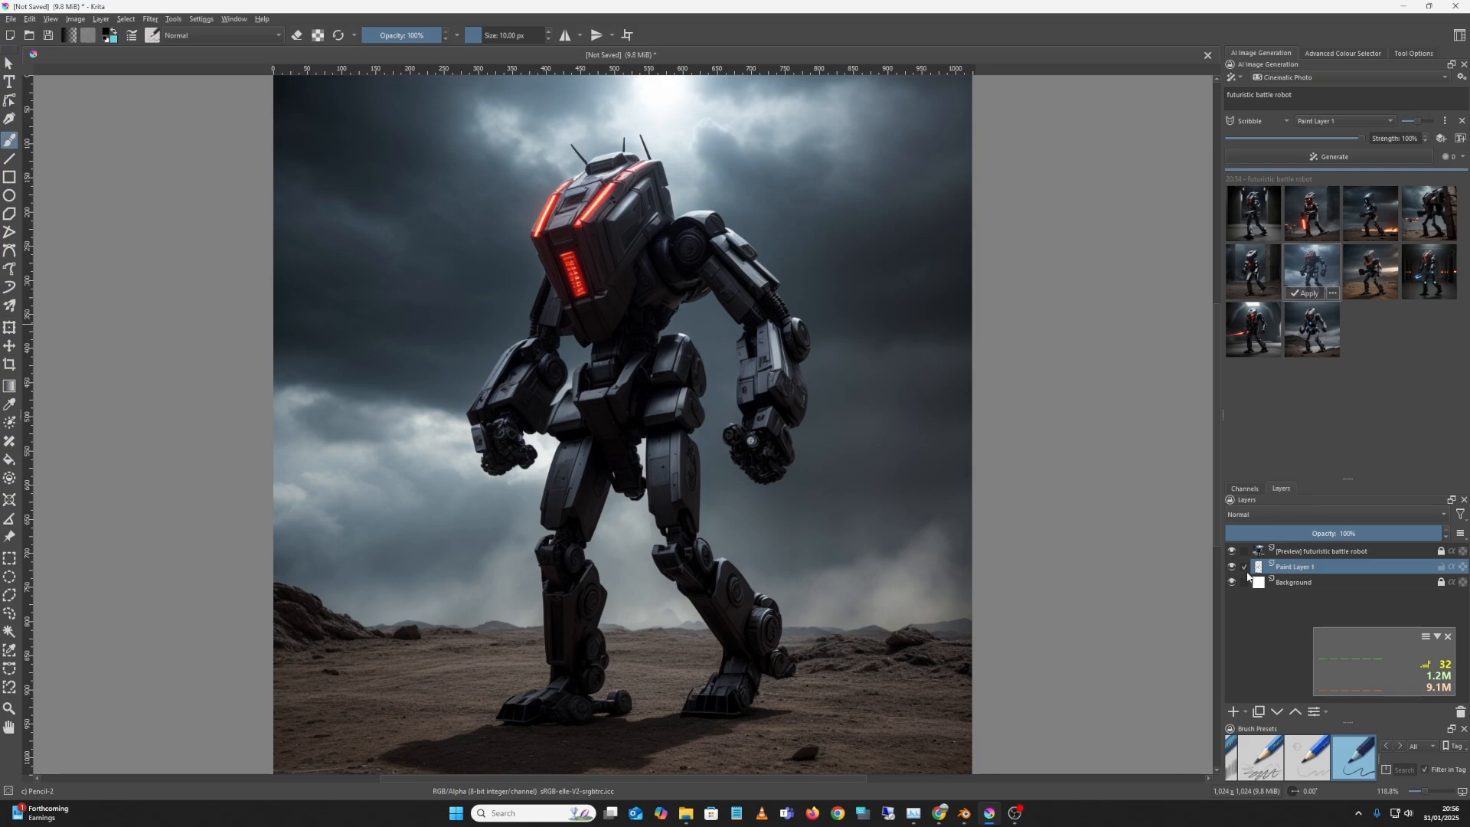
# Step: Hide the robot preview layer to view the sketch beneath it, and show the preview again
pyautogui.click(1231, 551)
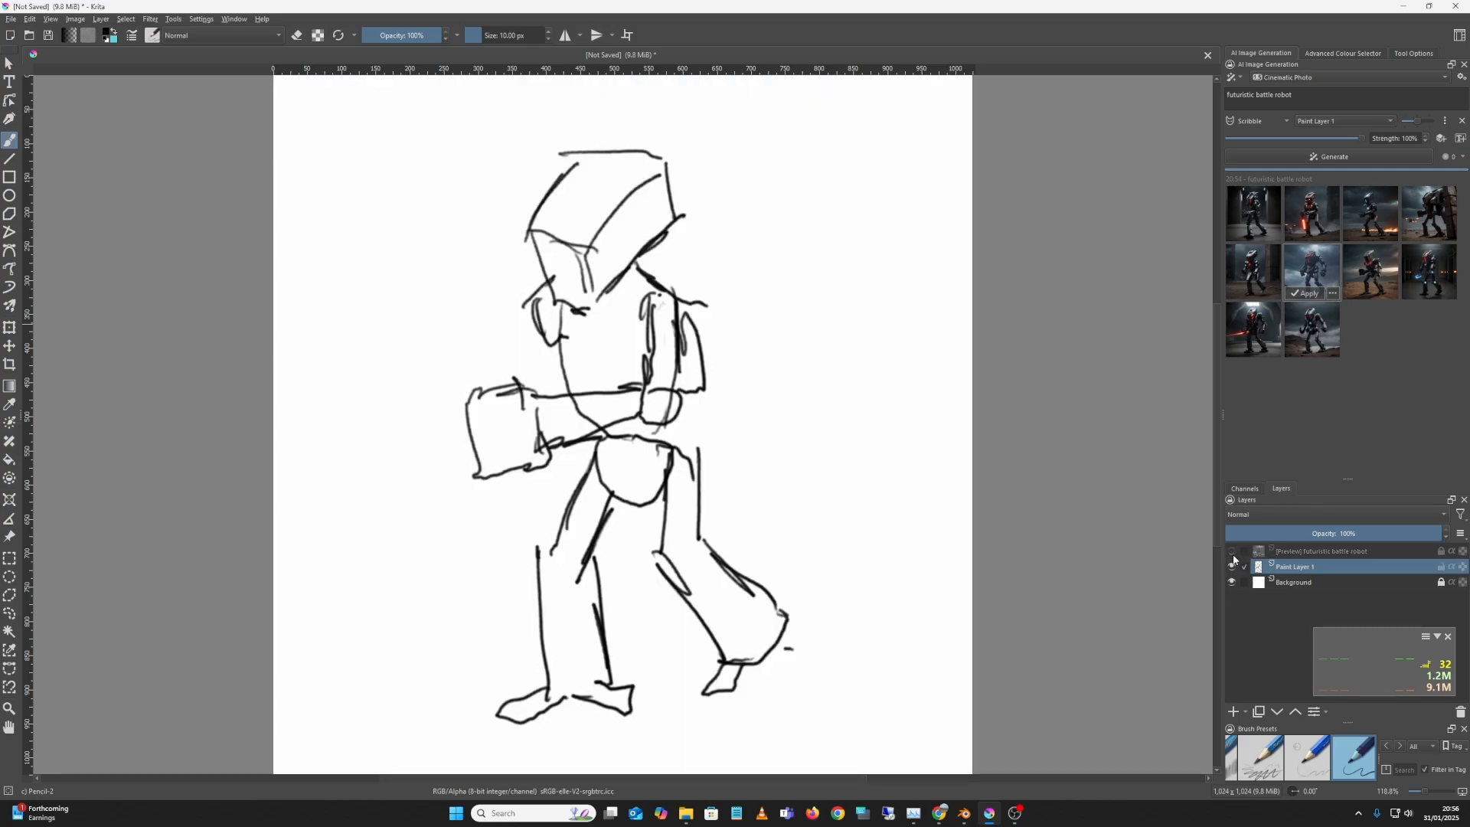
pyautogui.click(1231, 551)
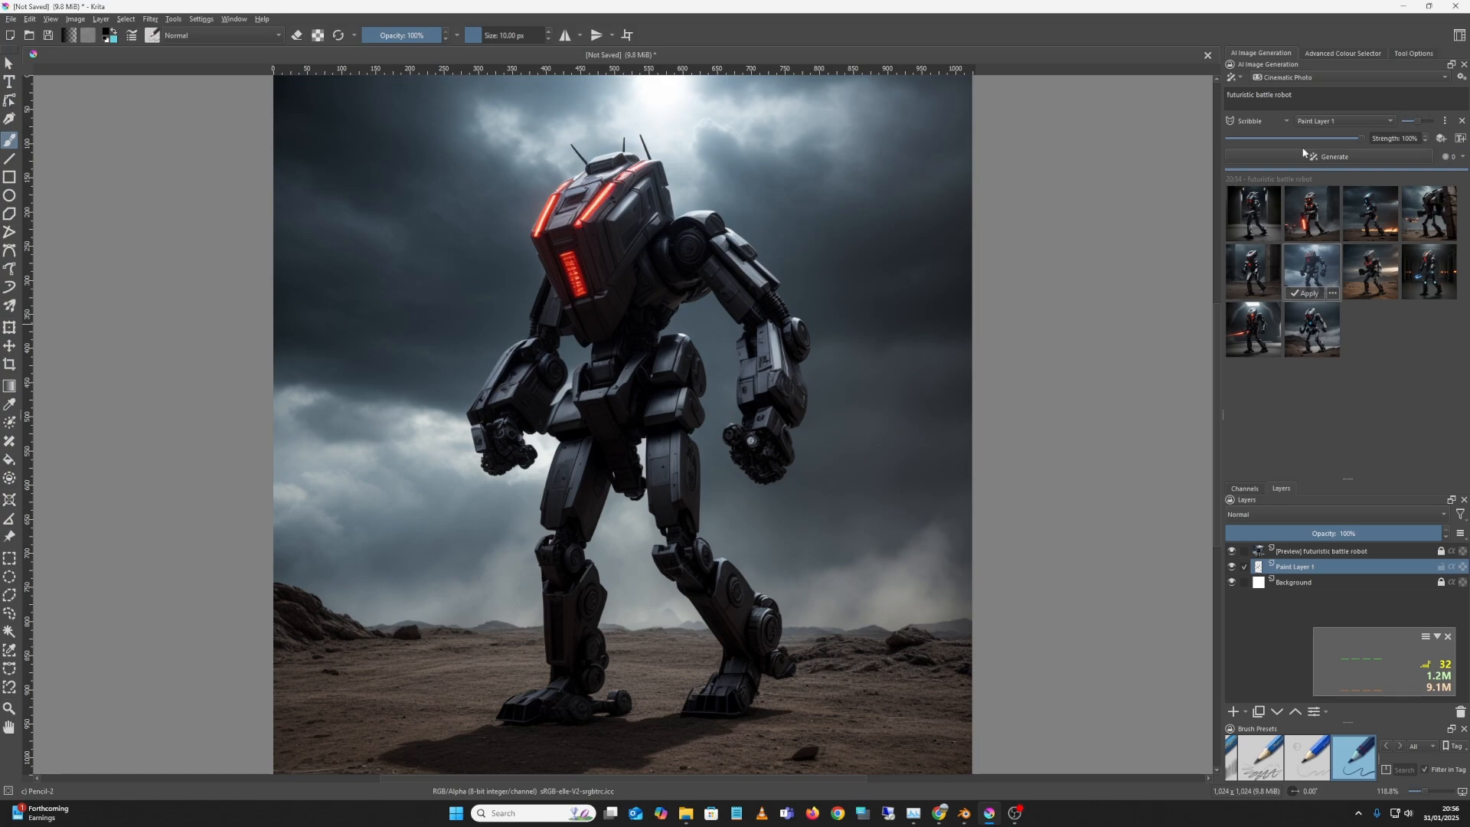
# Step: Switch the control layer to Line Art with the "[Preview] futuristic battle robot" layer as its source, and widen the AI Image Generation docker
pyautogui.click(1255, 119)
pyautogui.click(1257, 121)
pyautogui.click(1256, 121)
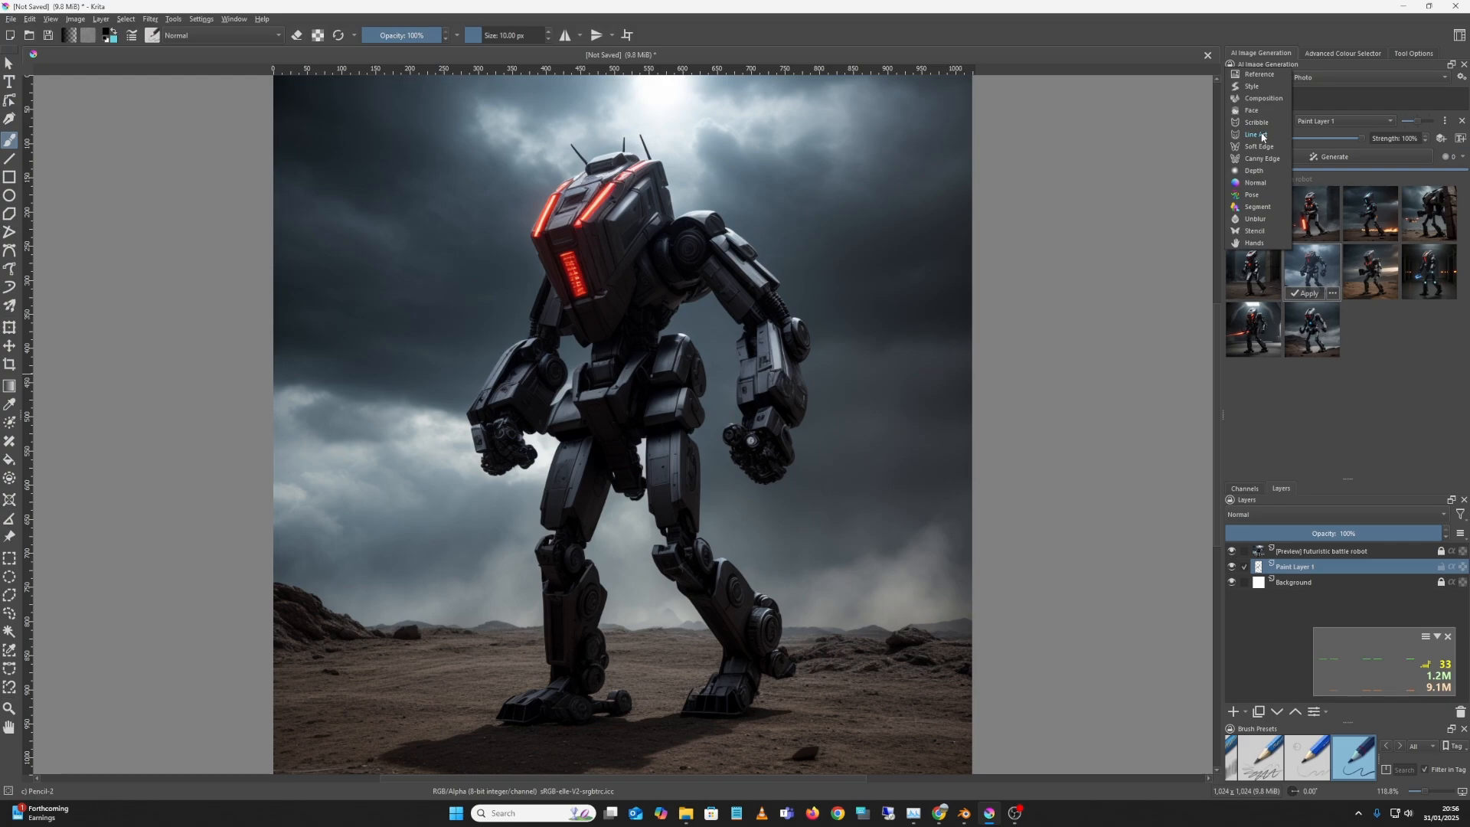
pyautogui.click(1258, 134)
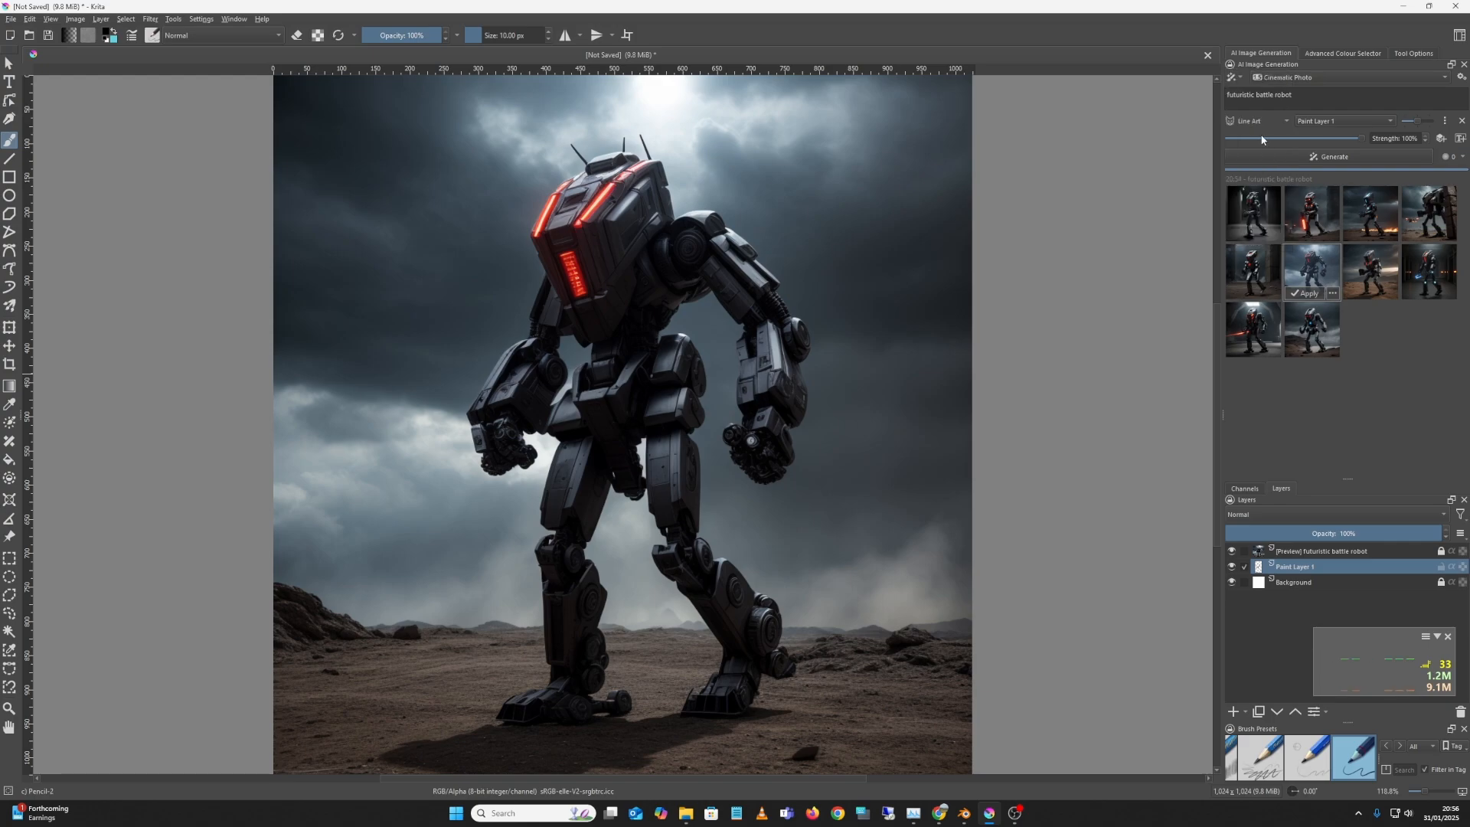
pyautogui.click(1338, 124)
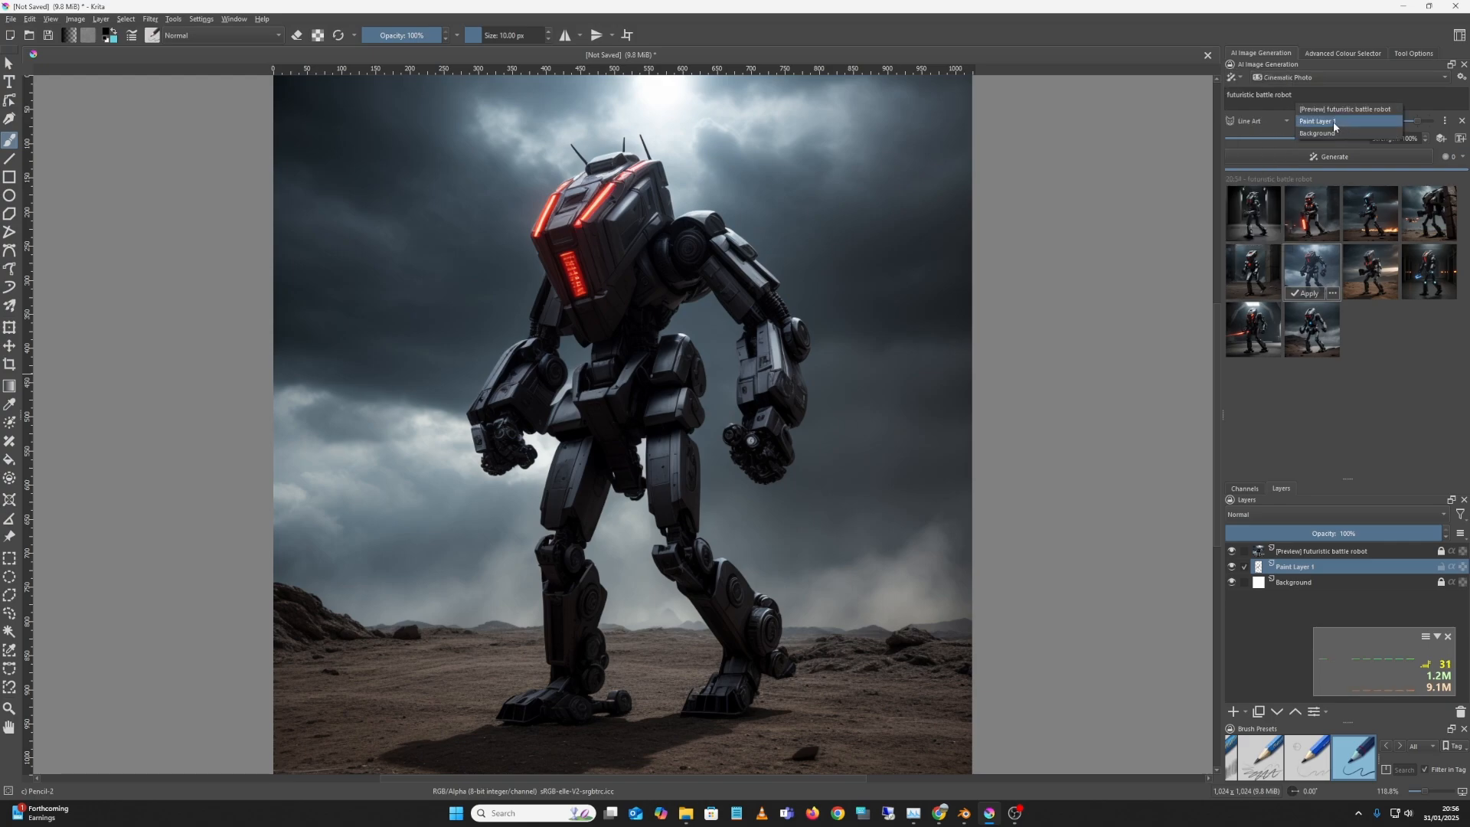
pyautogui.click(1333, 113)
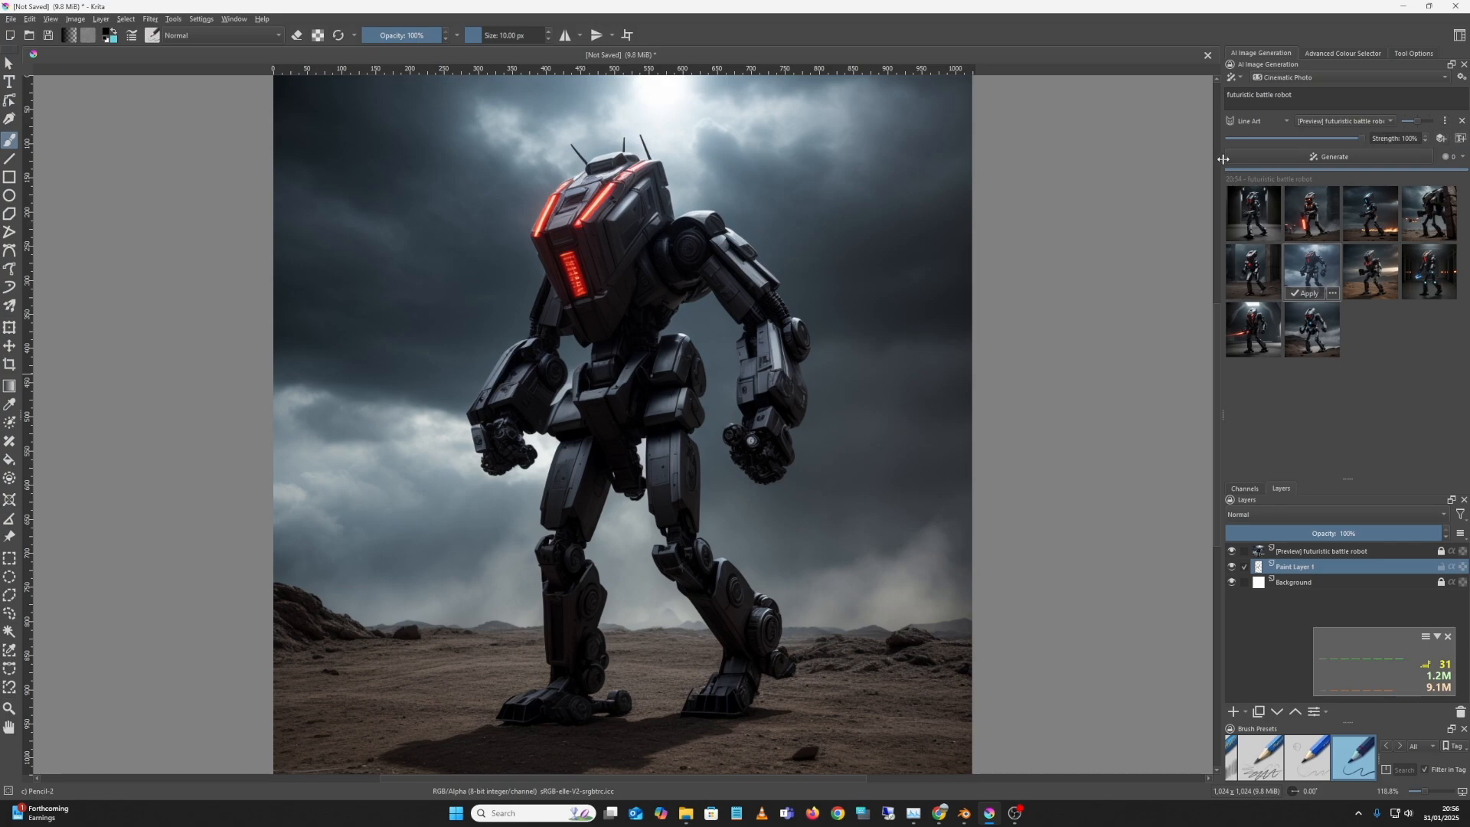
pyautogui.moveTo(1223, 162); pyautogui.dragTo(1154, 169)
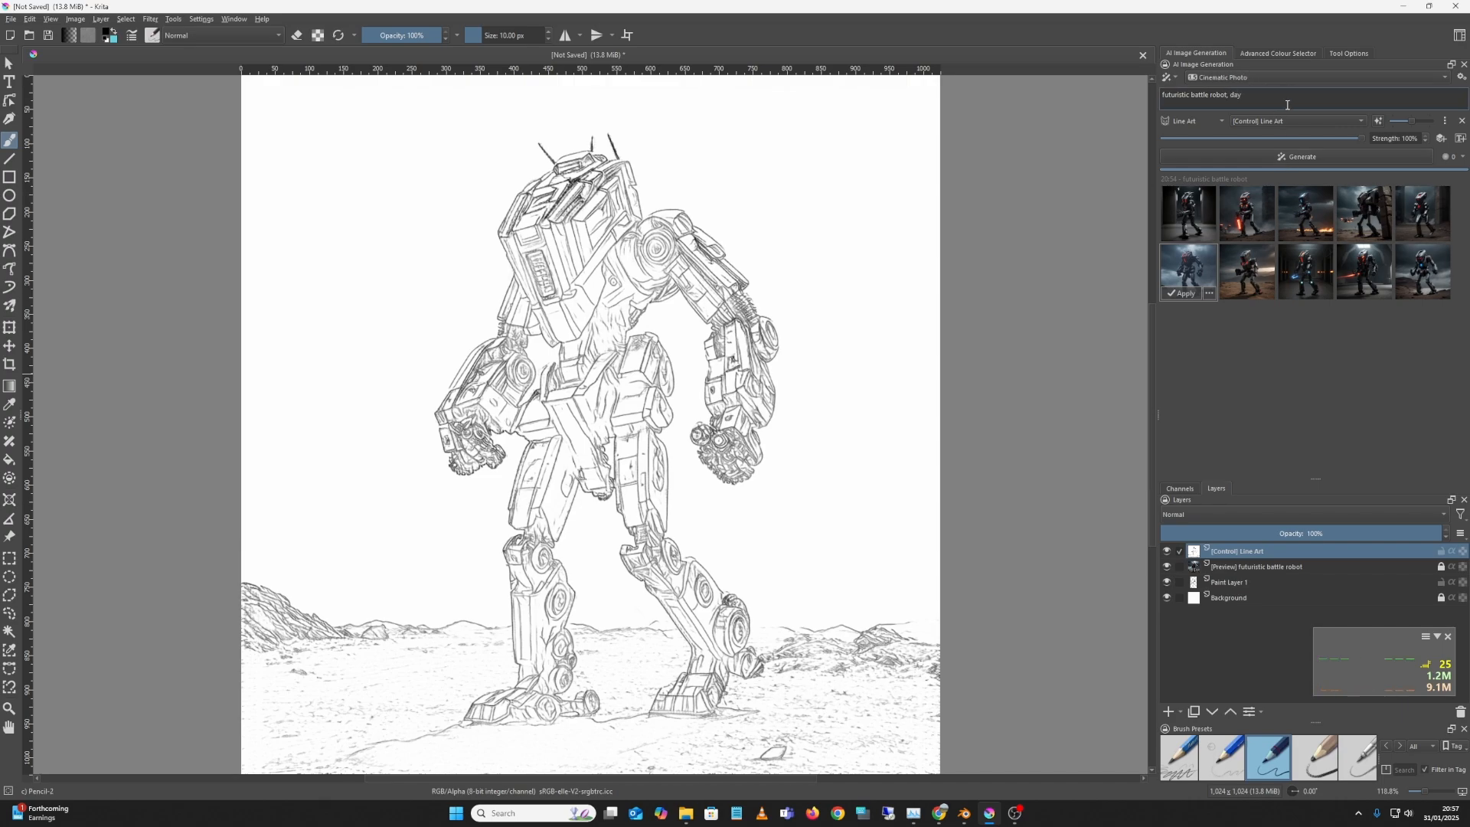
# Step: Complete the prompt as "futuristic battle robot, daytime" and generate images from the line art
pyautogui.write('time')
pyautogui.click(1292, 159)
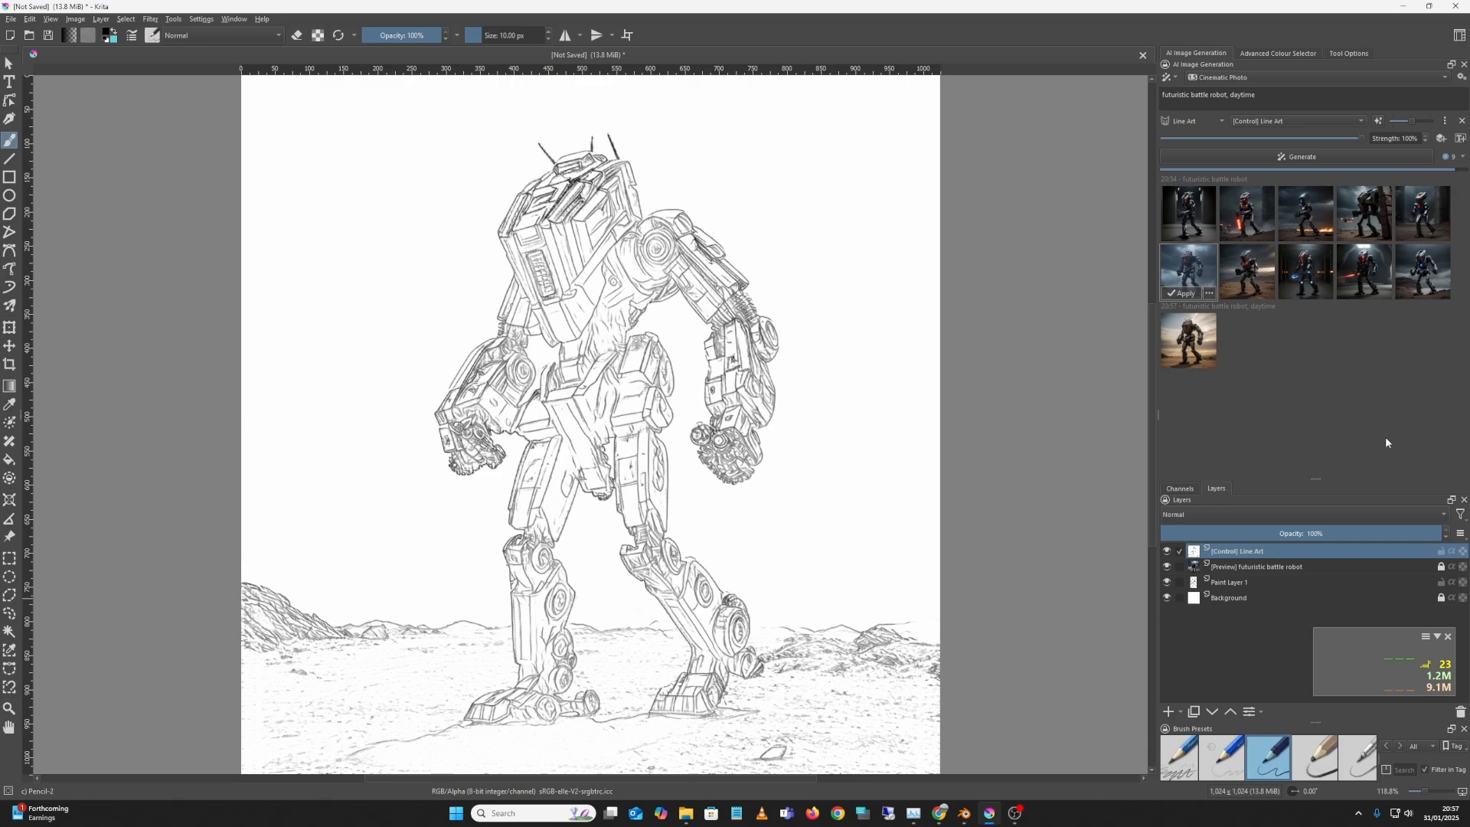
# Step: Preview the generated daytime robot variants one after another to compare their look and lighting
pyautogui.click(1213, 346)
pyautogui.click(1229, 355)
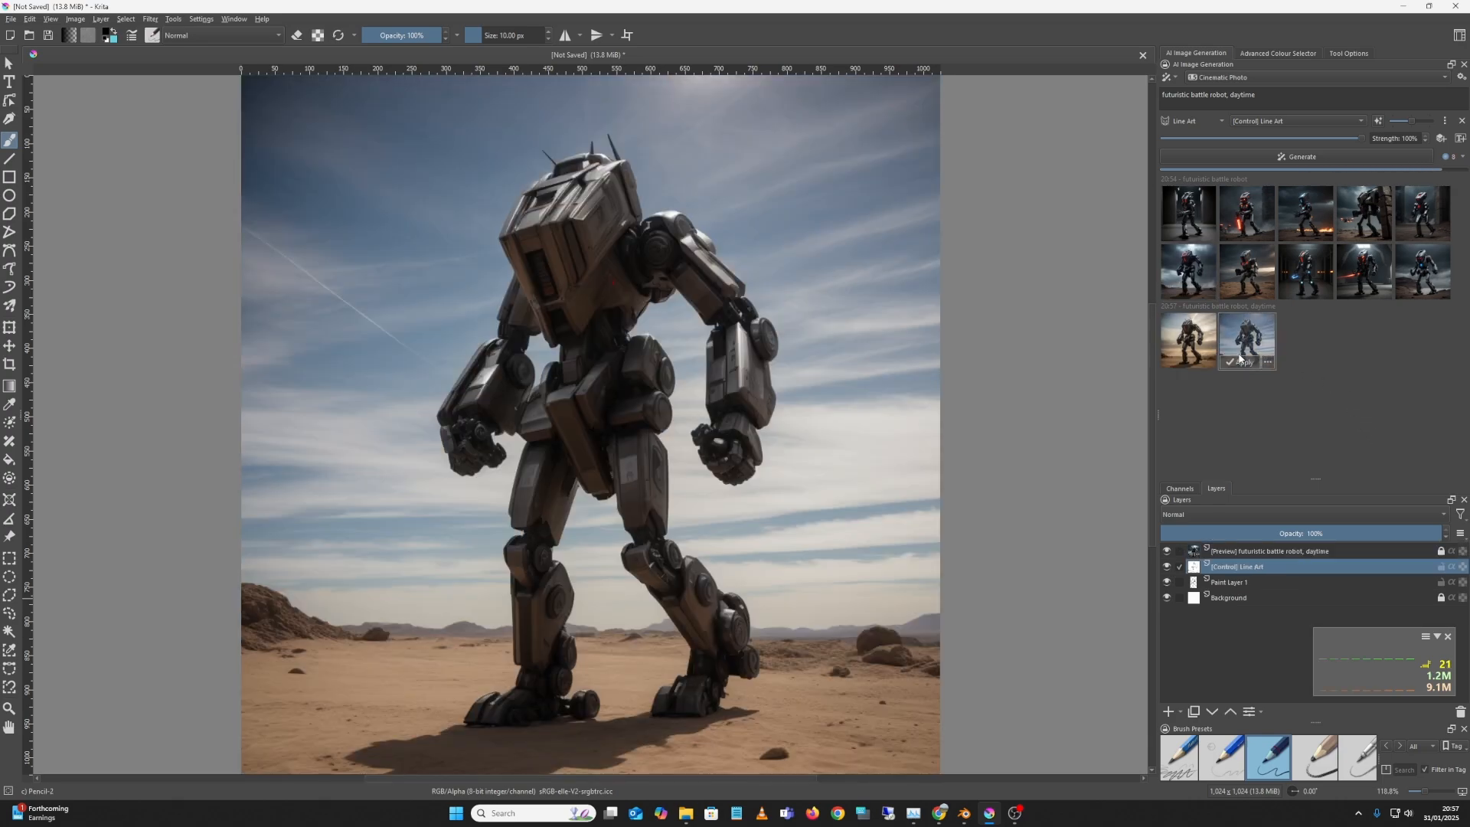
pyautogui.click(1184, 351)
pyautogui.click(1298, 359)
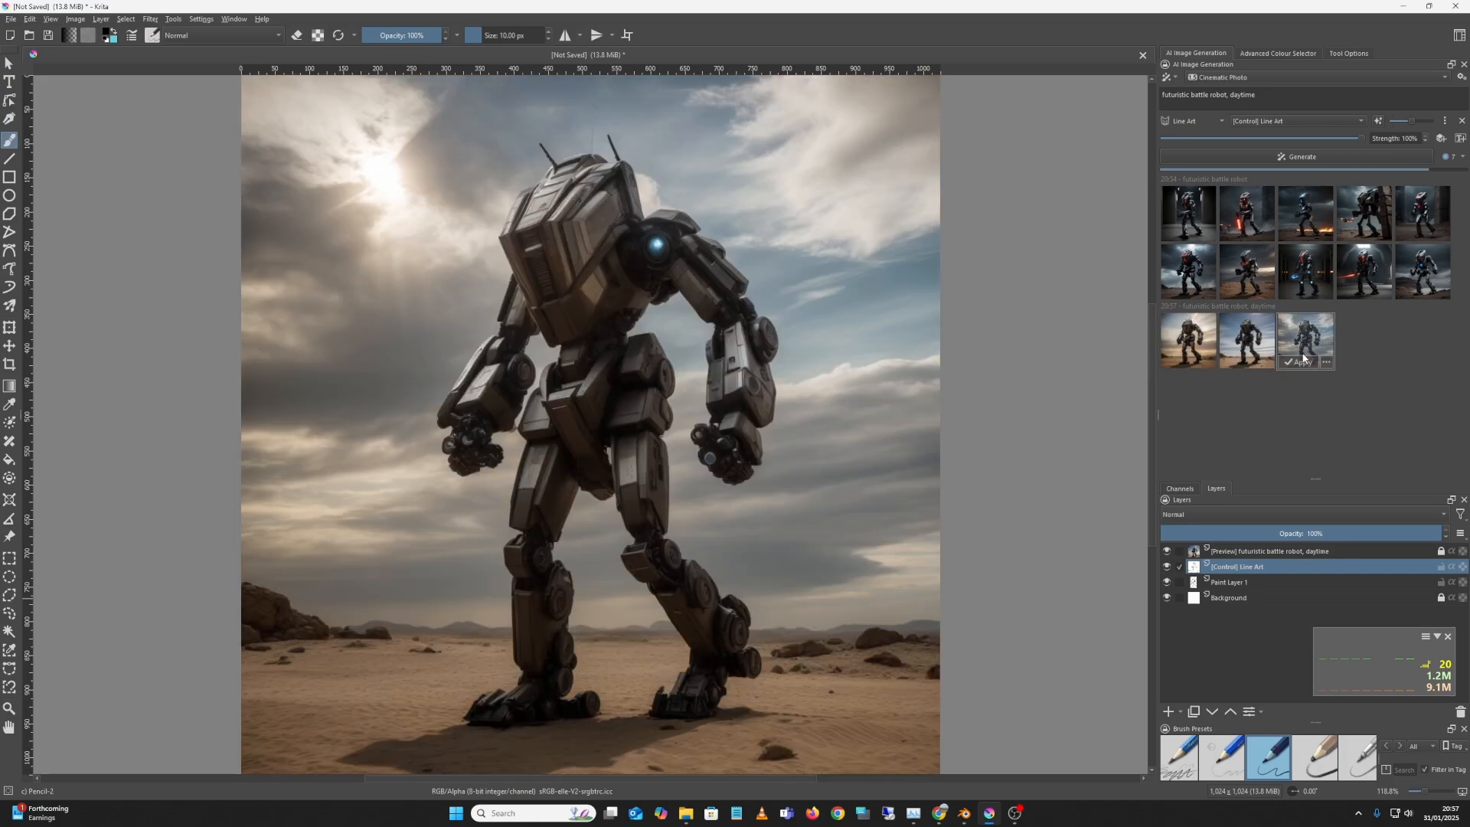
pyautogui.click(1258, 360)
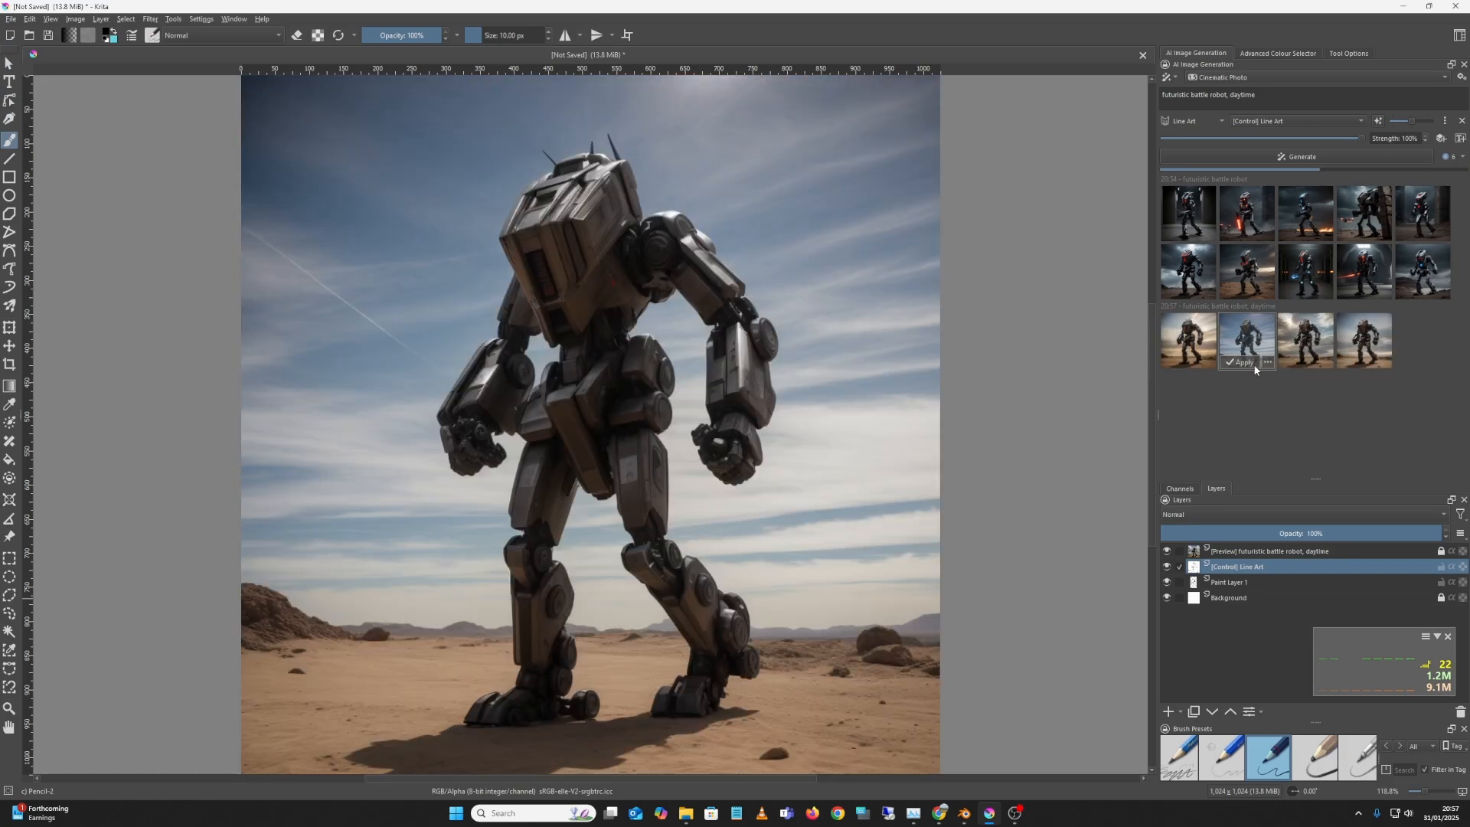
pyautogui.click(1352, 360)
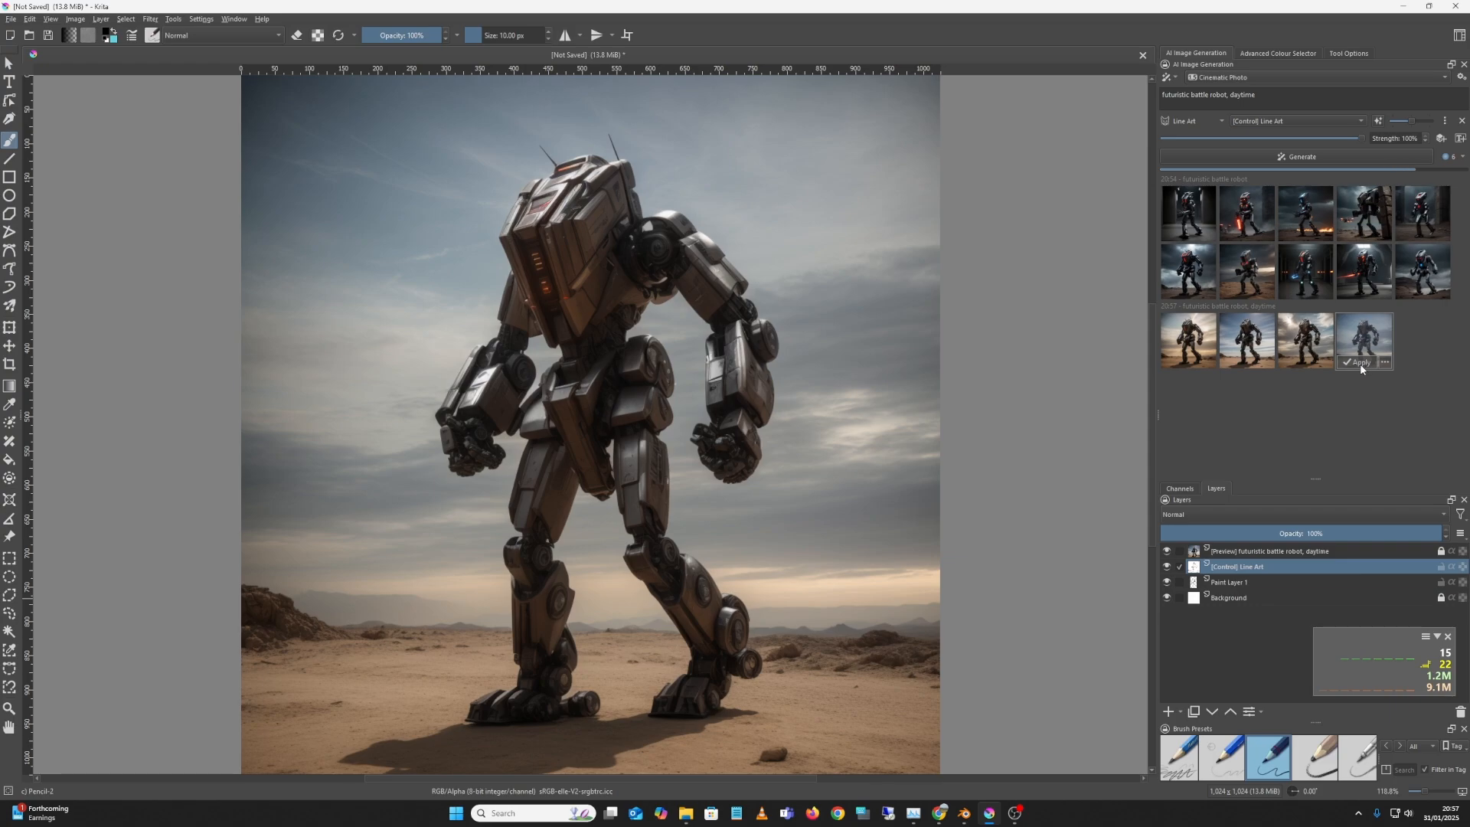
pyautogui.click(1413, 352)
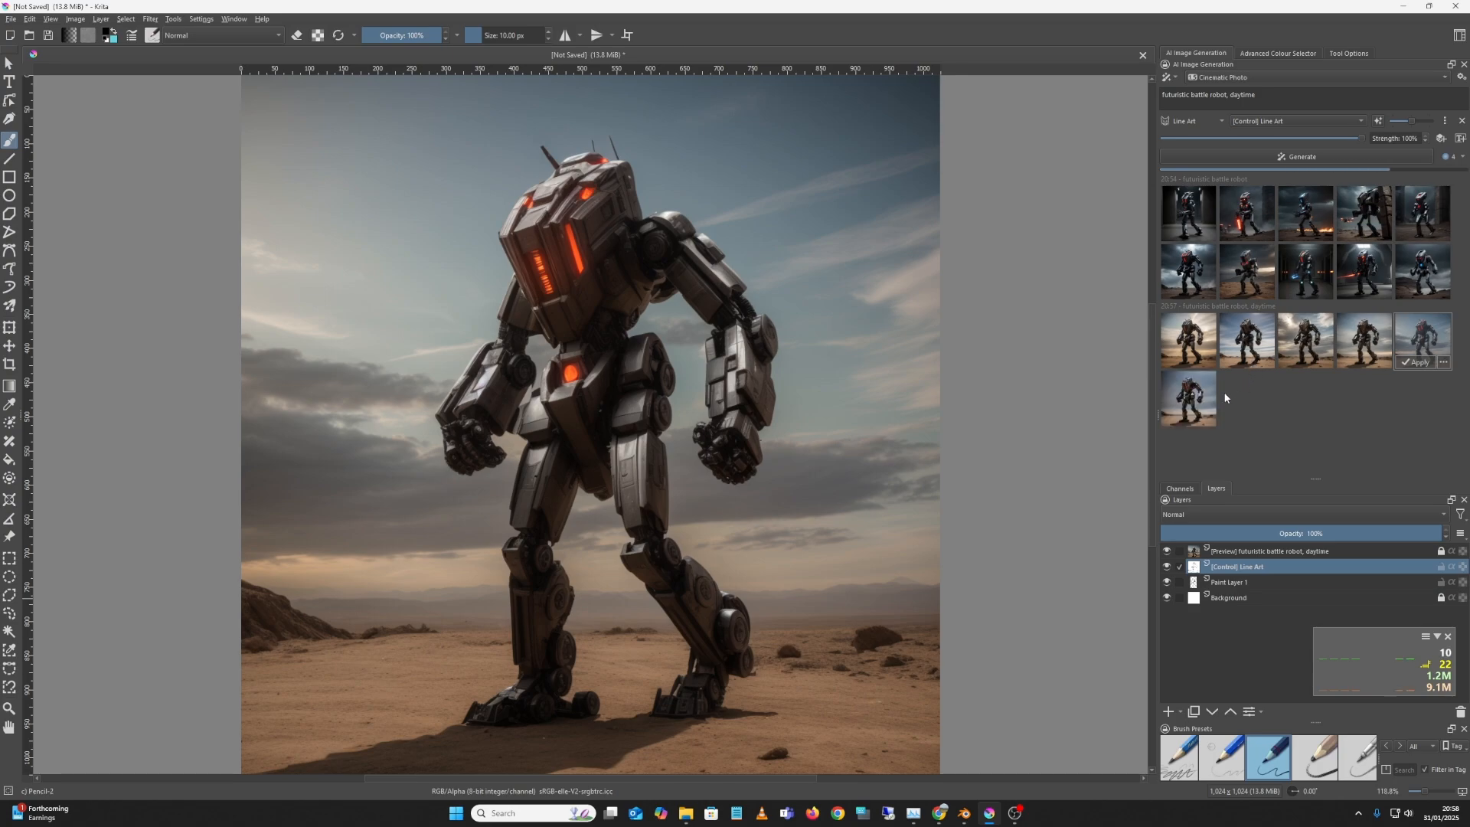
pyautogui.click(1198, 418)
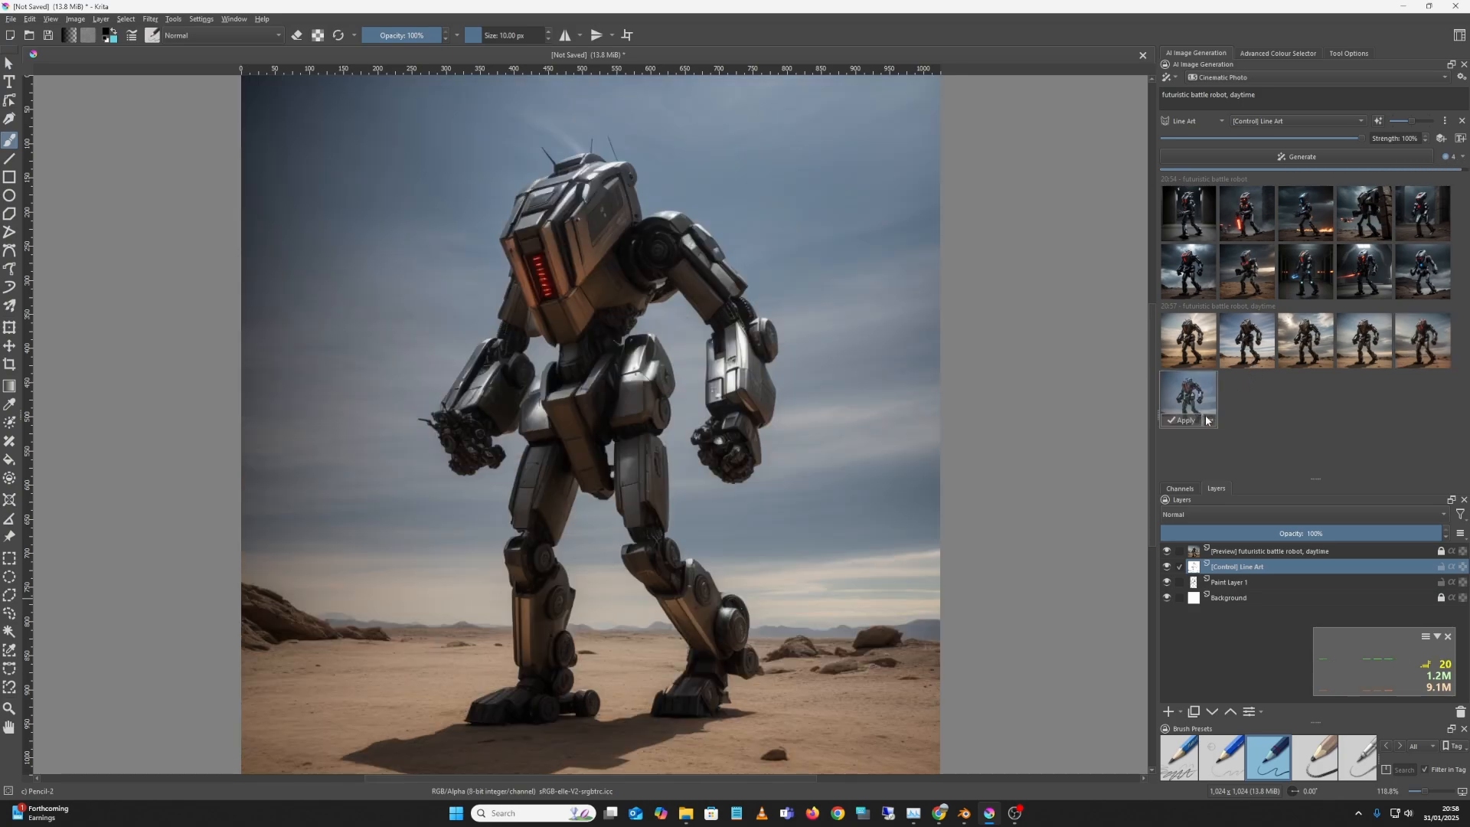
pyautogui.click(1248, 412)
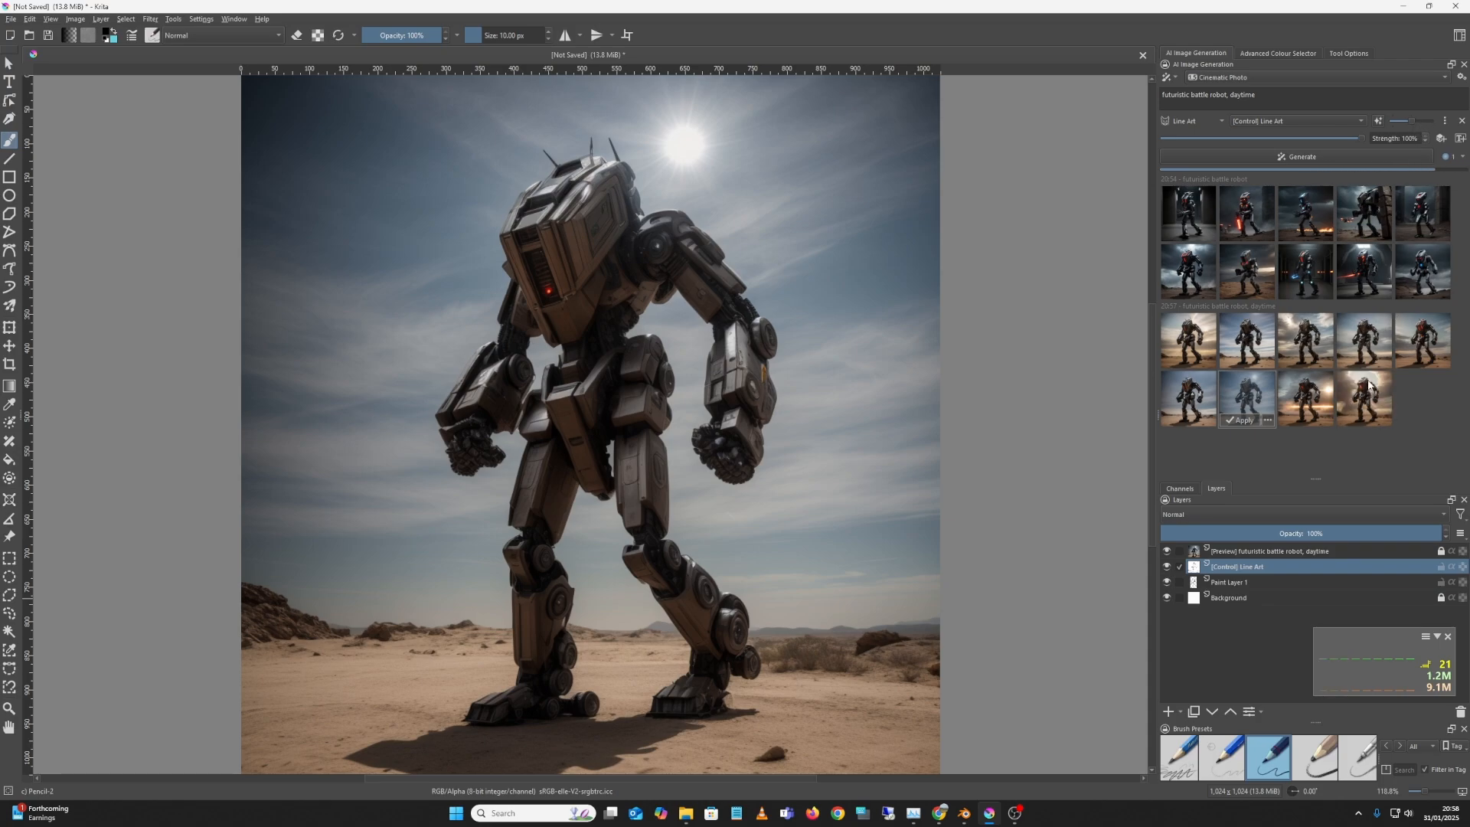
pyautogui.click(1370, 407)
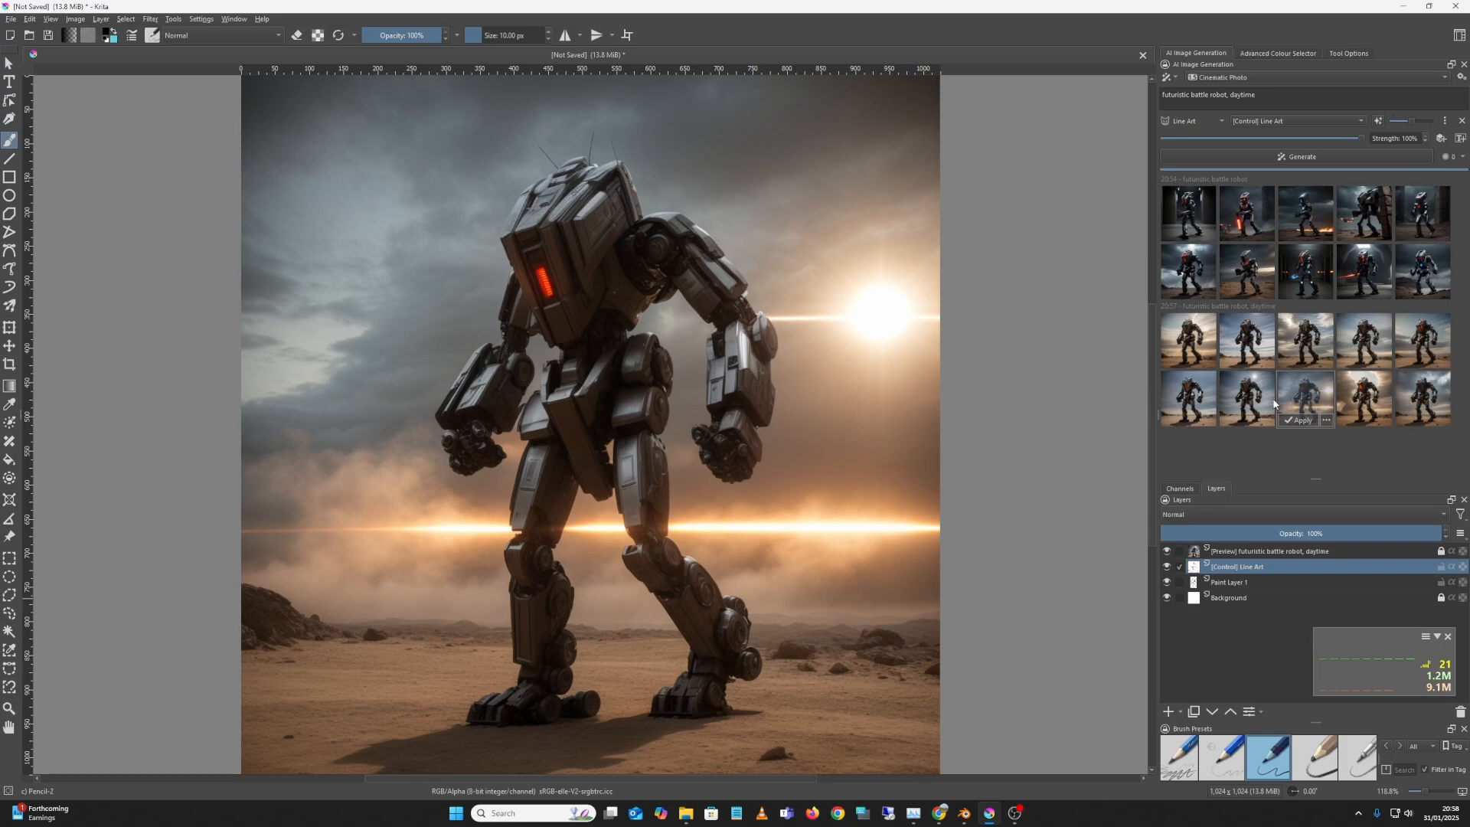
pyautogui.click(1406, 401)
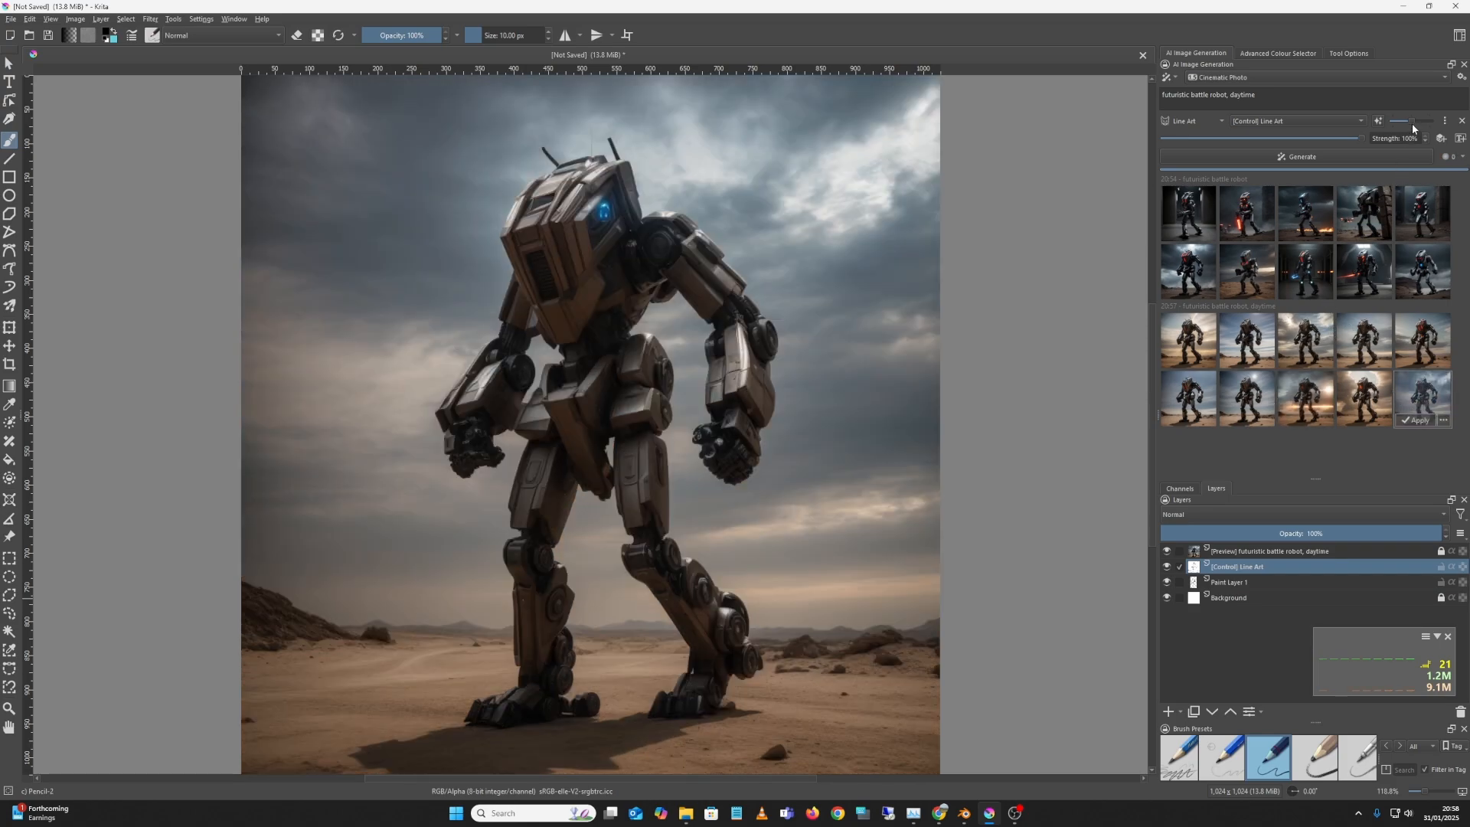
# Step: Generate another batch of daytime robots at a lower Line Art control strength and enlarge the results area
pyautogui.click(1372, 155)
pyautogui.moveTo(1315, 480); pyautogui.dragTo(1314, 585)
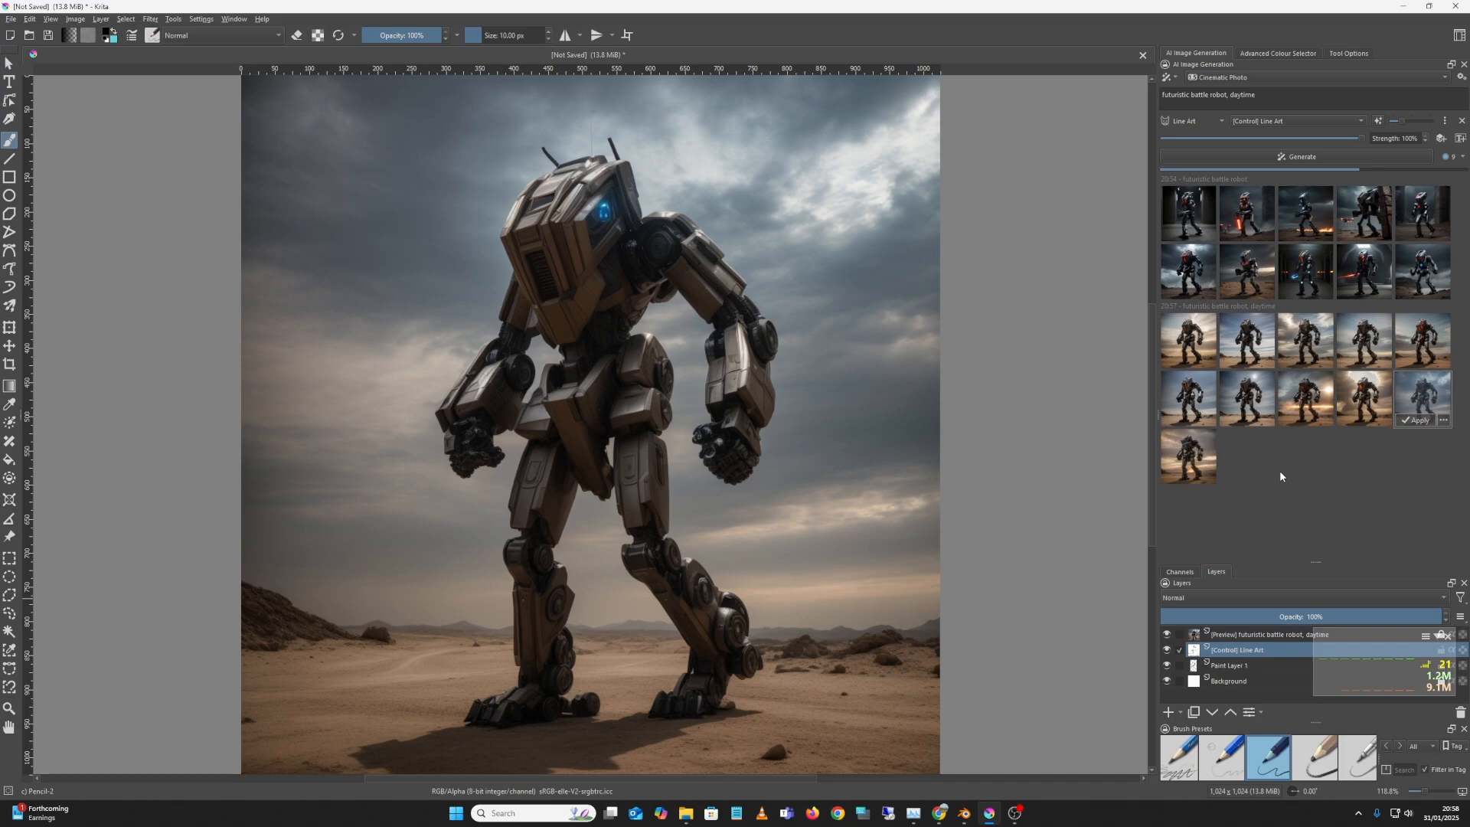
# Step: Preview the variants of the second daytime batch to examine how their shapes differ from the line art
pyautogui.click(1198, 463)
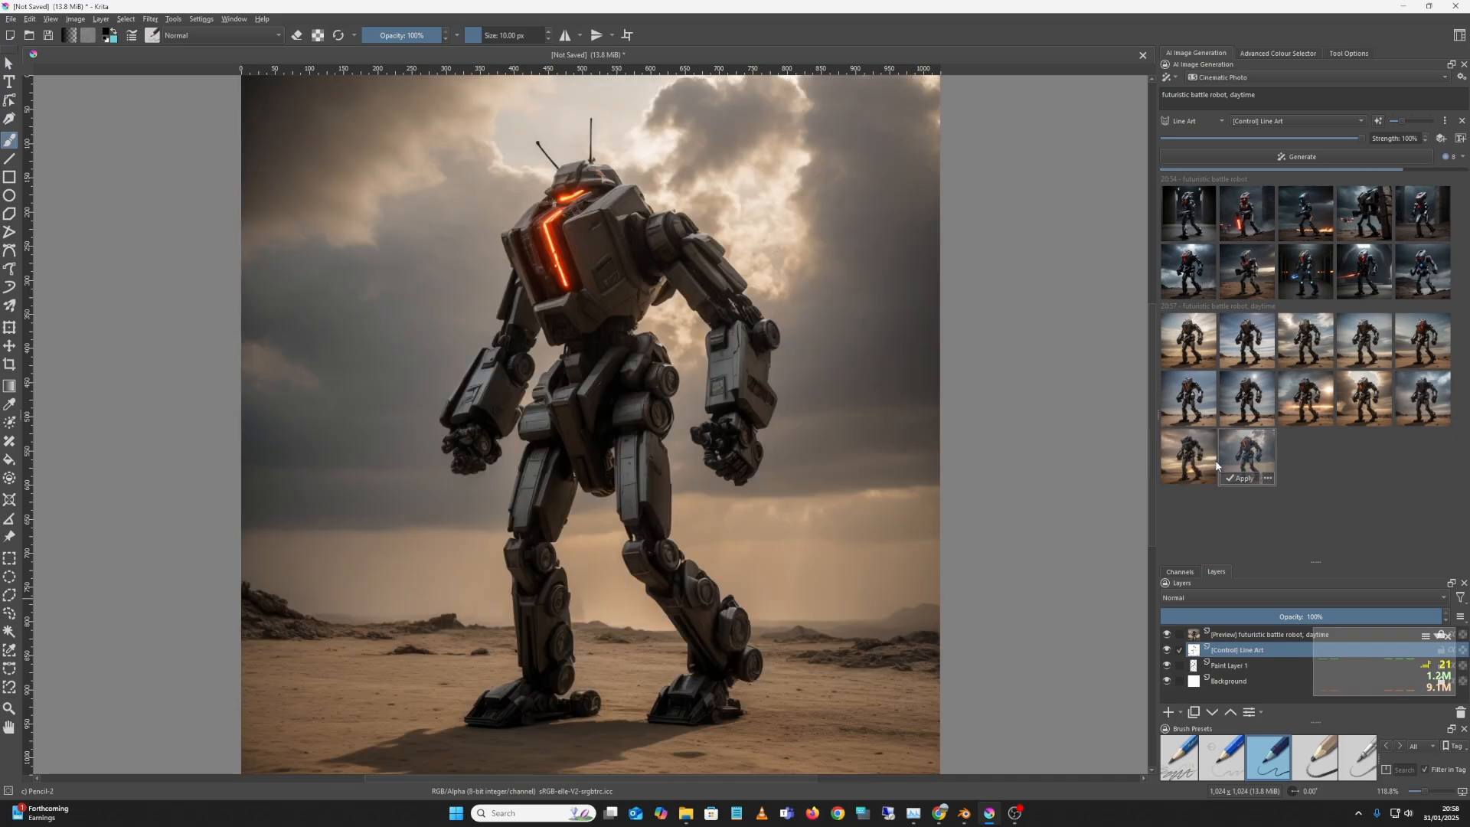
pyautogui.click(1214, 464)
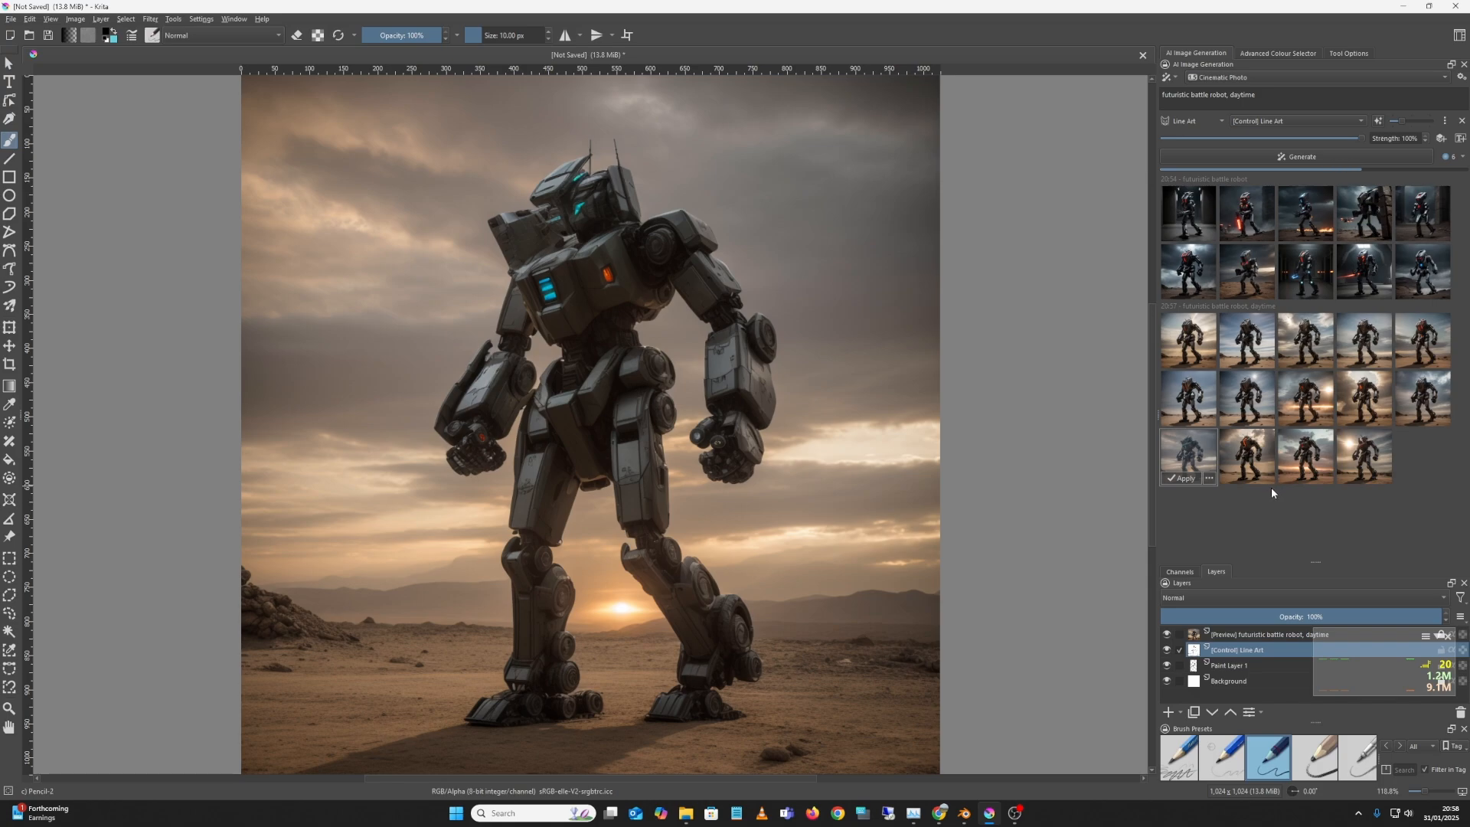
pyautogui.click(1319, 475)
pyautogui.click(1371, 470)
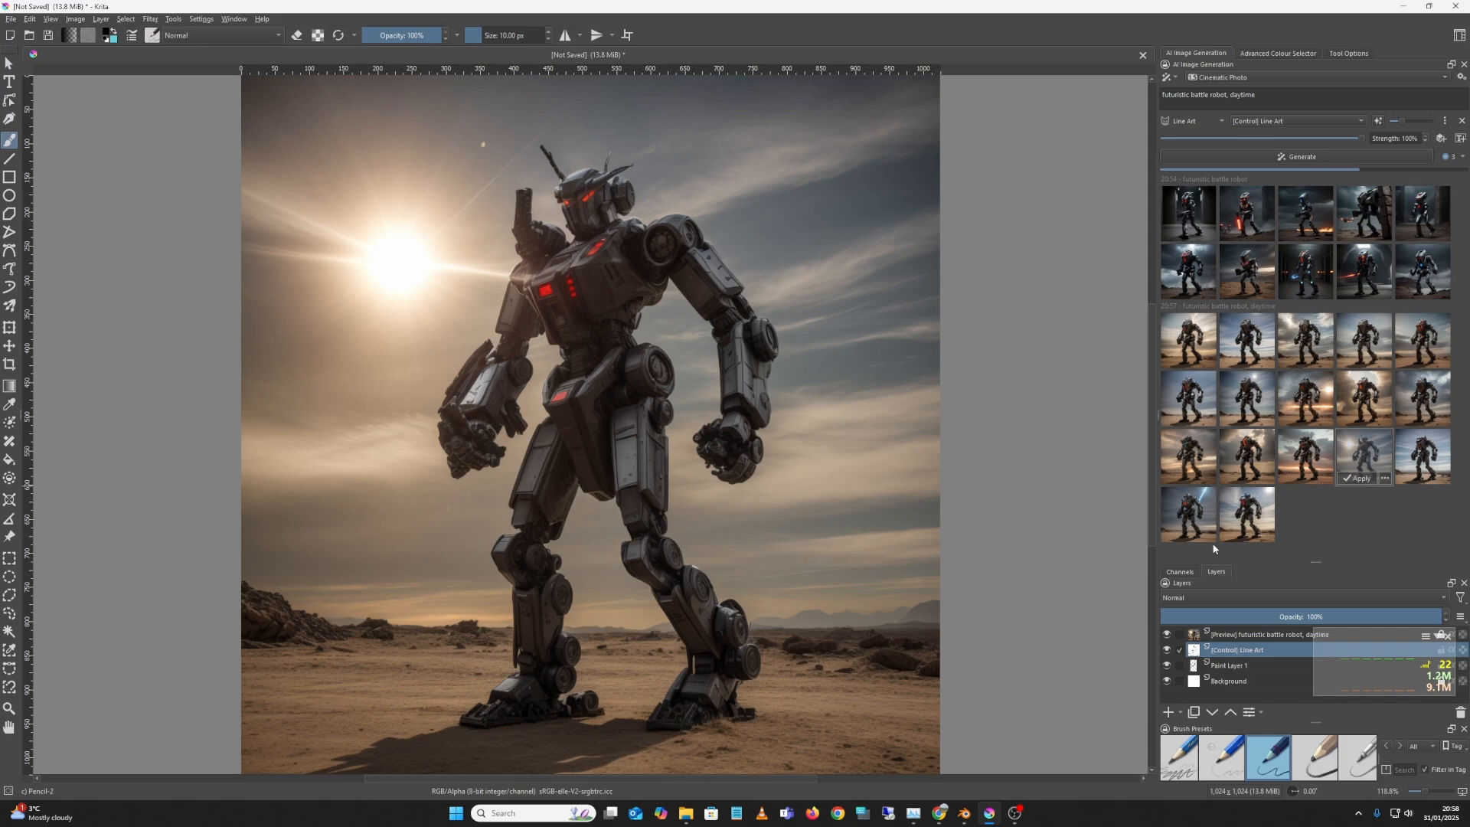
pyautogui.click(1420, 480)
pyautogui.click(1246, 514)
pyautogui.click(1188, 511)
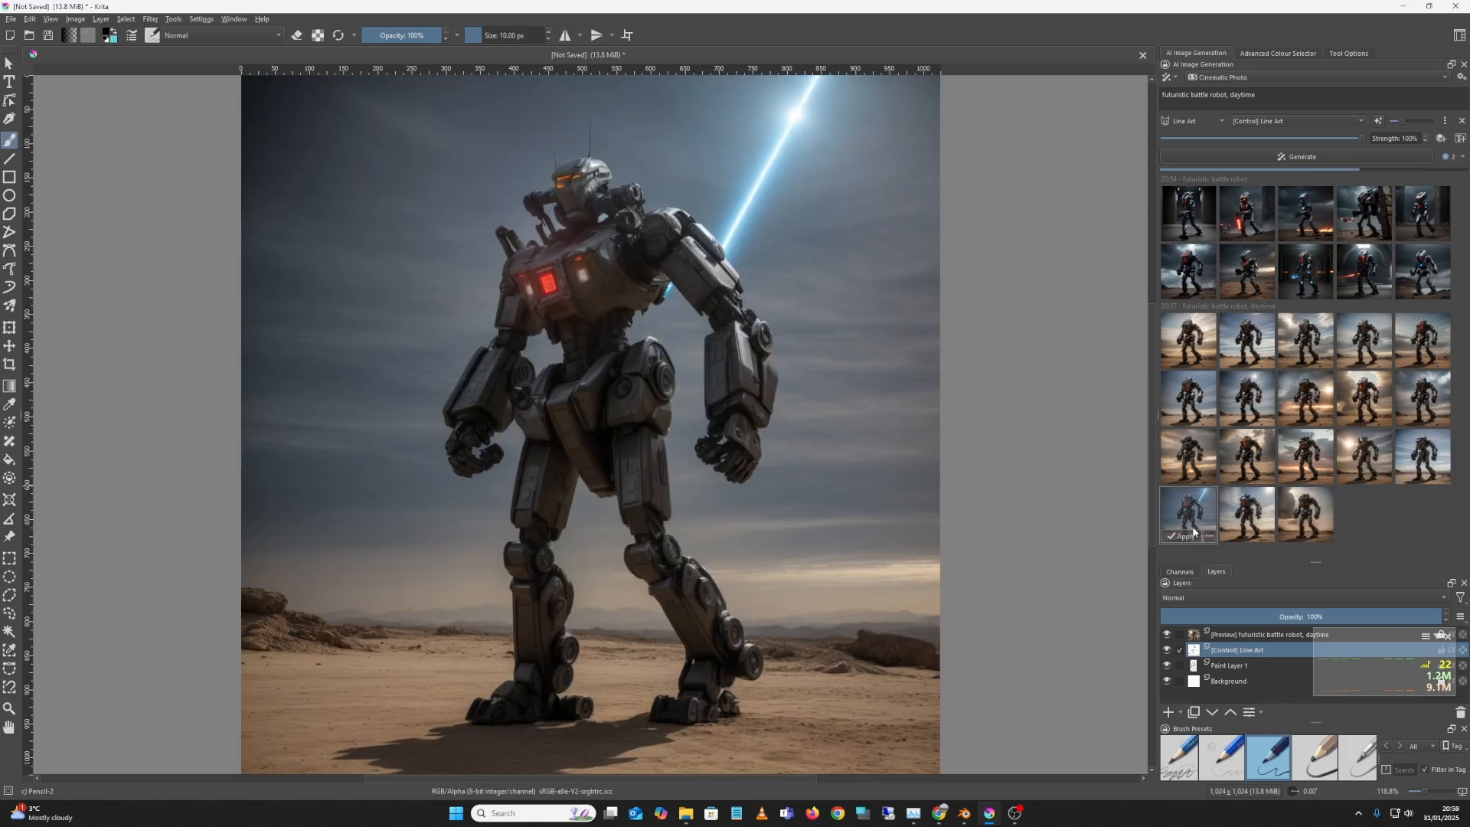
pyautogui.click(1284, 524)
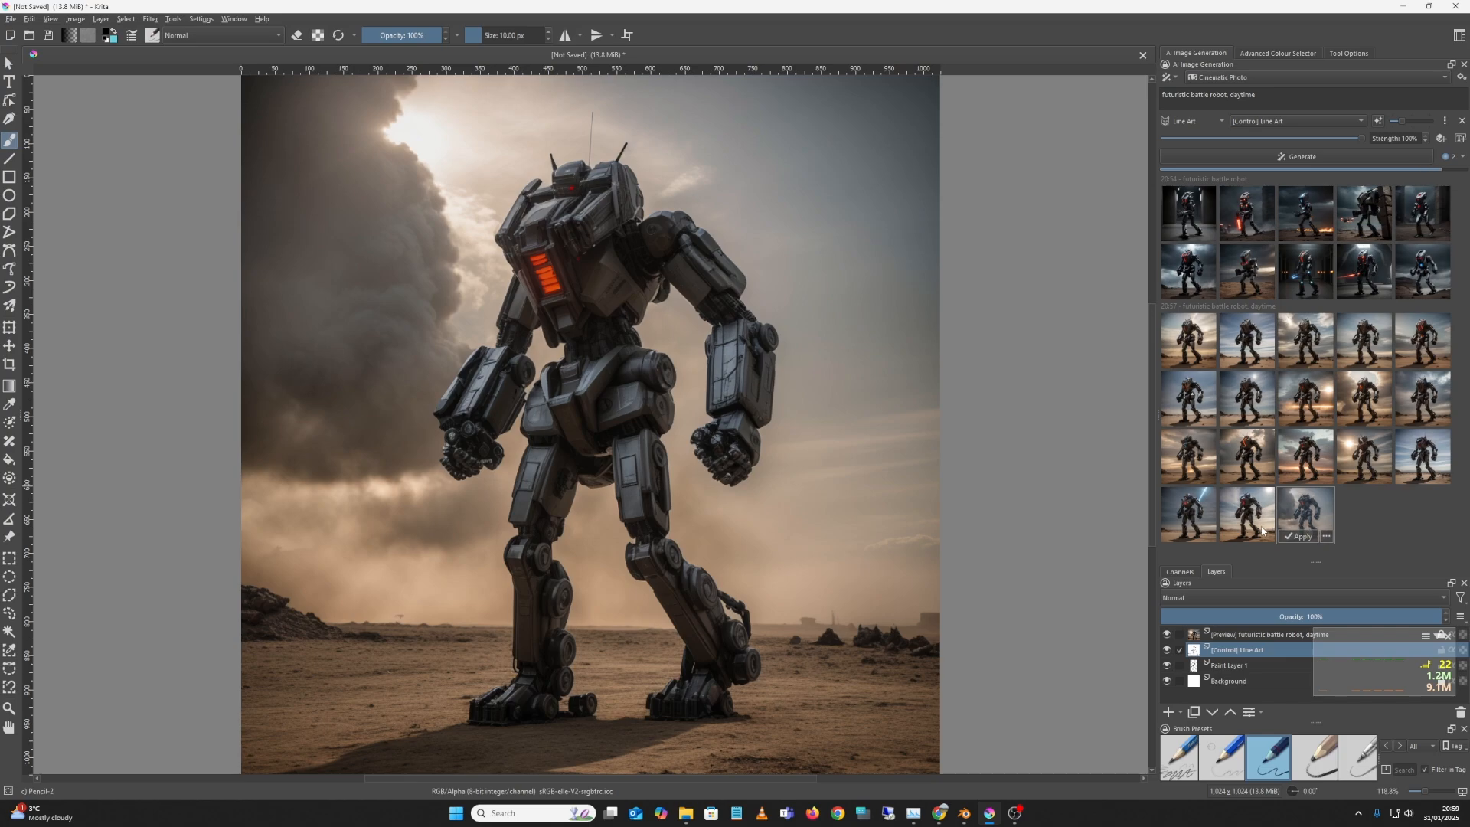
pyautogui.click(1260, 525)
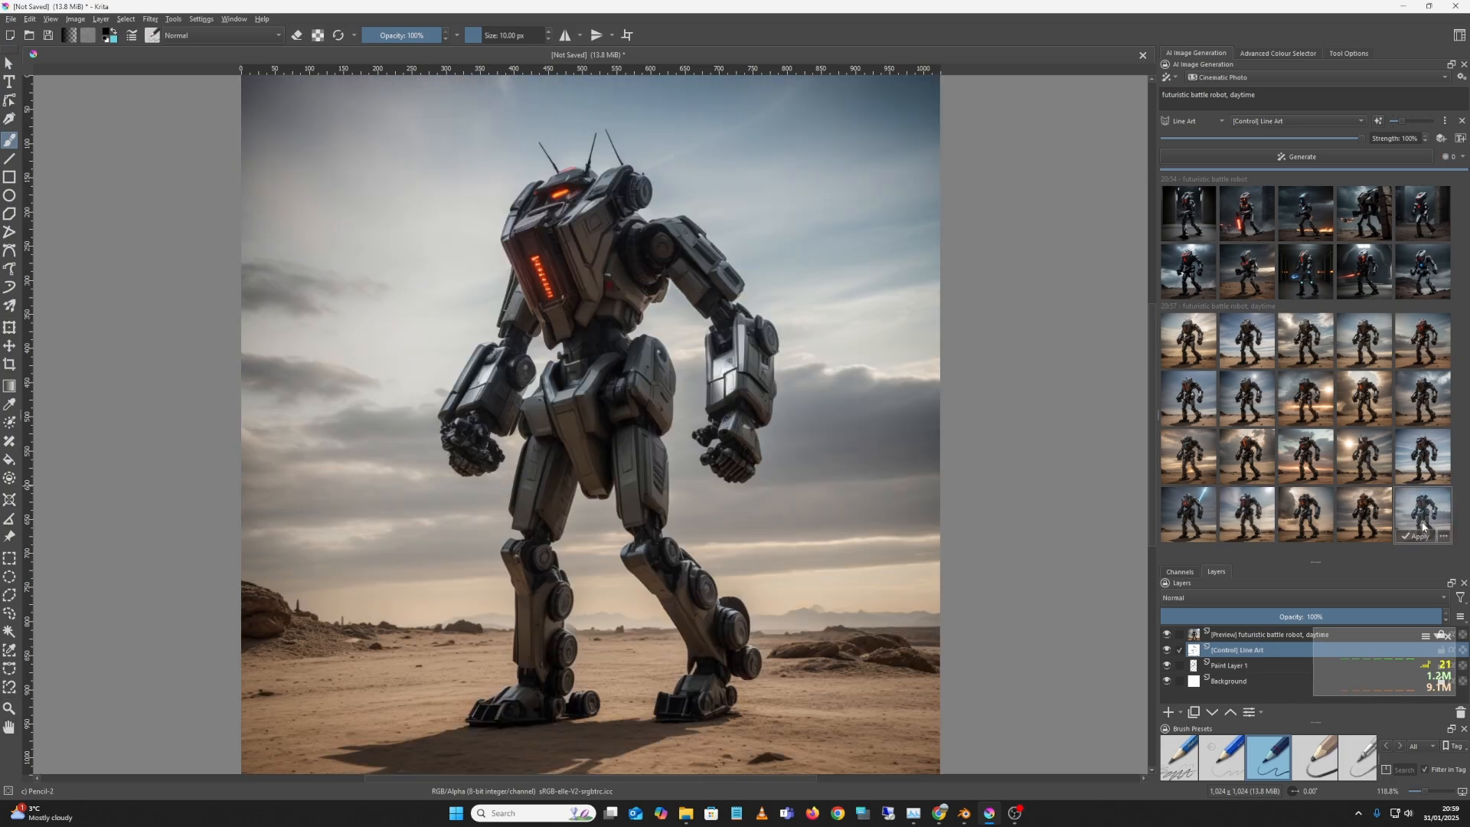
# Step: Revisit the first five variants of the second daytime batch to compare the favourite robot designs
pyautogui.click(1426, 481)
pyautogui.click(1368, 469)
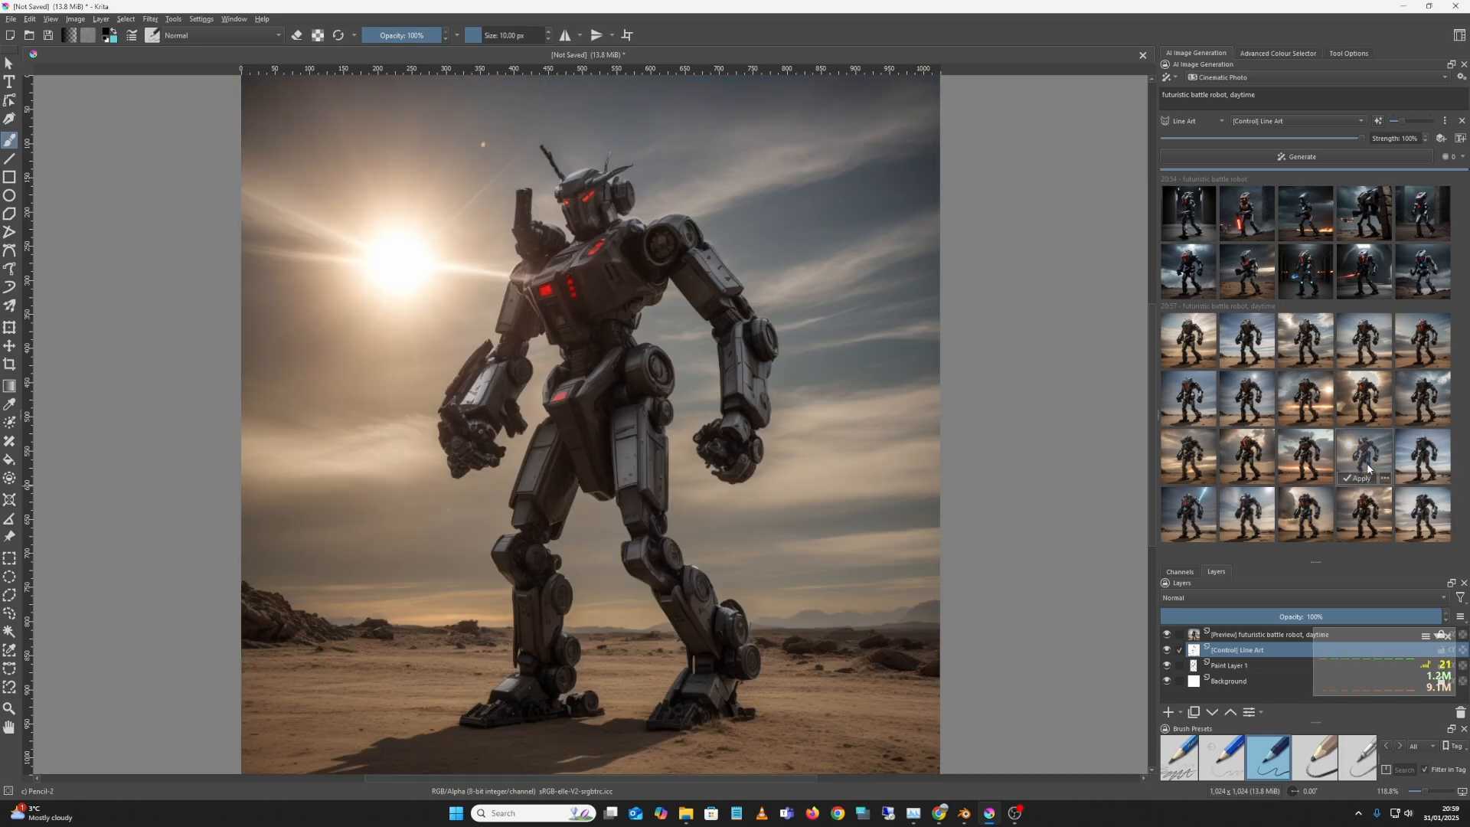
pyautogui.click(1252, 468)
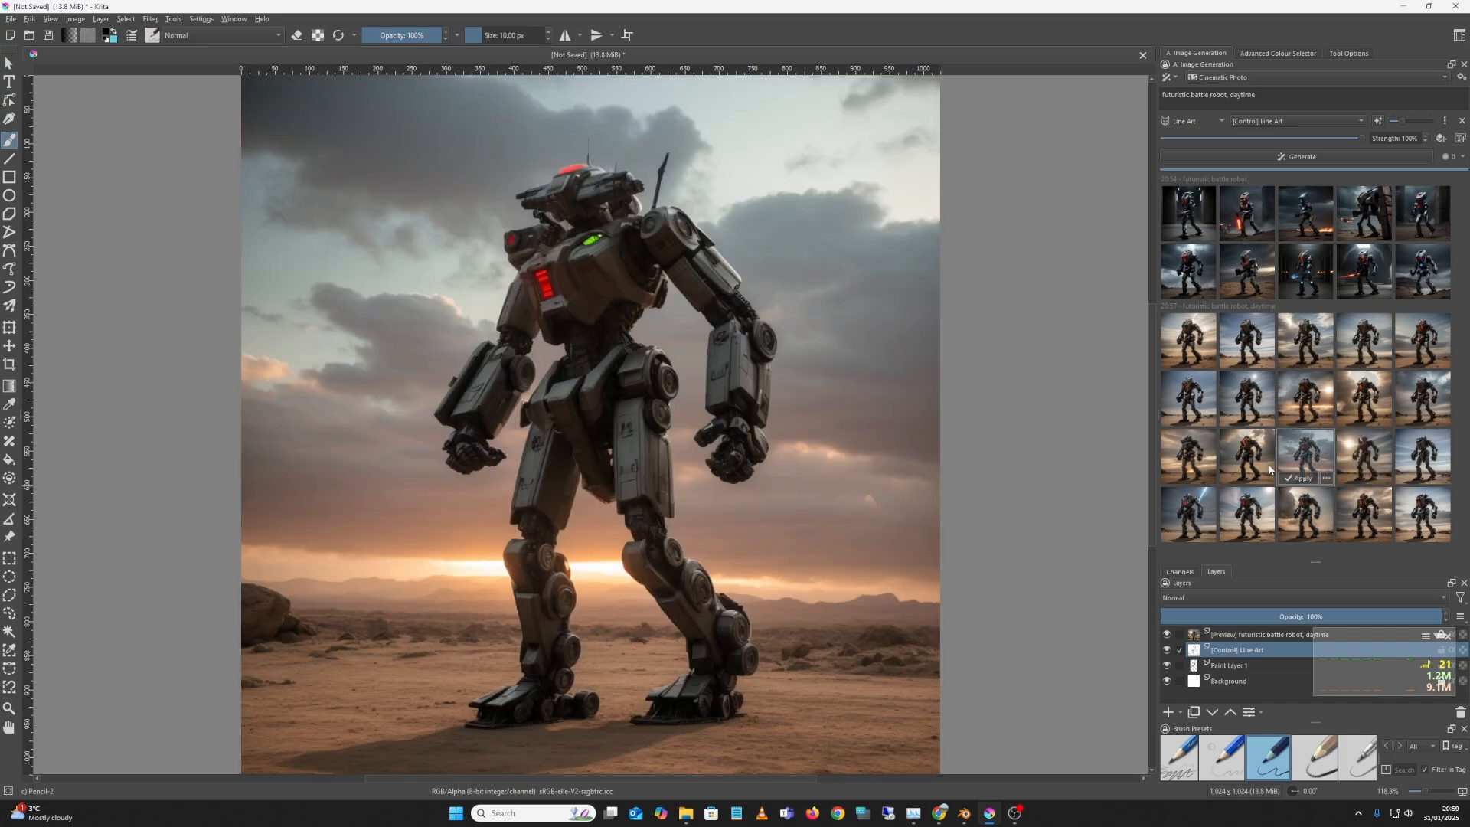
pyautogui.click(1201, 470)
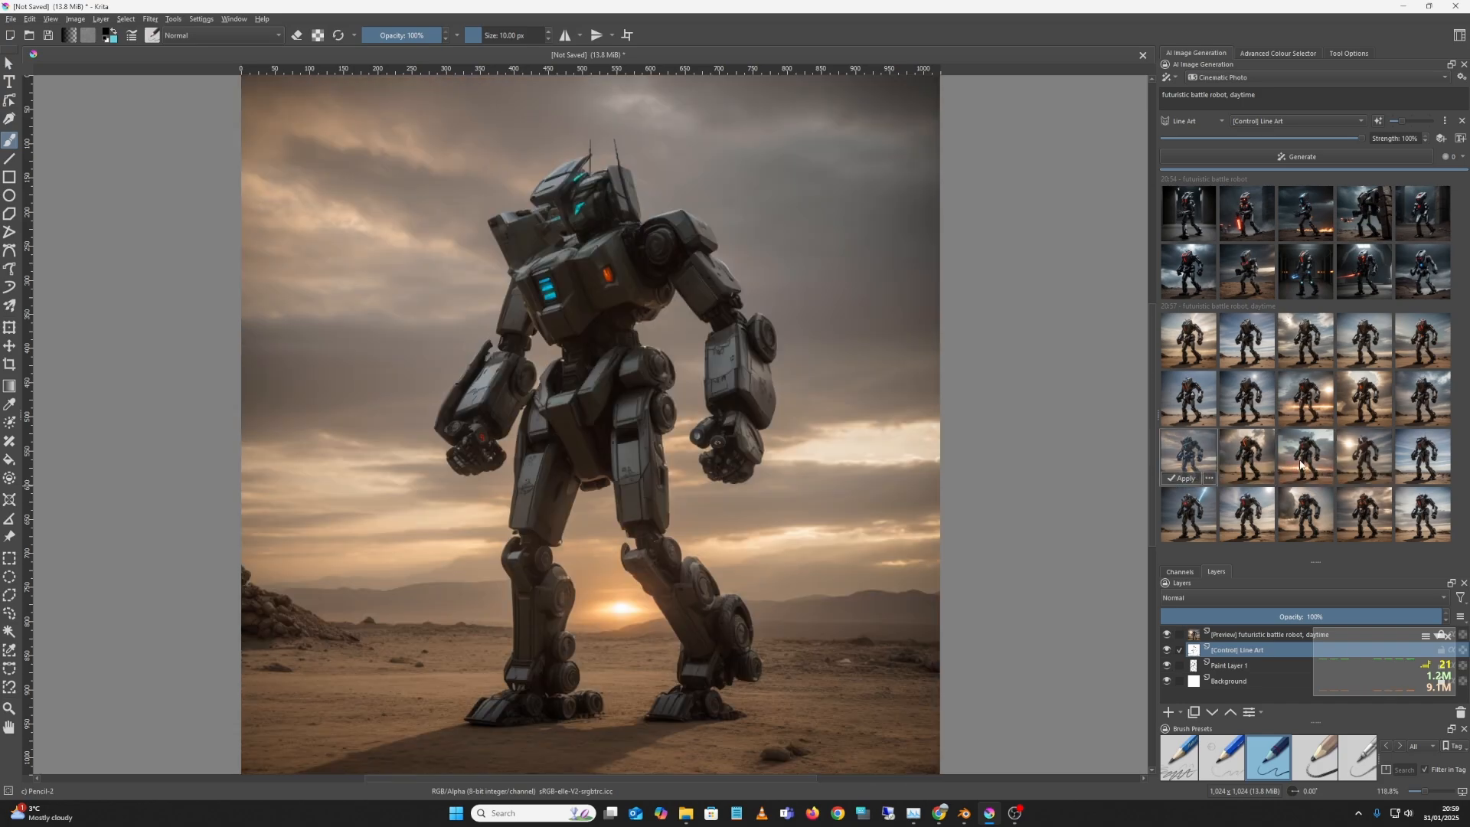
# Step: Preview the red-eyed robot variant with the bright sun beside it and export it as PNG image robot1 with the default options
pyautogui.click(1363, 464)
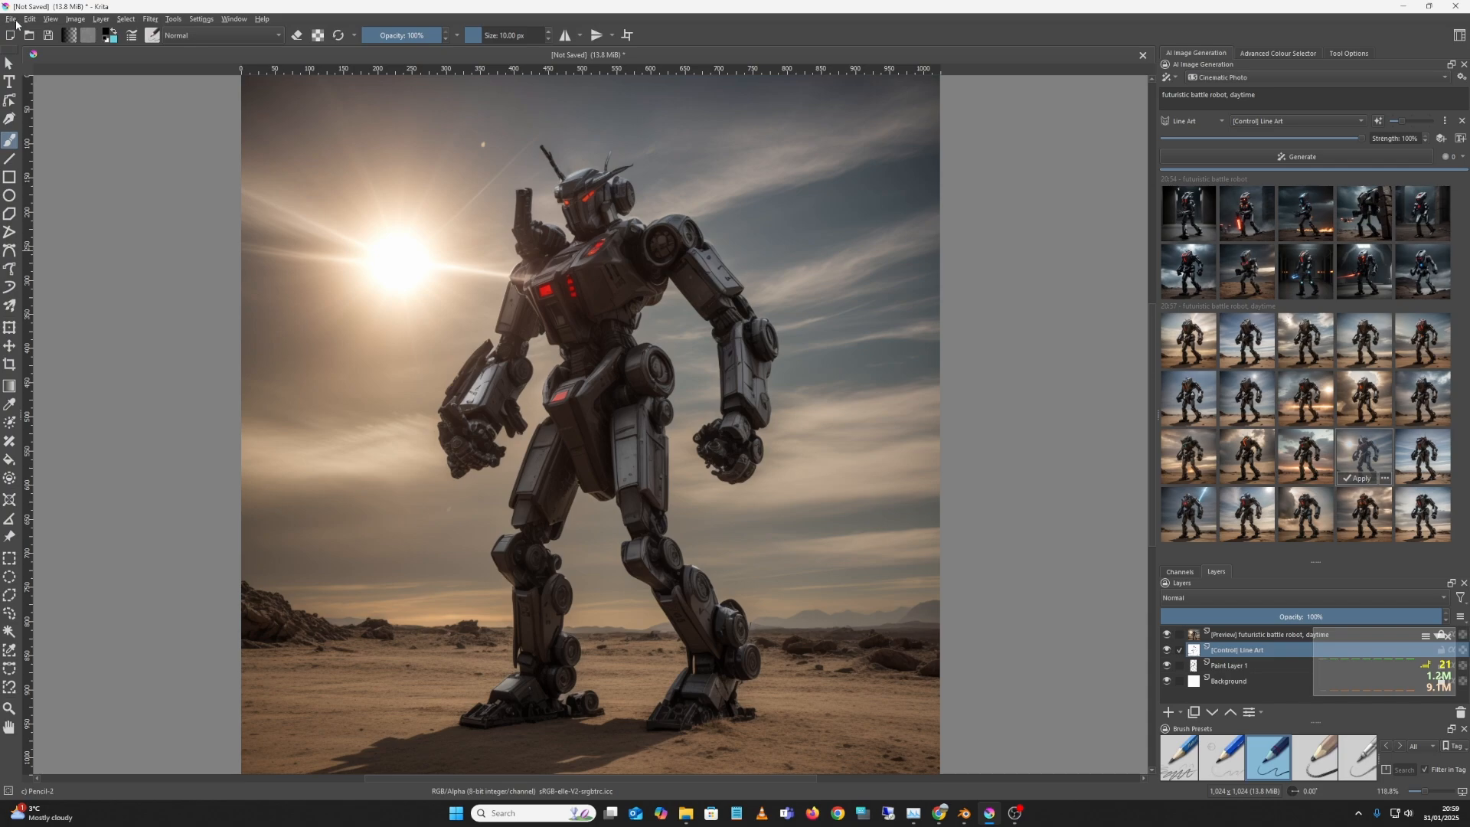
pyautogui.click(10, 19)
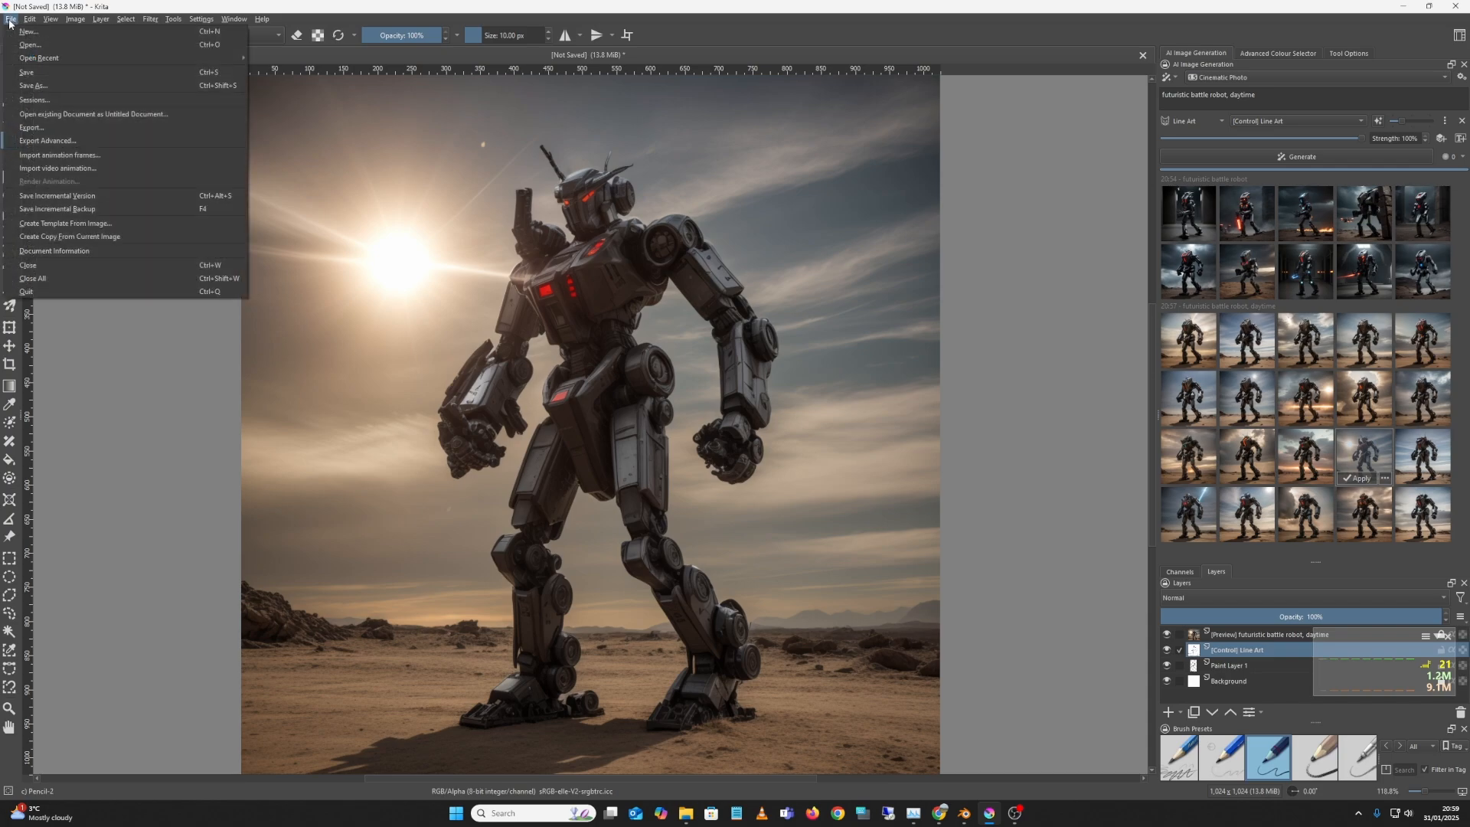
pyautogui.click(122, 131)
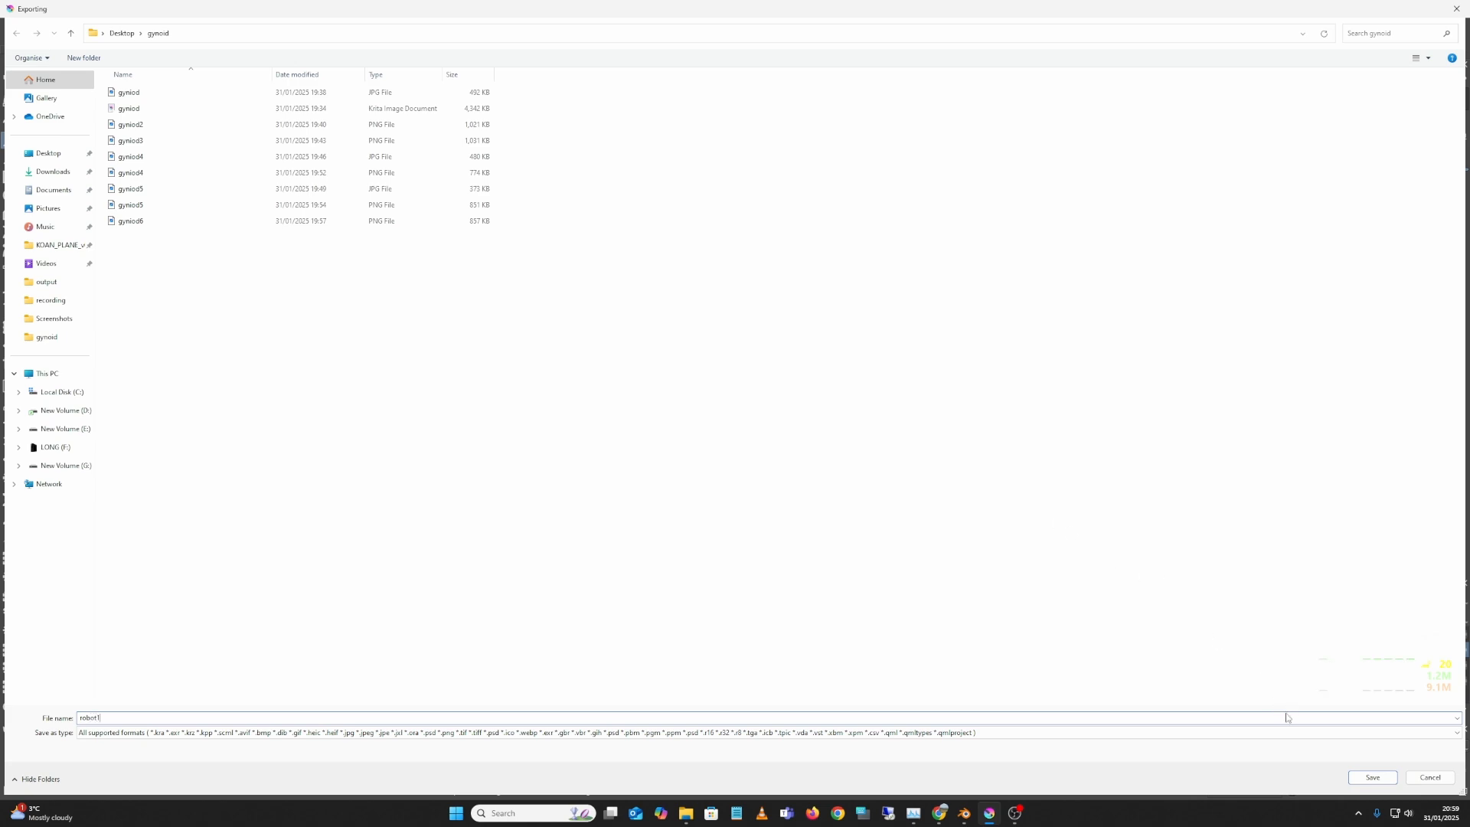
pyautogui.click(1324, 730)
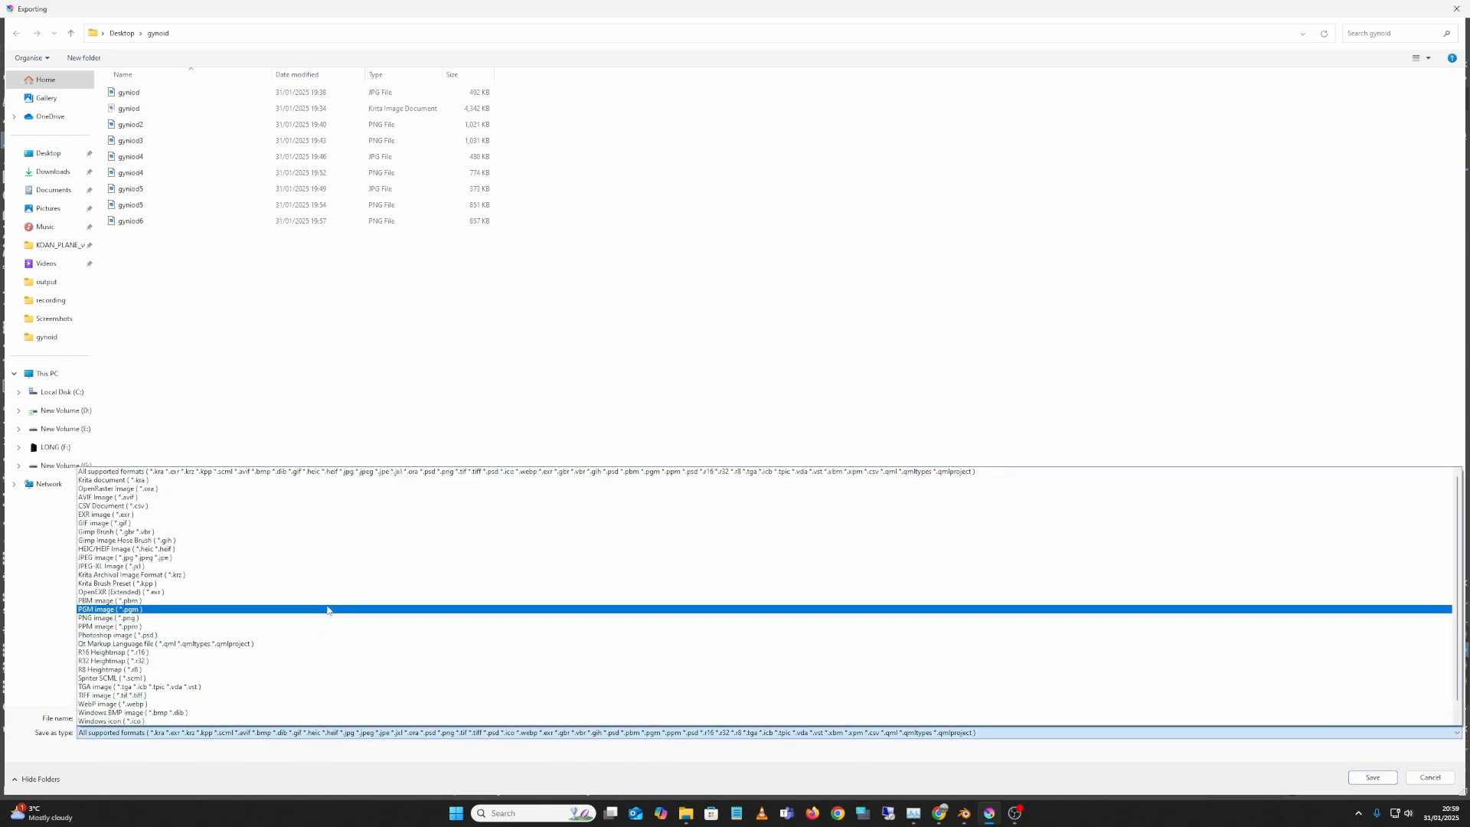
pyautogui.click(325, 617)
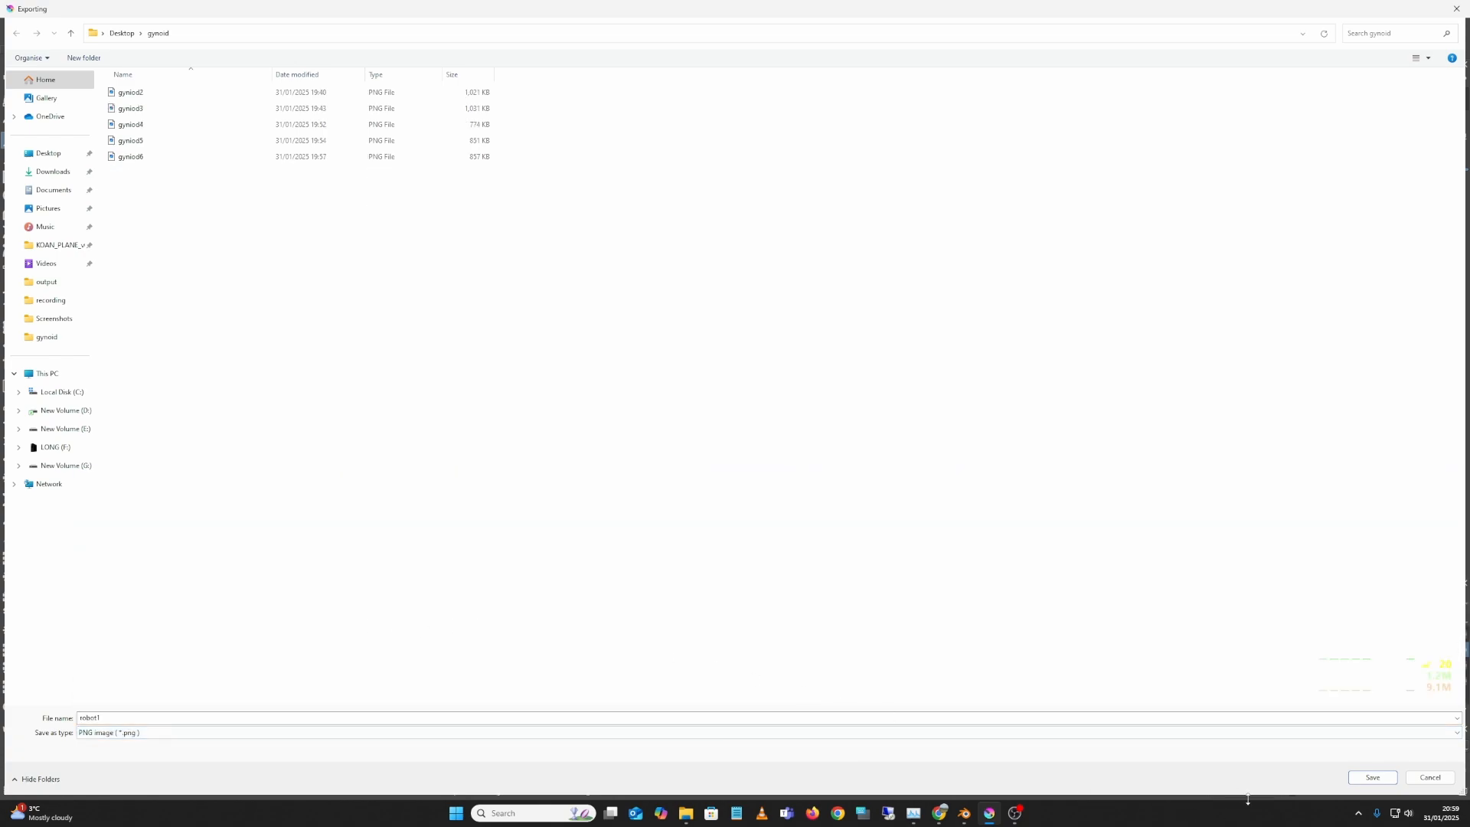
pyautogui.click(1372, 777)
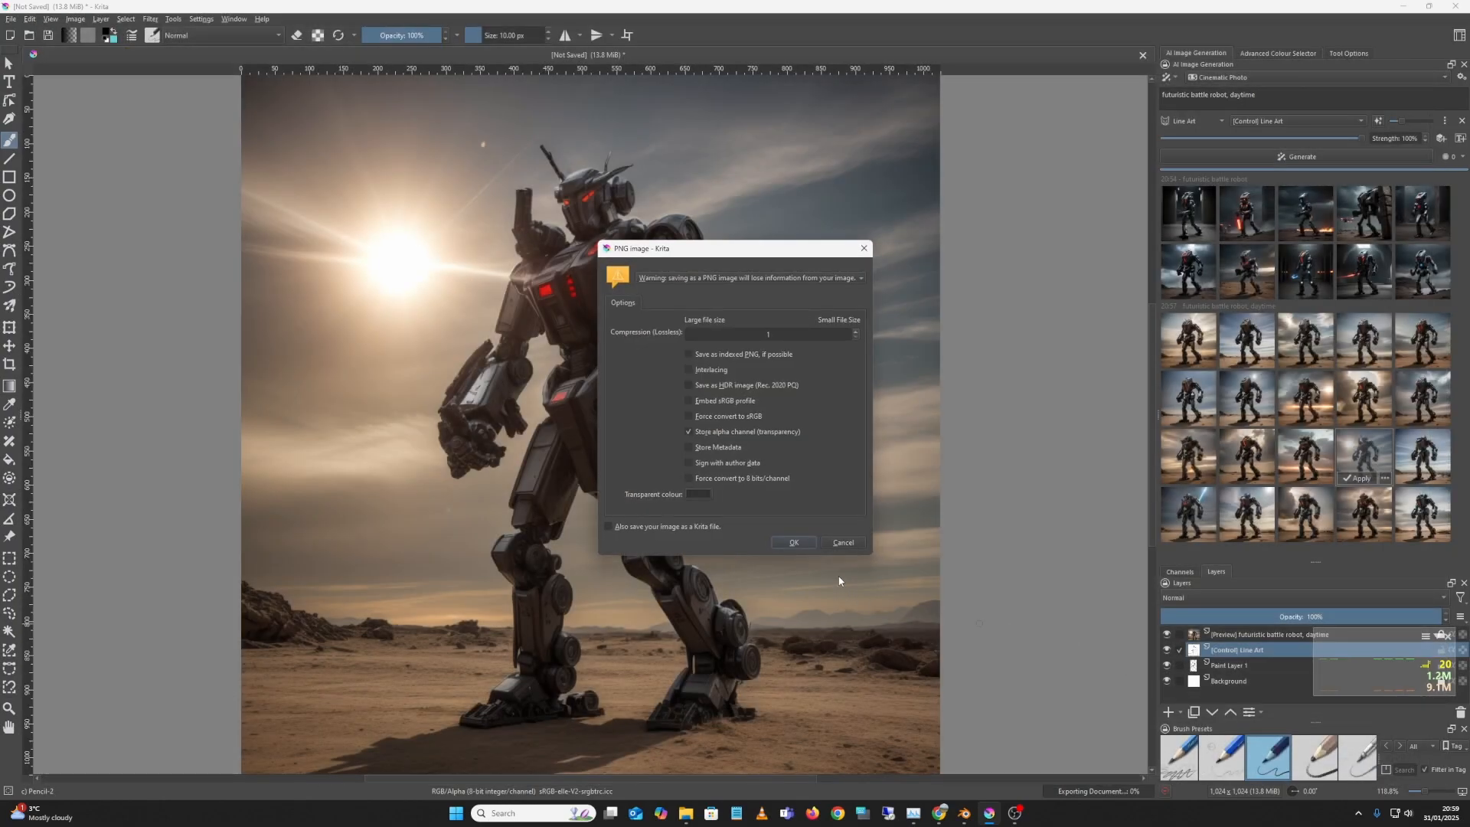
pyautogui.click(790, 543)
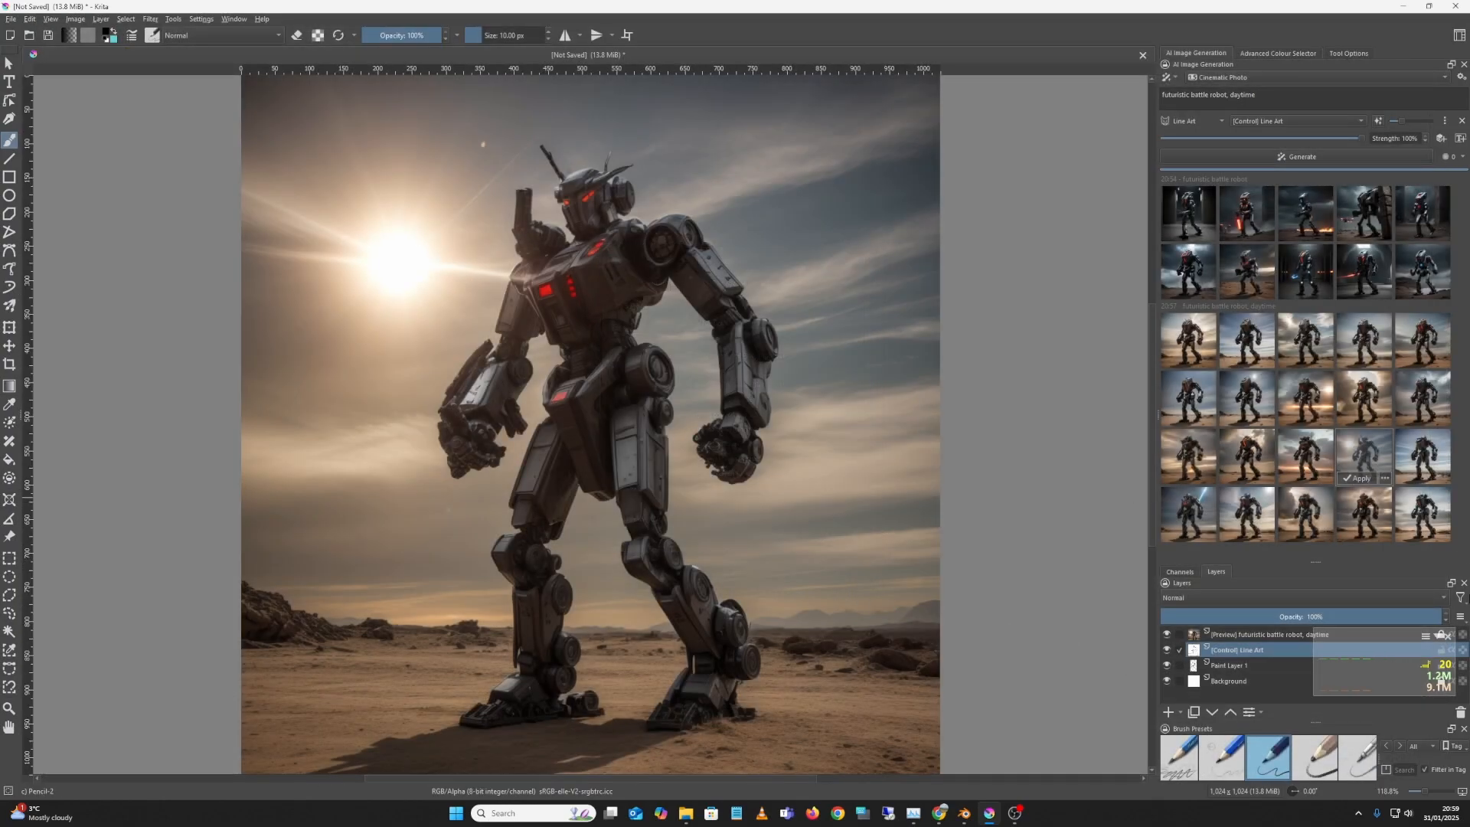
# Step: Preview the teal-eyed robot variant with the low sunset behind its legs and export it as PNG image robot2 with the default options
pyautogui.click(1201, 467)
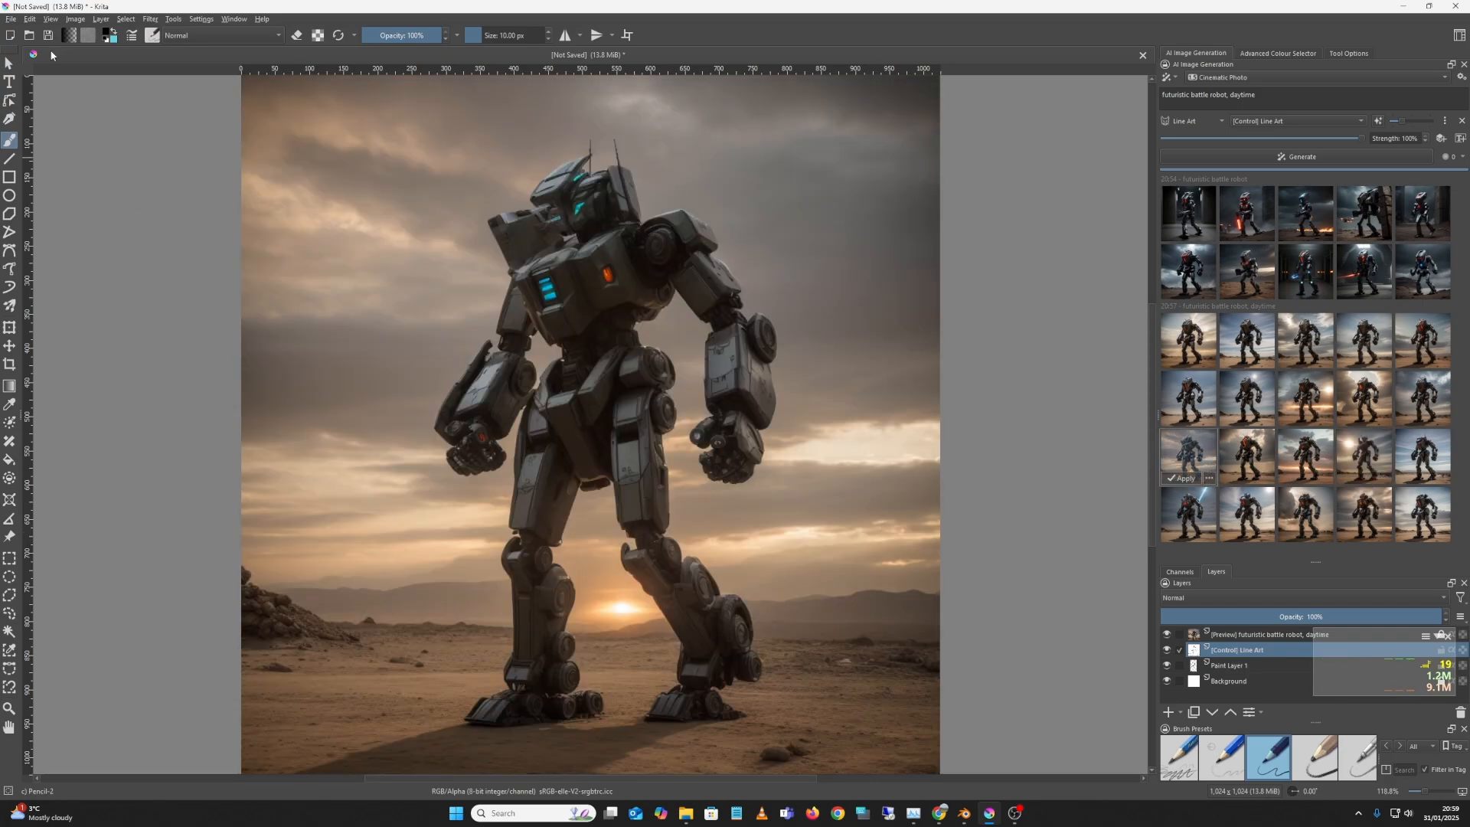
pyautogui.click(11, 19)
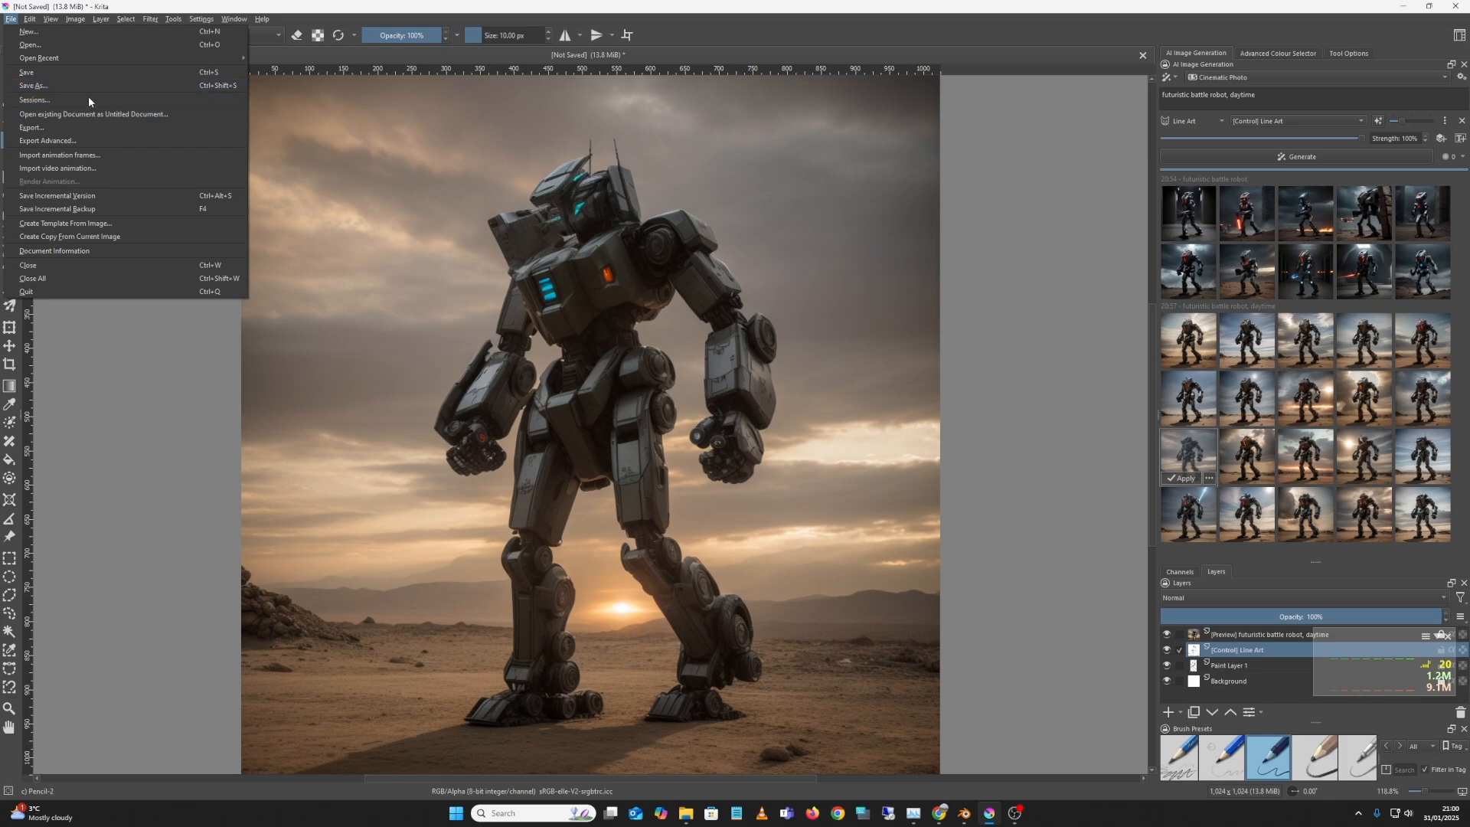
pyautogui.click(84, 126)
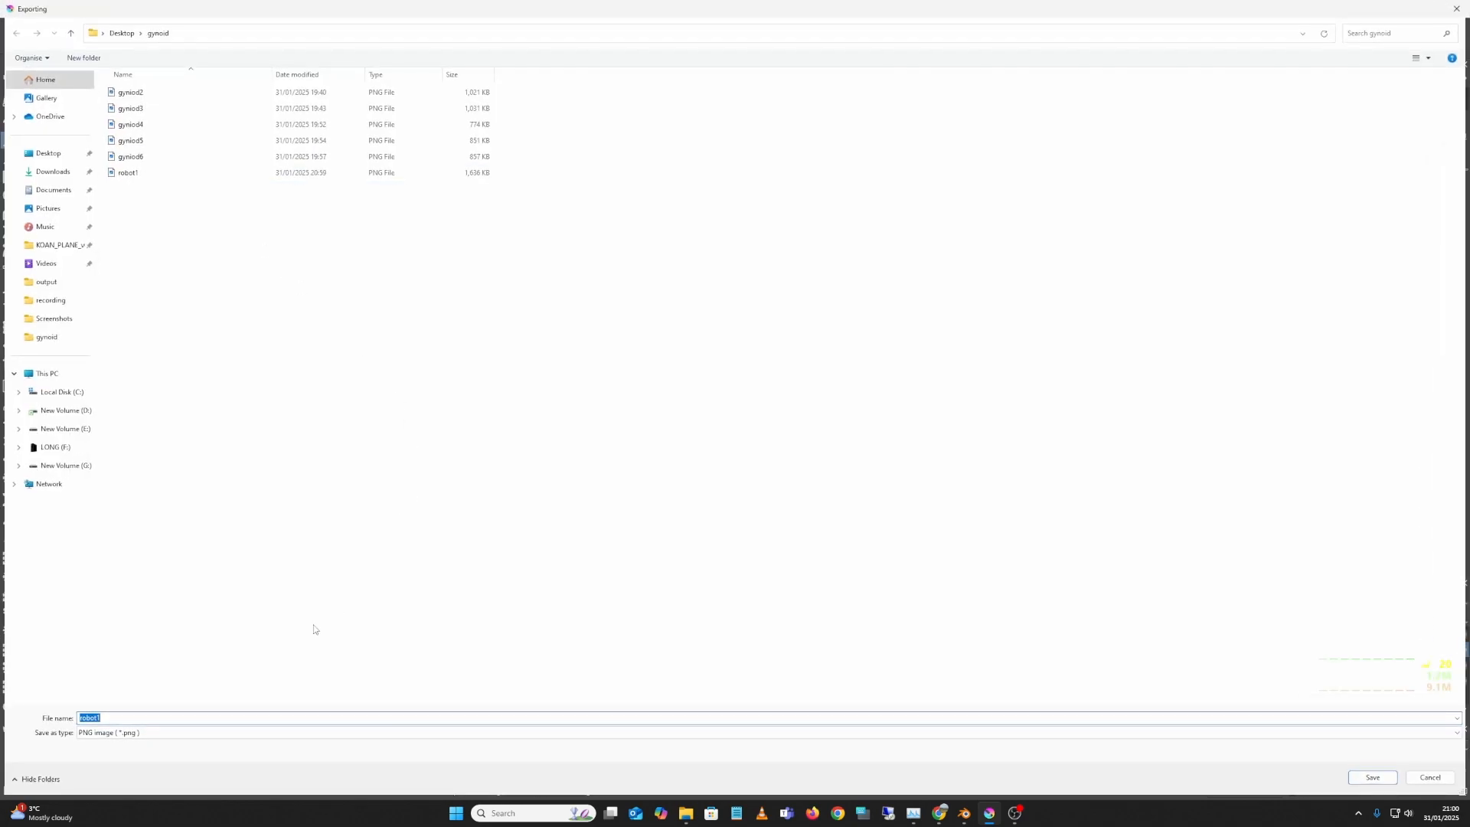
pyautogui.click(155, 717)
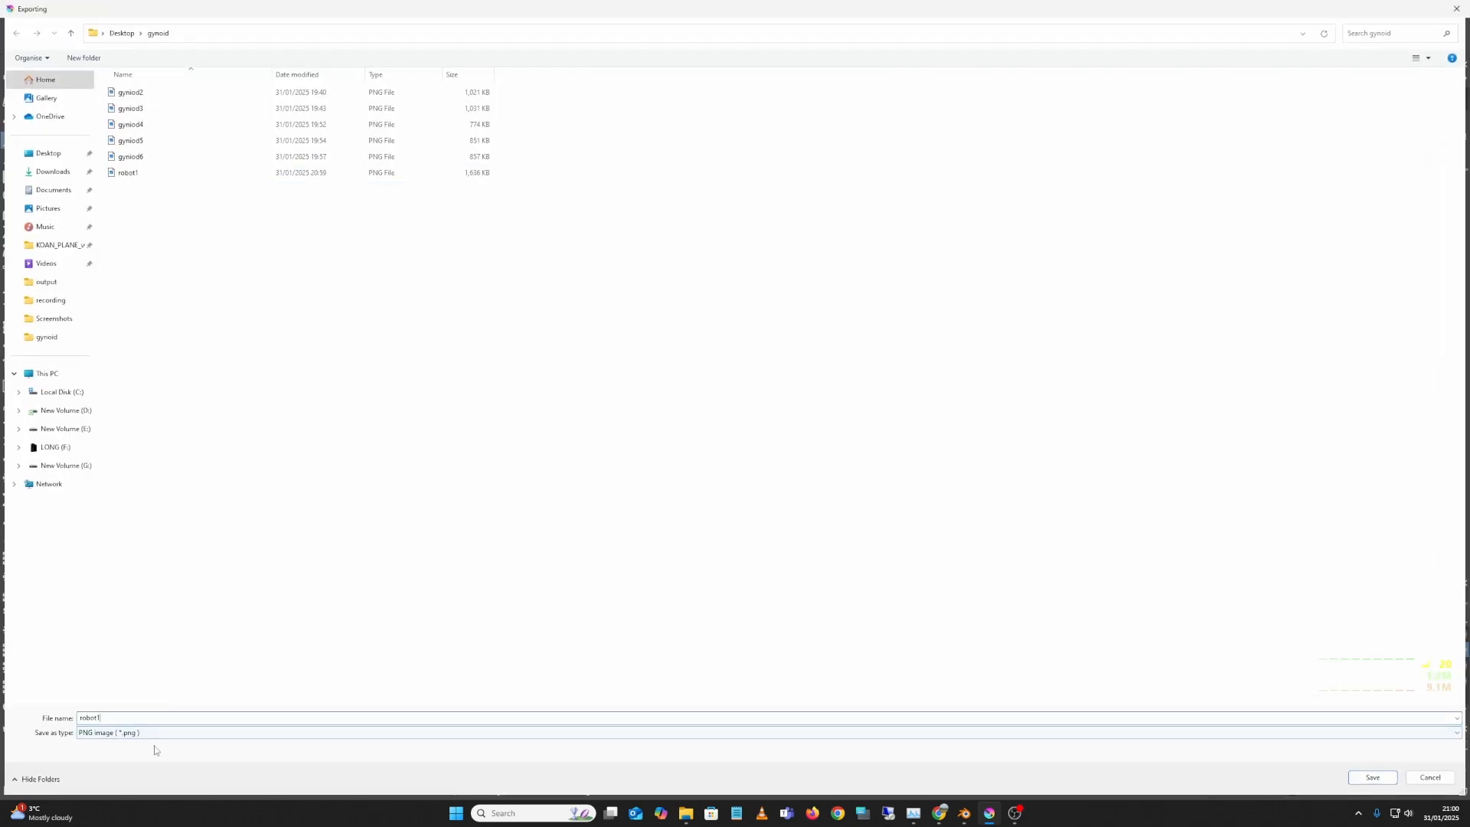
pyautogui.press('BackSpace')
pyautogui.write('2')
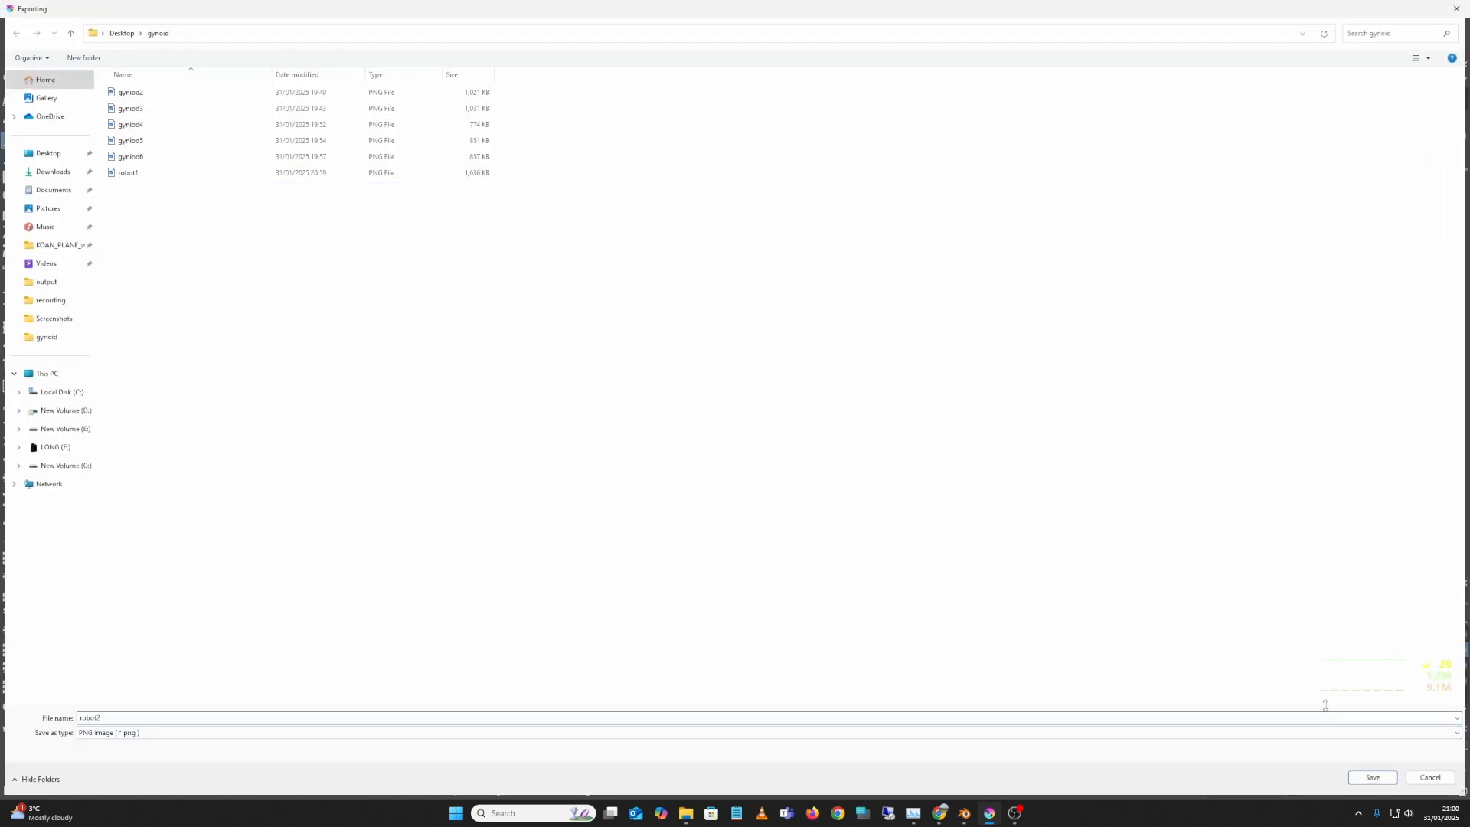
pyautogui.click(1370, 777)
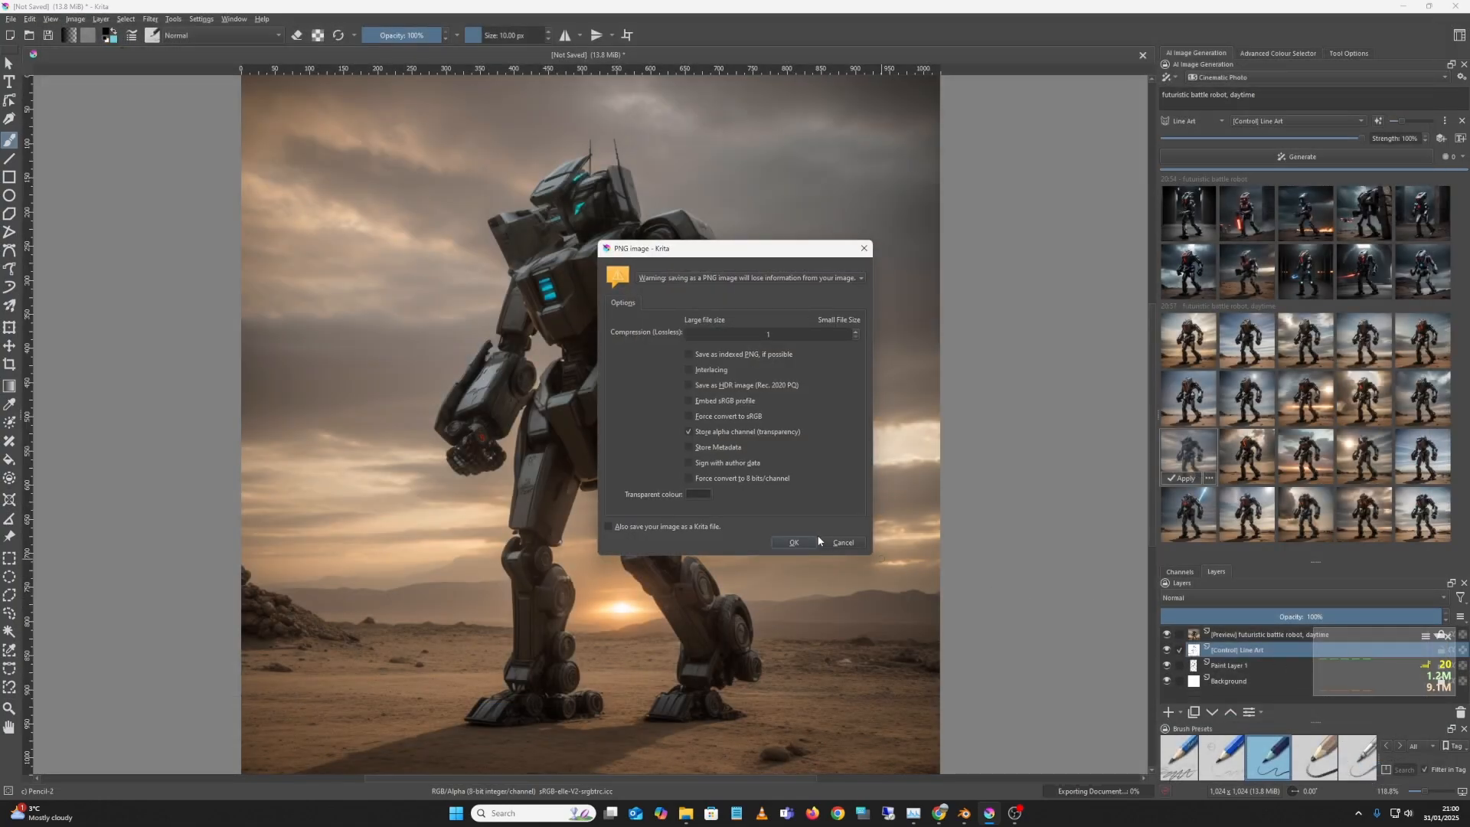
pyautogui.click(815, 542)
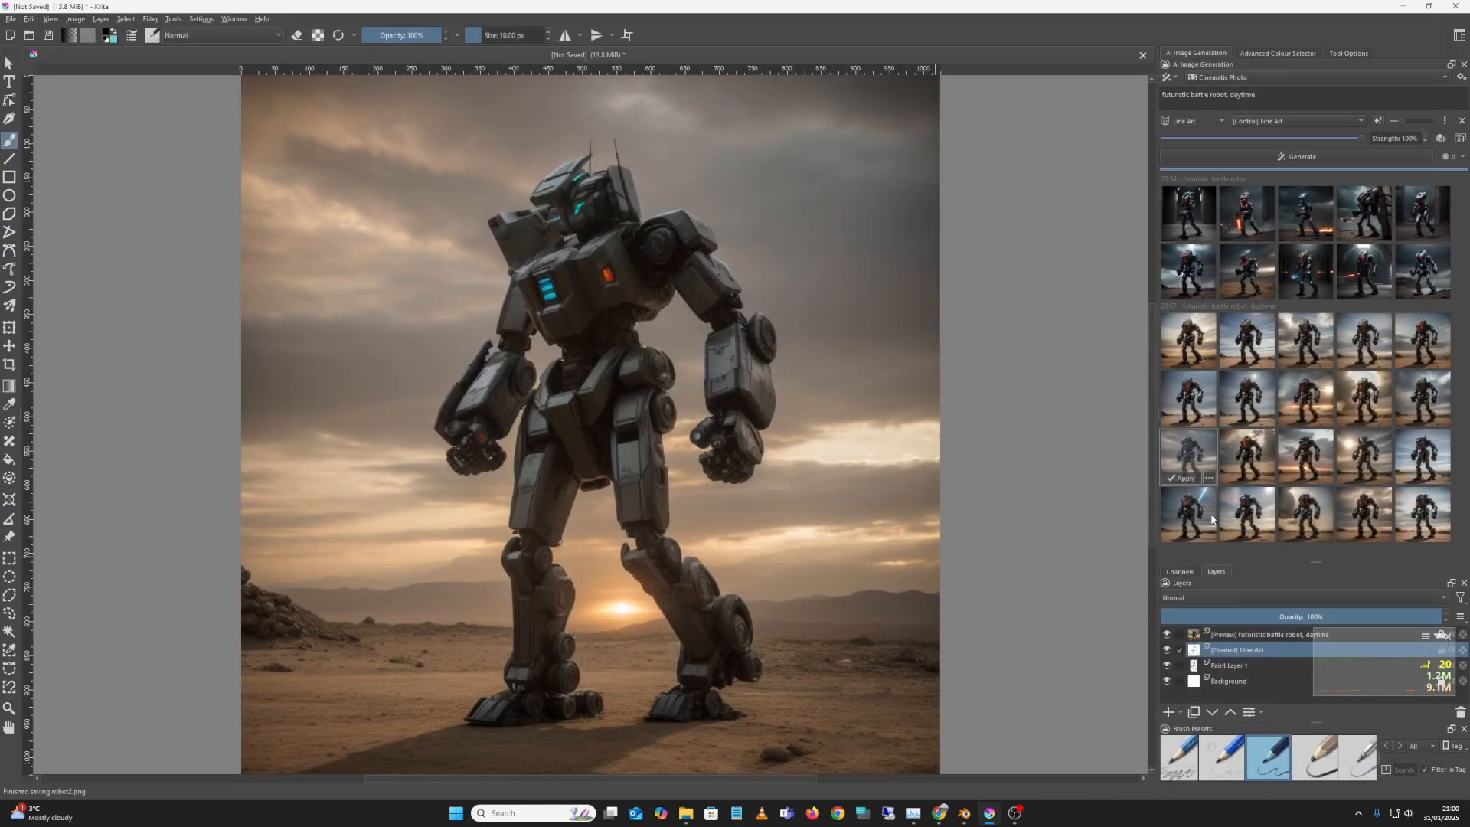
# Step: Preview the remaining variants in the last two rows of the daytime results to compare further robot designs
pyautogui.click(1414, 528)
pyautogui.click(1366, 531)
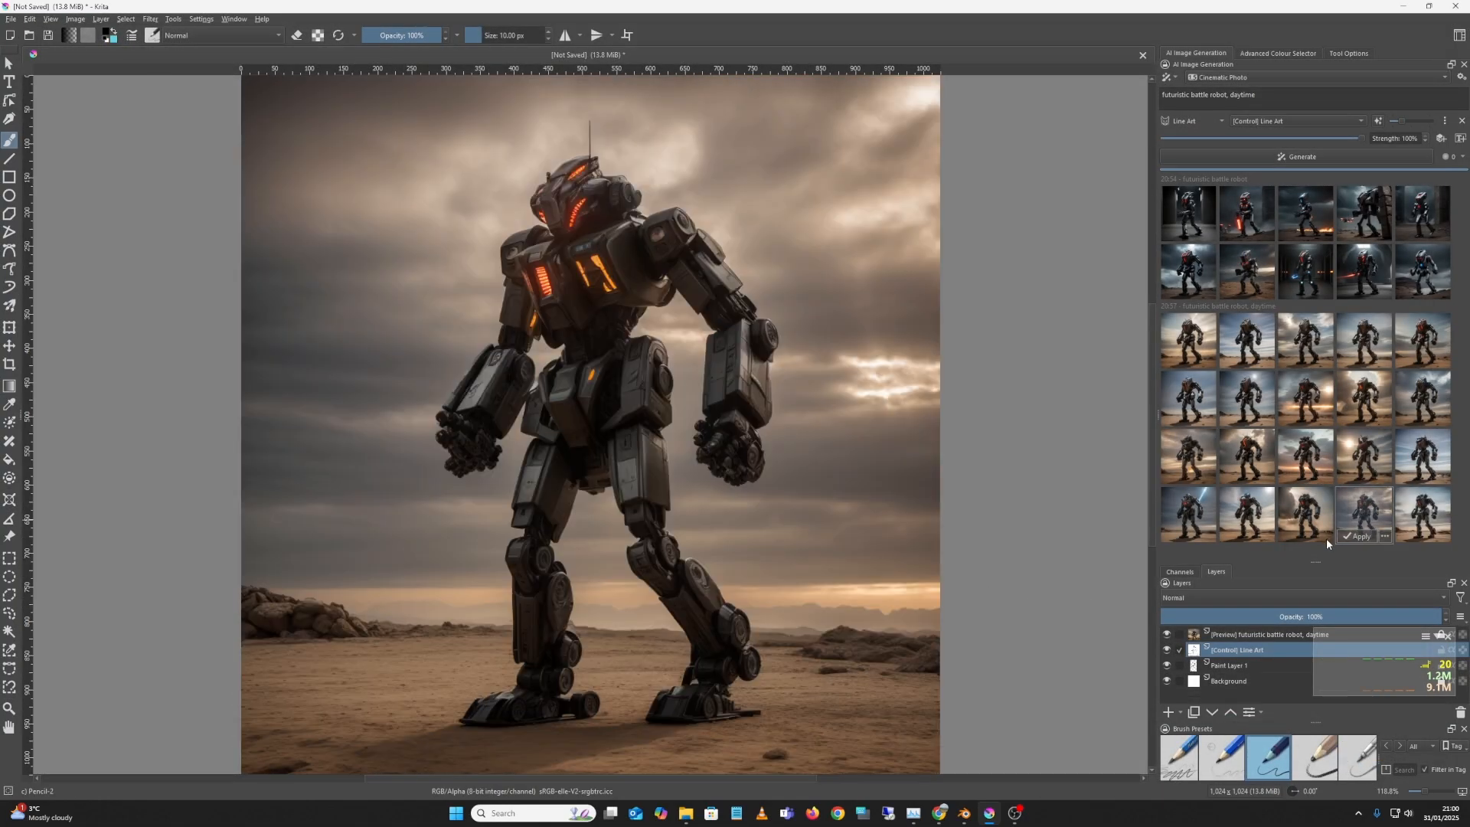
pyautogui.click(1311, 531)
pyautogui.click(1246, 535)
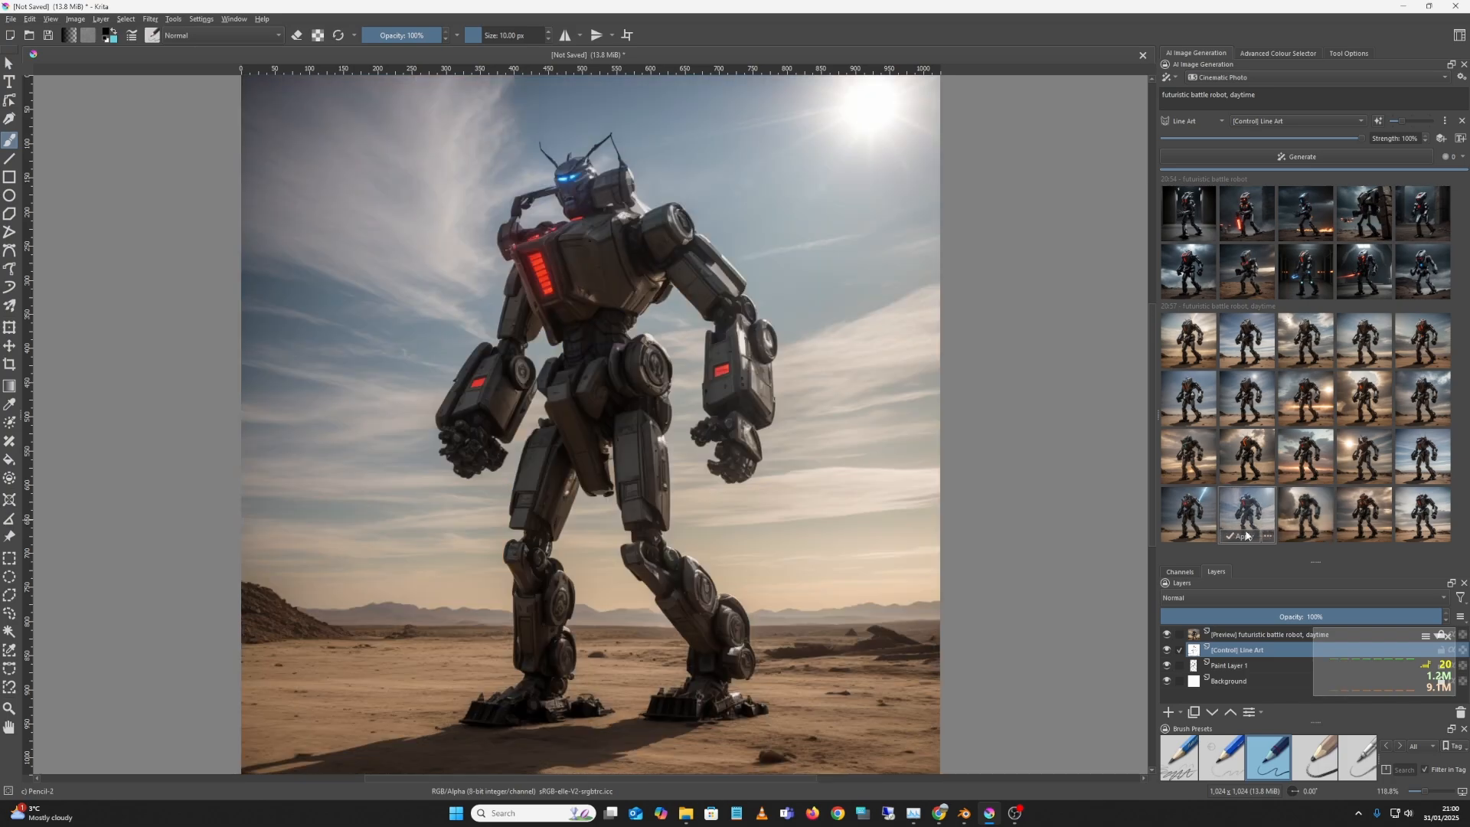
pyautogui.click(1203, 526)
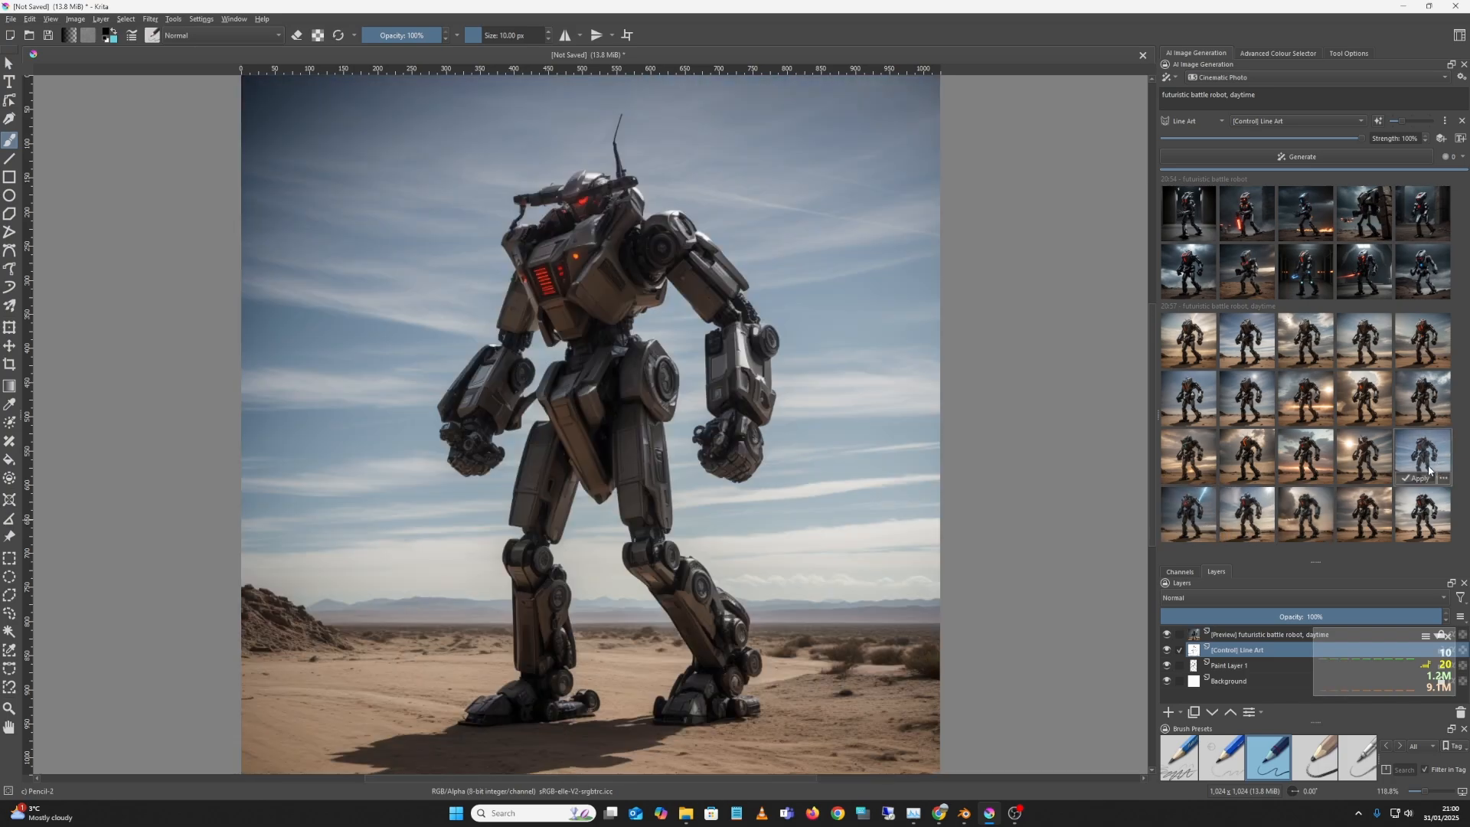
pyautogui.click(1428, 475)
pyautogui.click(1378, 475)
pyautogui.click(1321, 478)
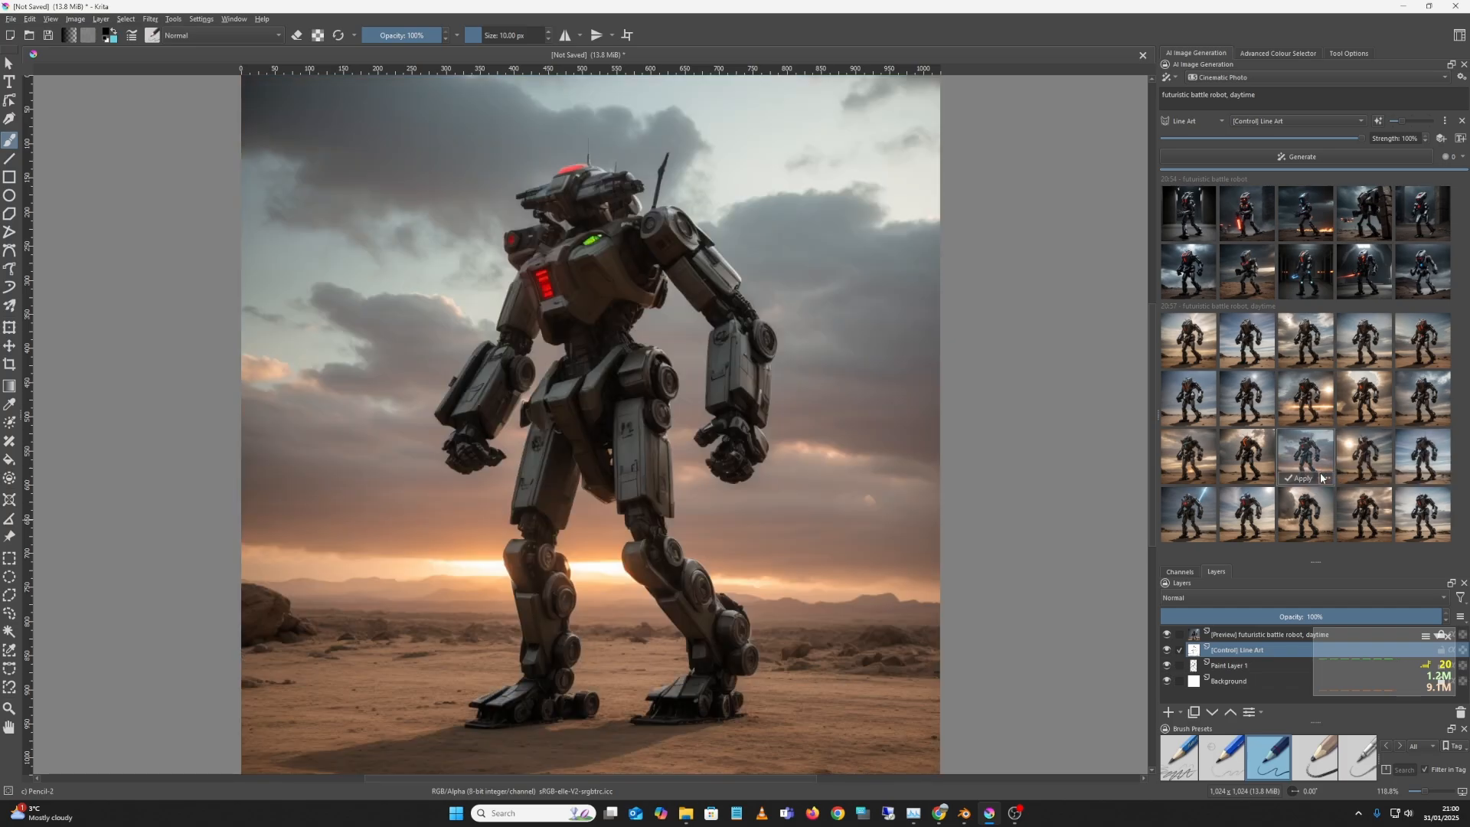
pyautogui.click(1192, 470)
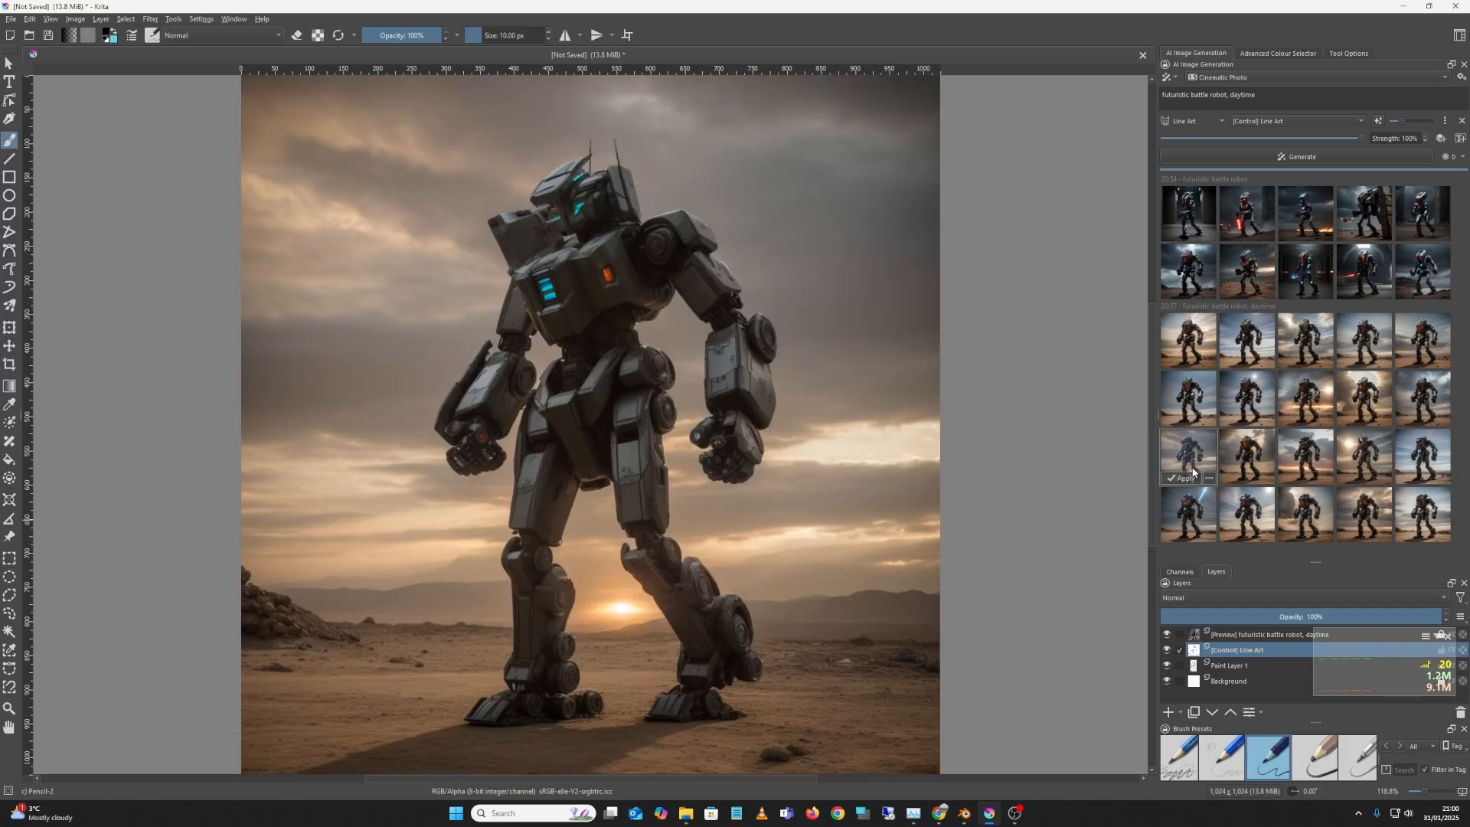
# Step: Preview the robot variant with the blue light beam in the sky and export it as PNG image robot3 with the default options
pyautogui.click(1199, 528)
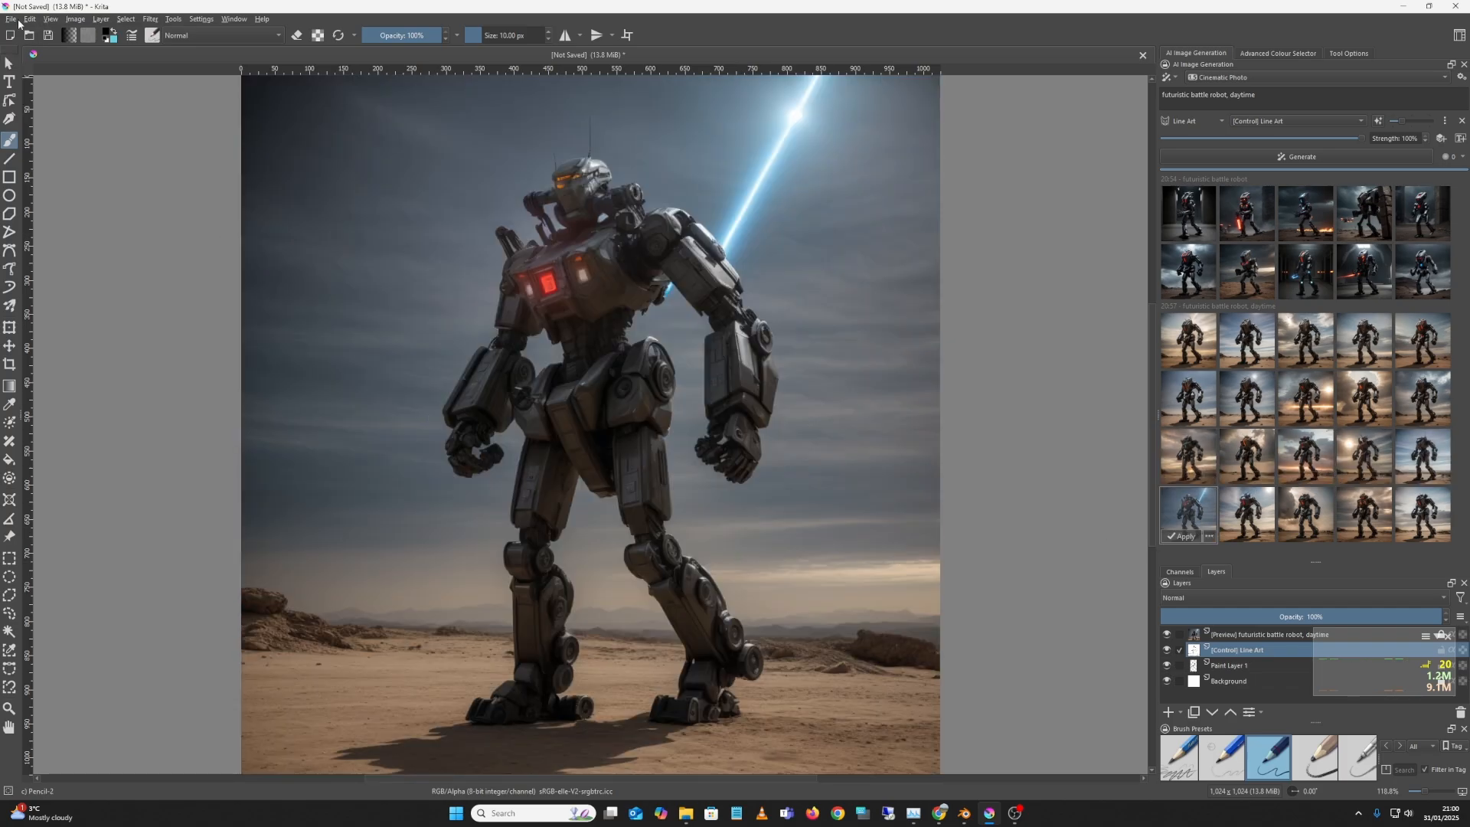
pyautogui.click(11, 19)
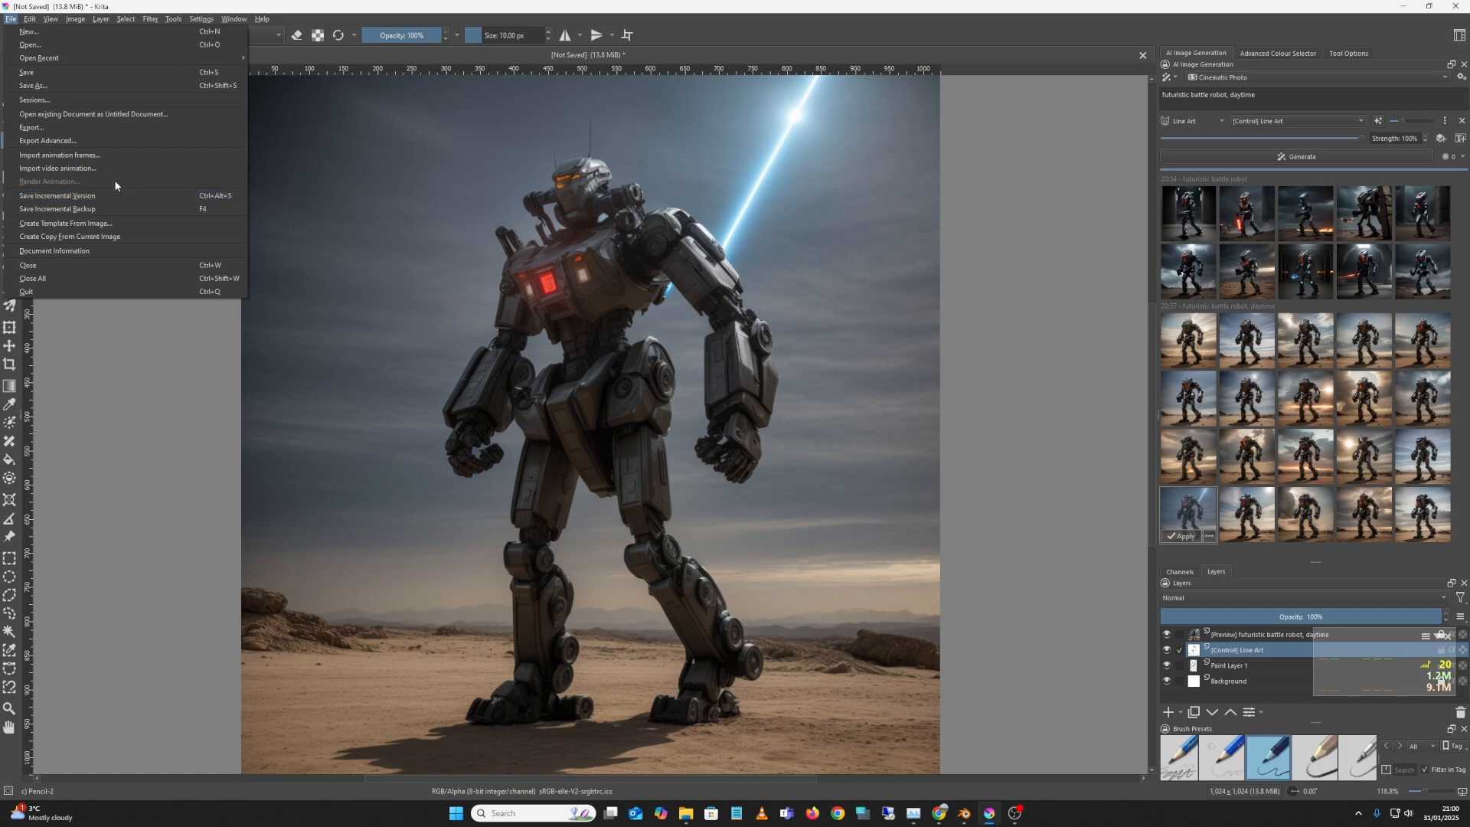
pyautogui.click(95, 132)
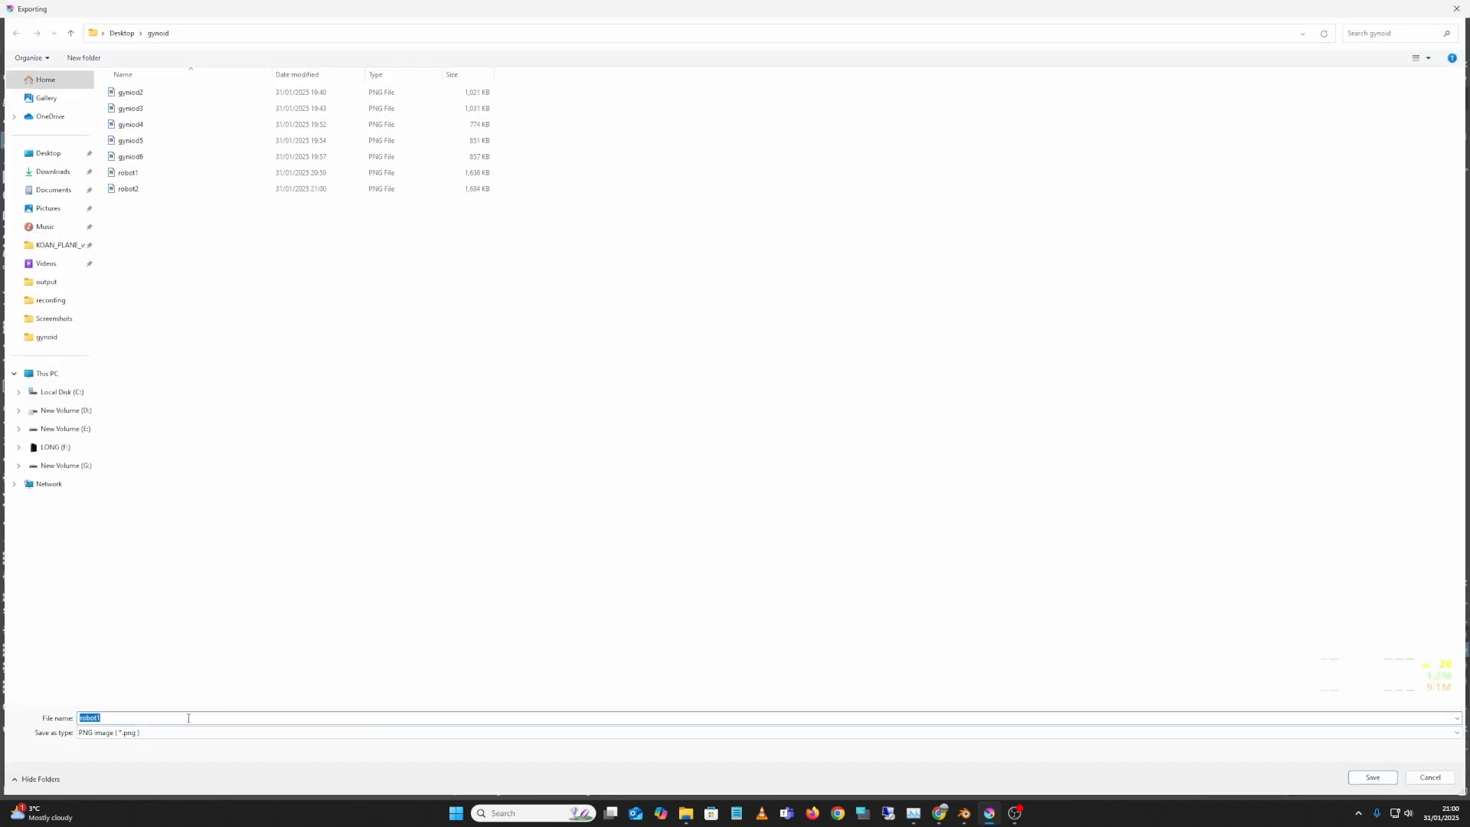
pyautogui.write('robot3')
pyautogui.click(1373, 776)
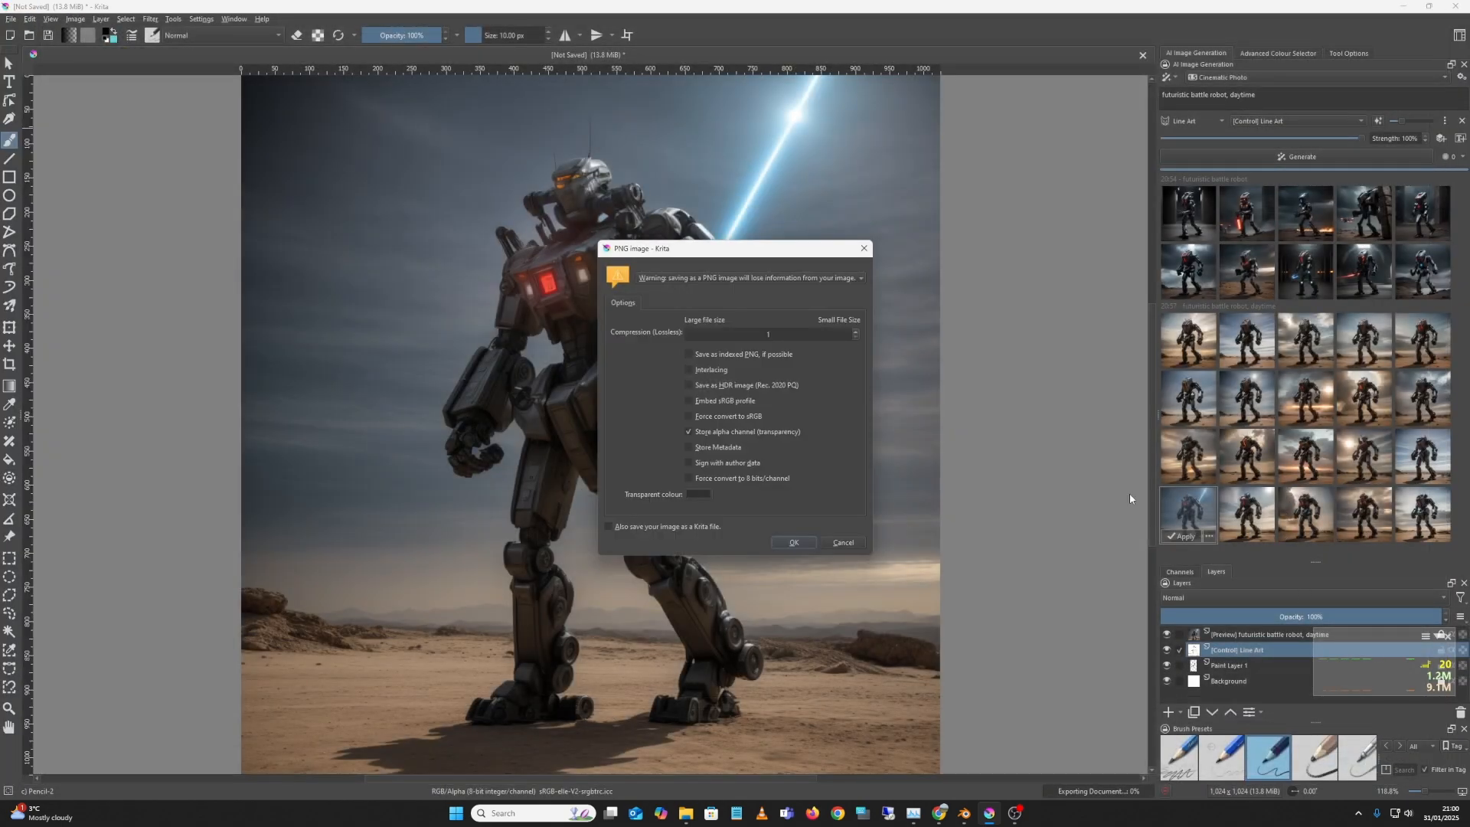
pyautogui.click(798, 548)
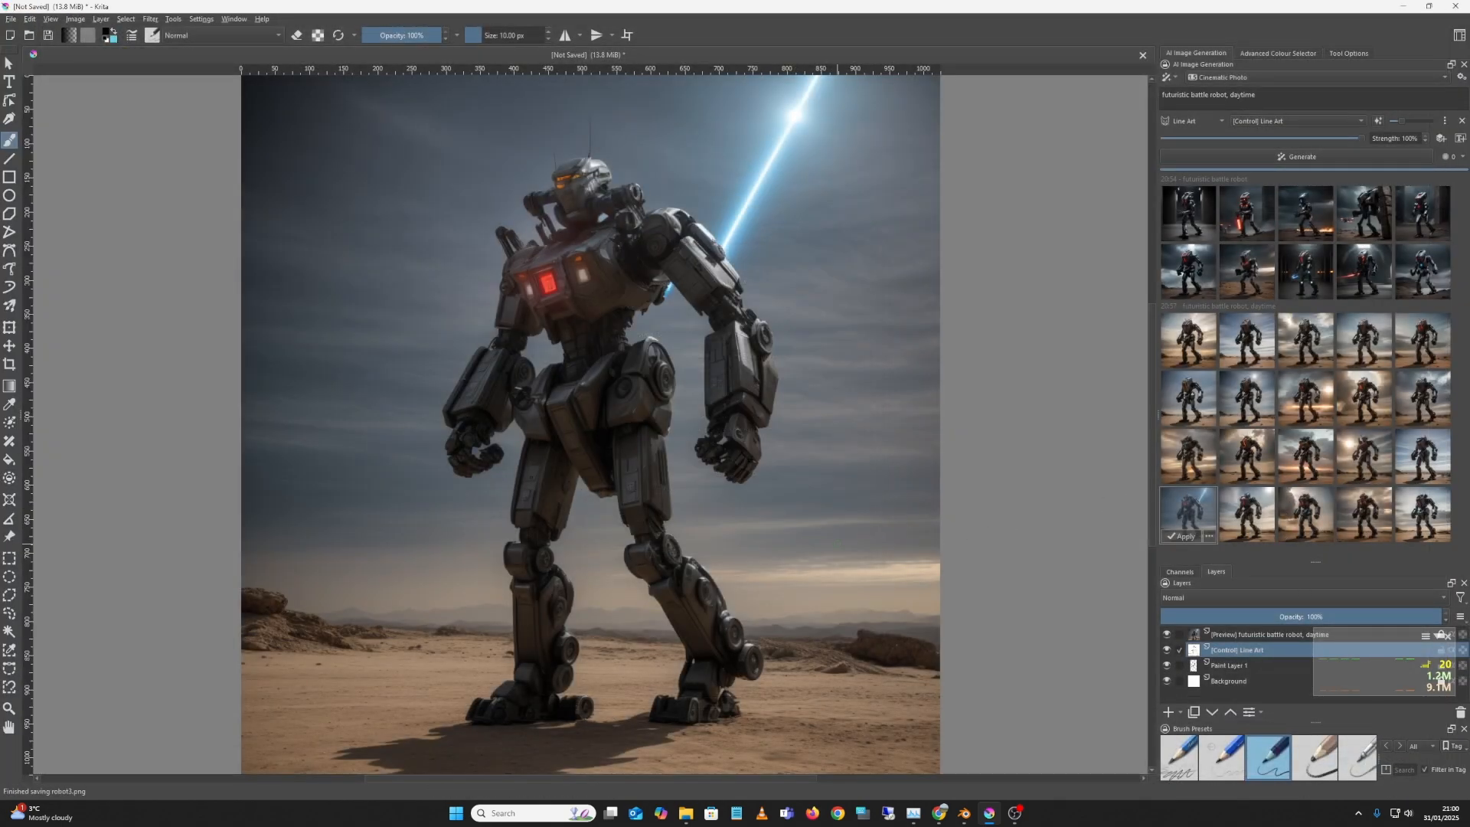
# Step: Preview the boxy-headed robot variant under the blue sky and export it as PNG image robot4 with the default options
pyautogui.click(1188, 340)
pyautogui.click(1251, 354)
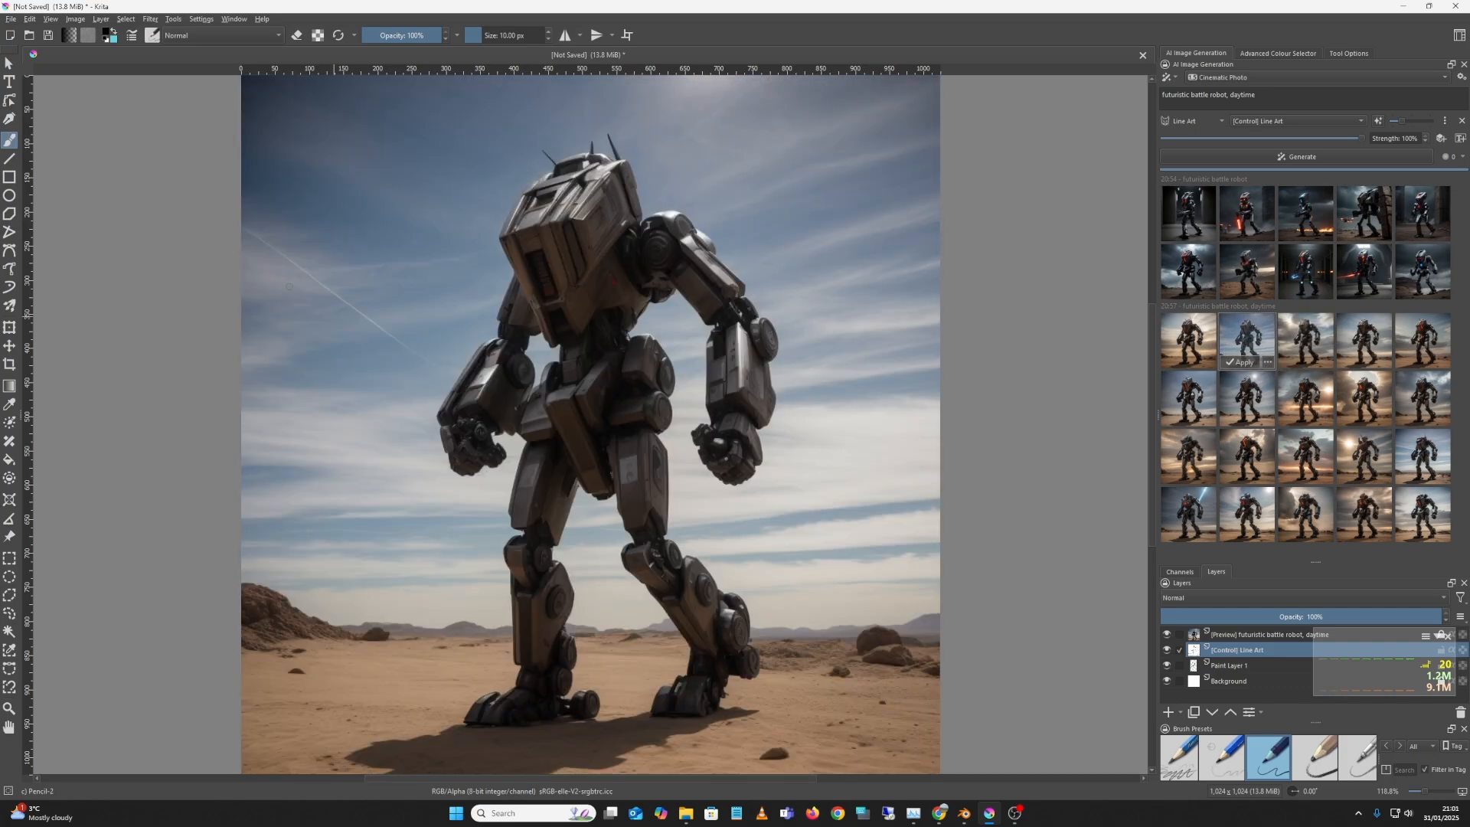
pyautogui.click(13, 18)
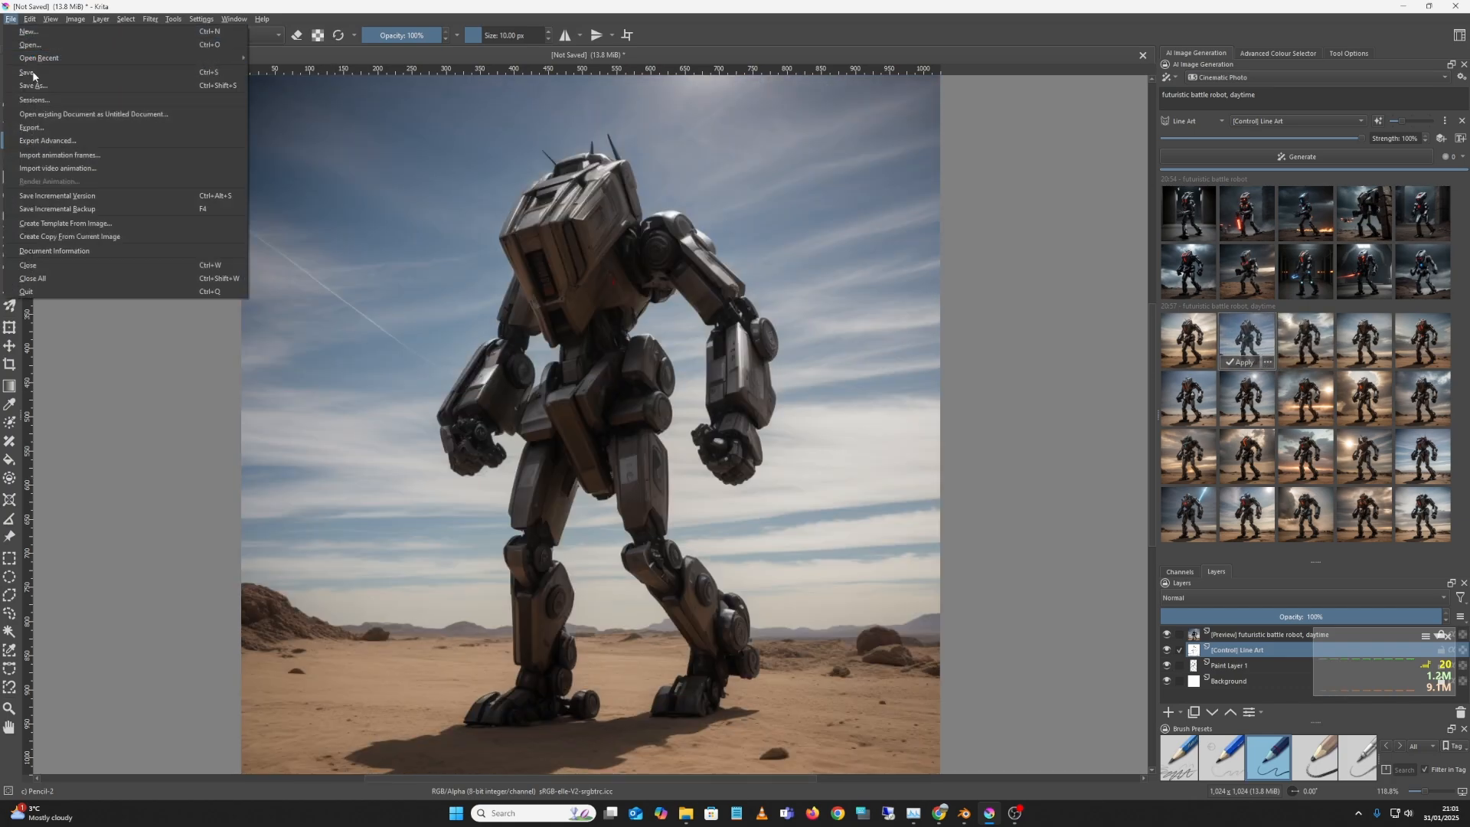
pyautogui.click(69, 129)
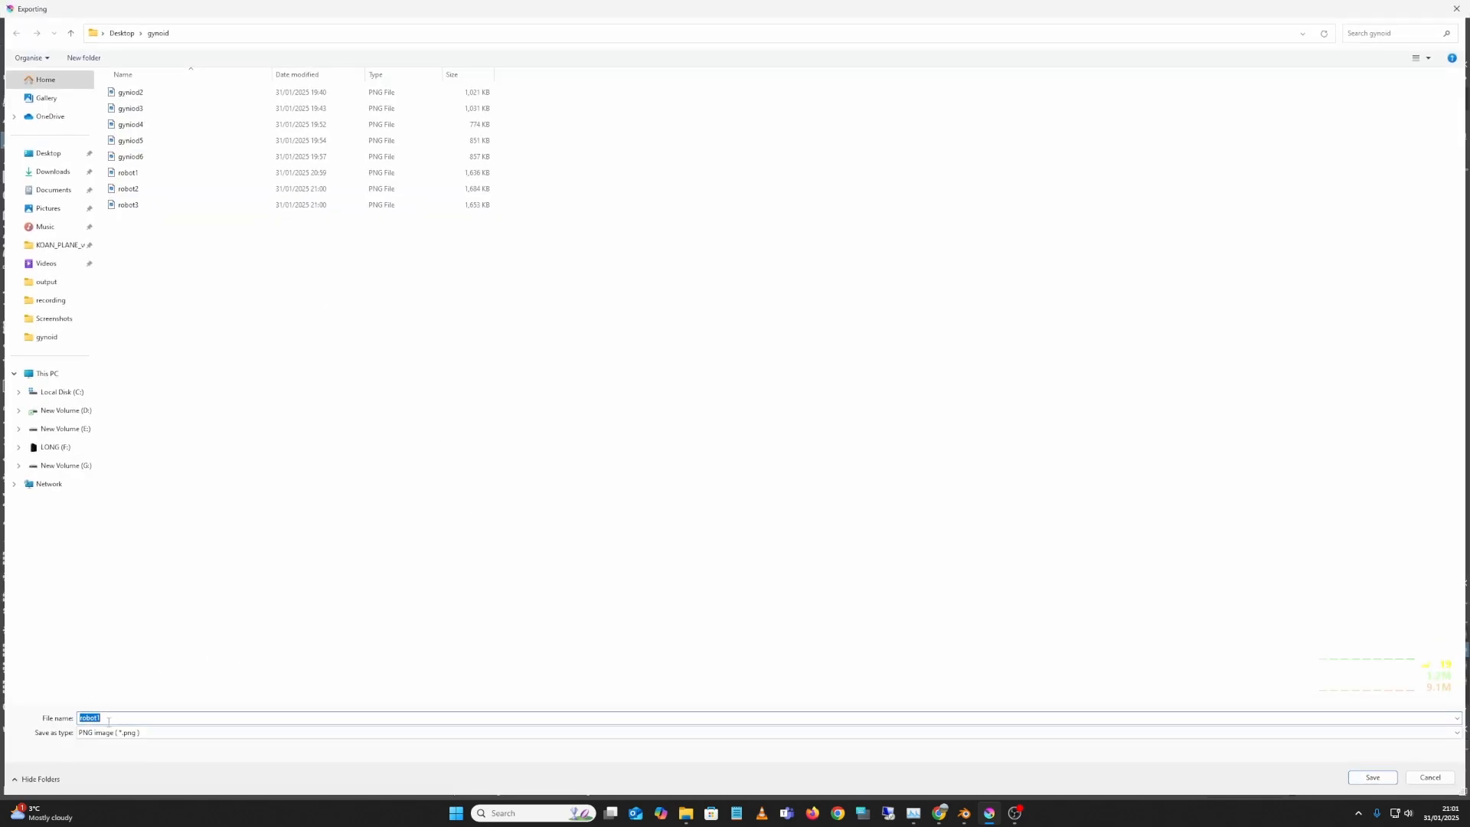
pyautogui.click(108, 718)
pyautogui.press('BackSpace')
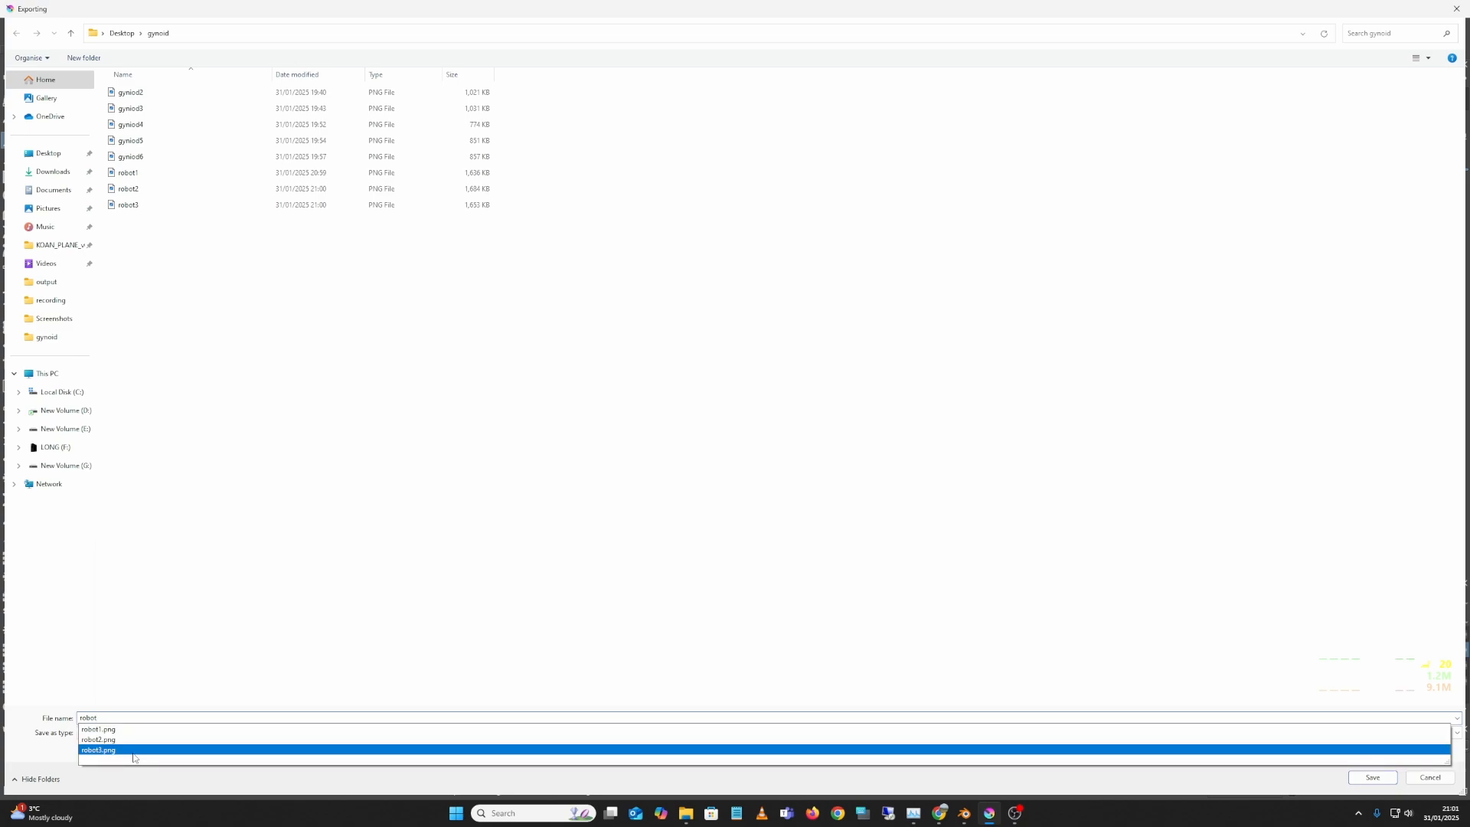
pyautogui.write('4')
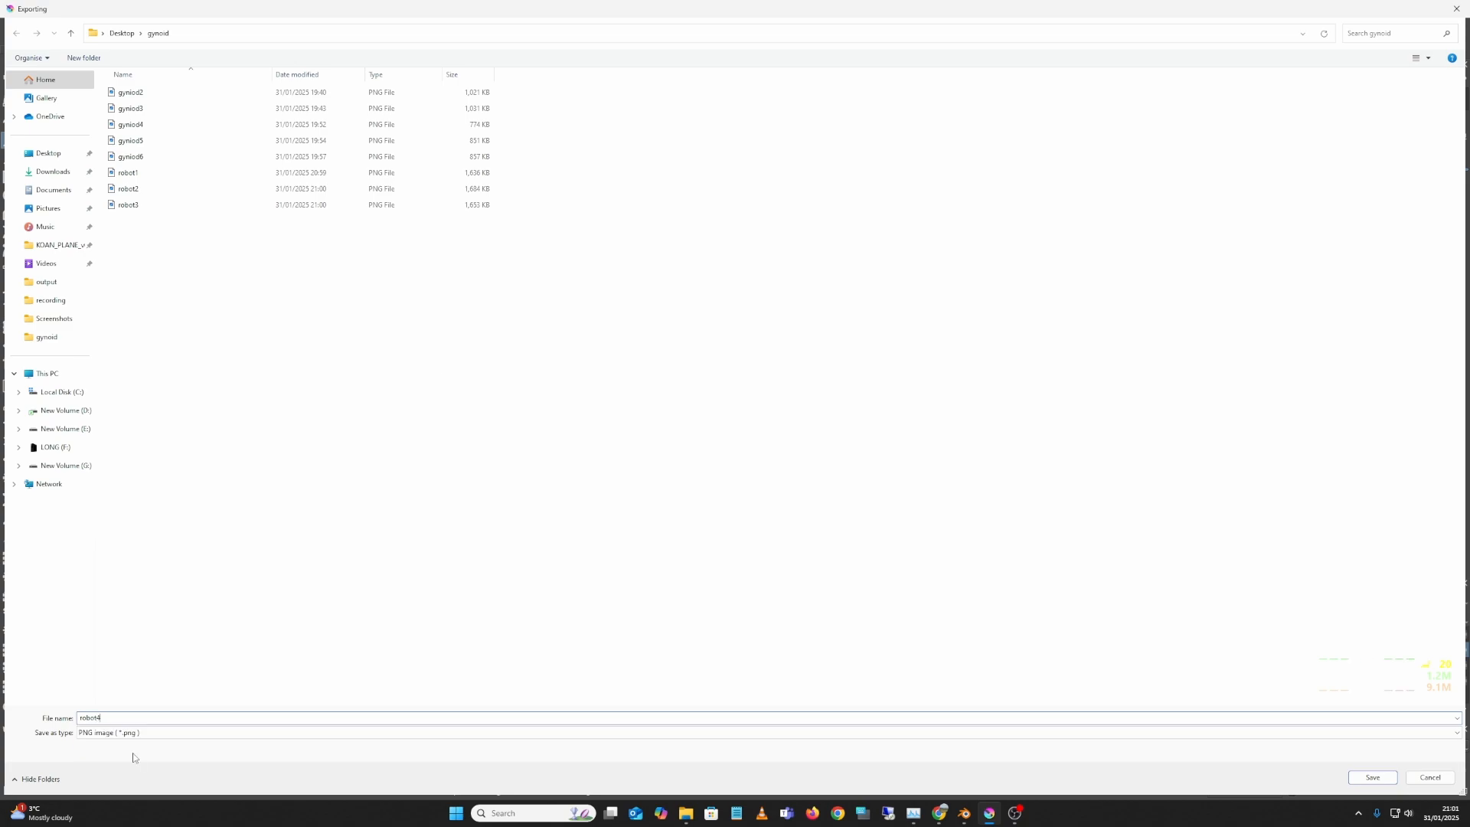
pyautogui.click(1371, 777)
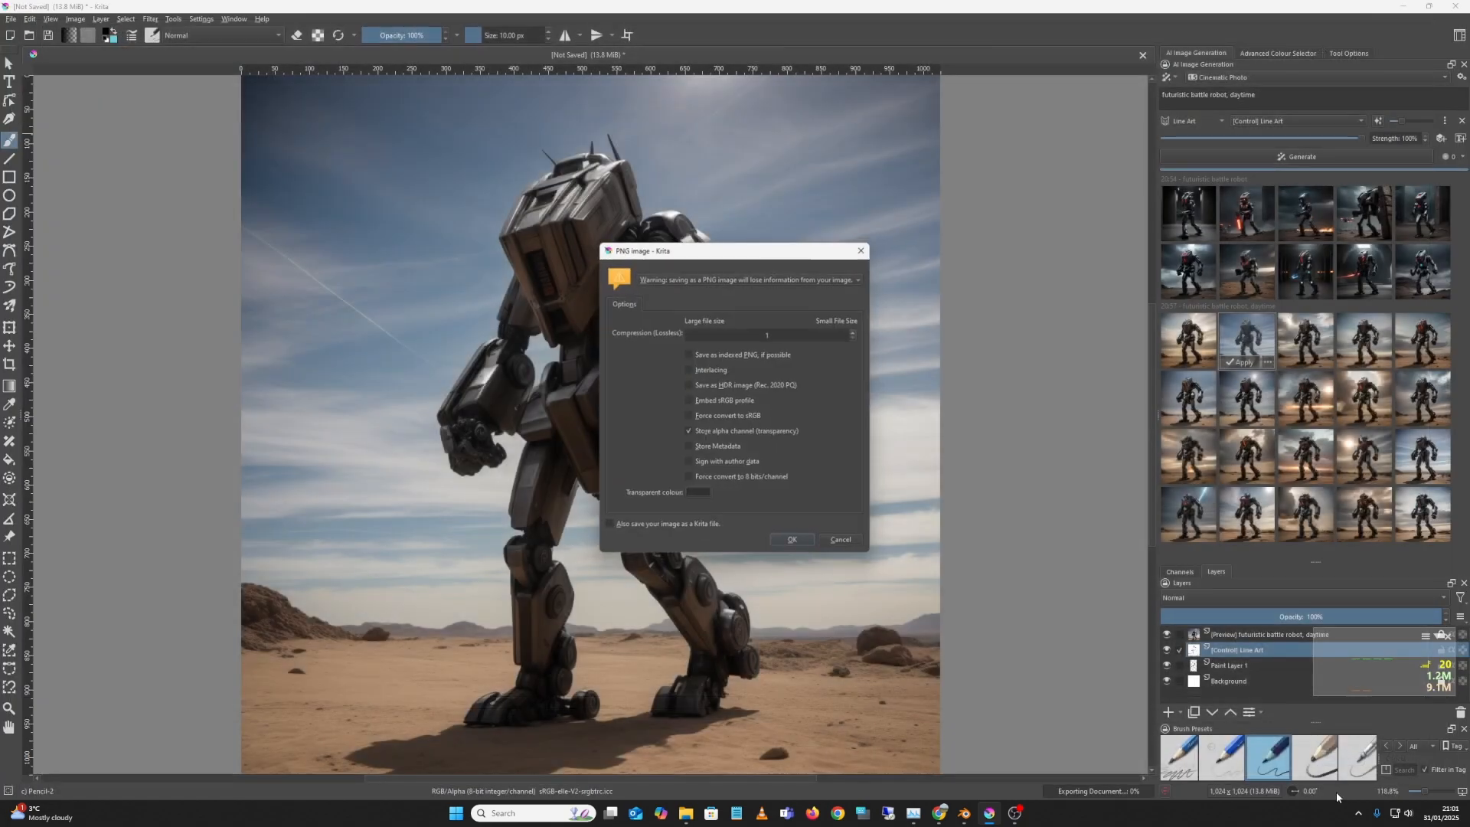
pyautogui.click(794, 542)
# Step: Switch to the hy3d_example_01 workflow in ComfyUI and focus the view on the Load Image node
pyautogui.click(1015, 811)
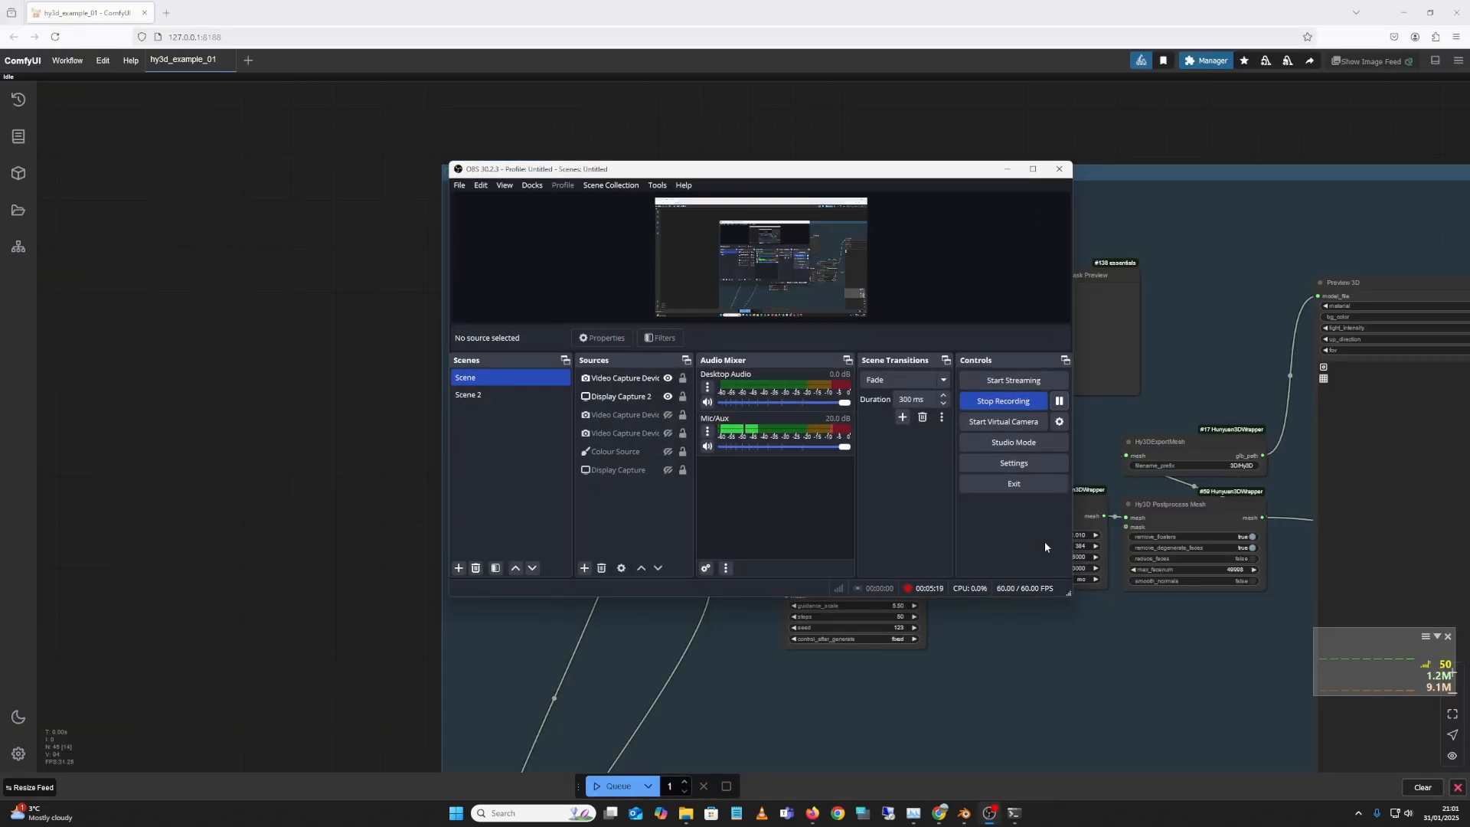
pyautogui.click(1017, 667)
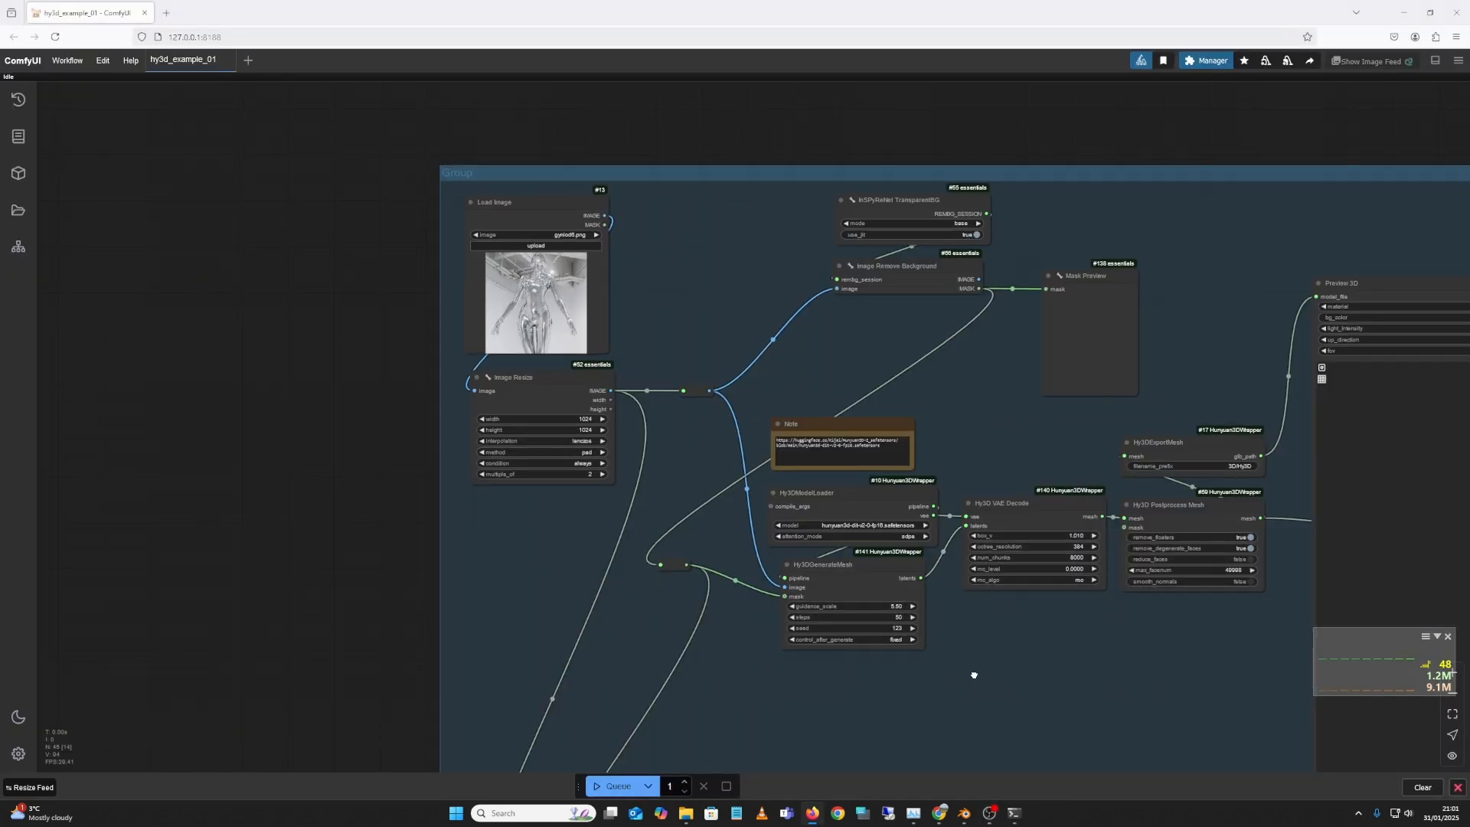
pyautogui.moveTo(973, 675); pyautogui.dragTo(889, 693)
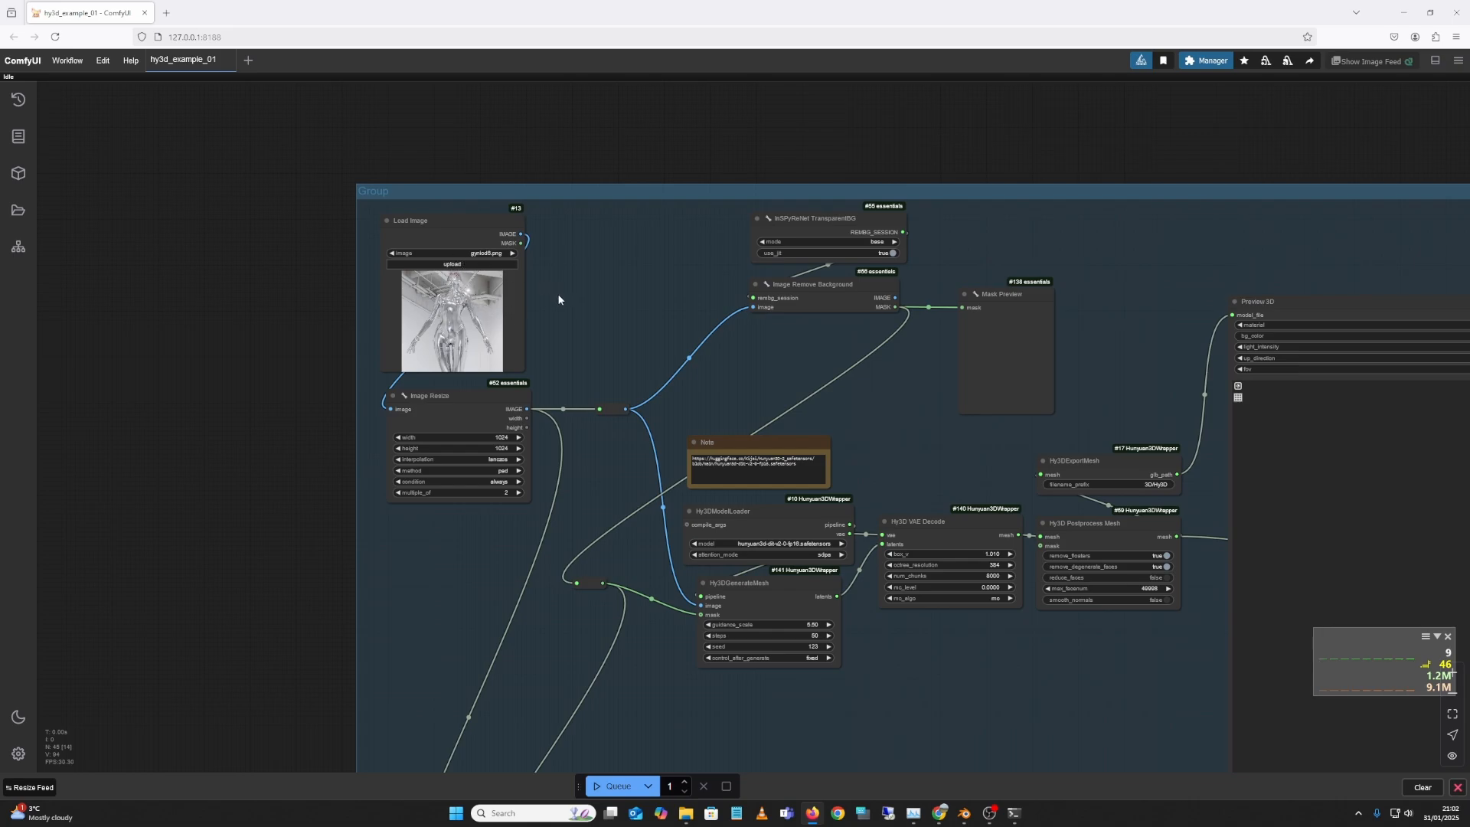
pyautogui.click(479, 222)
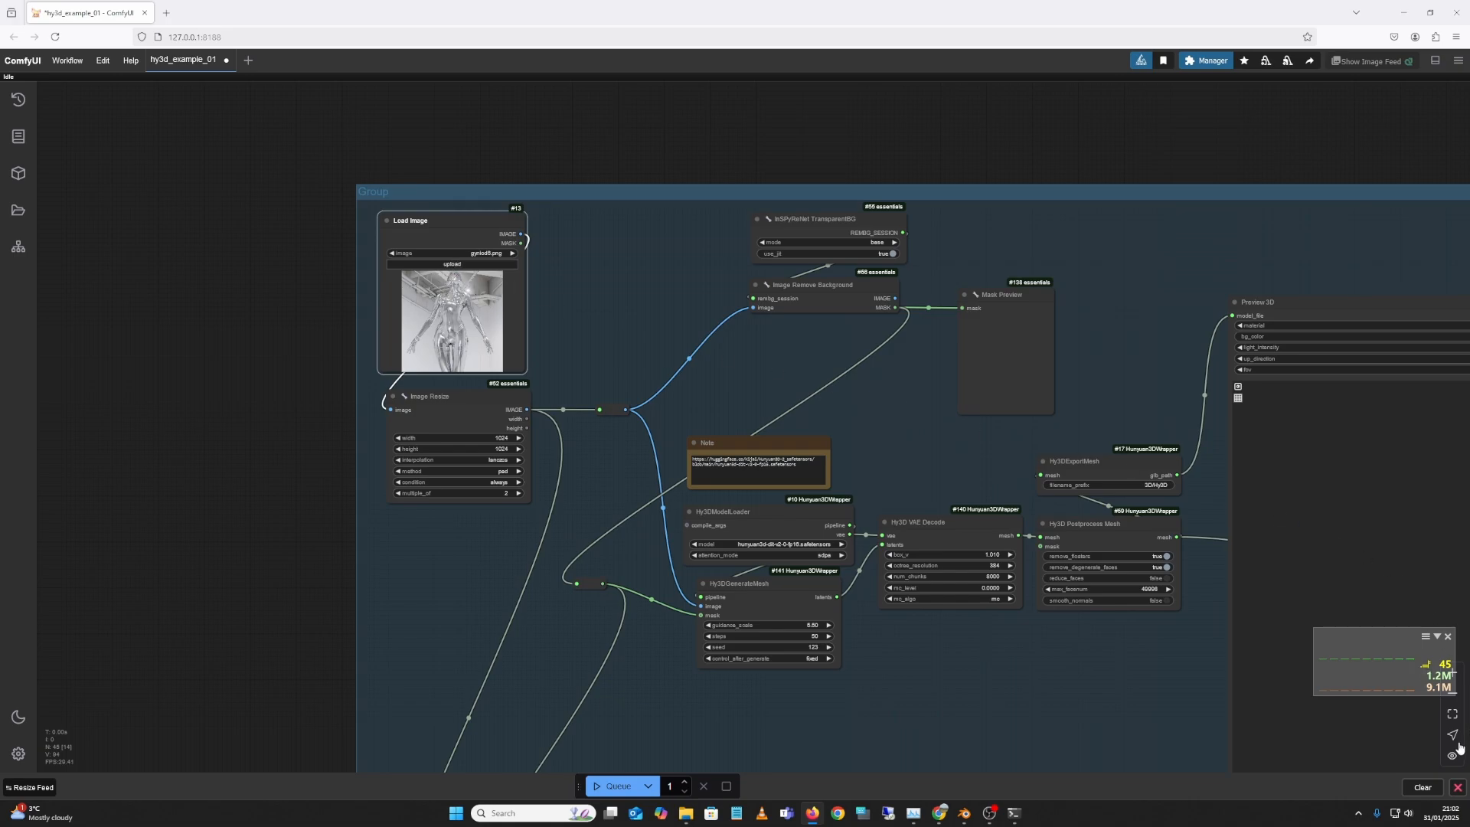
pyautogui.click(1452, 713)
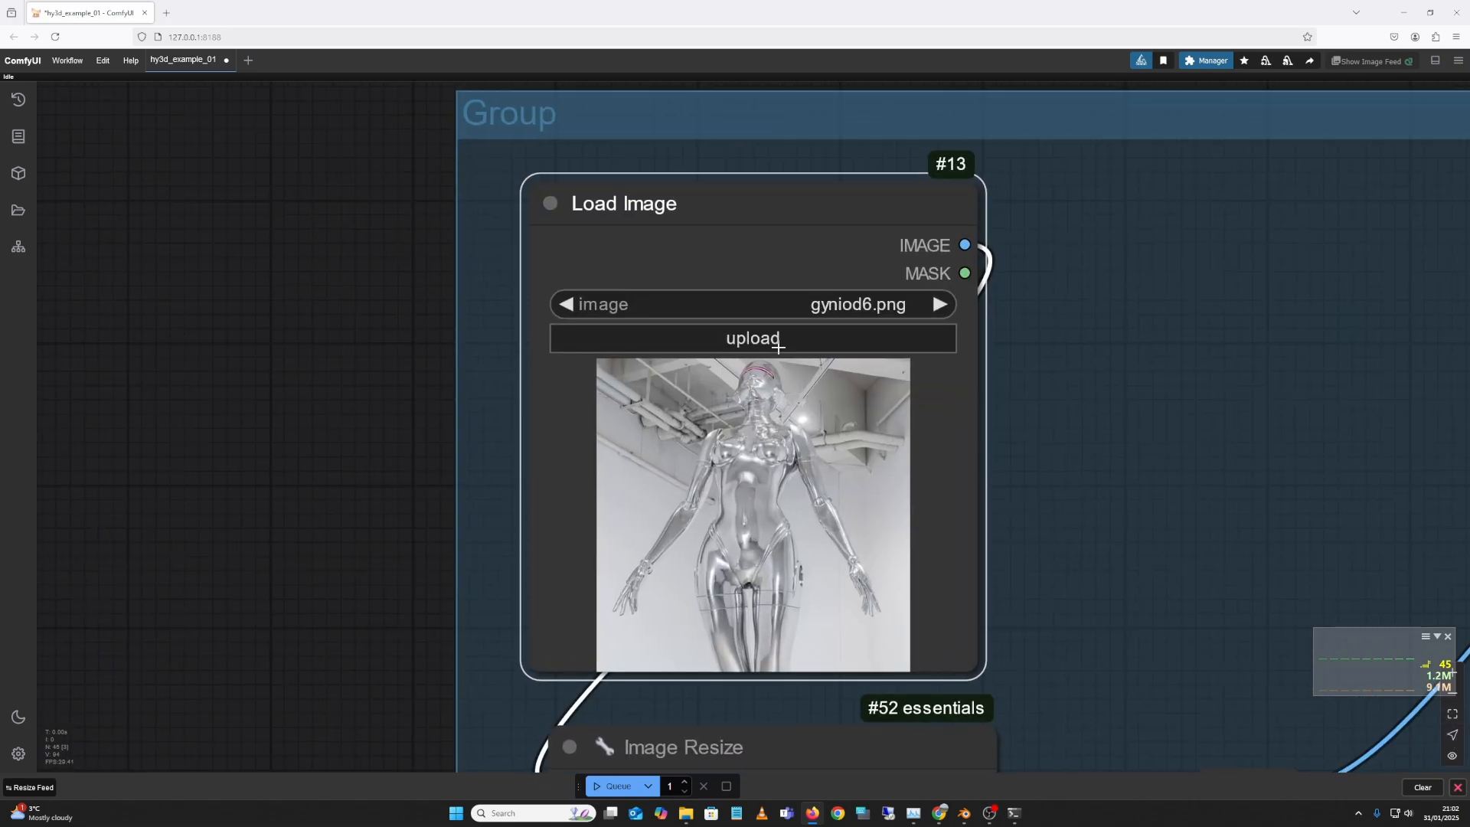
# Step: Upload robot1.png from the gynoid folder into the Load Image node and queue the 3D mesh workflow
pyautogui.click(770, 344)
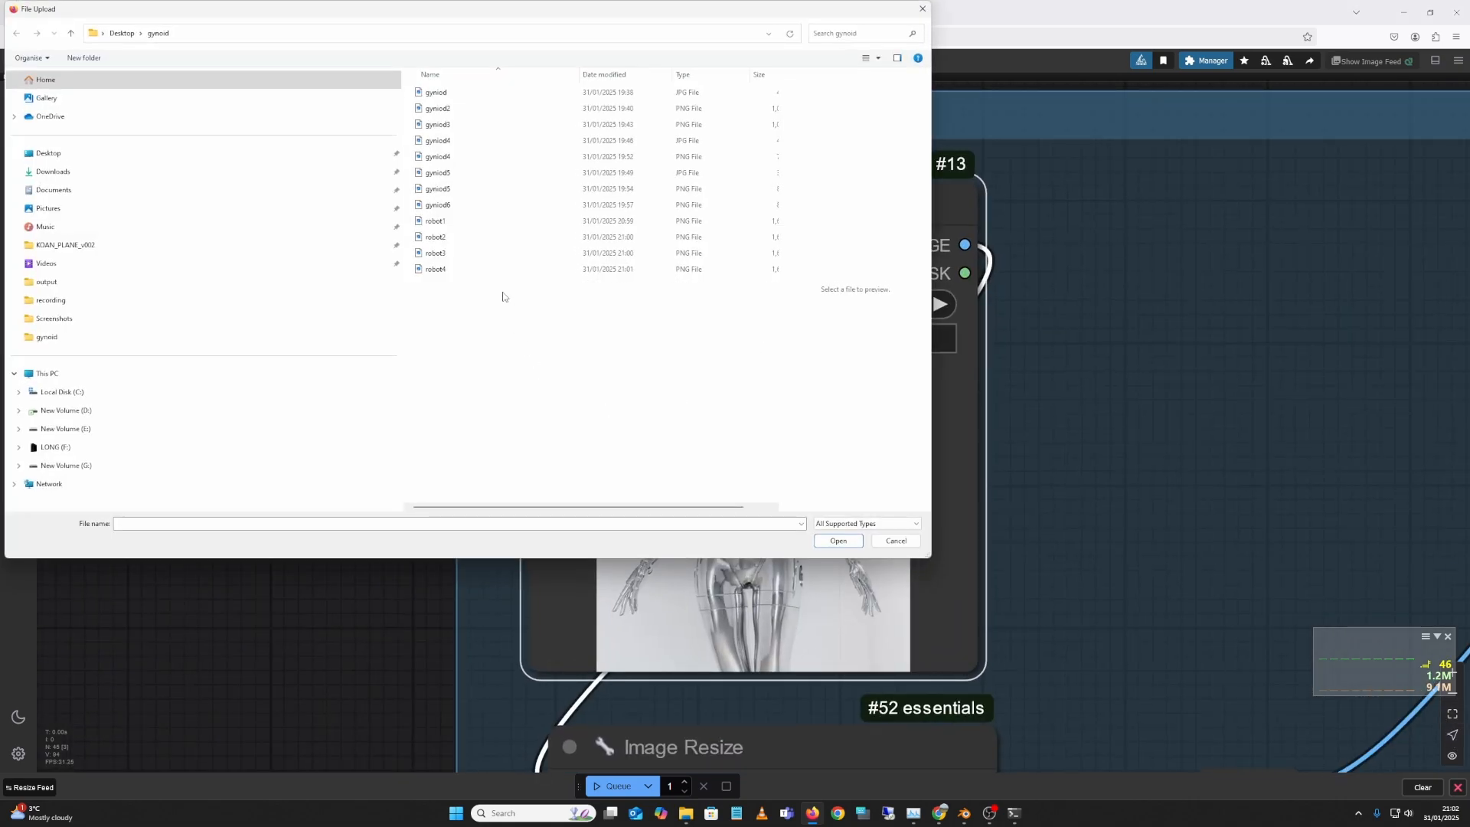
pyautogui.click(491, 223)
pyautogui.click(838, 540)
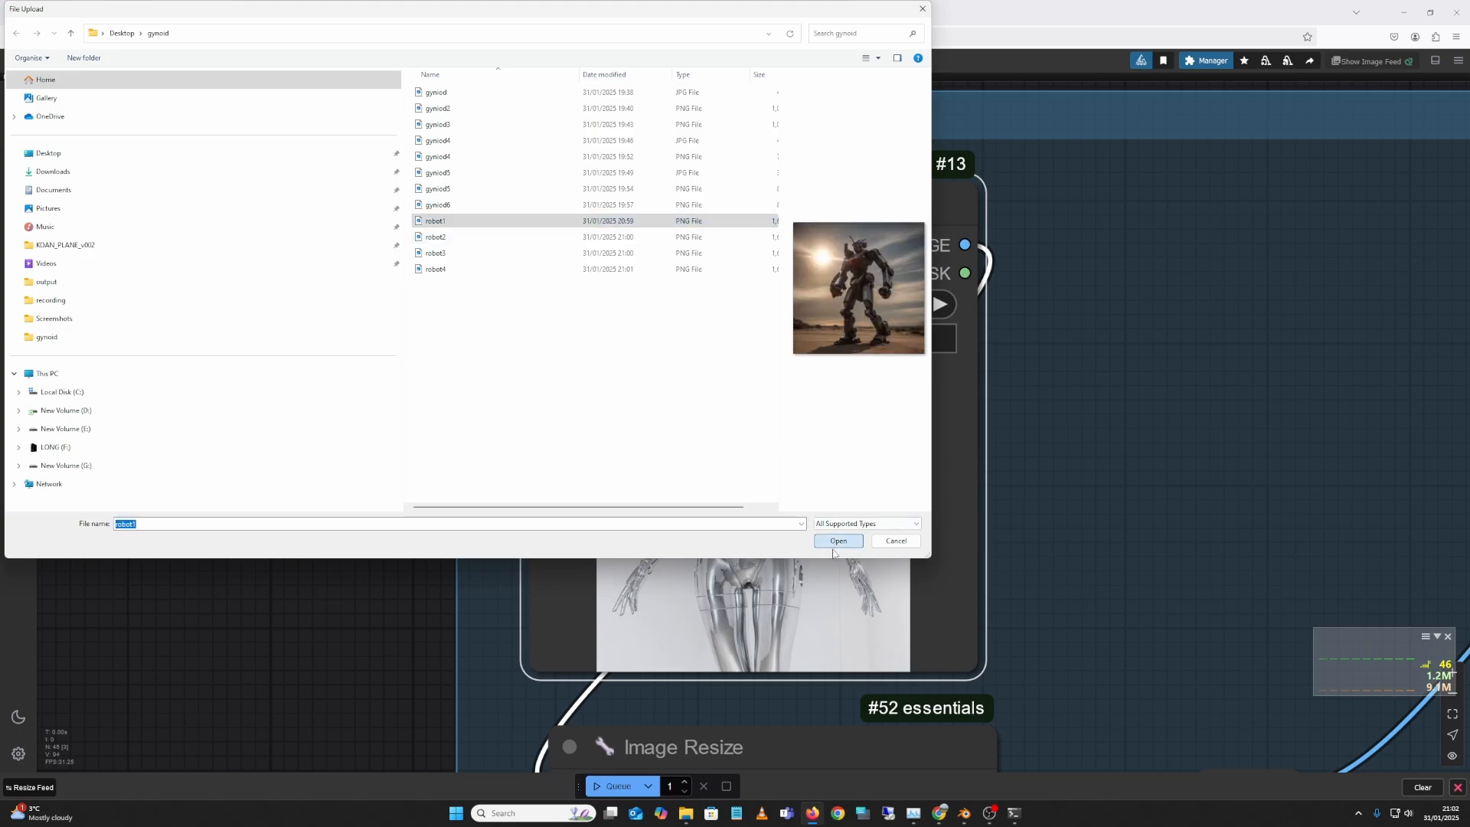
pyautogui.moveTo(1036, 497); pyautogui.dragTo(877, 382)
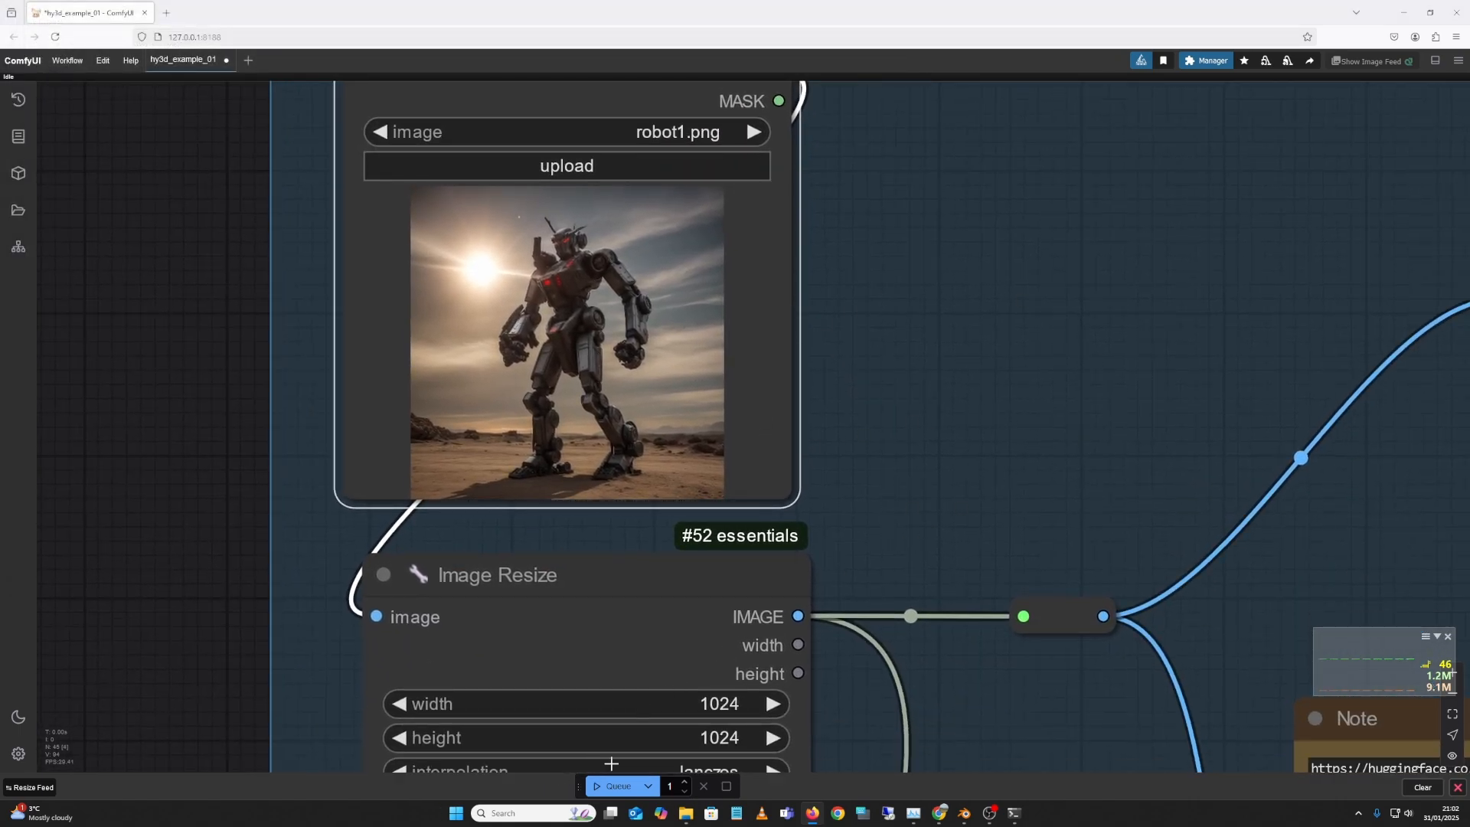
pyautogui.click(611, 789)
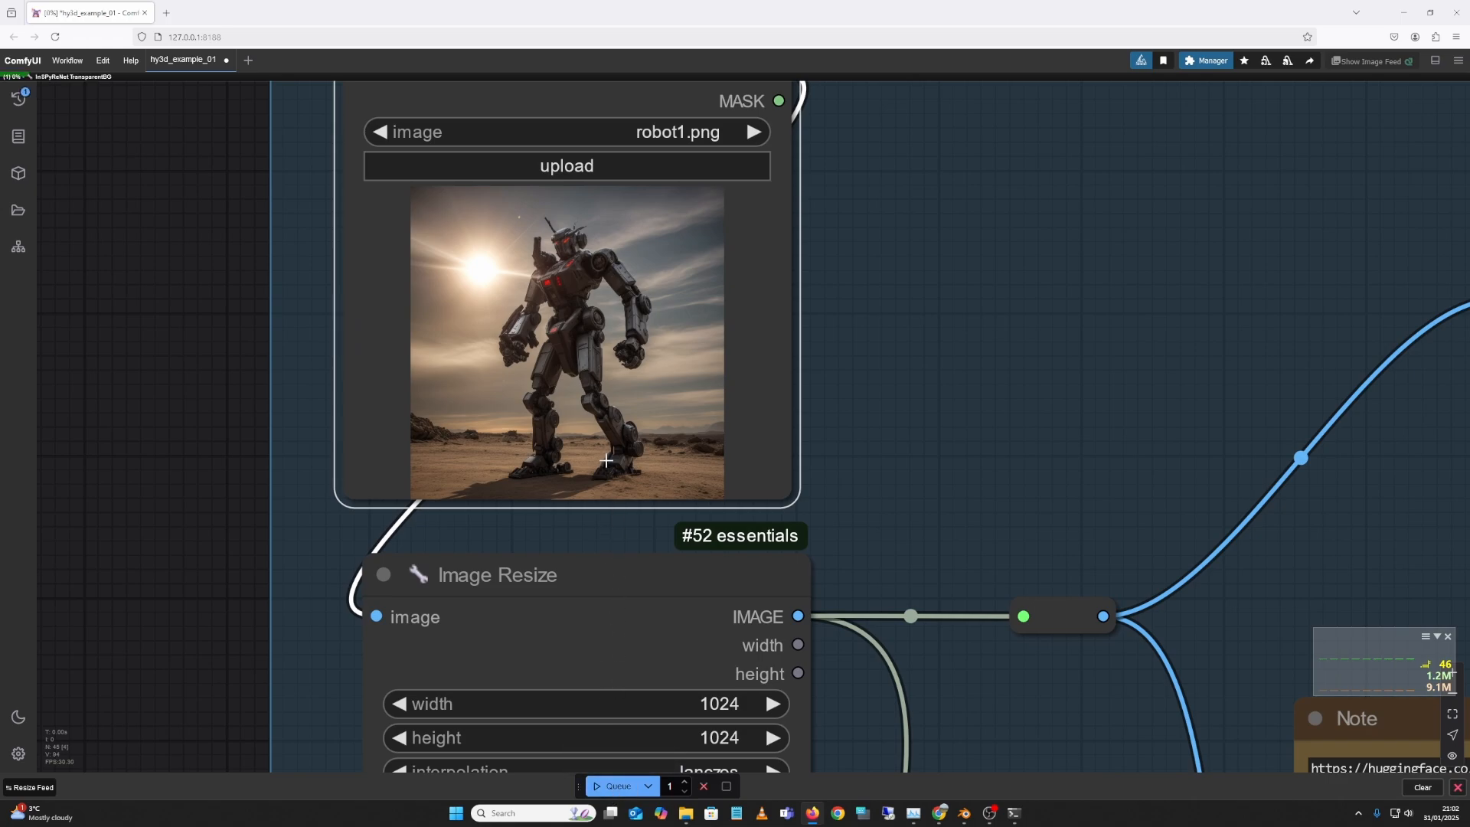
# Step: Replace the Load Image node's input with robot2.png and queue another run of the workflow
pyautogui.click(572, 170)
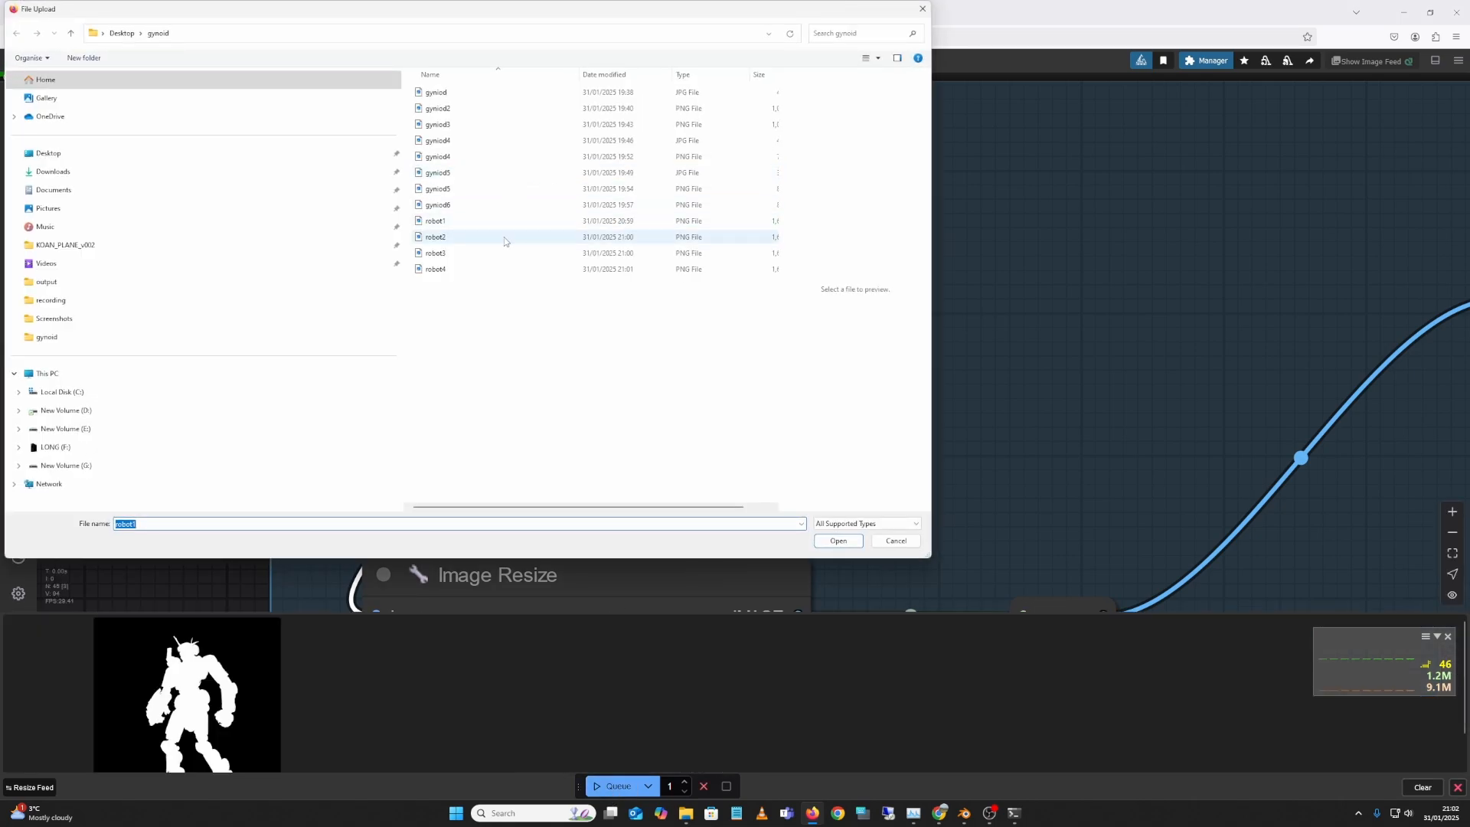
pyautogui.doubleClick(511, 237)
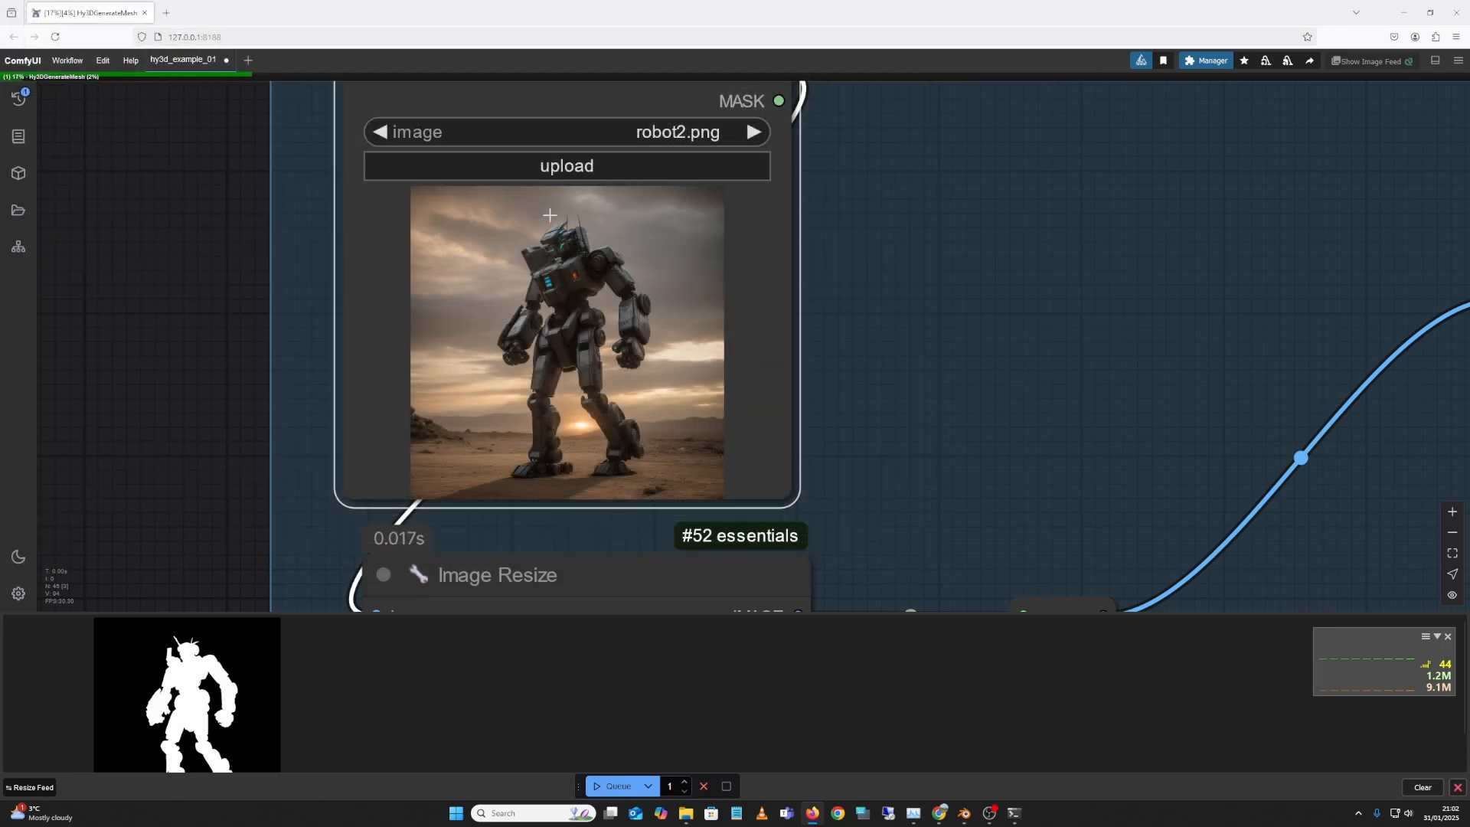
pyautogui.click(604, 788)
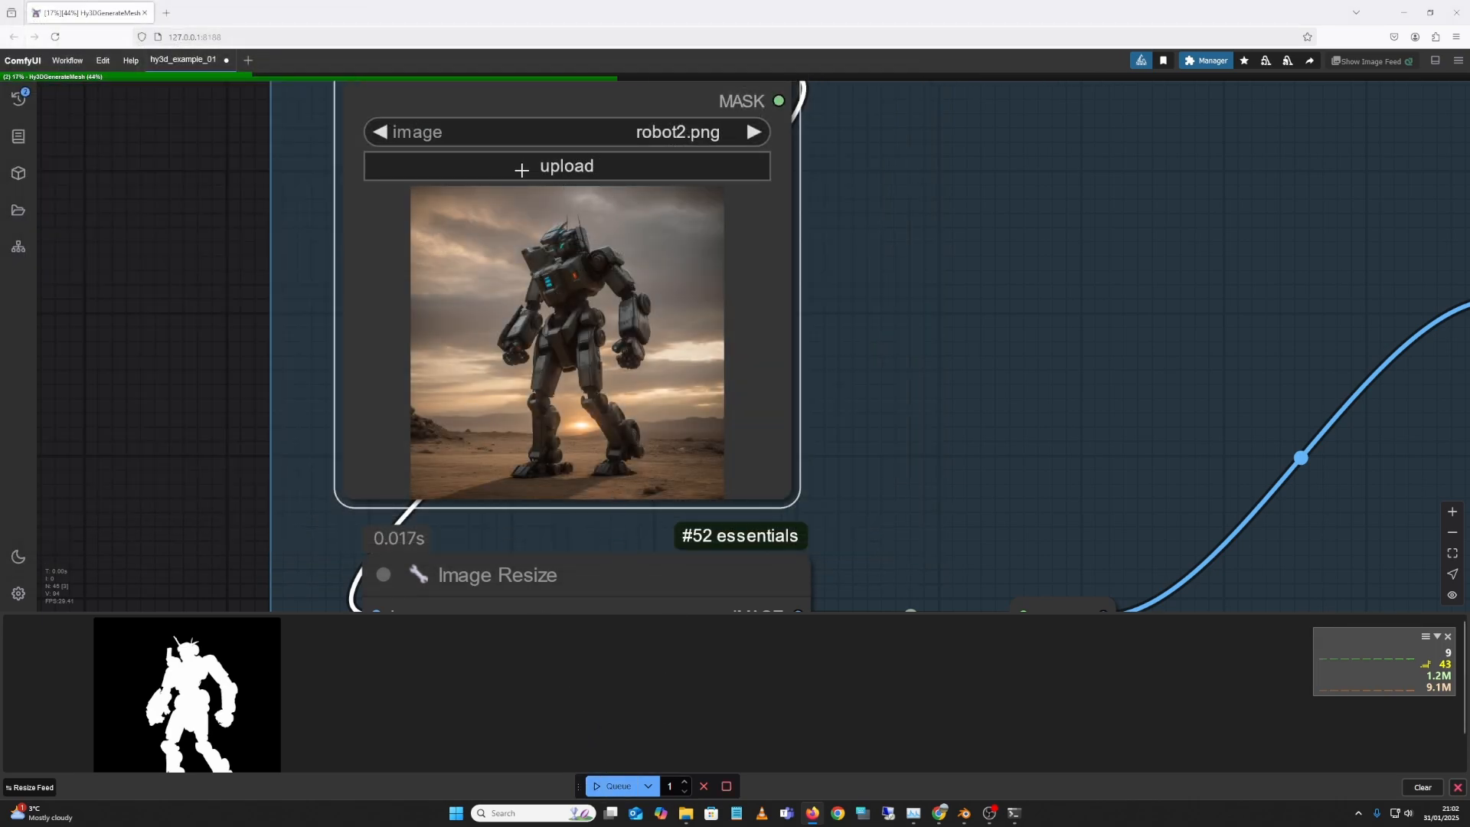
# Step: Replace the Load Image node's input with robot3.png and queue the workflow for it
pyautogui.click(23, 109)
pyautogui.click(29, 112)
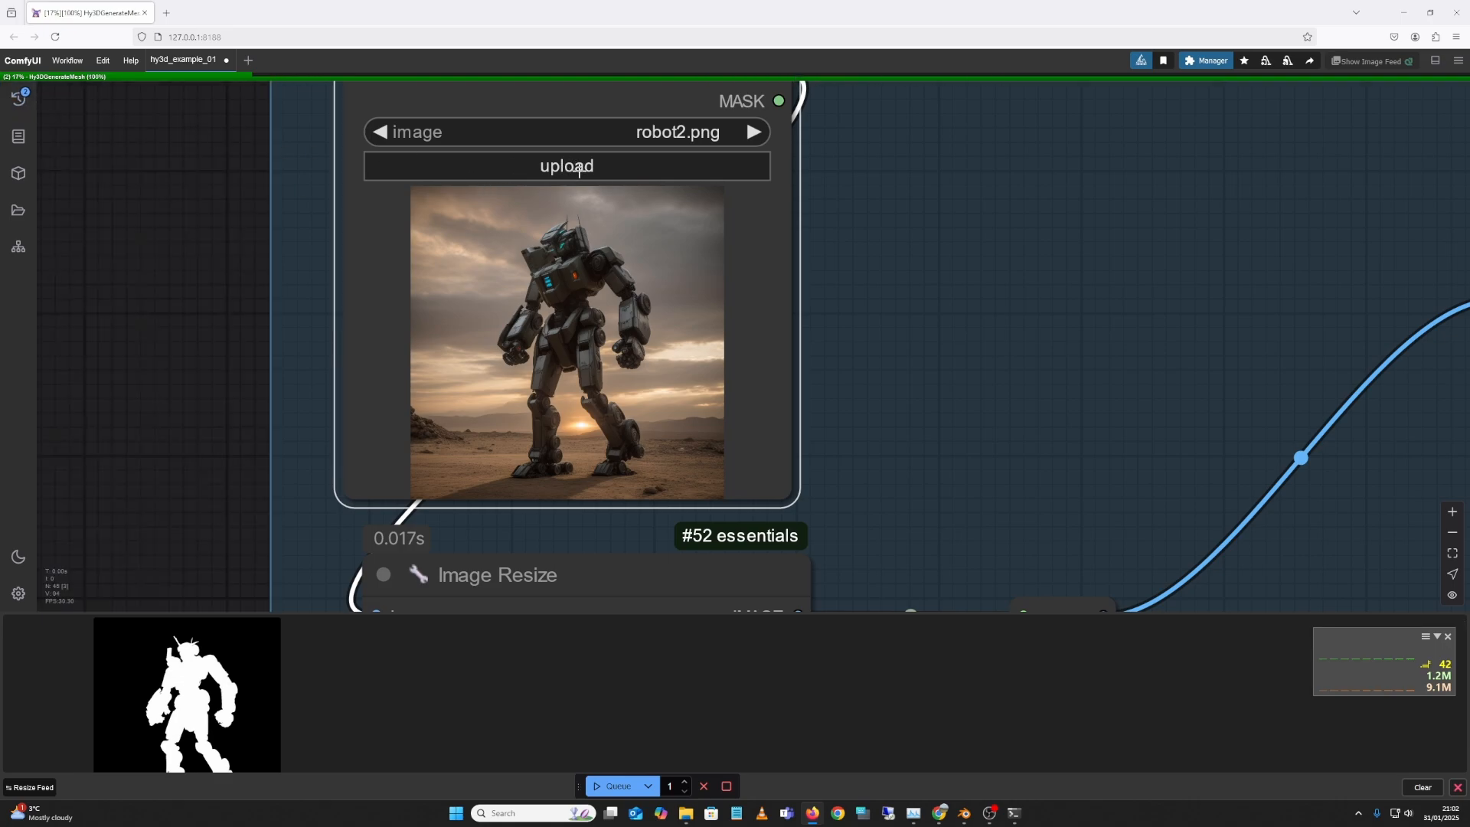
pyautogui.click(573, 166)
pyautogui.click(509, 258)
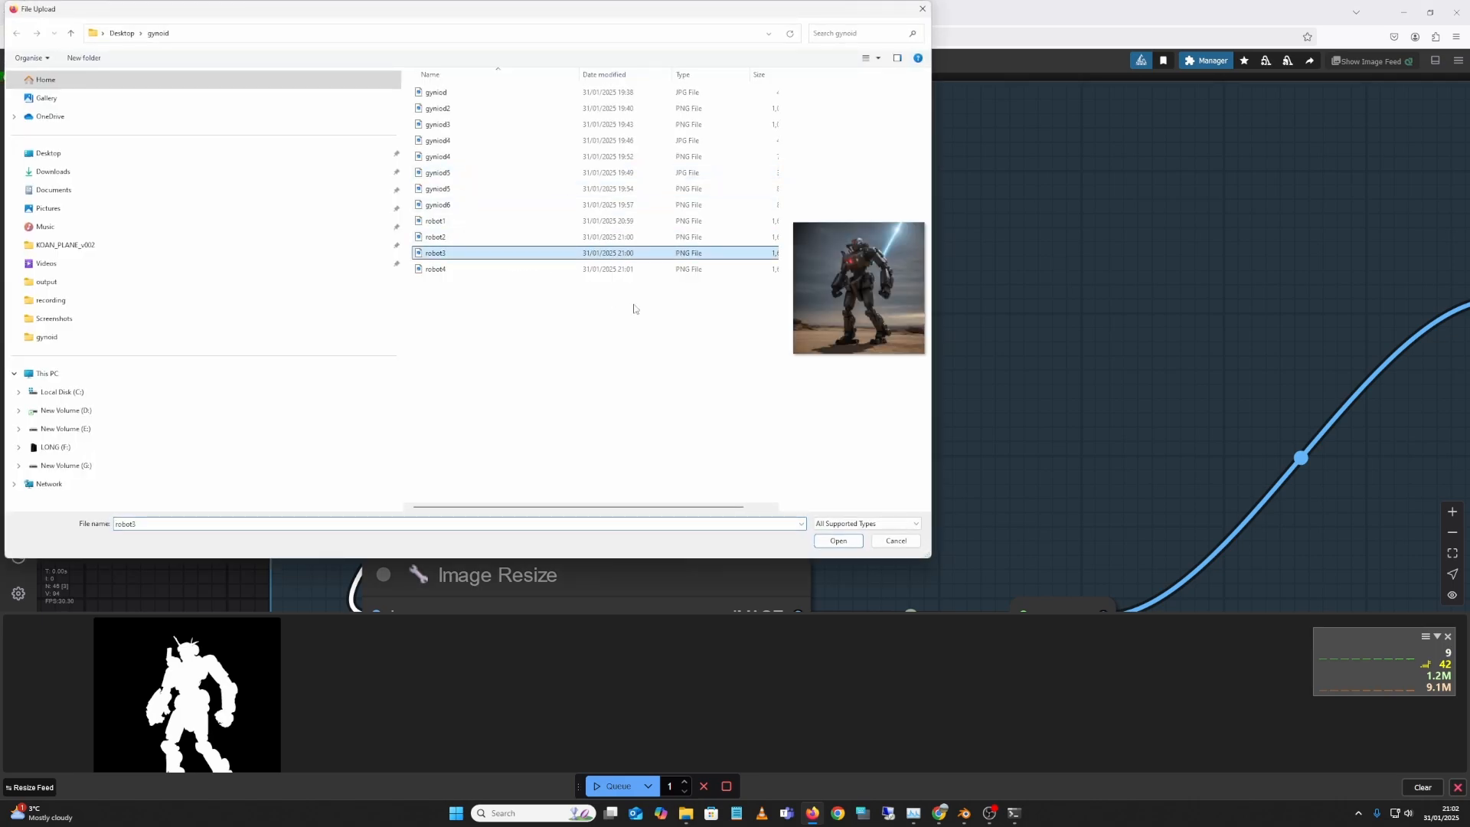
pyautogui.click(839, 540)
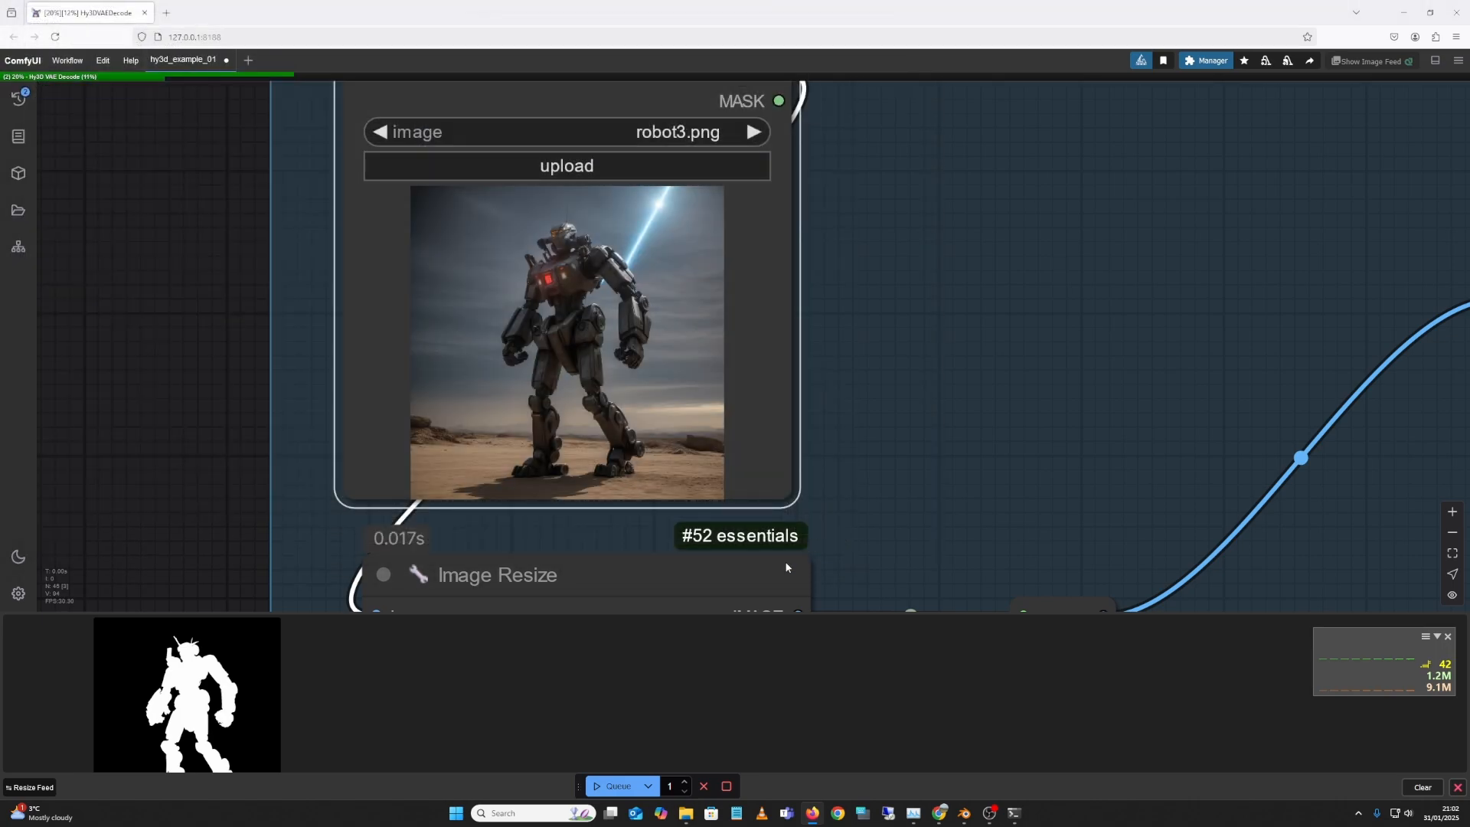
pyautogui.click(598, 787)
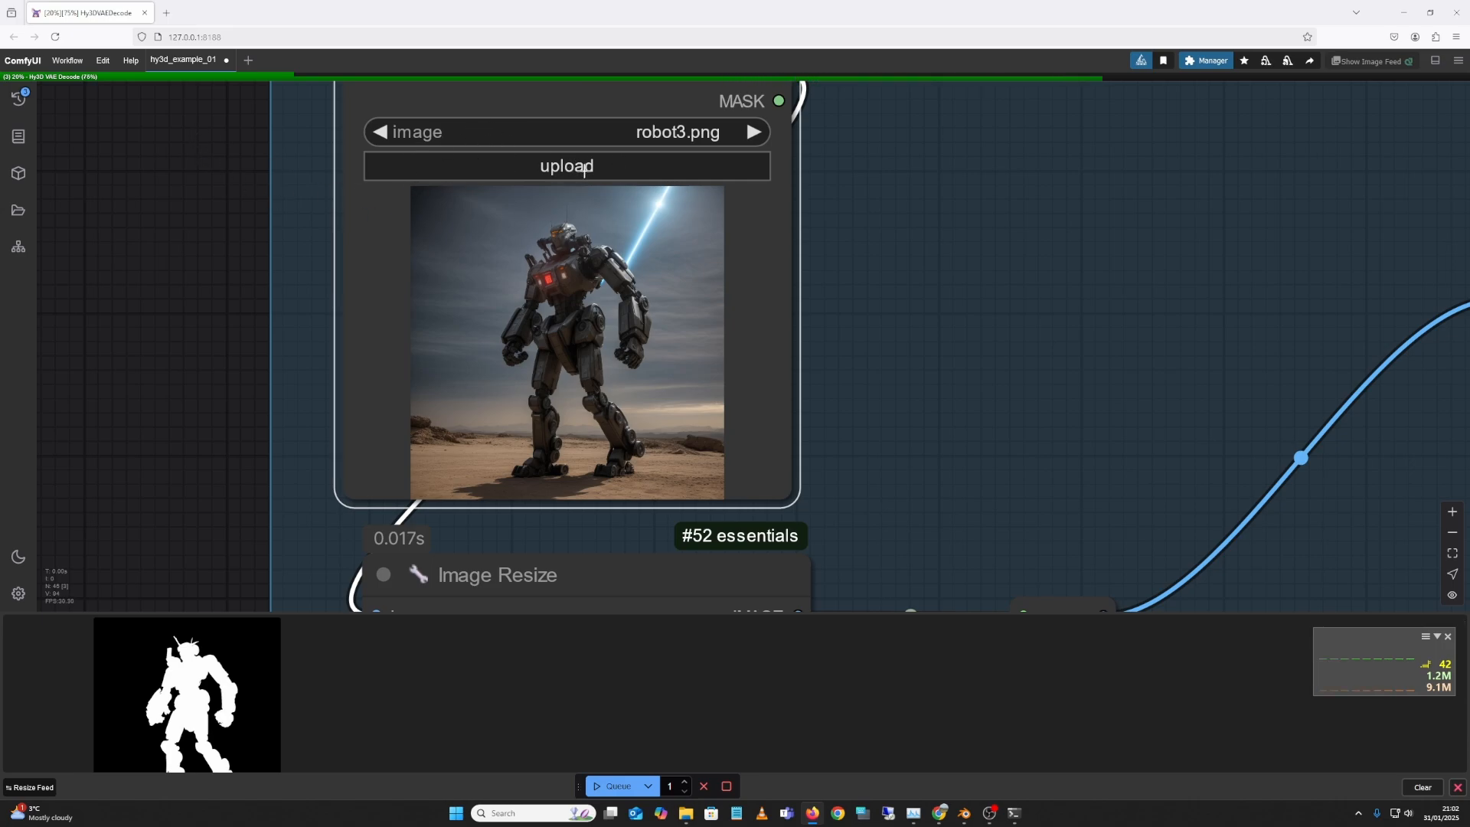
# Step: Upload robot4.png into the Load Image node and queue a further 3D mesh run
pyautogui.click(577, 173)
pyautogui.click(527, 274)
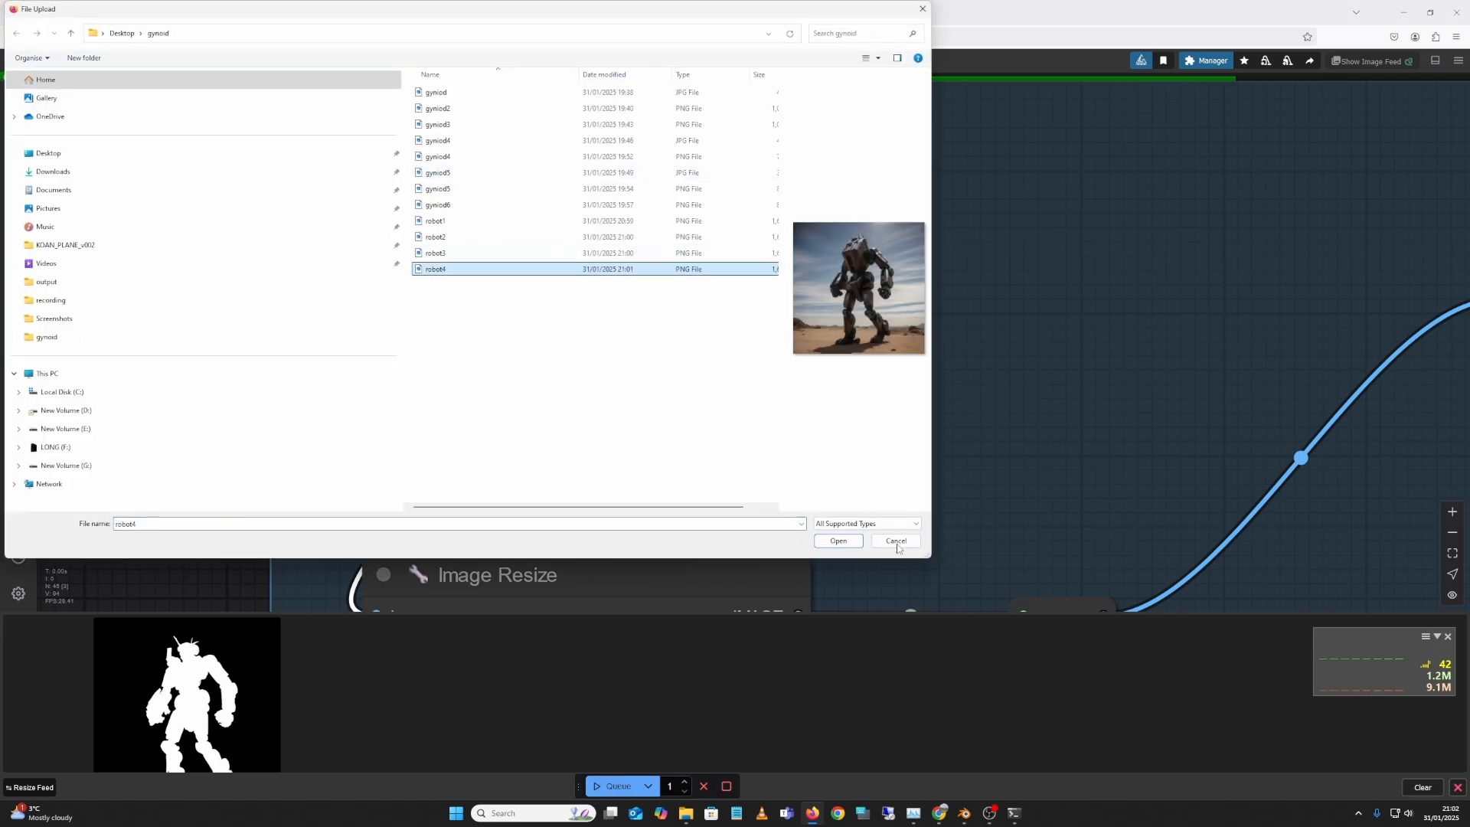
pyautogui.click(842, 541)
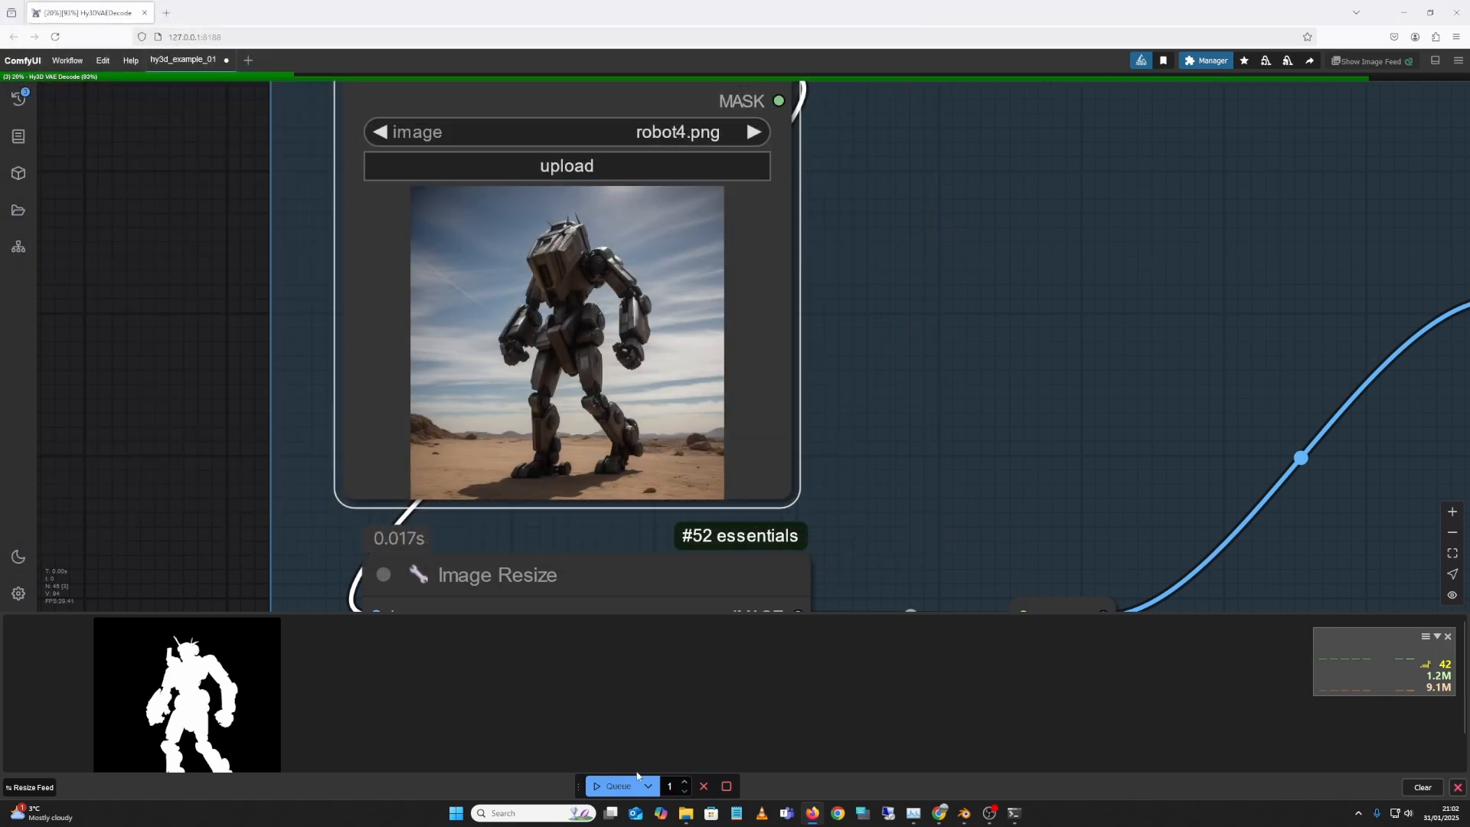
pyautogui.click(612, 786)
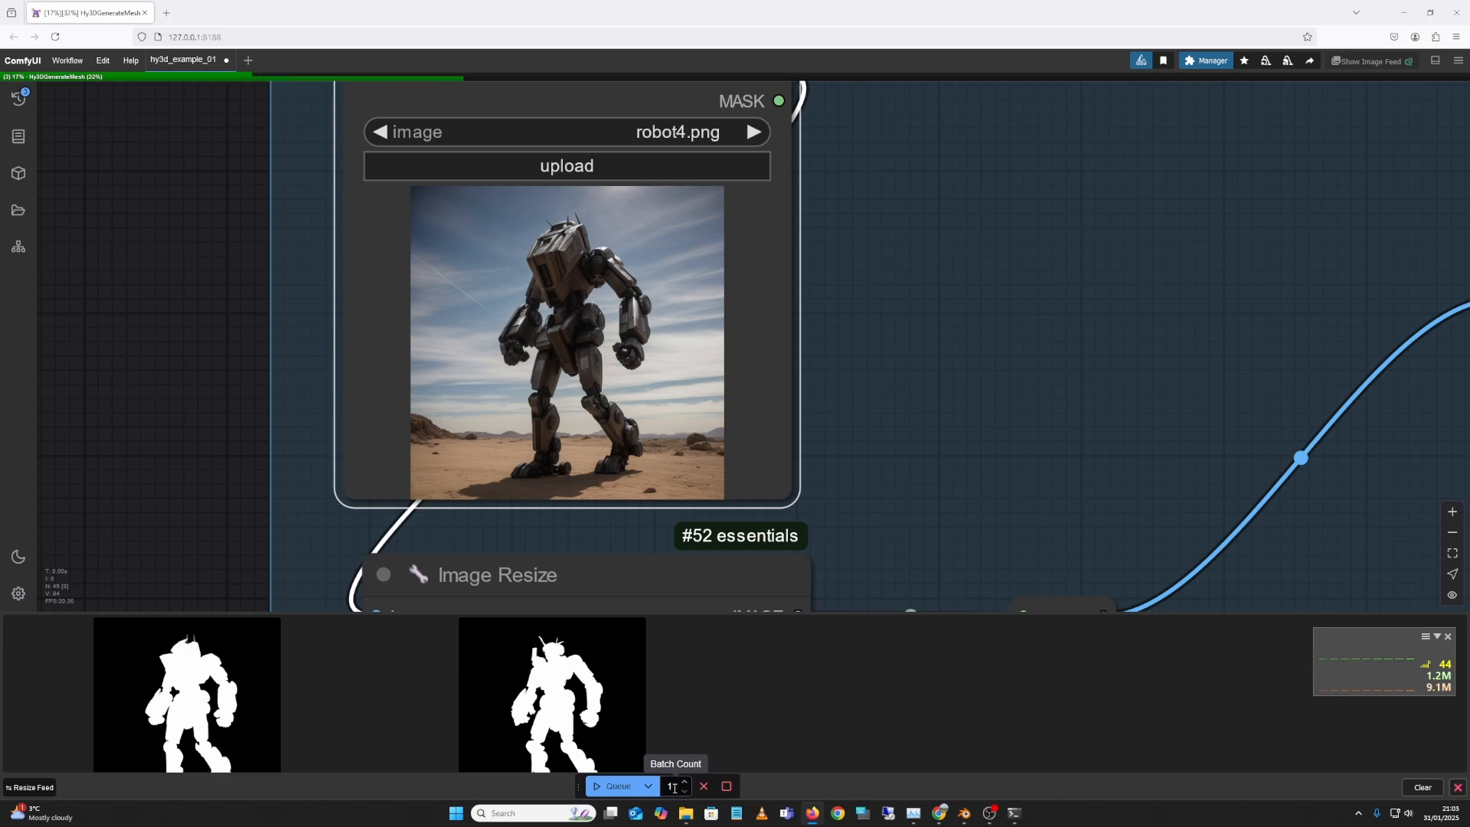
pyautogui.moveTo(252, 399); pyautogui.dragTo(312, 455)
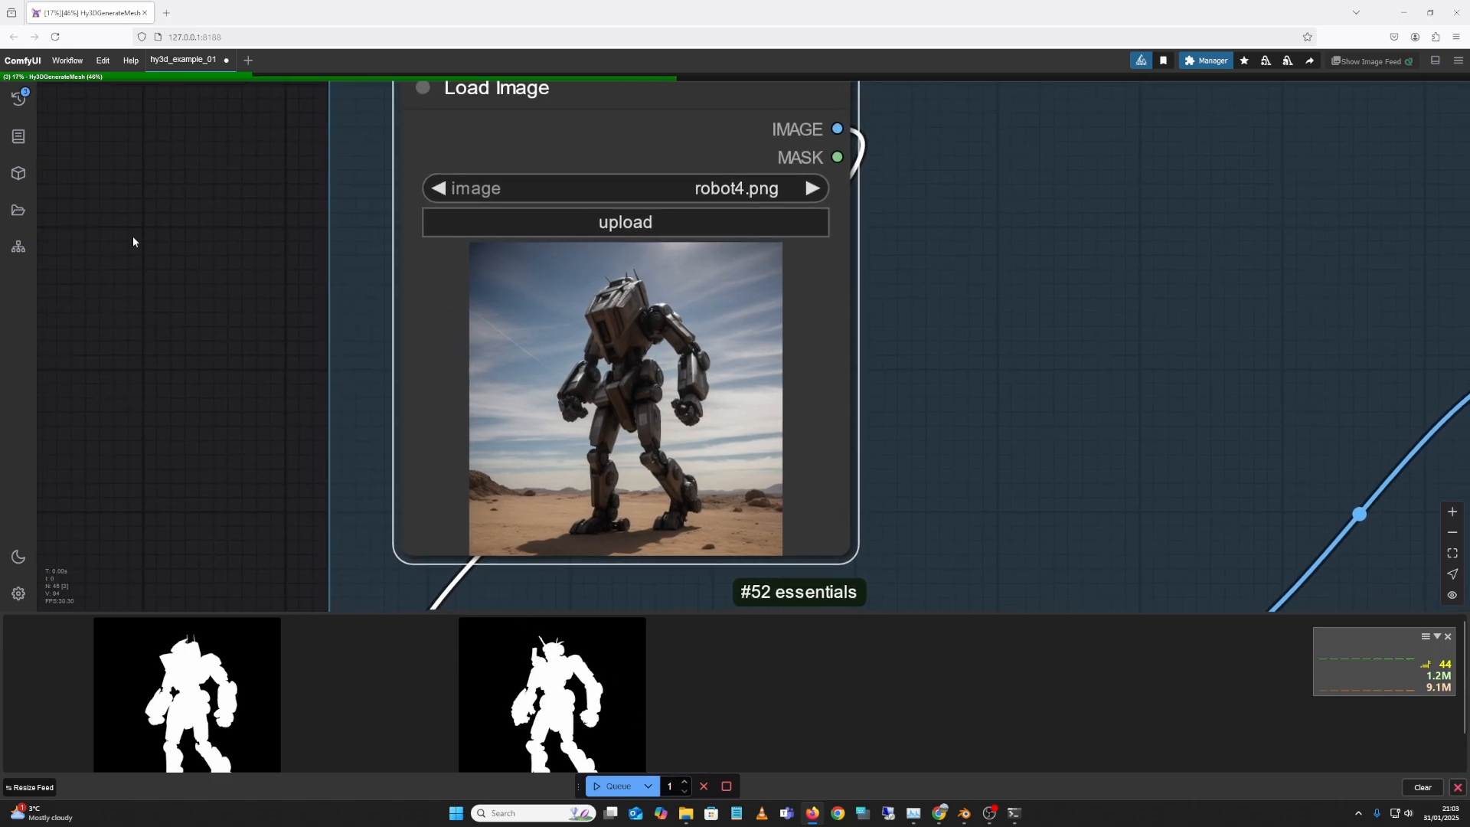
pyautogui.click(67, 61)
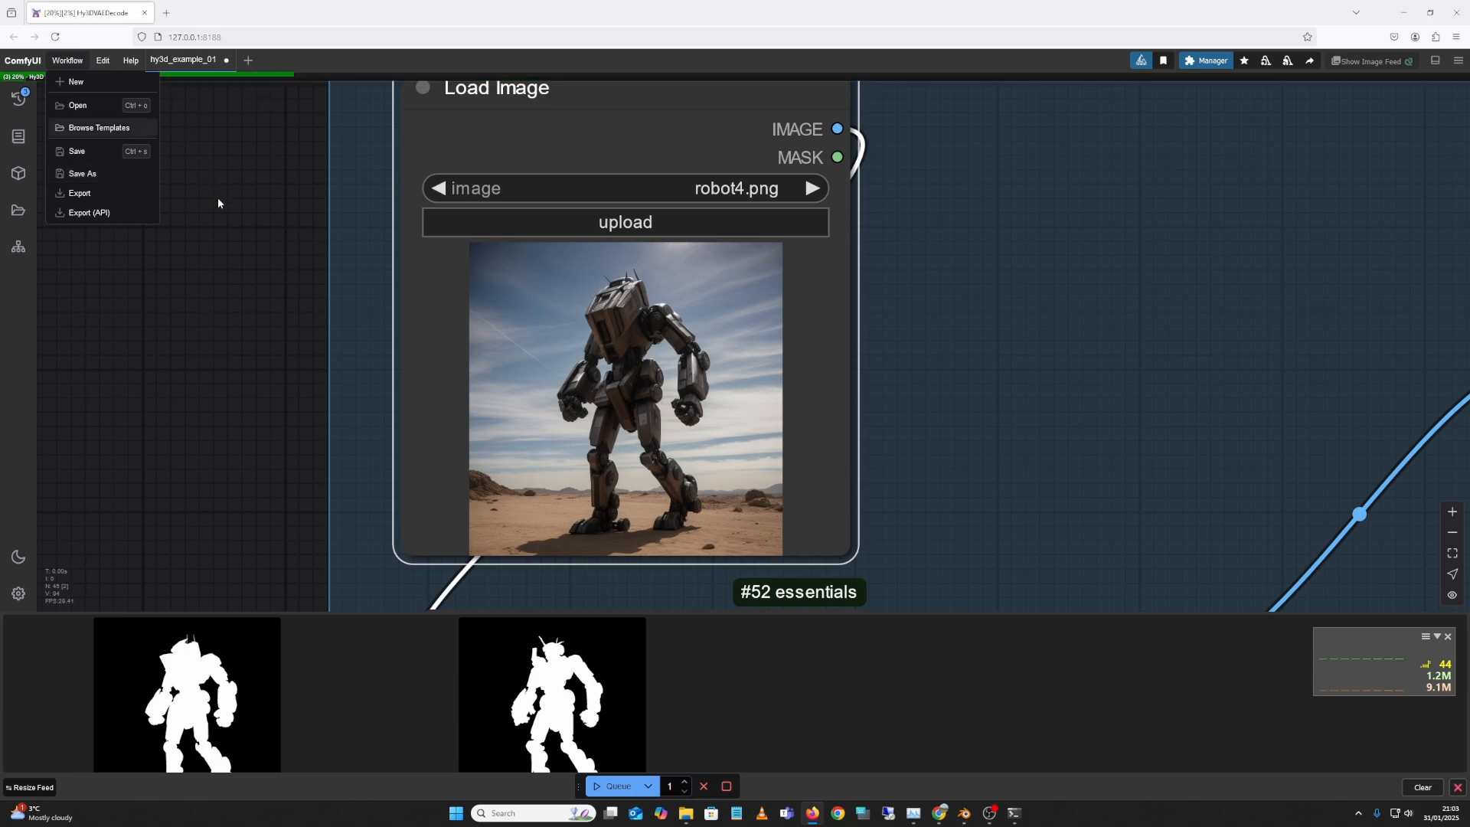
pyautogui.click(147, 344)
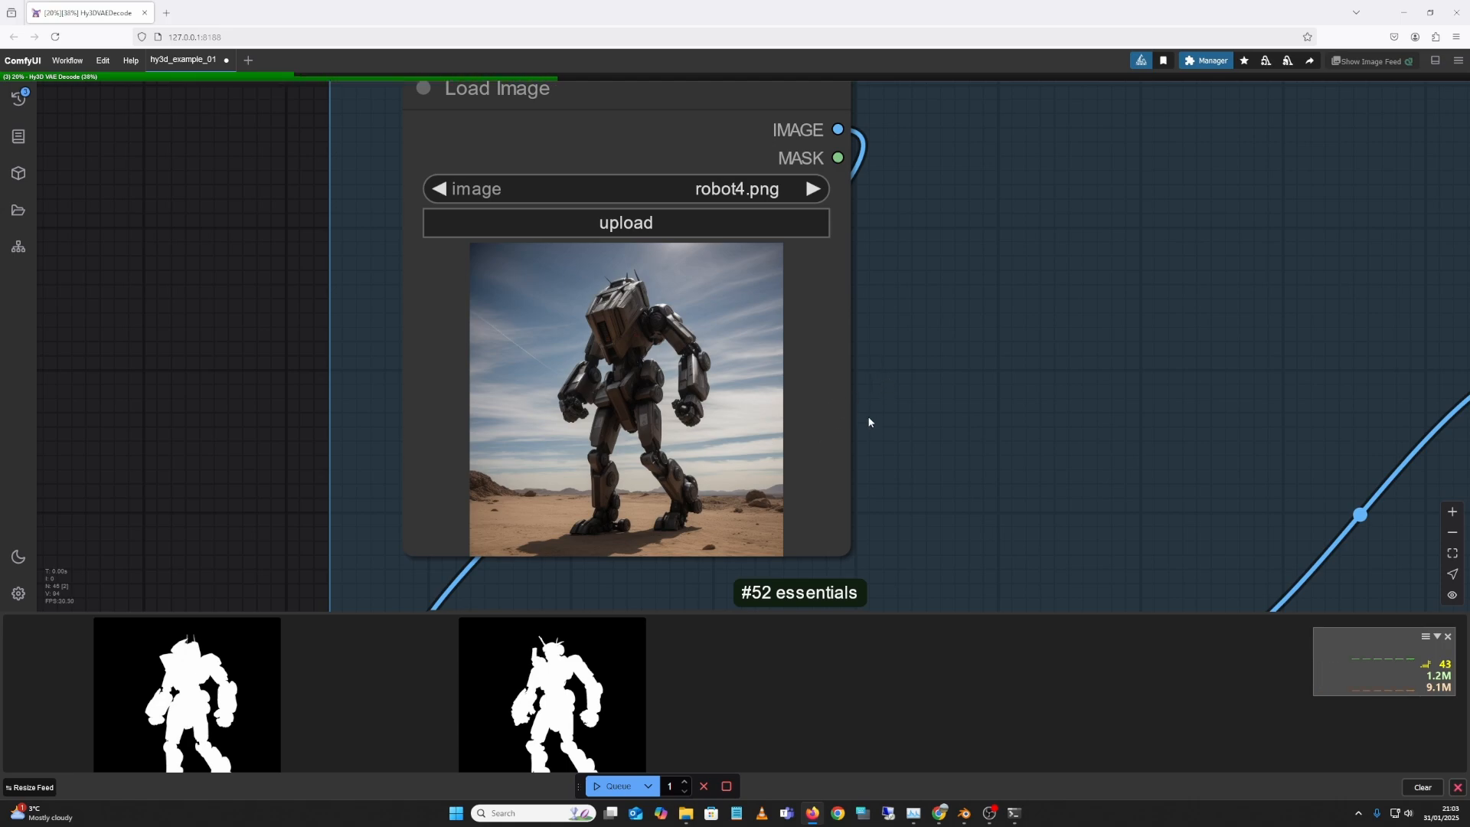
pyautogui.moveTo(938, 417); pyautogui.dragTo(949, 482)
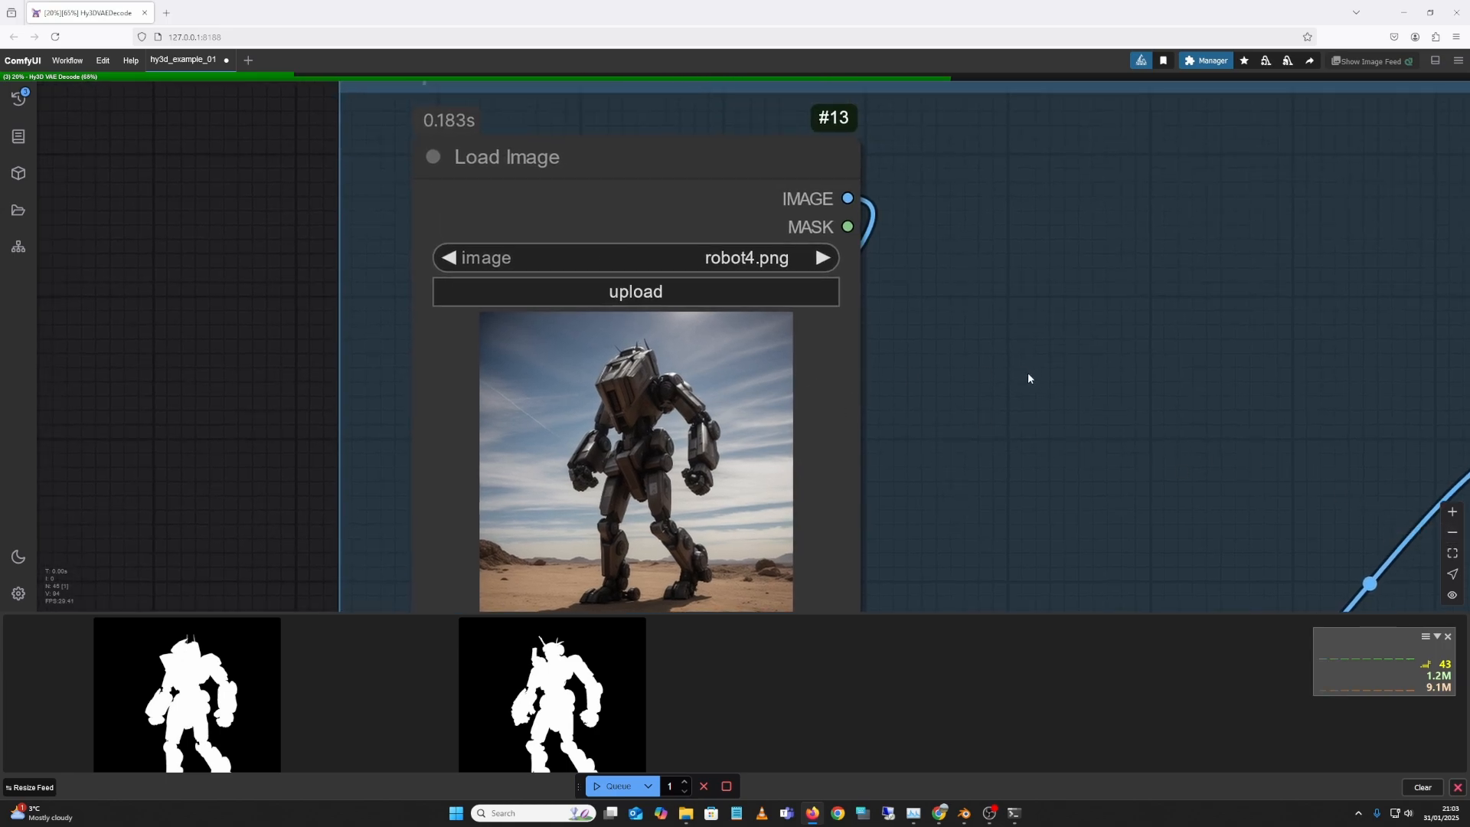
pyautogui.click(1451, 532)
pyautogui.click(1452, 532)
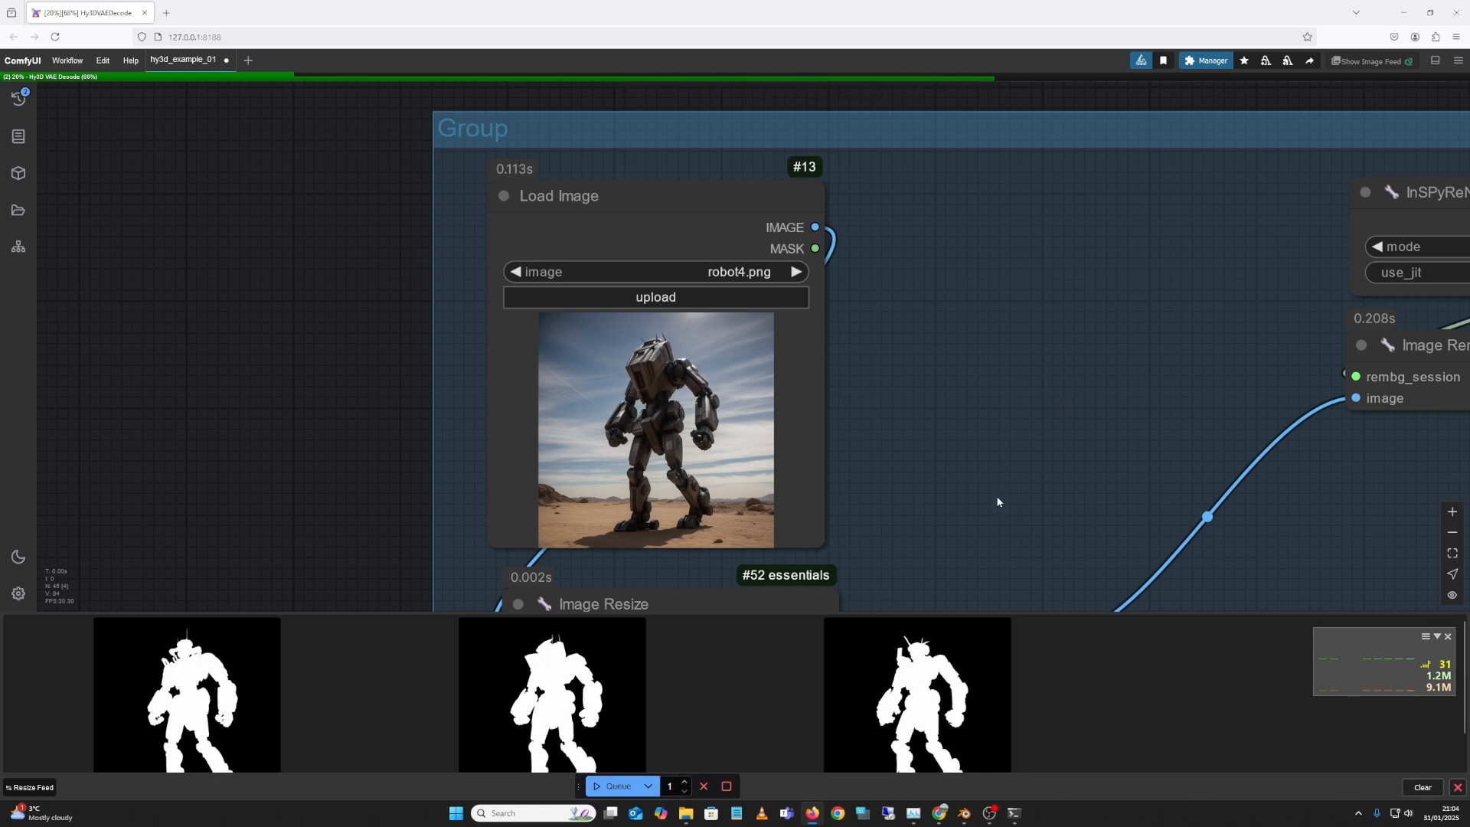
# Step: Check the progress of the queued mesh runs in the ComfyUI queue history and the console log
pyautogui.click(16, 103)
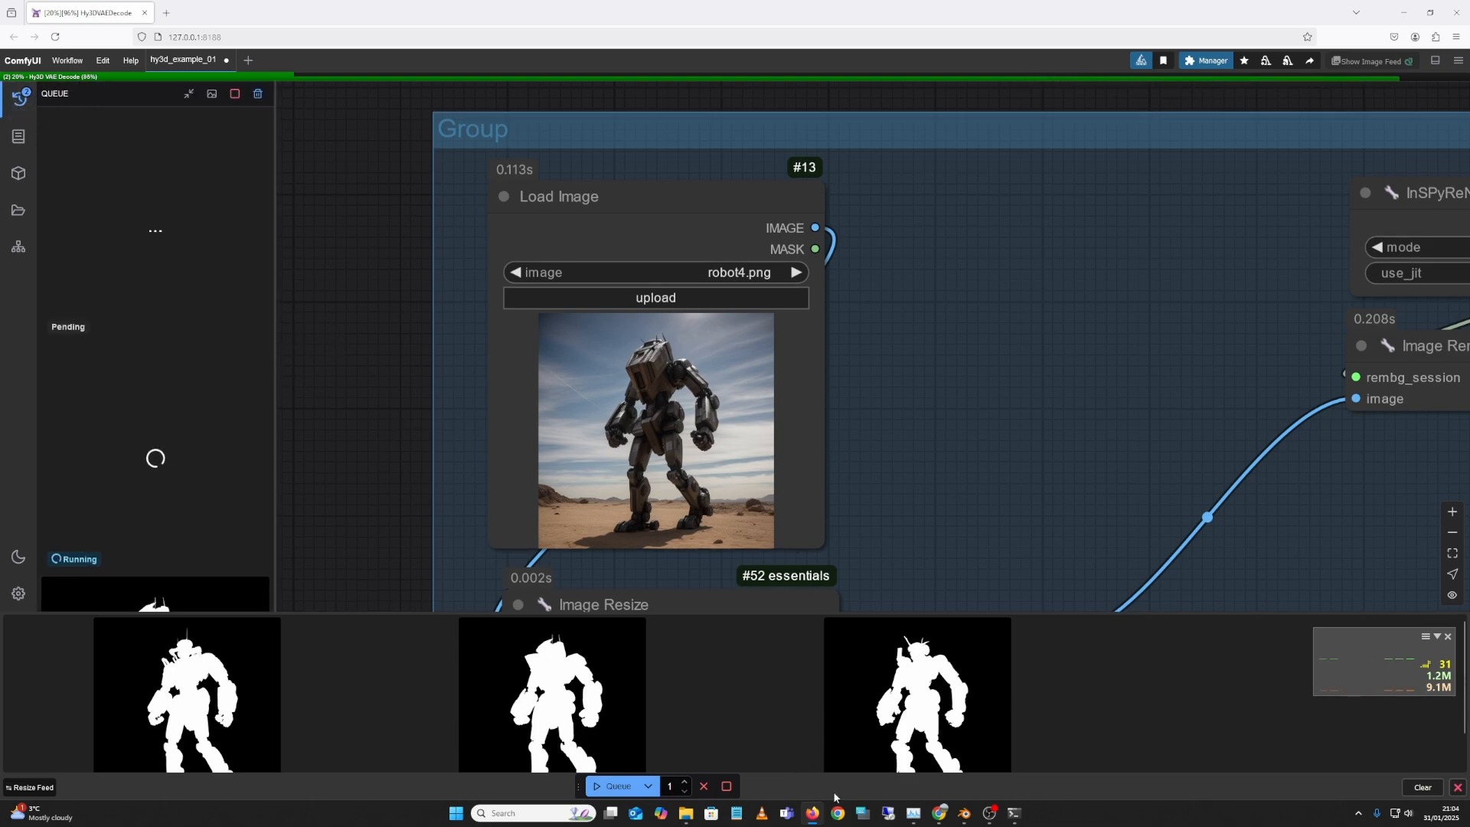
pyautogui.click(965, 816)
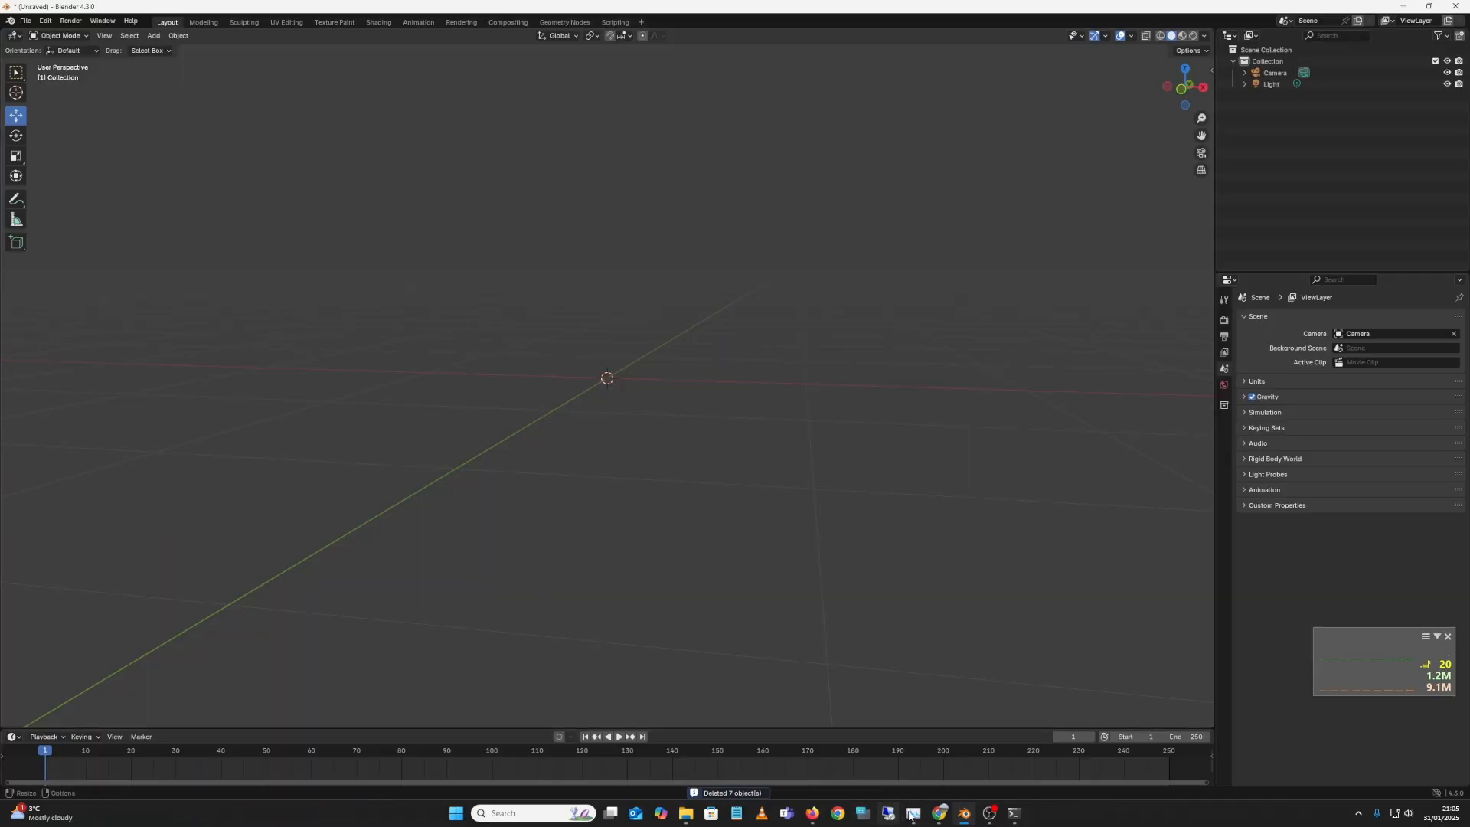
pyautogui.click(1012, 816)
pyautogui.moveTo(995, 817)
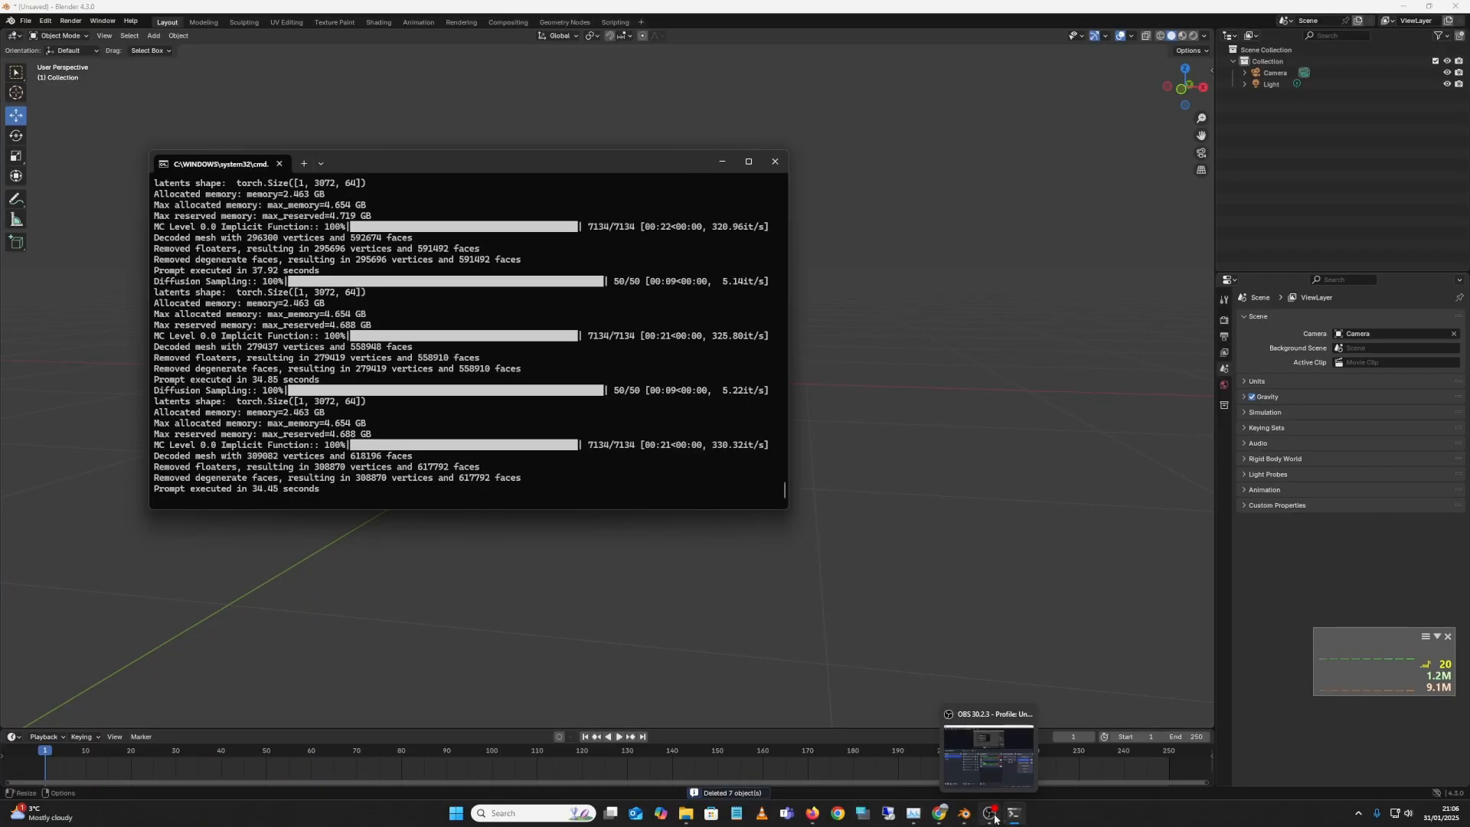
pyautogui.click(808, 813)
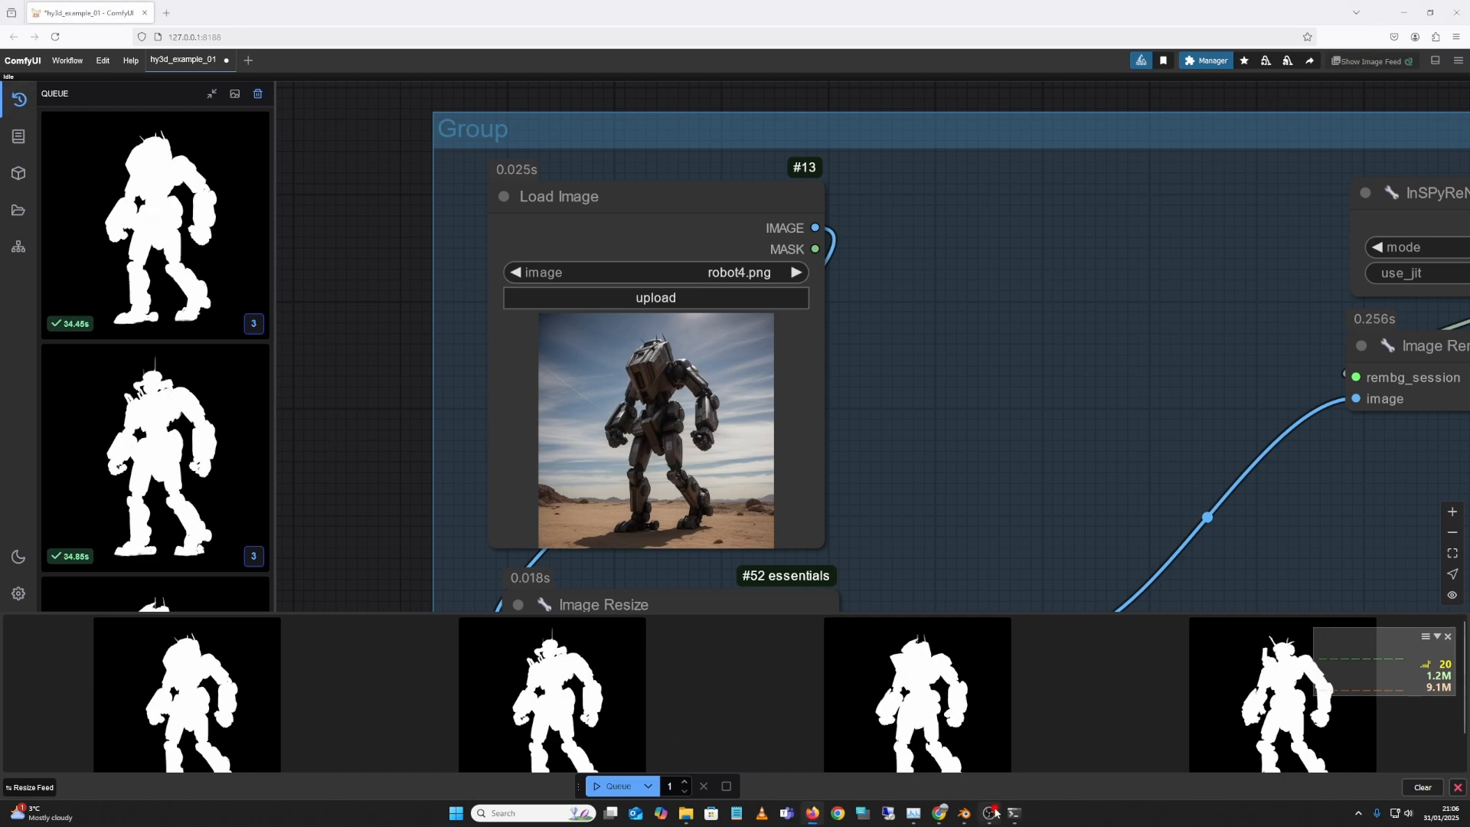
# Step: Switch to Blender and import Hy3D_00018_.glb through Hy3D_00021_.glb as glTF 2.0 from the ComfyUI 3D output folder
pyautogui.click(964, 814)
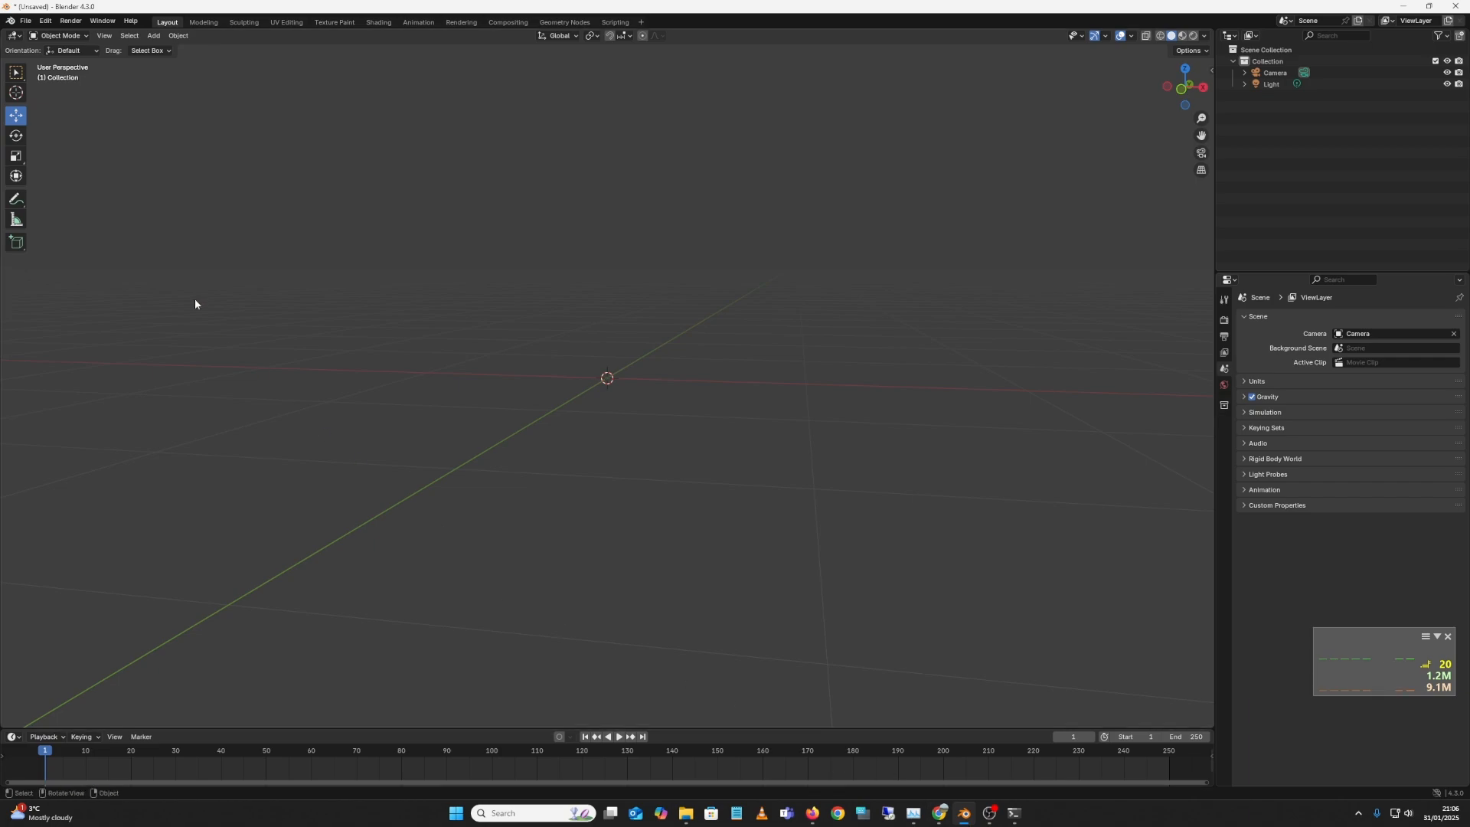
pyautogui.click(31, 25)
pyautogui.moveTo(76, 182)
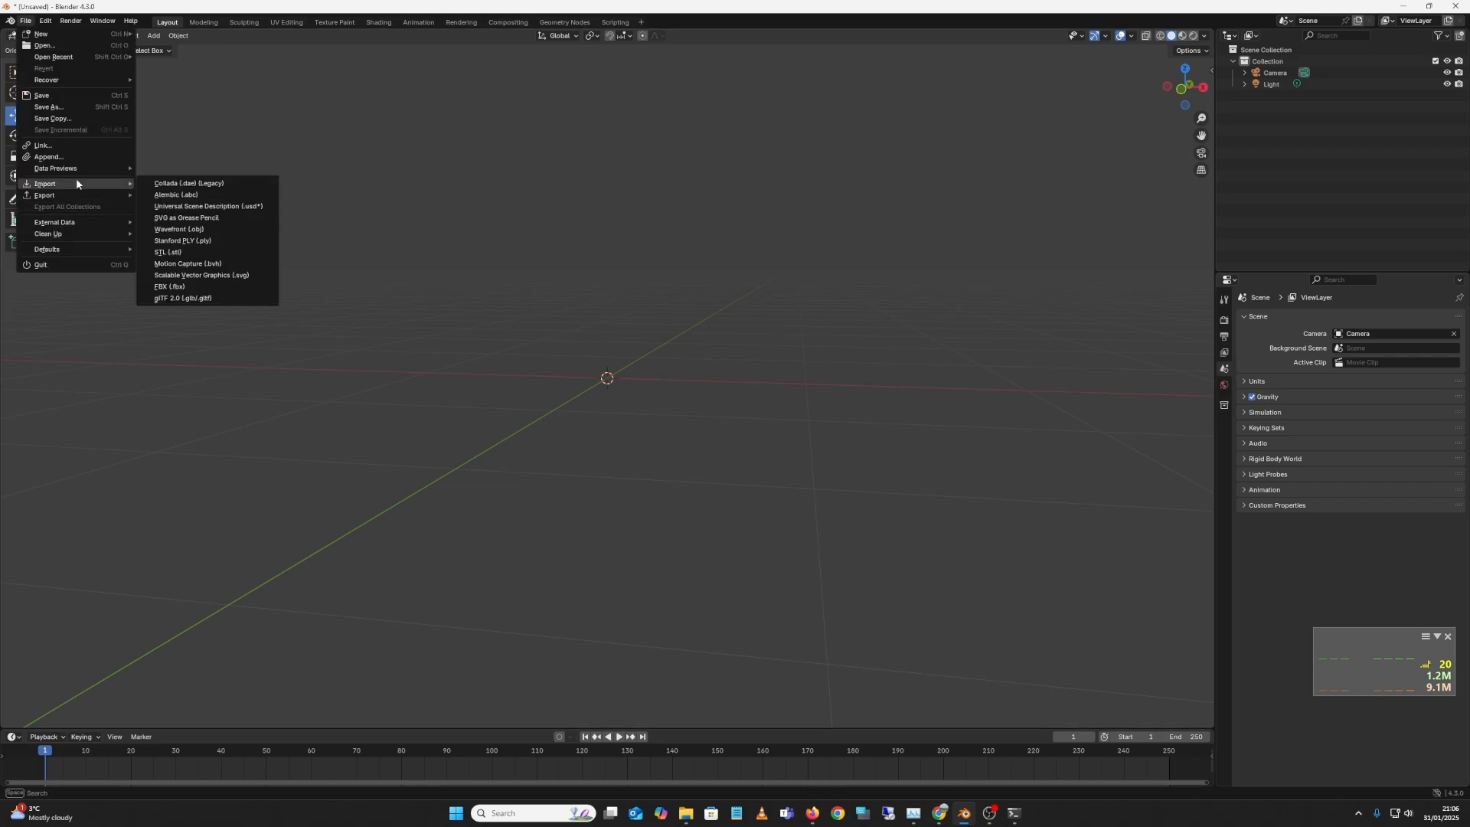
pyautogui.click(243, 299)
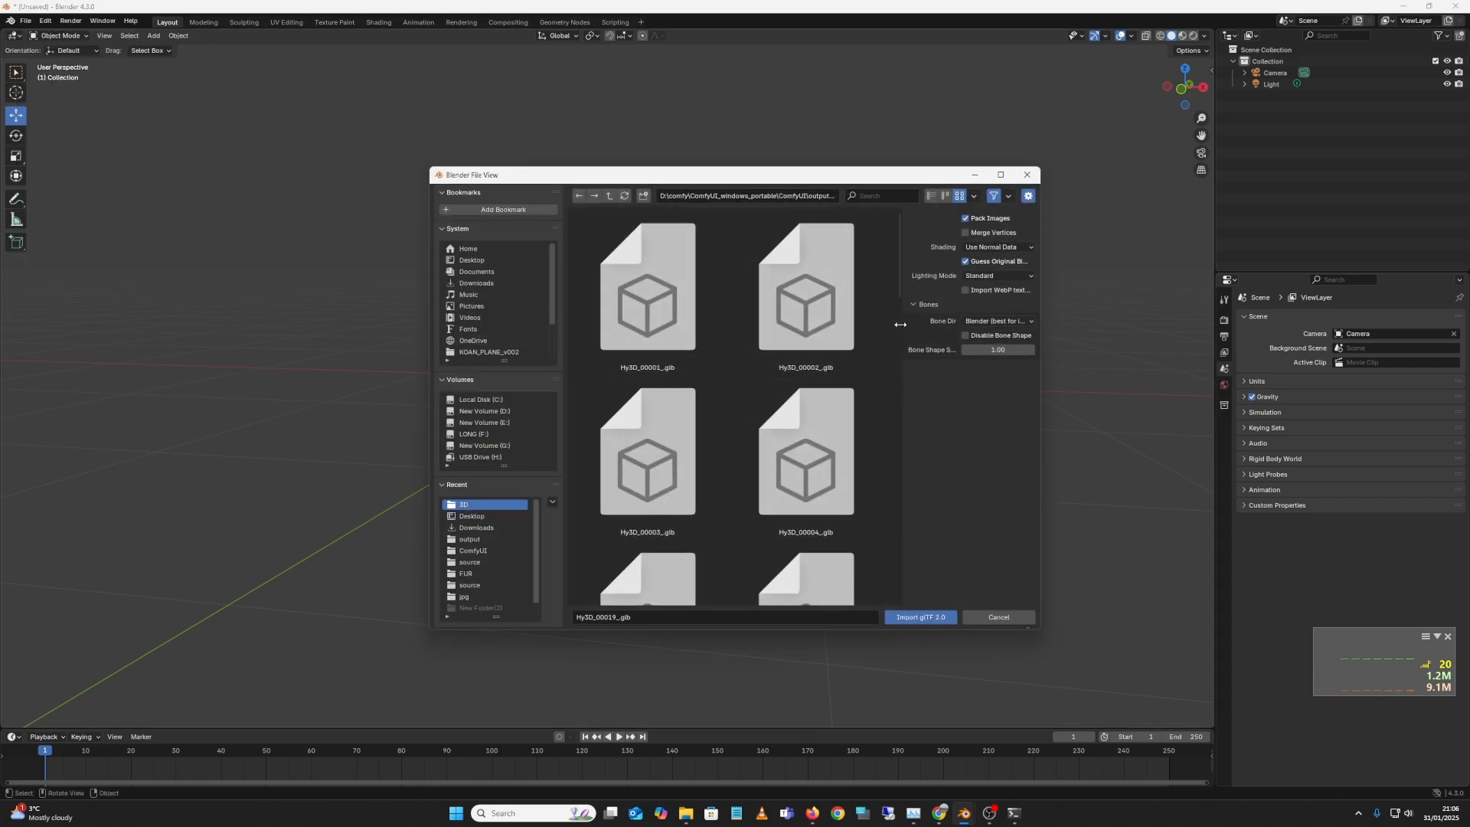
pyautogui.moveTo(900, 284); pyautogui.dragTo(883, 626)
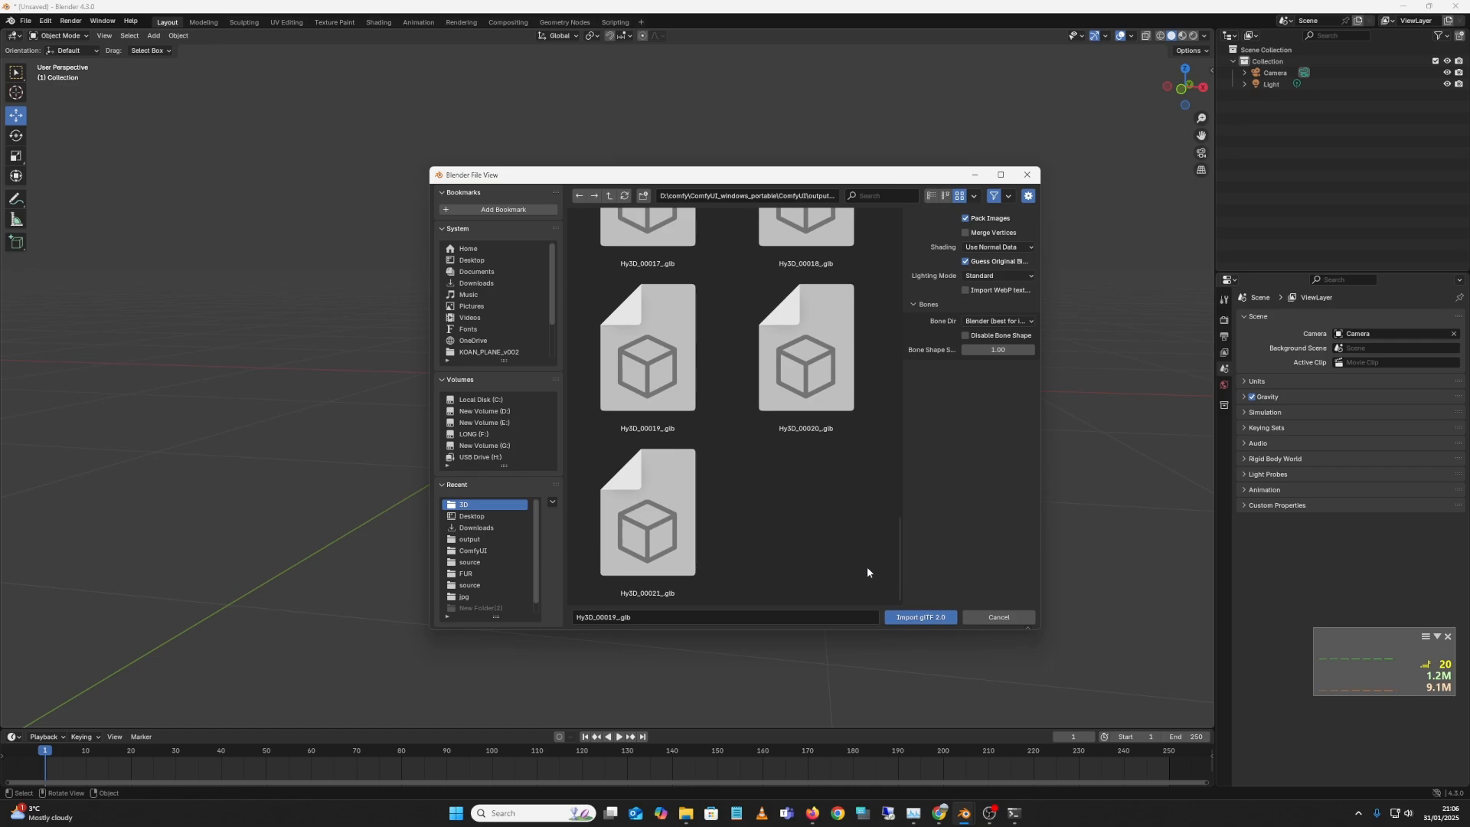
pyautogui.moveTo(870, 569); pyautogui.dragTo(716, 383)
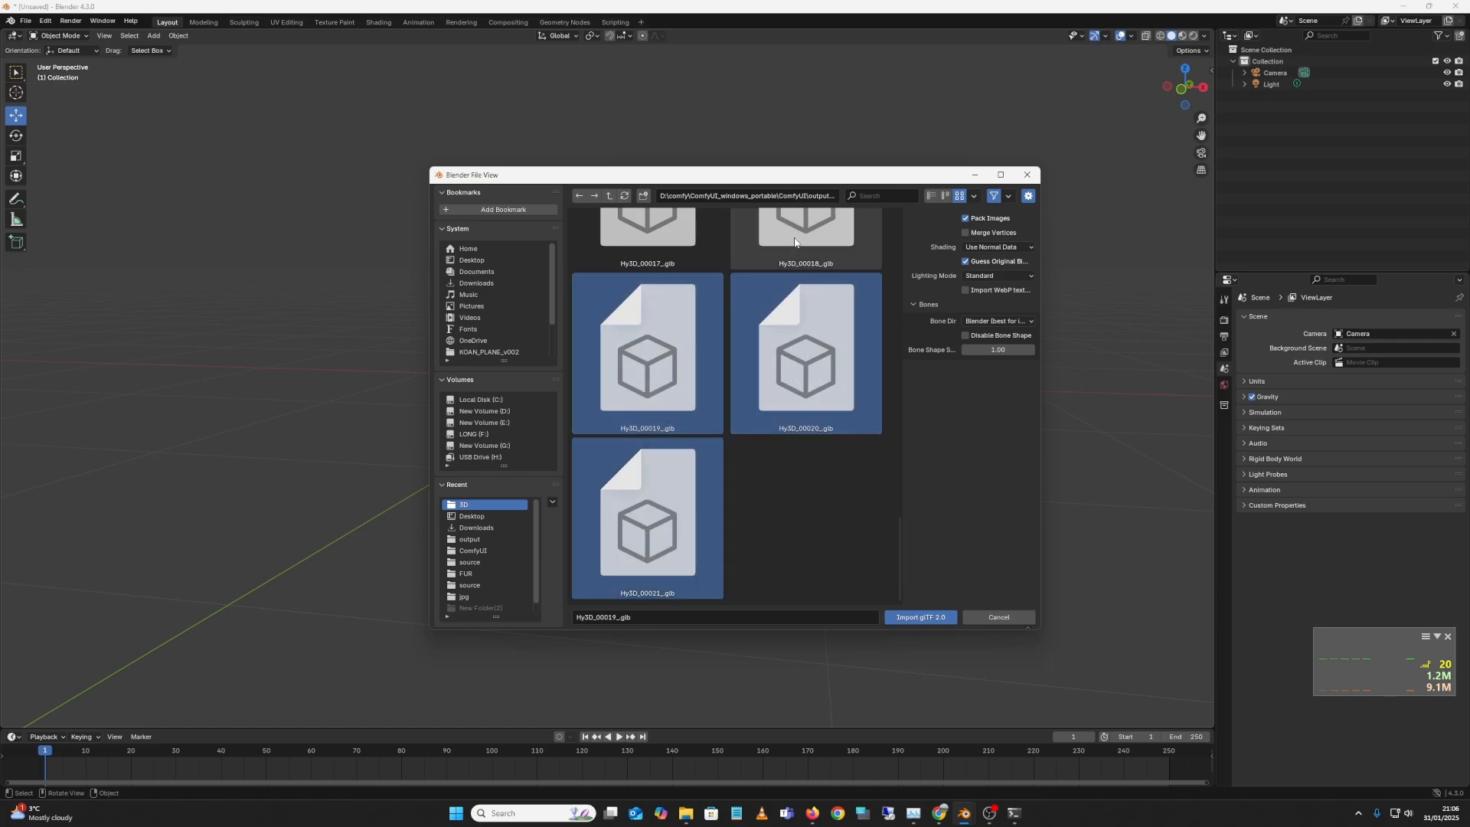
pyautogui.keyDown('shift'); pyautogui.click(795, 242); pyautogui.keyUp('shift')
pyautogui.click(928, 619)
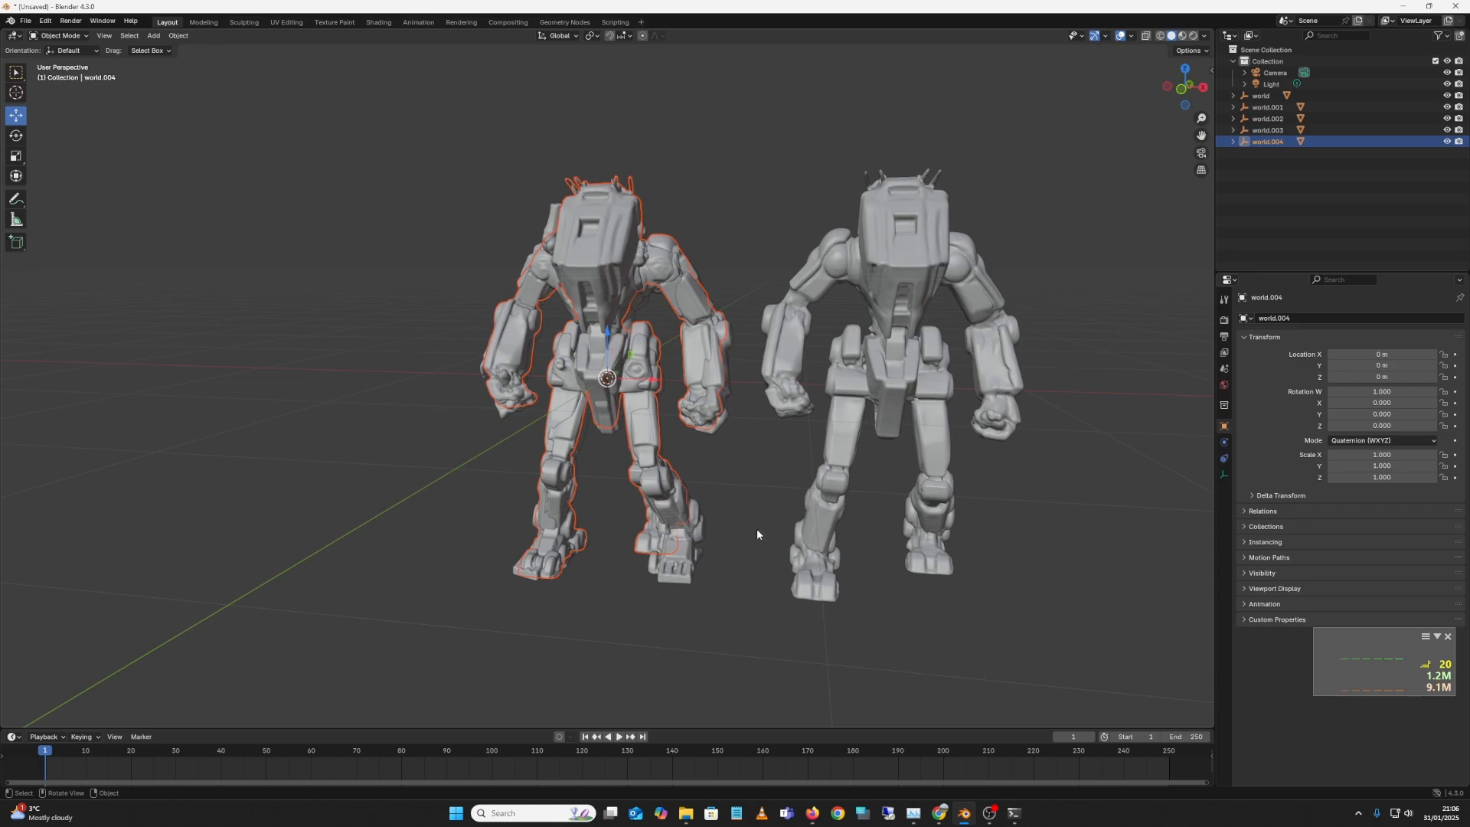
# Step: Move the boxy-headed robot out of the overlapping meshes at the origin, along X to about -1.68 m
pyautogui.moveTo(756, 529); pyautogui.dragTo(768, 559)
pyautogui.click(717, 473)
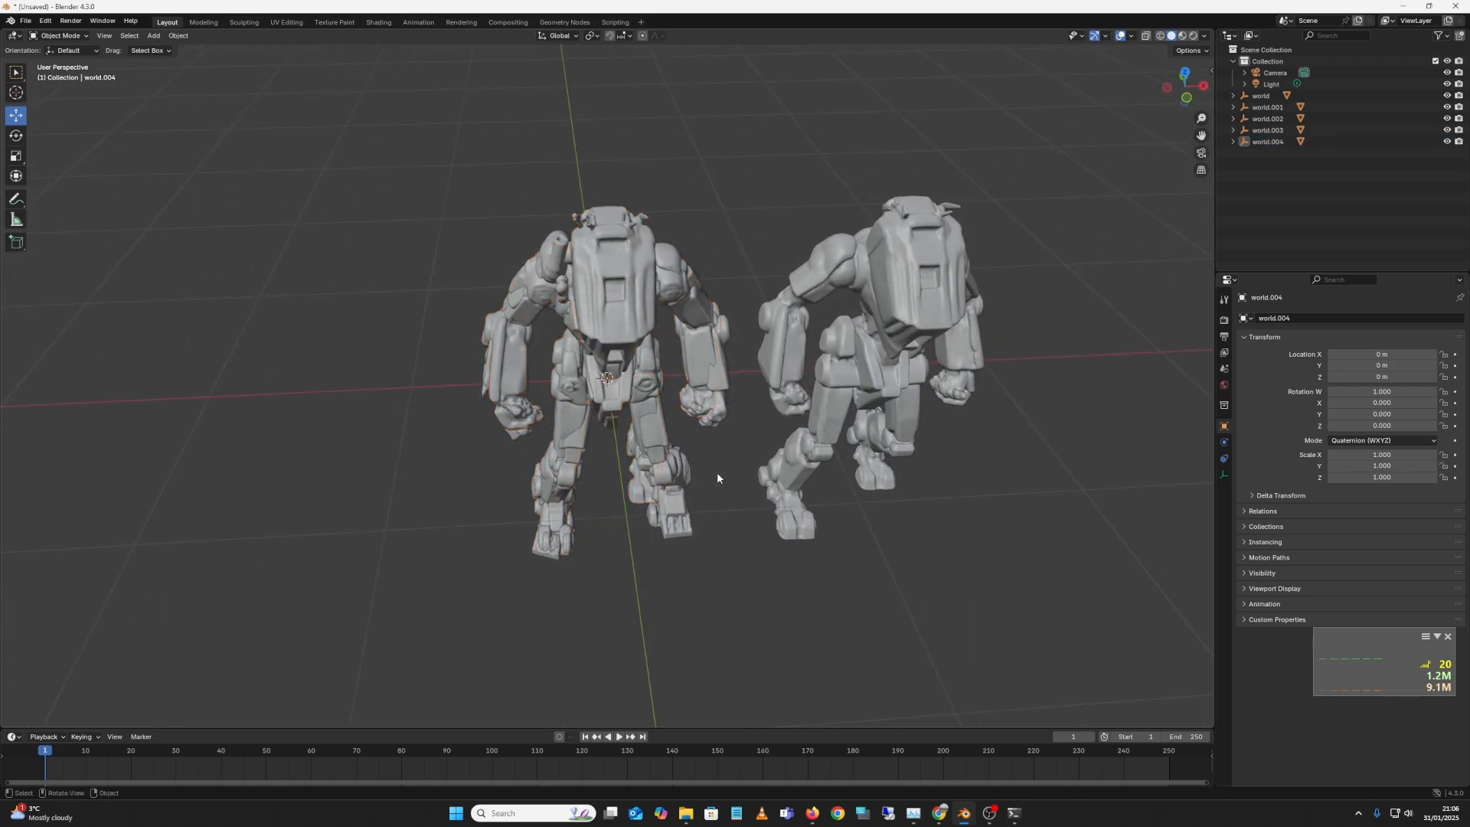
pyautogui.click(648, 410)
pyautogui.click(654, 407)
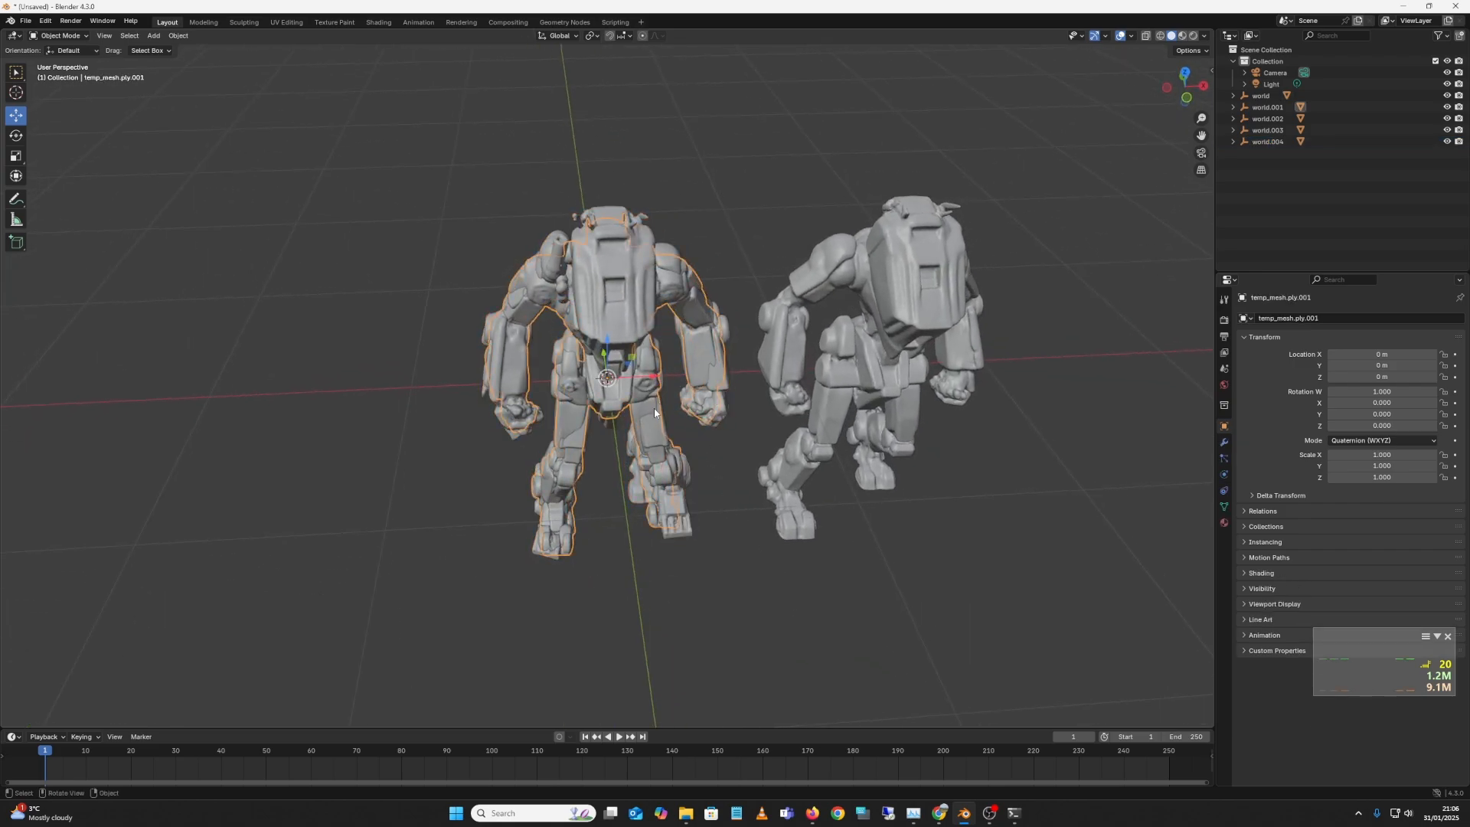
pyautogui.click(648, 408)
pyautogui.moveTo(655, 380); pyautogui.dragTo(348, 383)
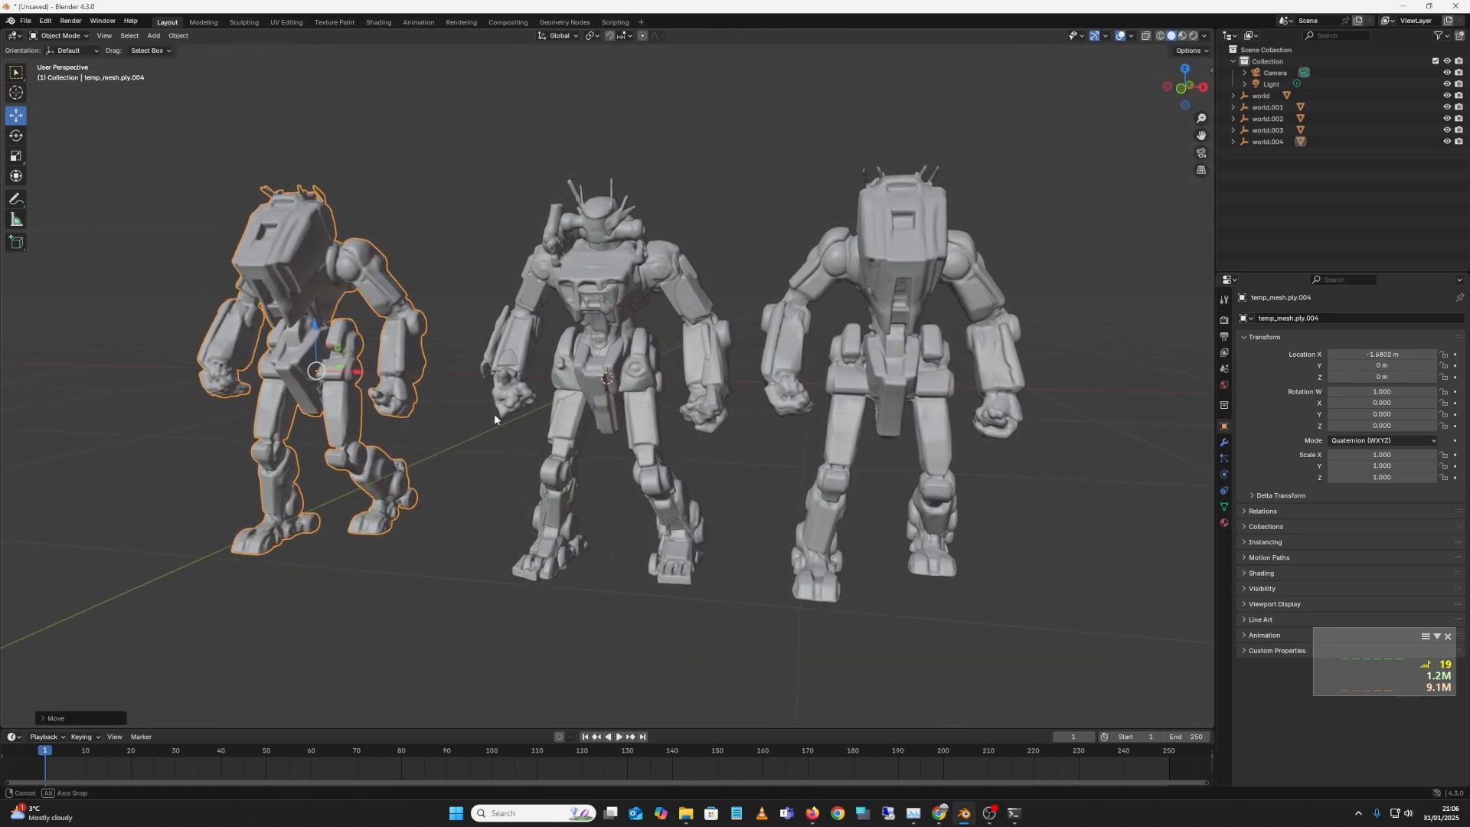
# Step: Move the robot with the shoulder-mounted gun along X, out of the overlap at the origin, to the positive-X end of the row
pyautogui.click(511, 365)
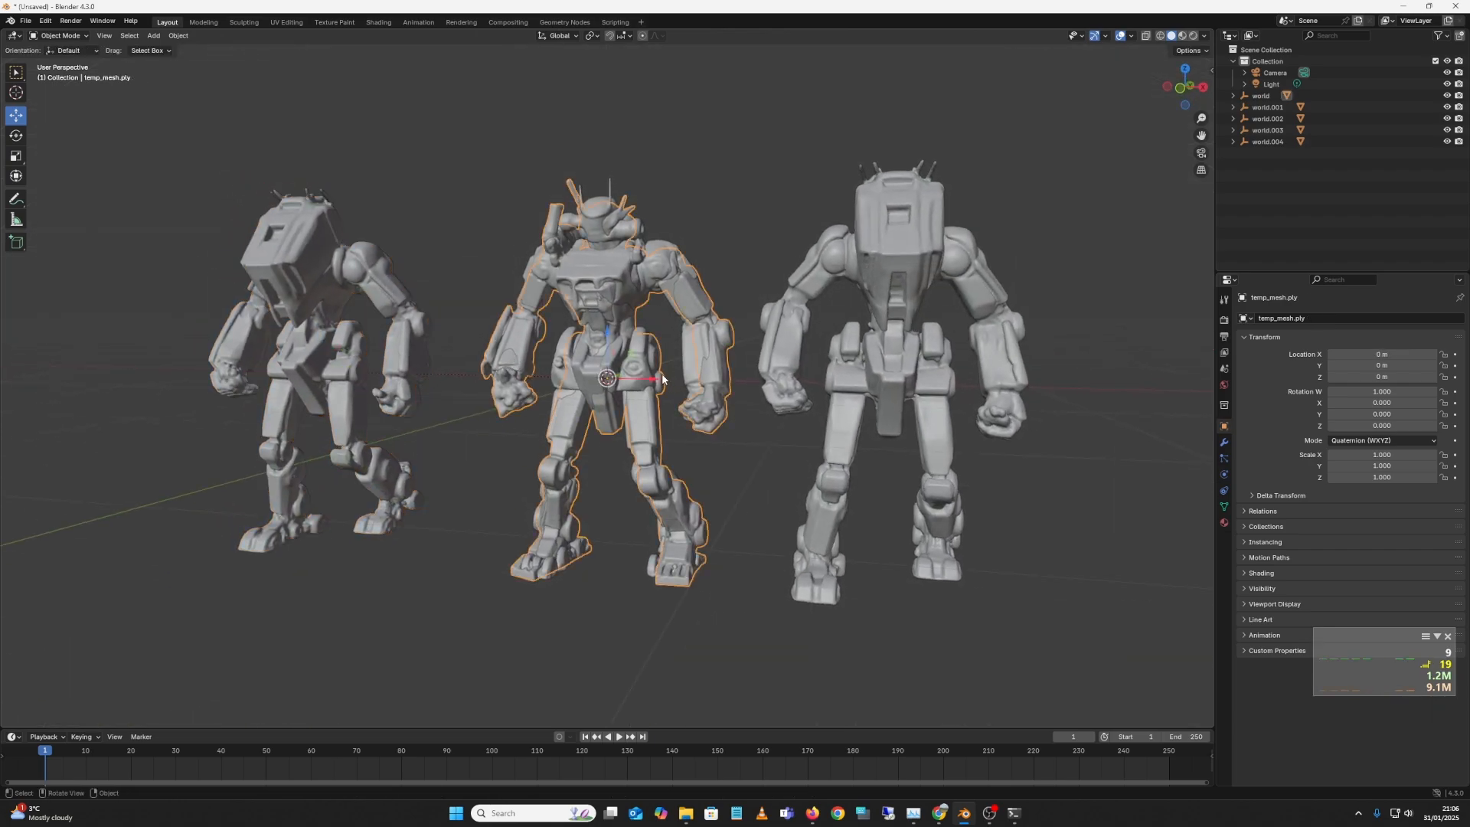
pyautogui.moveTo(662, 378); pyautogui.dragTo(189, 421)
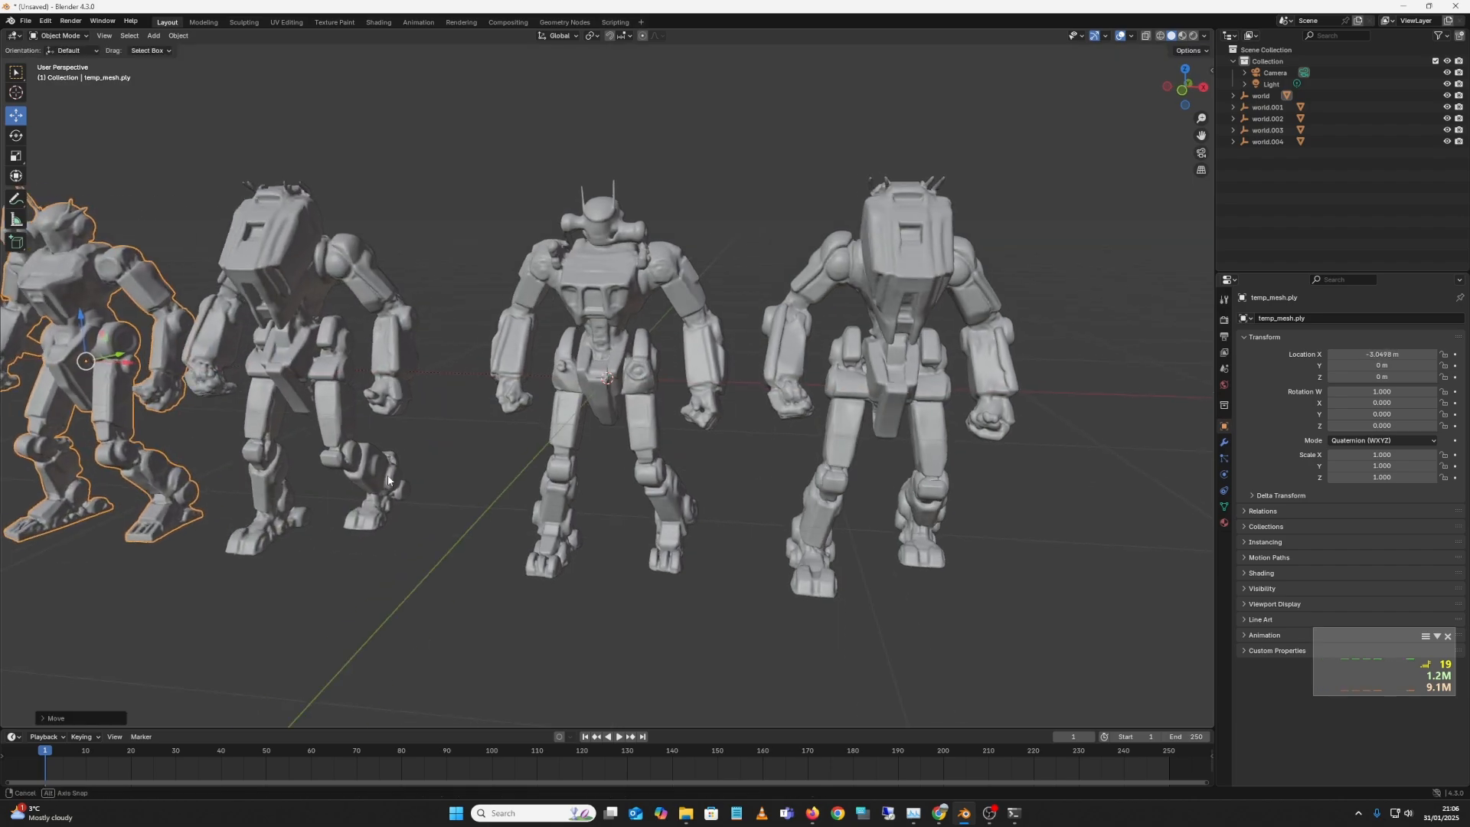
pyautogui.moveTo(388, 476); pyautogui.dragTo(907, 383)
# Step: Shift the boxy-headed robot next to the shoulder-gun robot along X to about 0.03 m and inspect the row of four
pyautogui.click(816, 403)
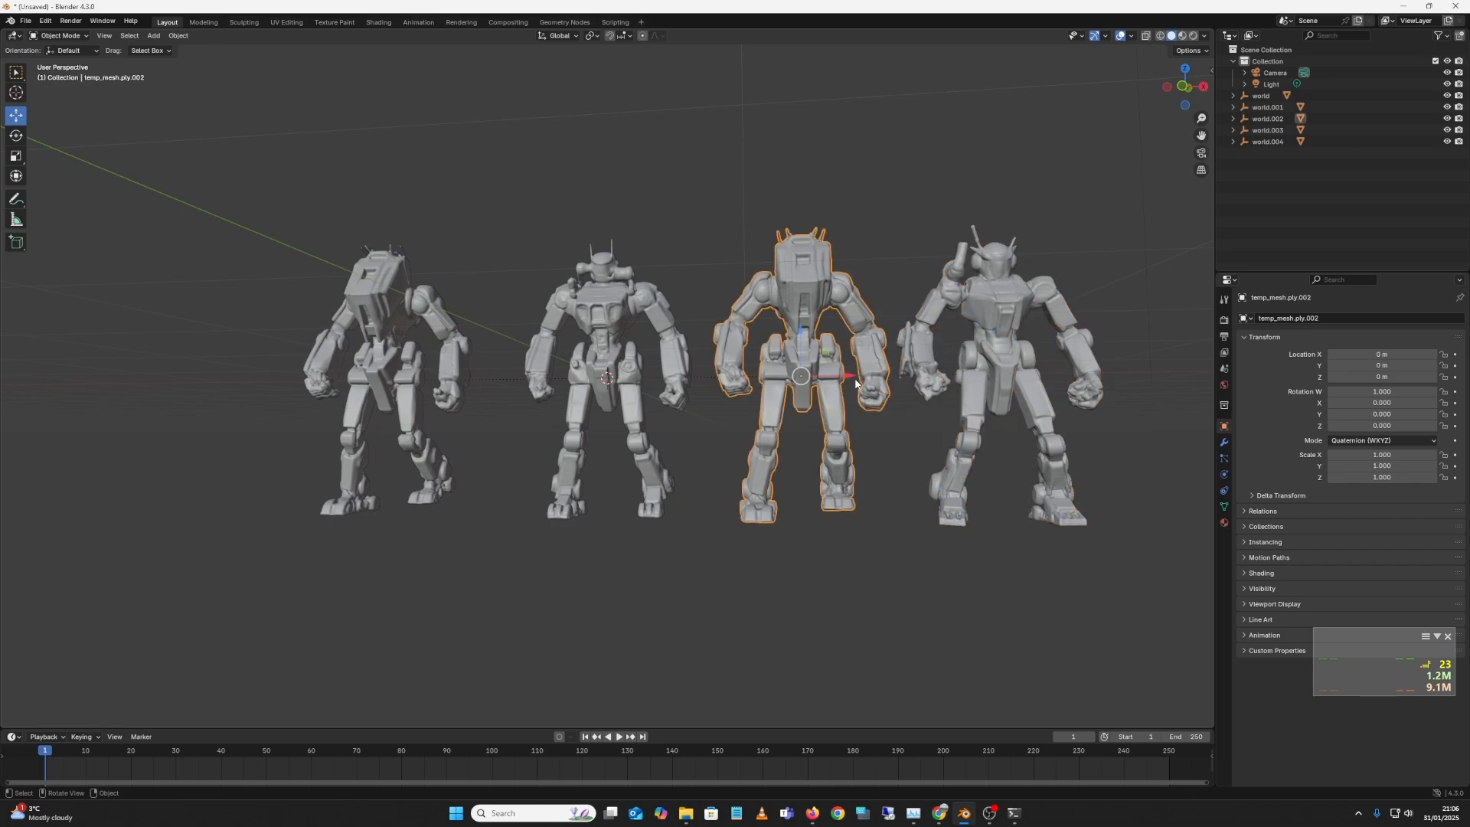
pyautogui.press('g')
pyautogui.press('x')
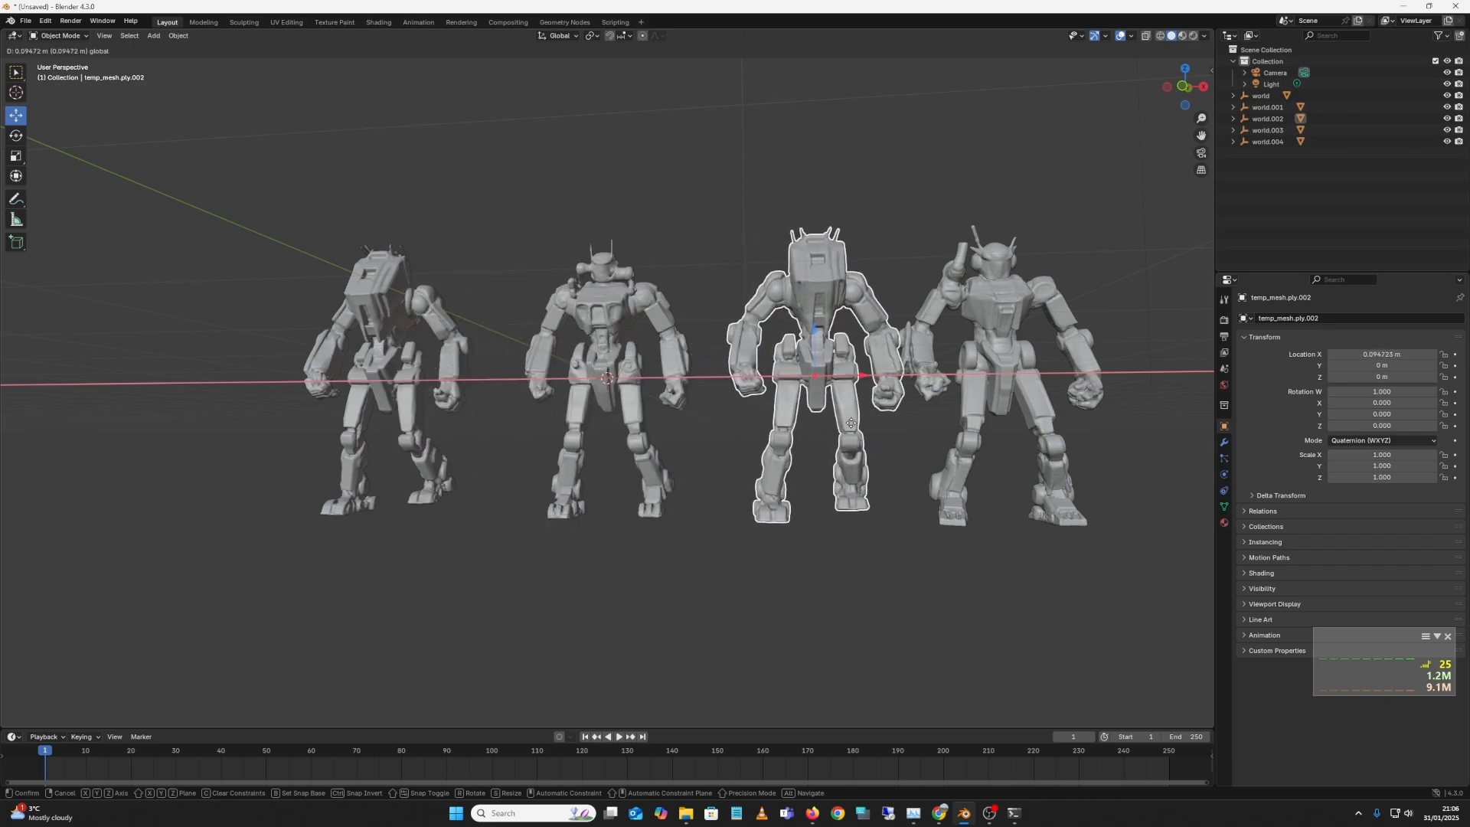
pyautogui.click(905, 432)
pyautogui.moveTo(855, 522); pyautogui.dragTo(837, 559)
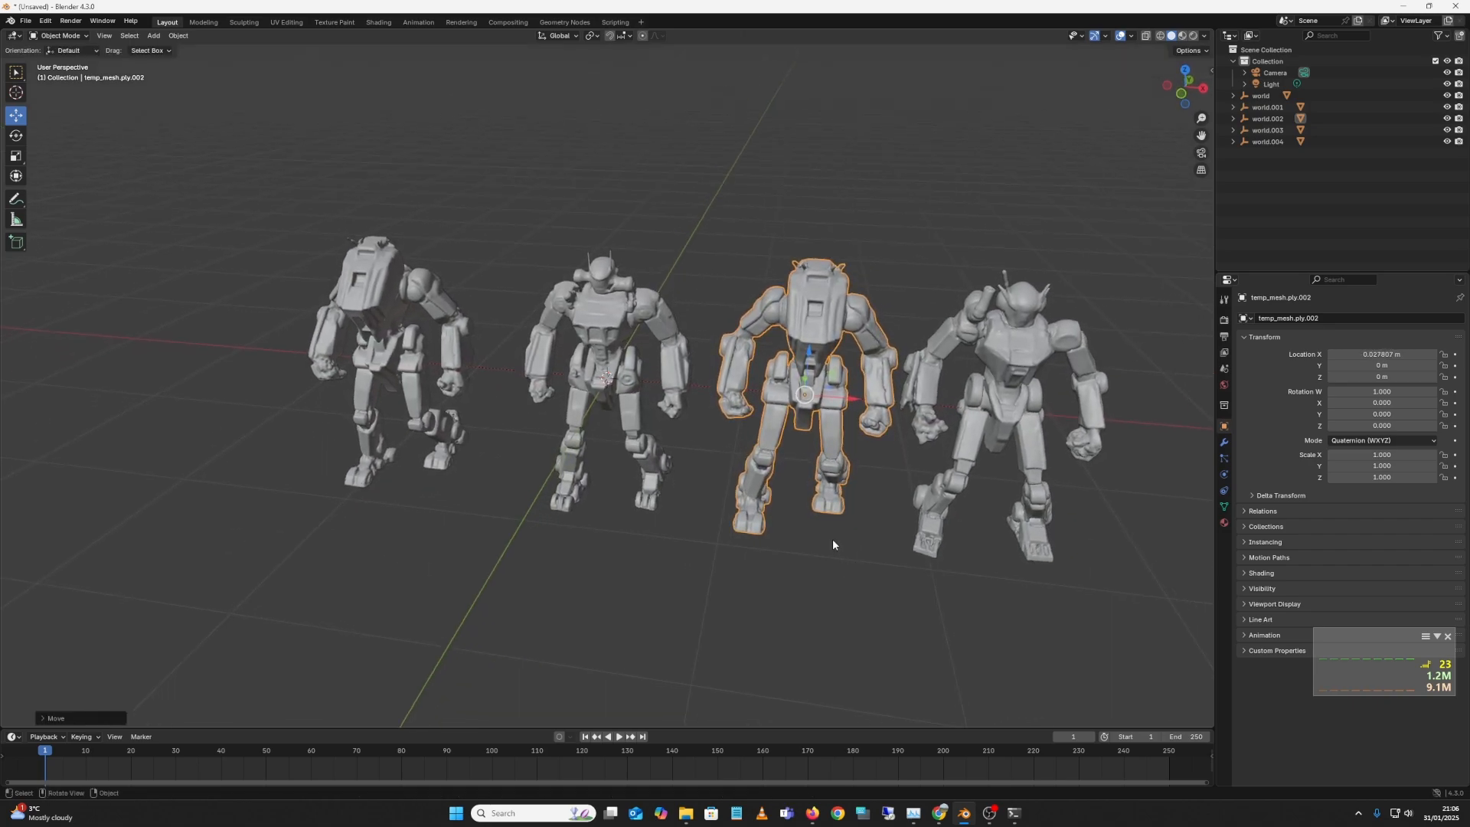
pyautogui.moveTo(831, 536); pyautogui.dragTo(823, 482)
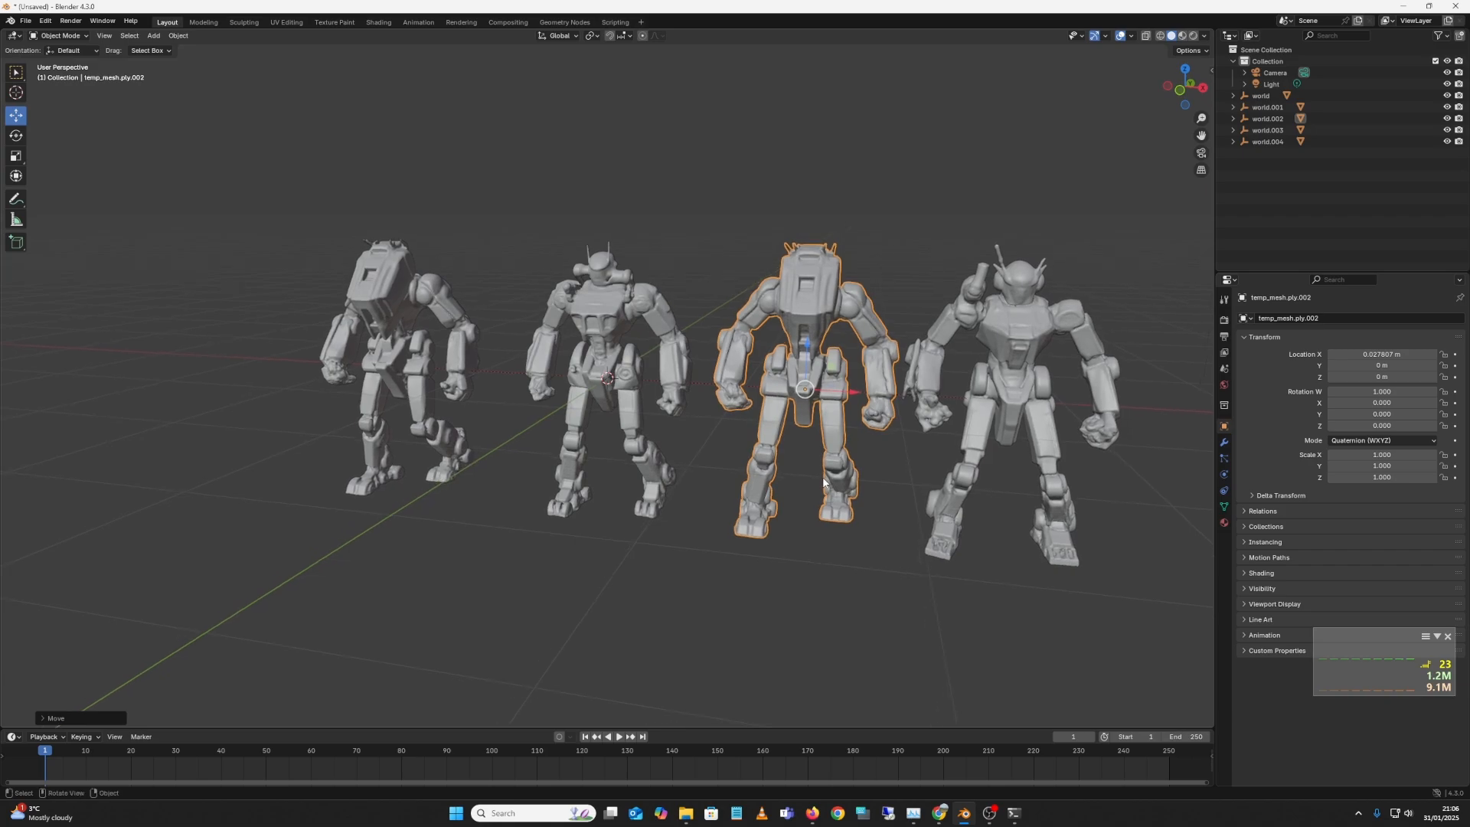
# Step: Switch to ComfyUI in the browser and load the Image Generation workflow template
pyautogui.moveTo(963, 819)
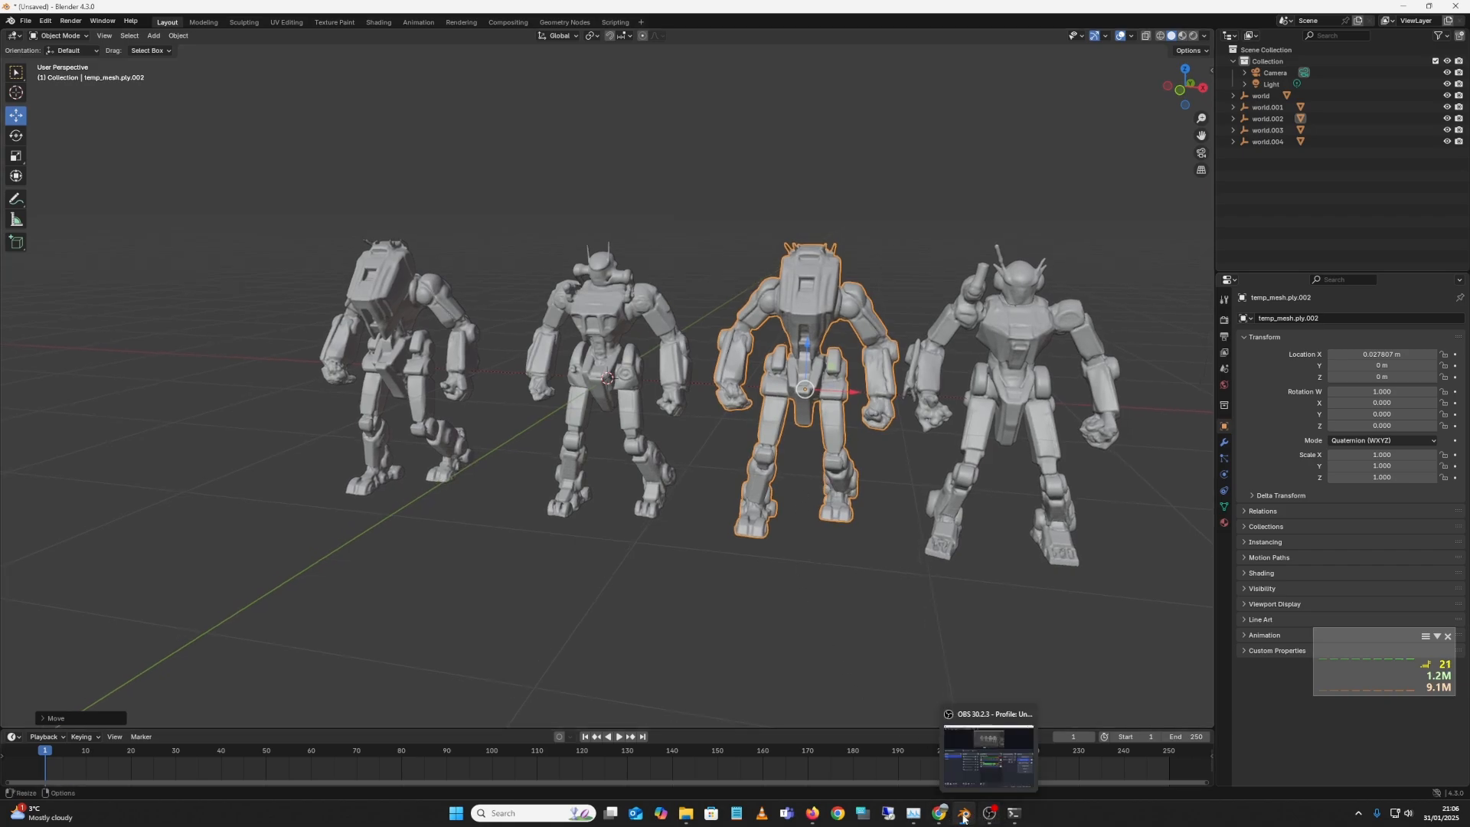
pyautogui.click(814, 812)
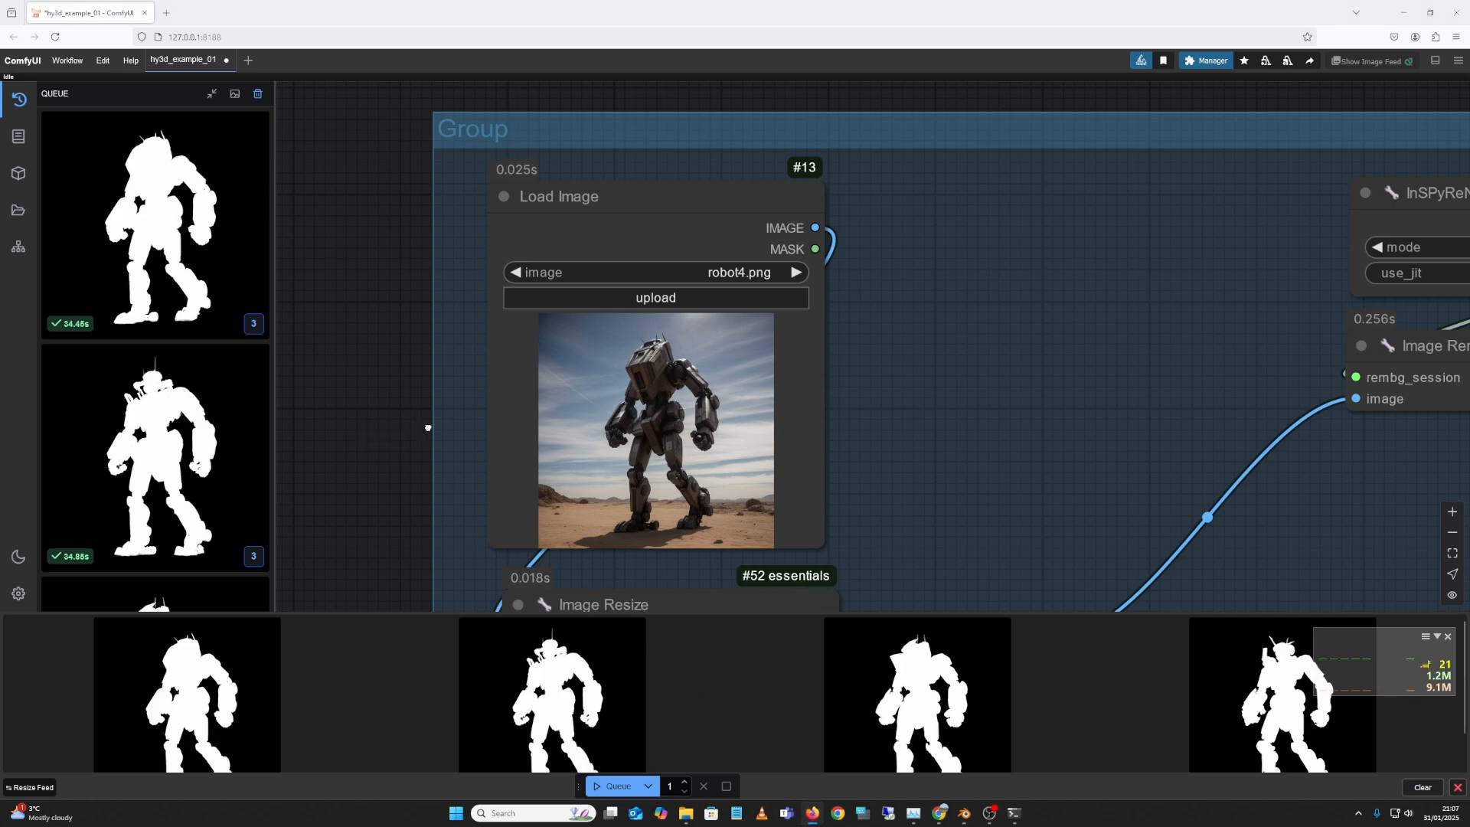
pyautogui.moveTo(428, 428); pyautogui.dragTo(812, 549)
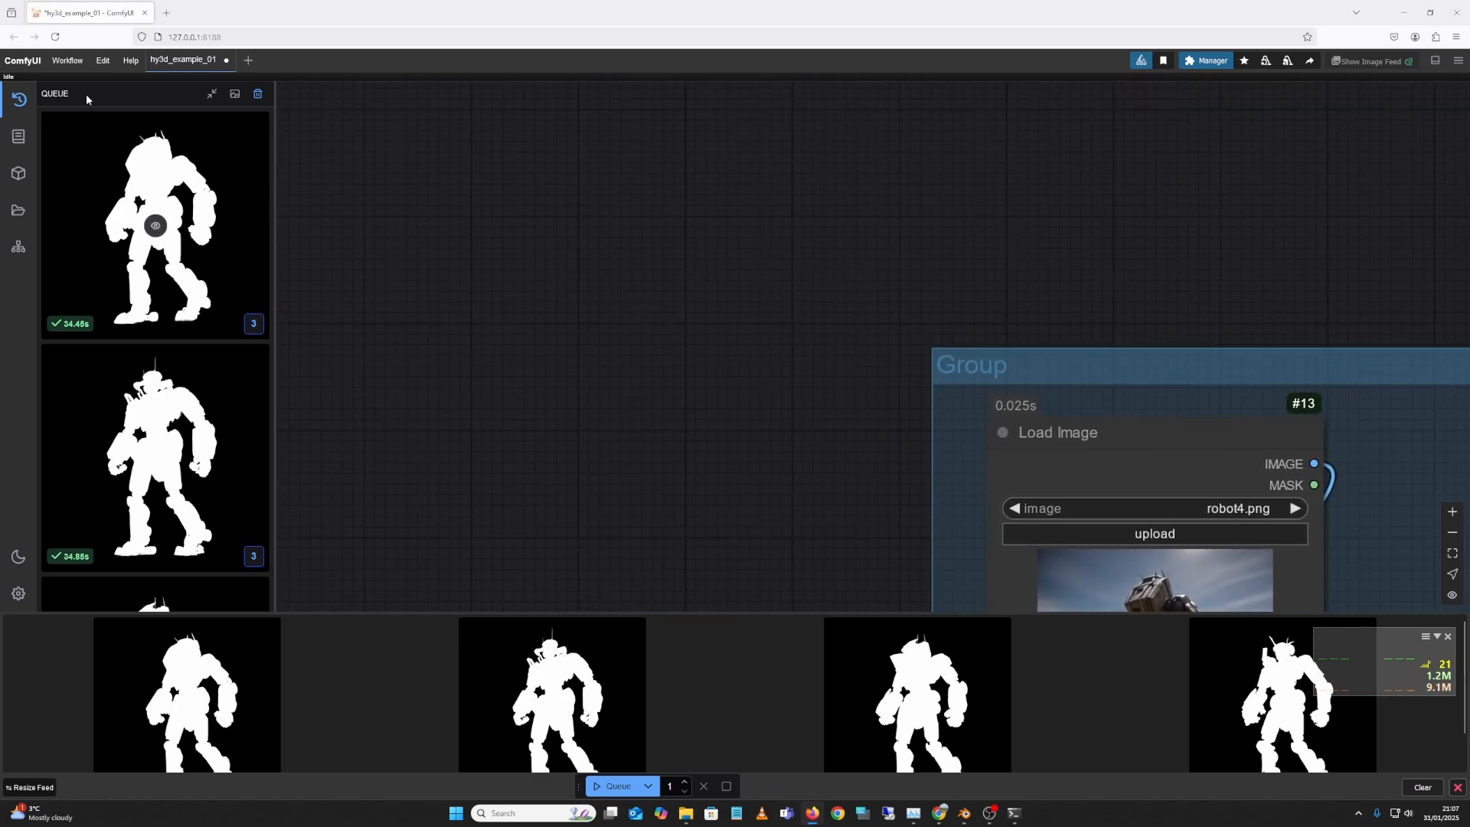
pyautogui.click(68, 61)
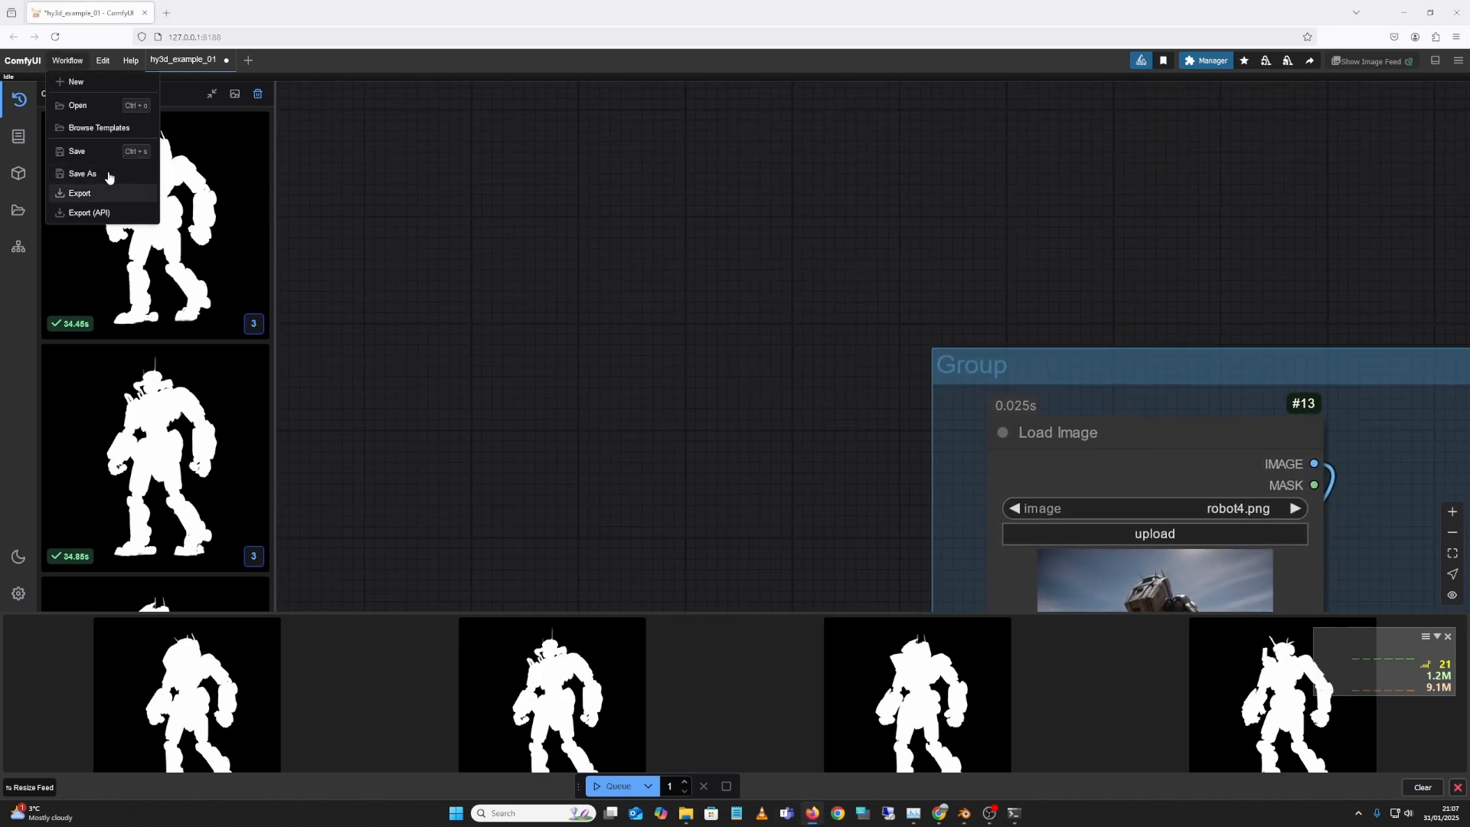
pyautogui.click(112, 130)
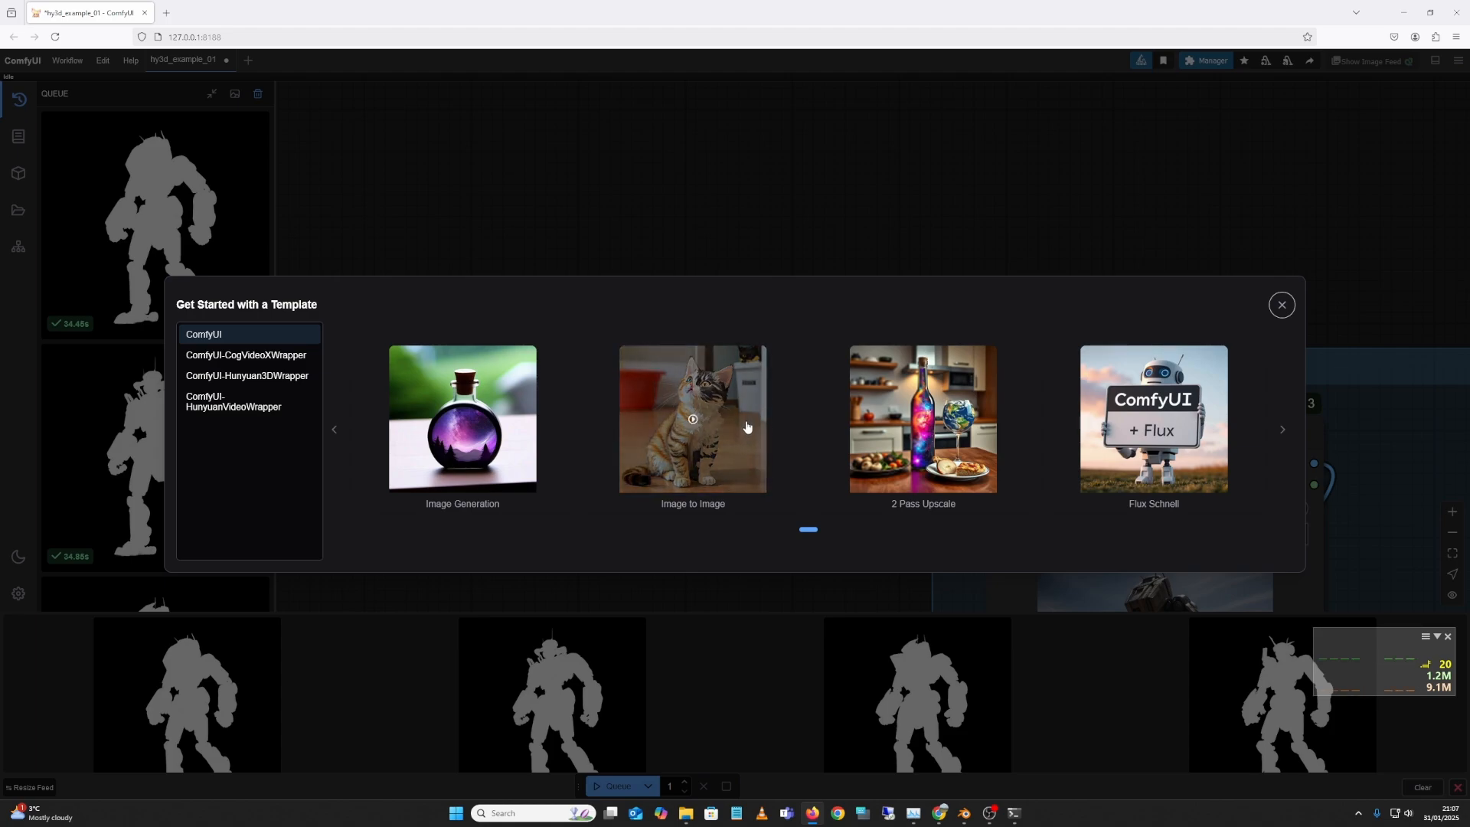
pyautogui.click(457, 446)
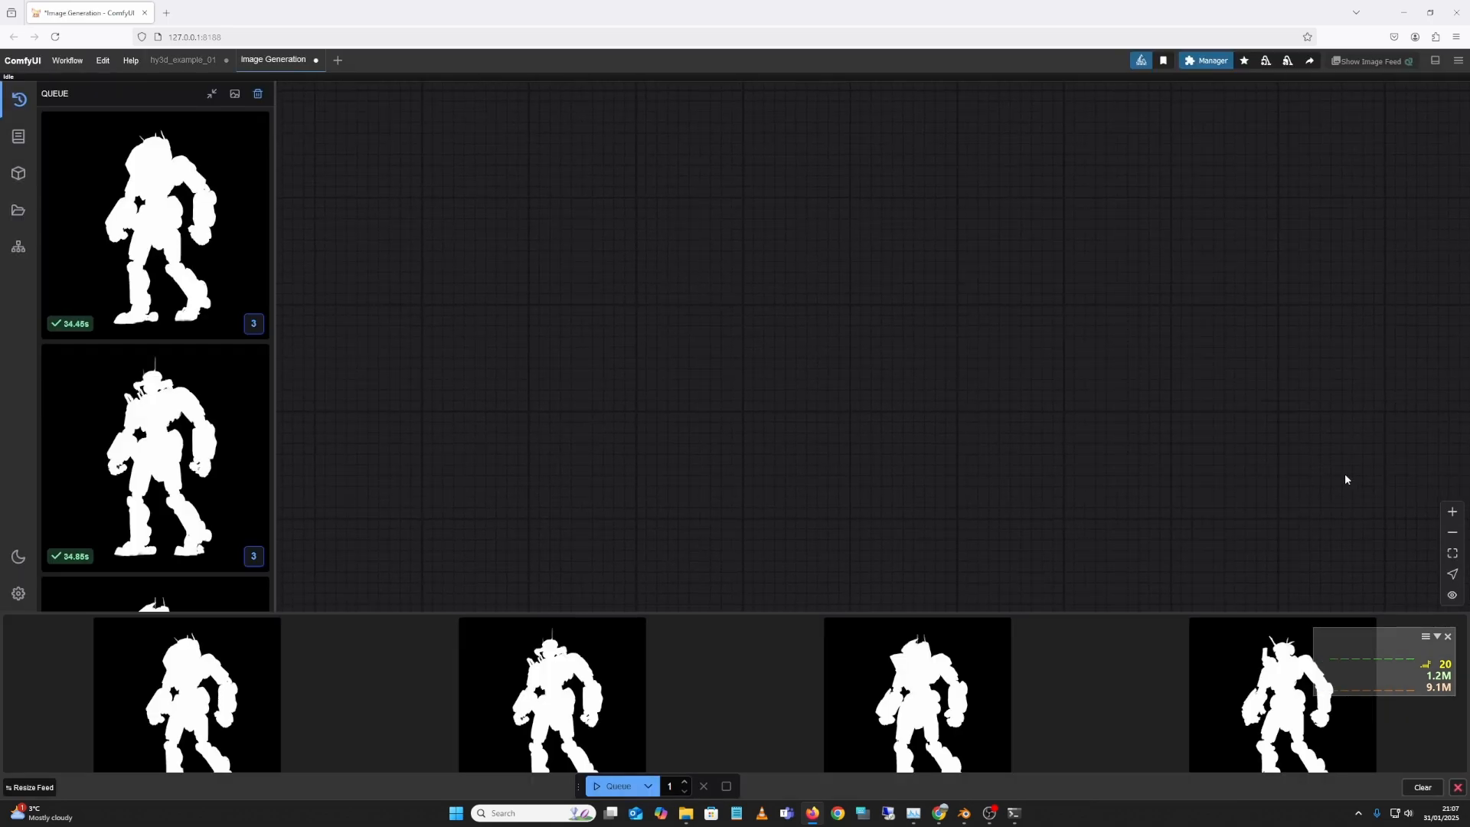
pyautogui.click(1443, 551)
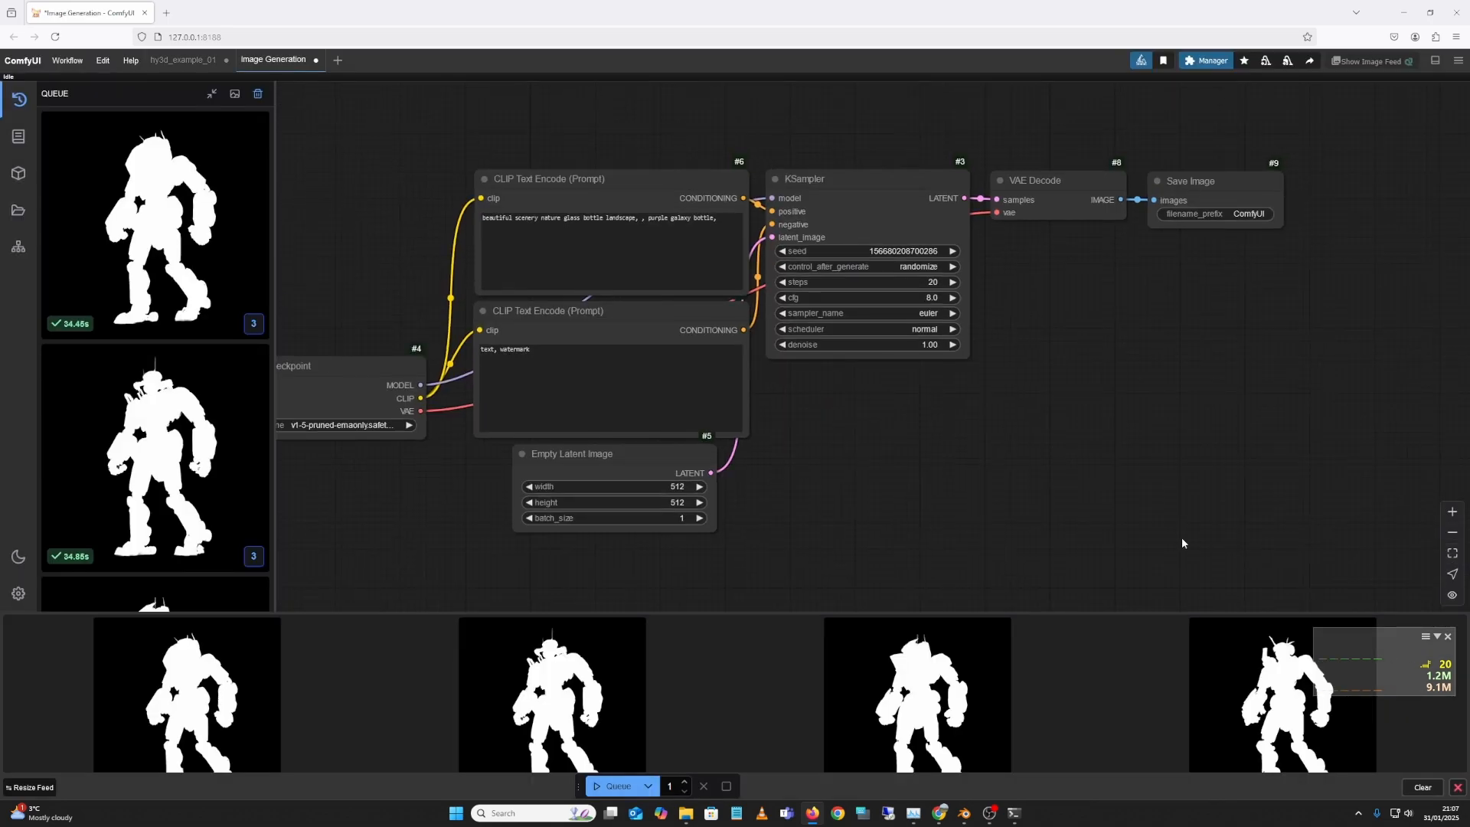
pyautogui.moveTo(1239, 483)
pyautogui.mouseDown()
pyautogui.moveTo(1128, 521)
pyautogui.moveTo(1228, 465)
pyautogui.mouseUp()
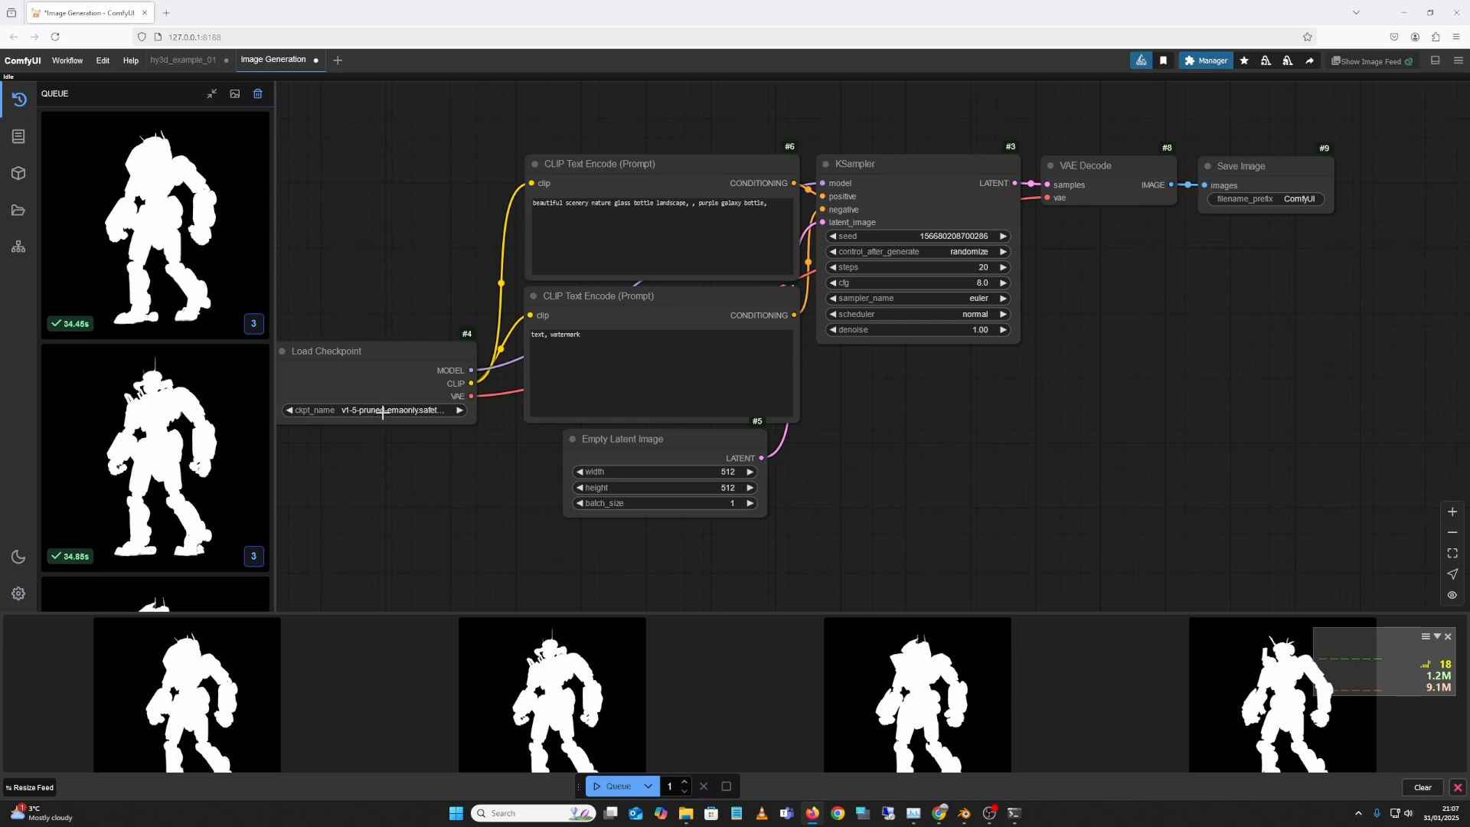
pyautogui.moveTo(1269, 297); pyautogui.dragTo(1267, 298)
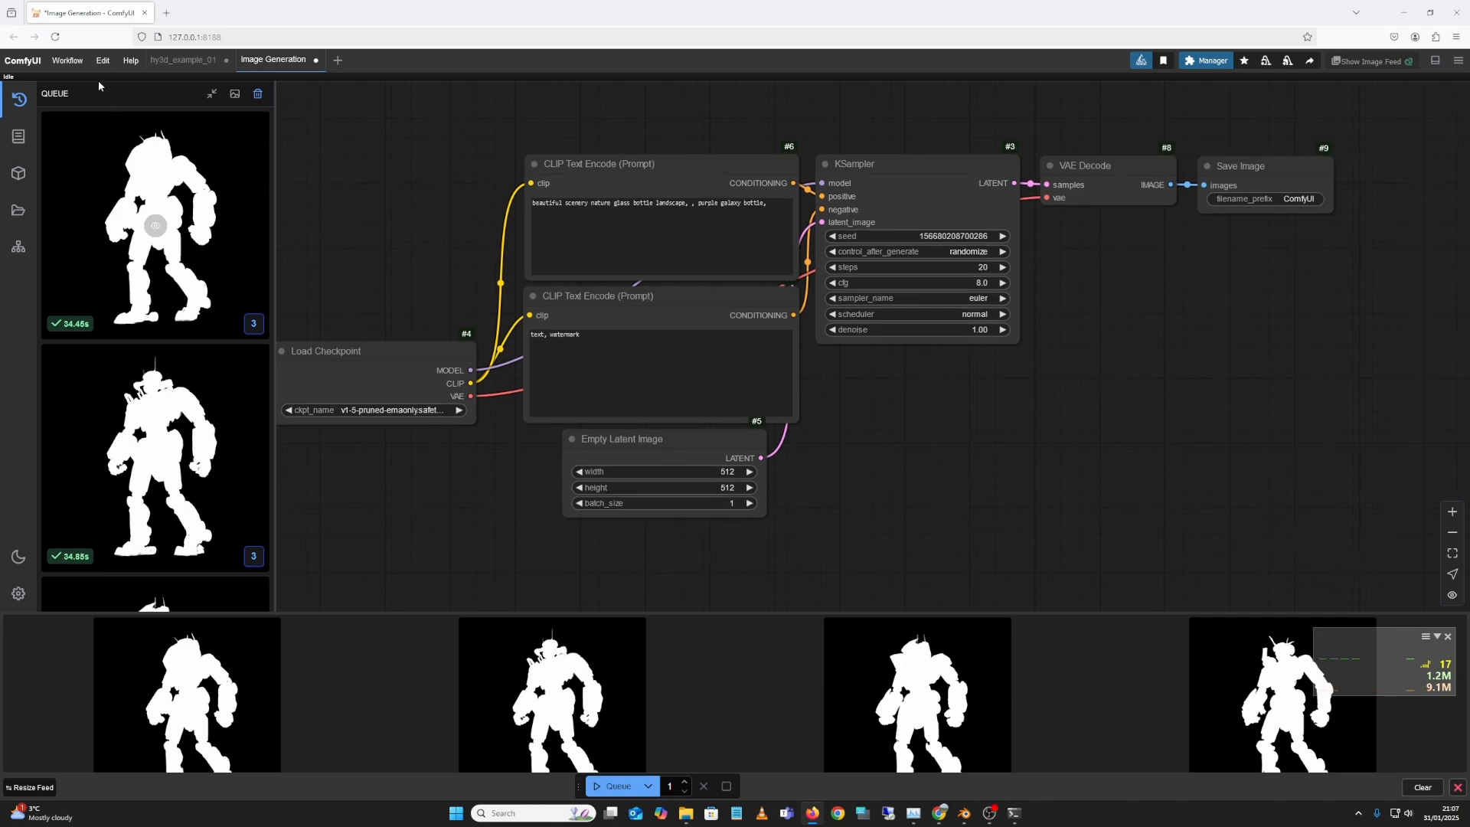
# Step: Save the Image Generation workflow under the name default_image
pyautogui.click(20, 211)
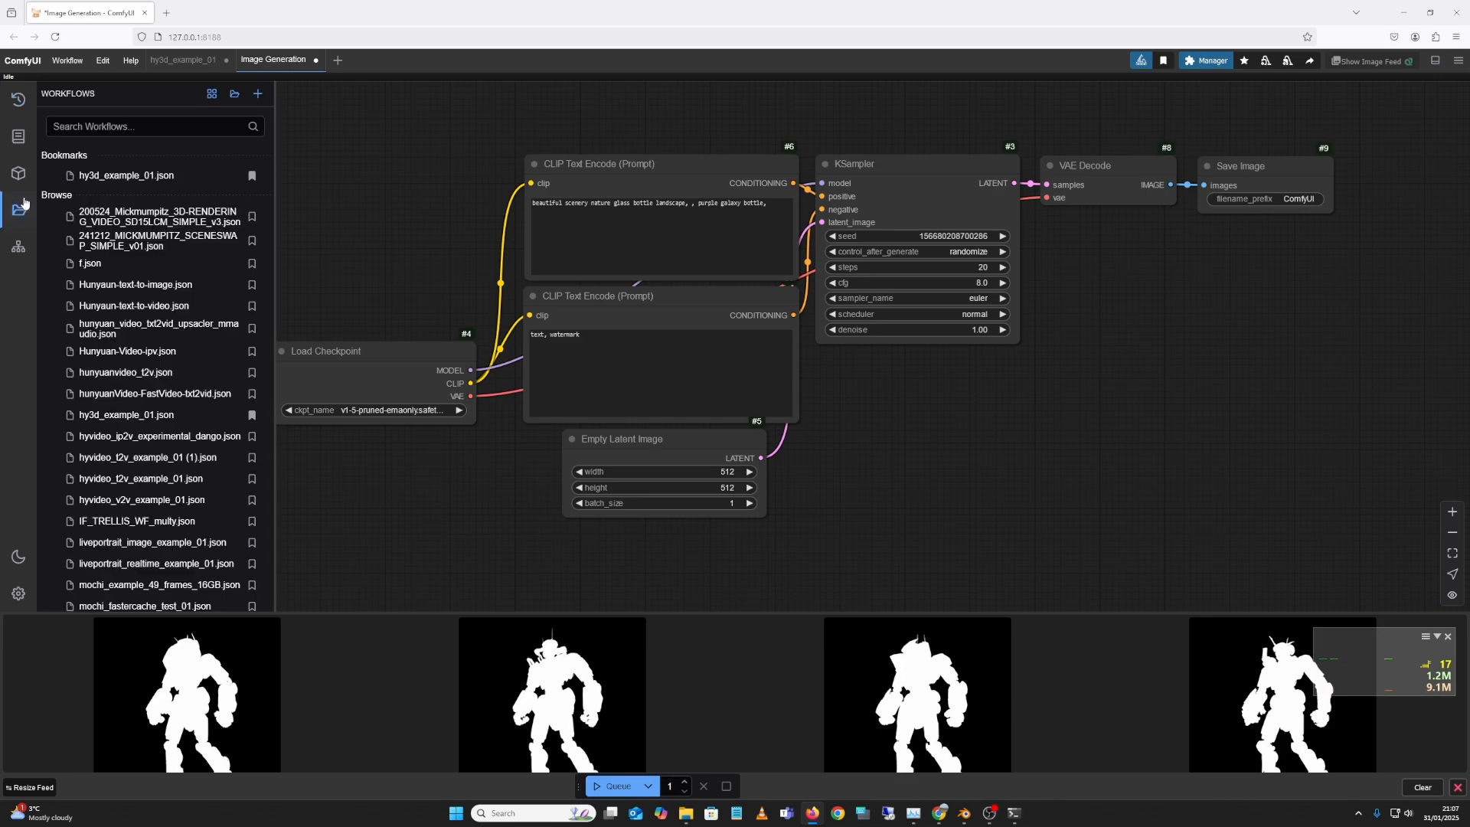
pyautogui.click(69, 60)
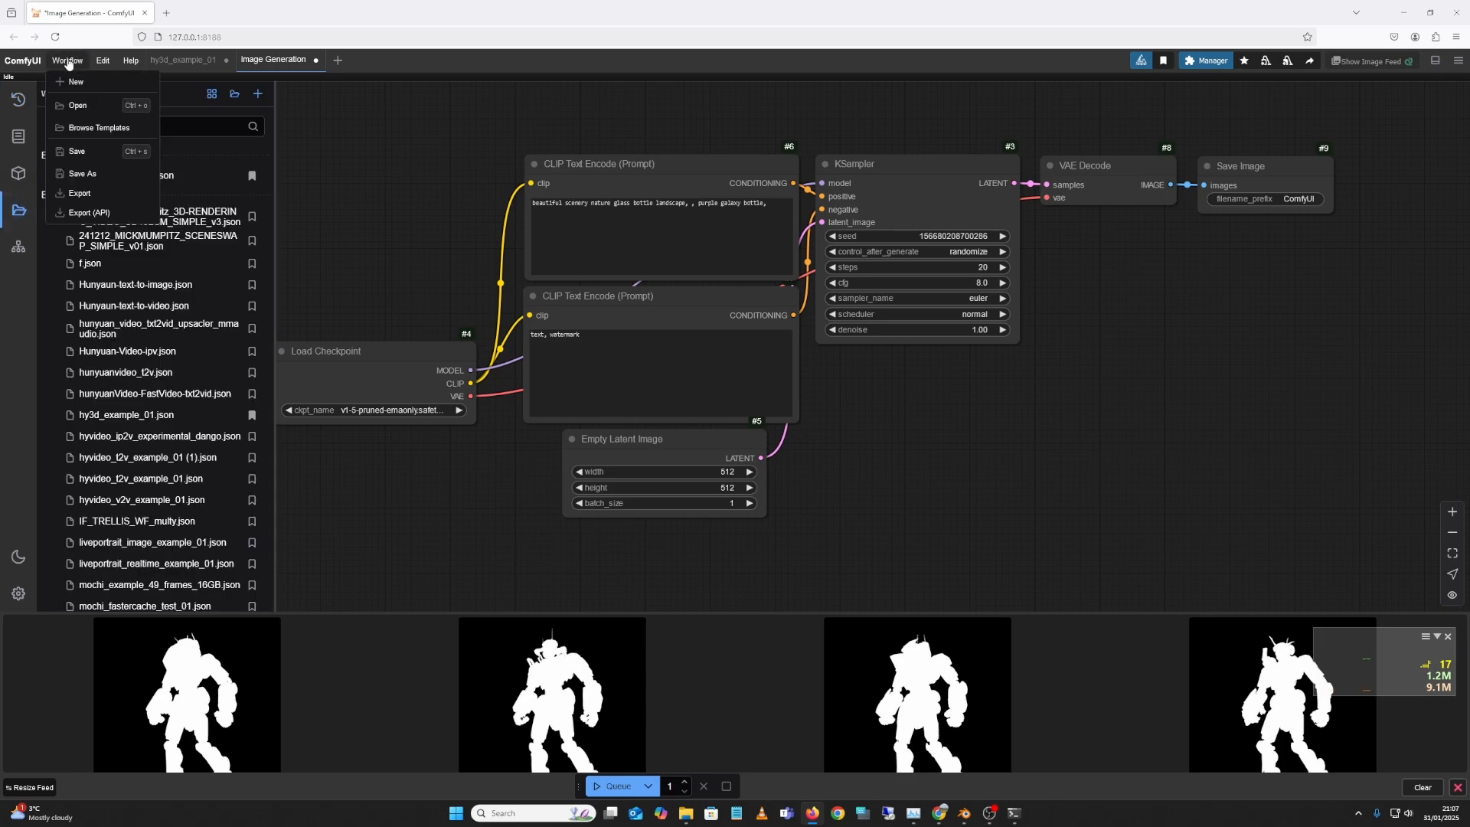
pyautogui.click(104, 175)
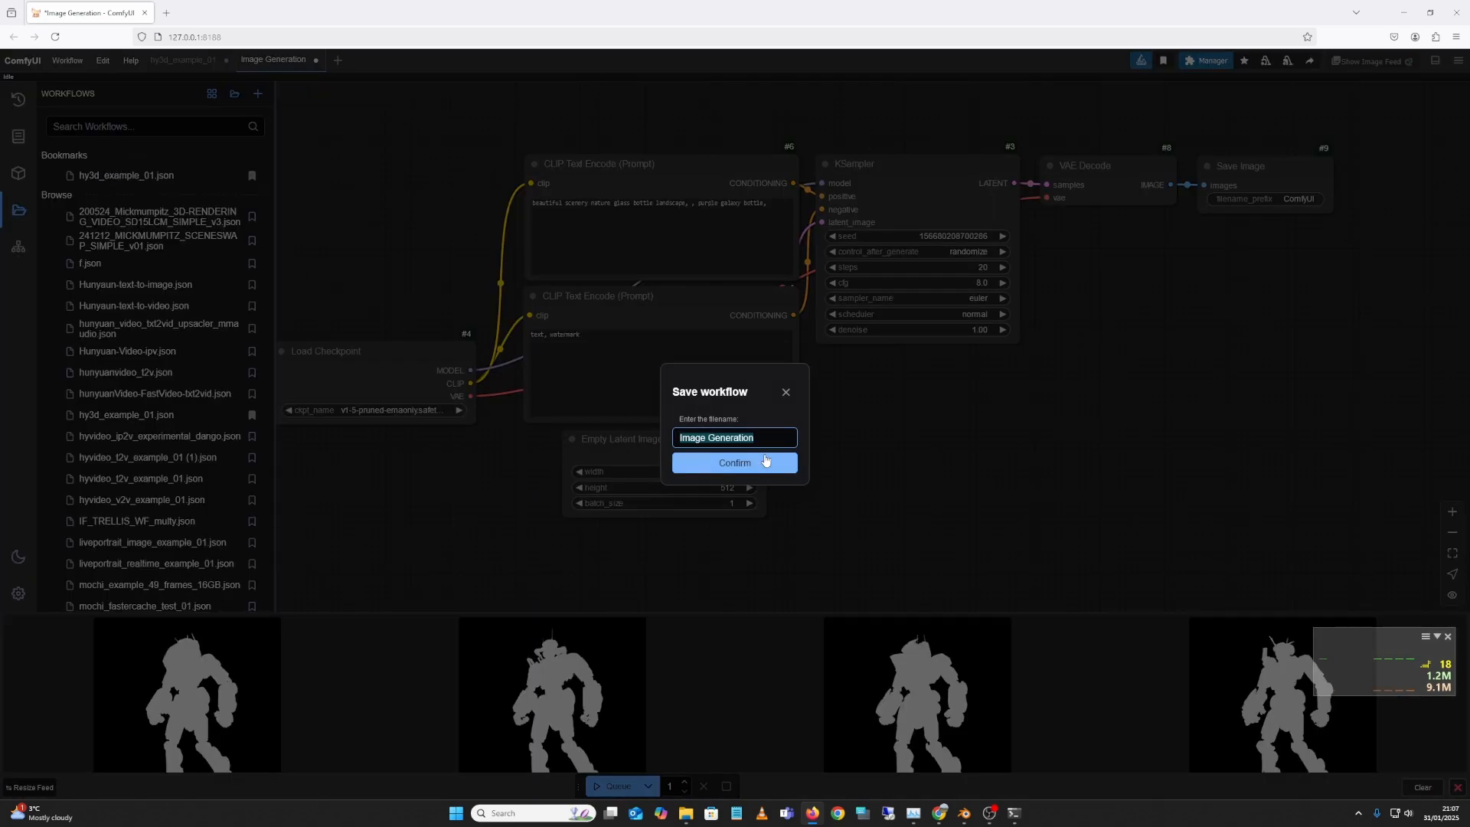
pyautogui.write('default_image')
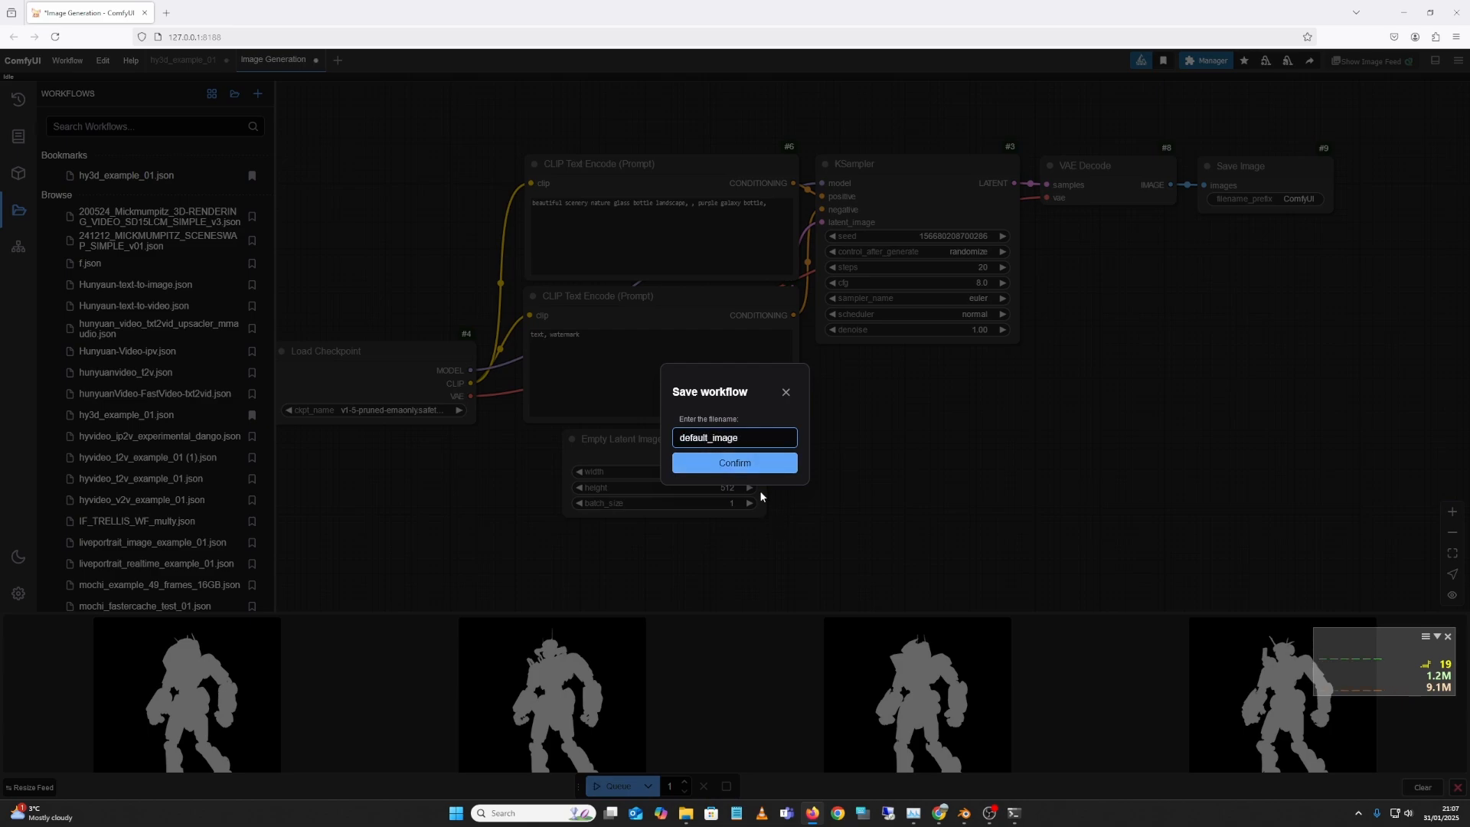
pyautogui.click(765, 463)
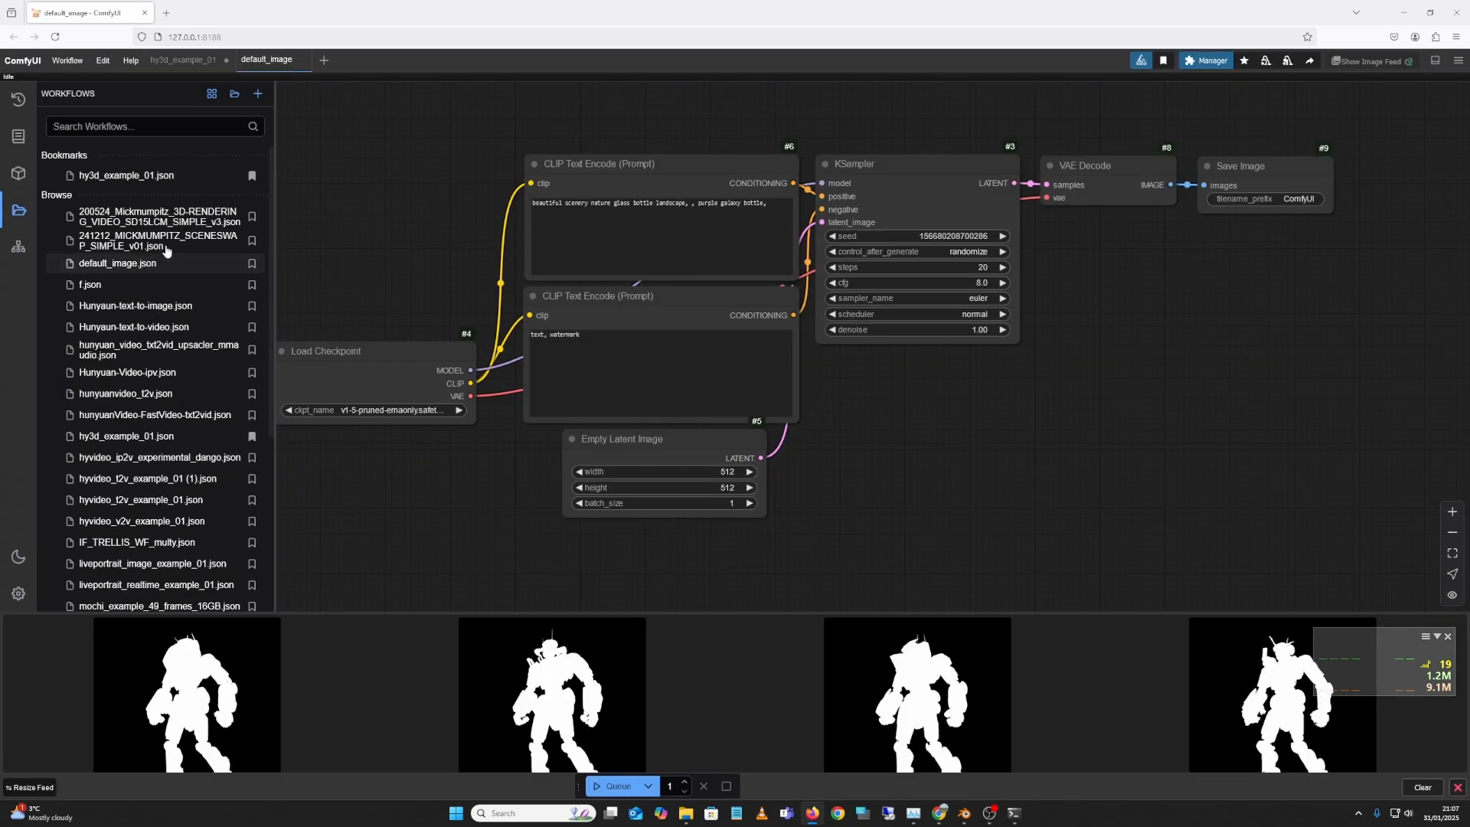
# Step: Search the saved workflows for "3d" and open hy3d_example_01.json
pyautogui.click(154, 128)
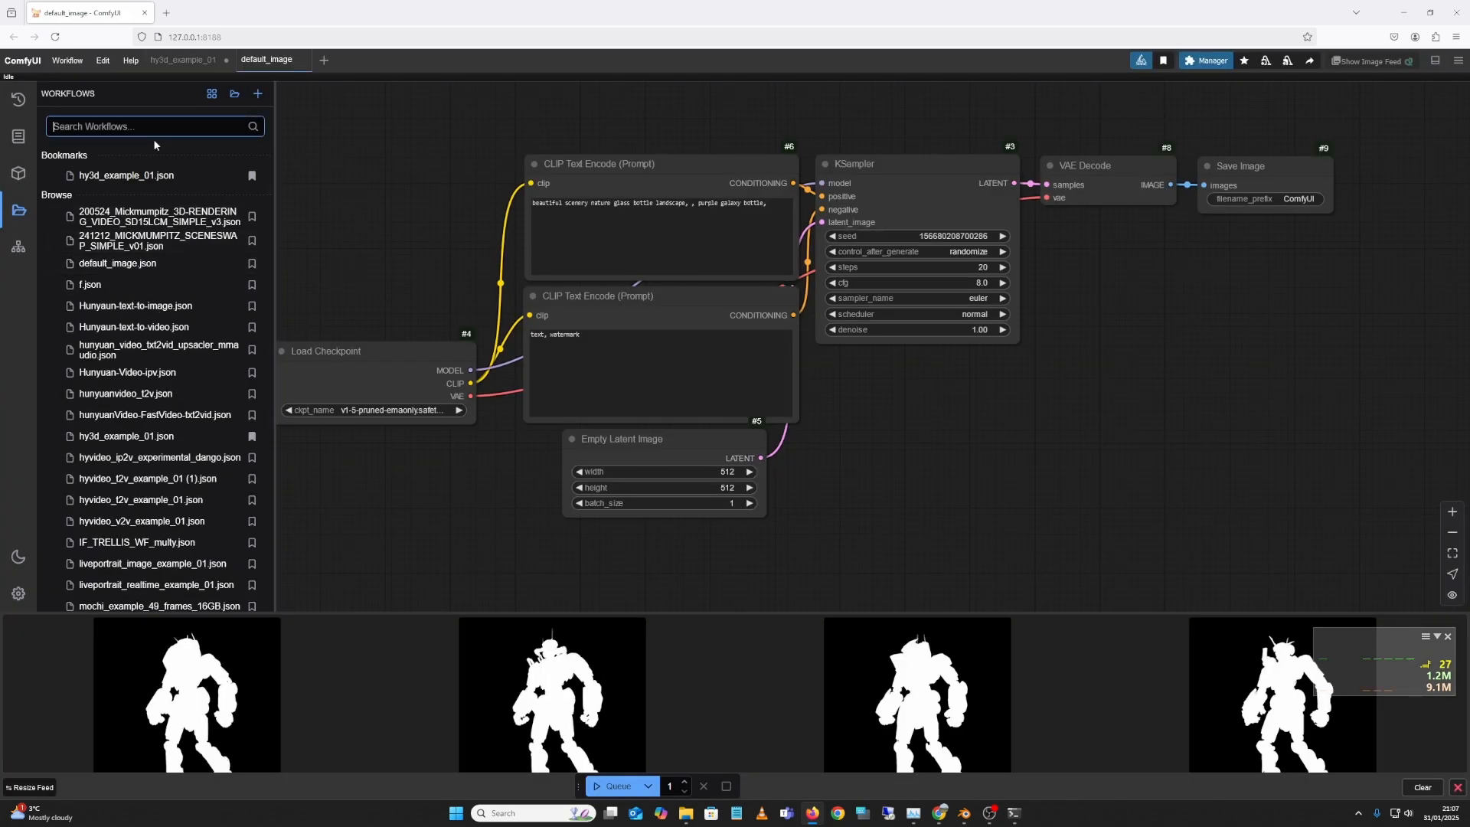
pyautogui.write('3d')
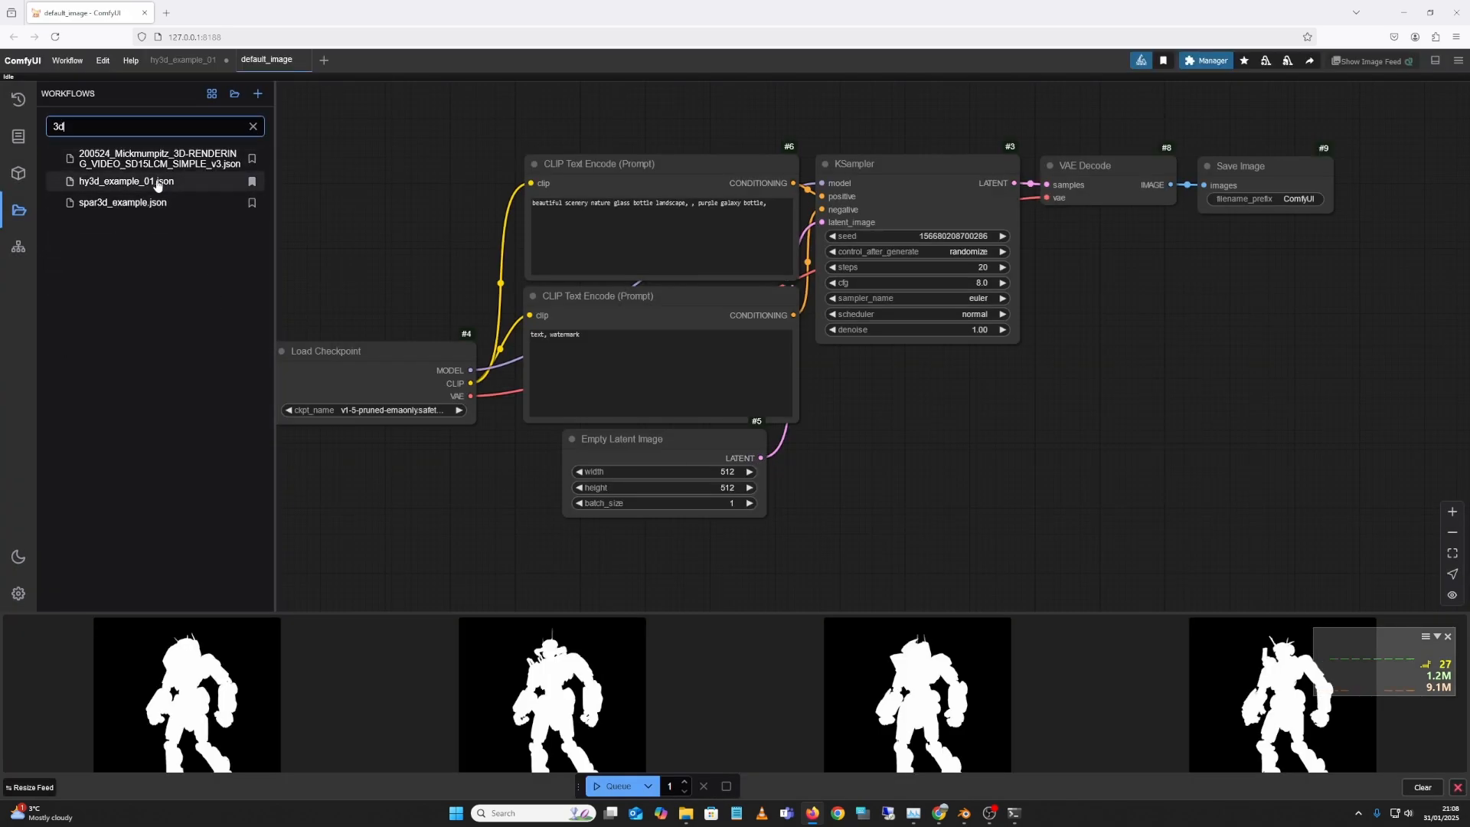
pyautogui.click(159, 181)
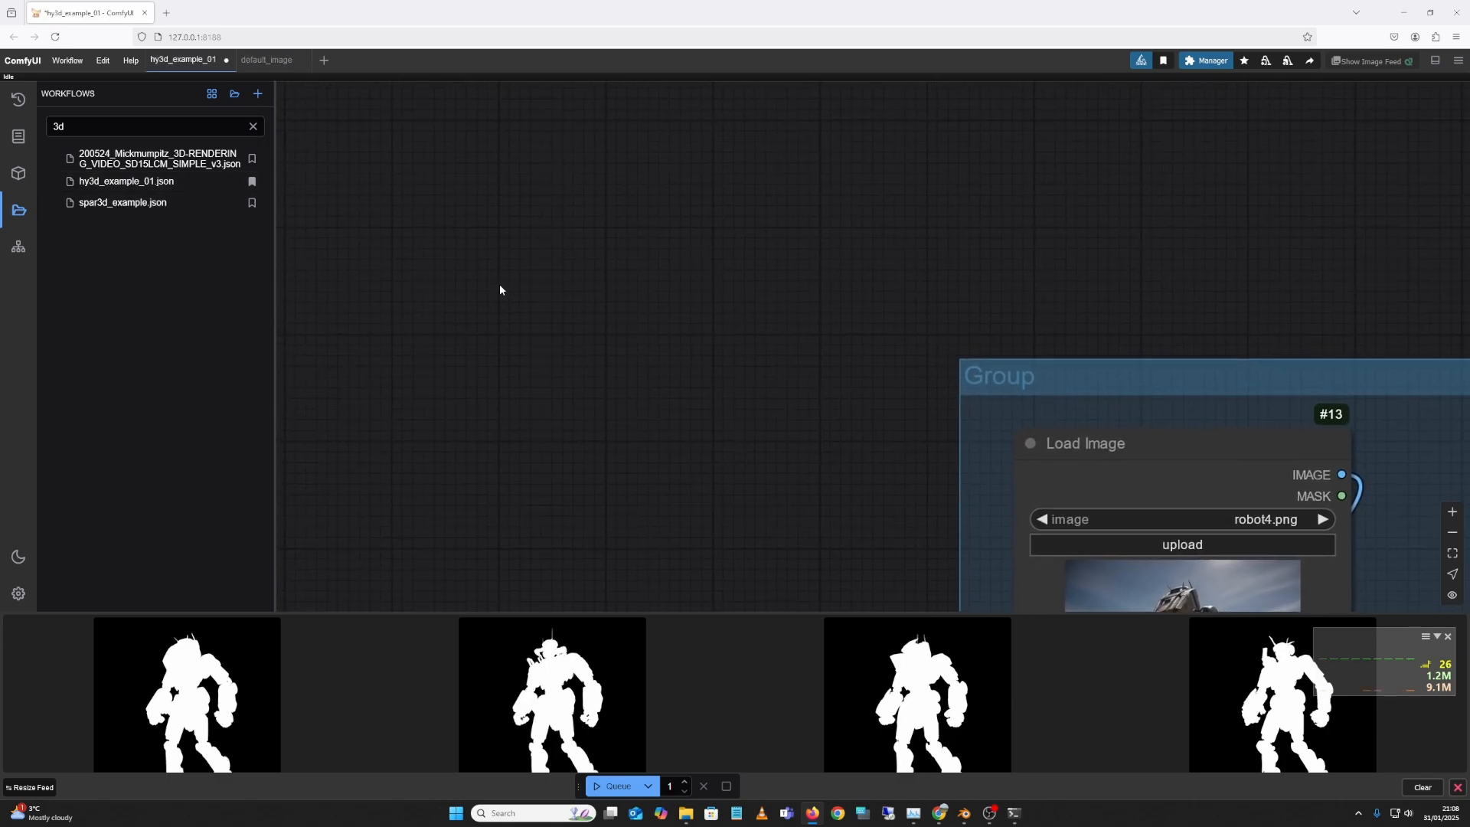
# Step: Filter the saved workflows by "def" and insert default_image.json into the hy3d_example_01 workflow
pyautogui.click(252, 127)
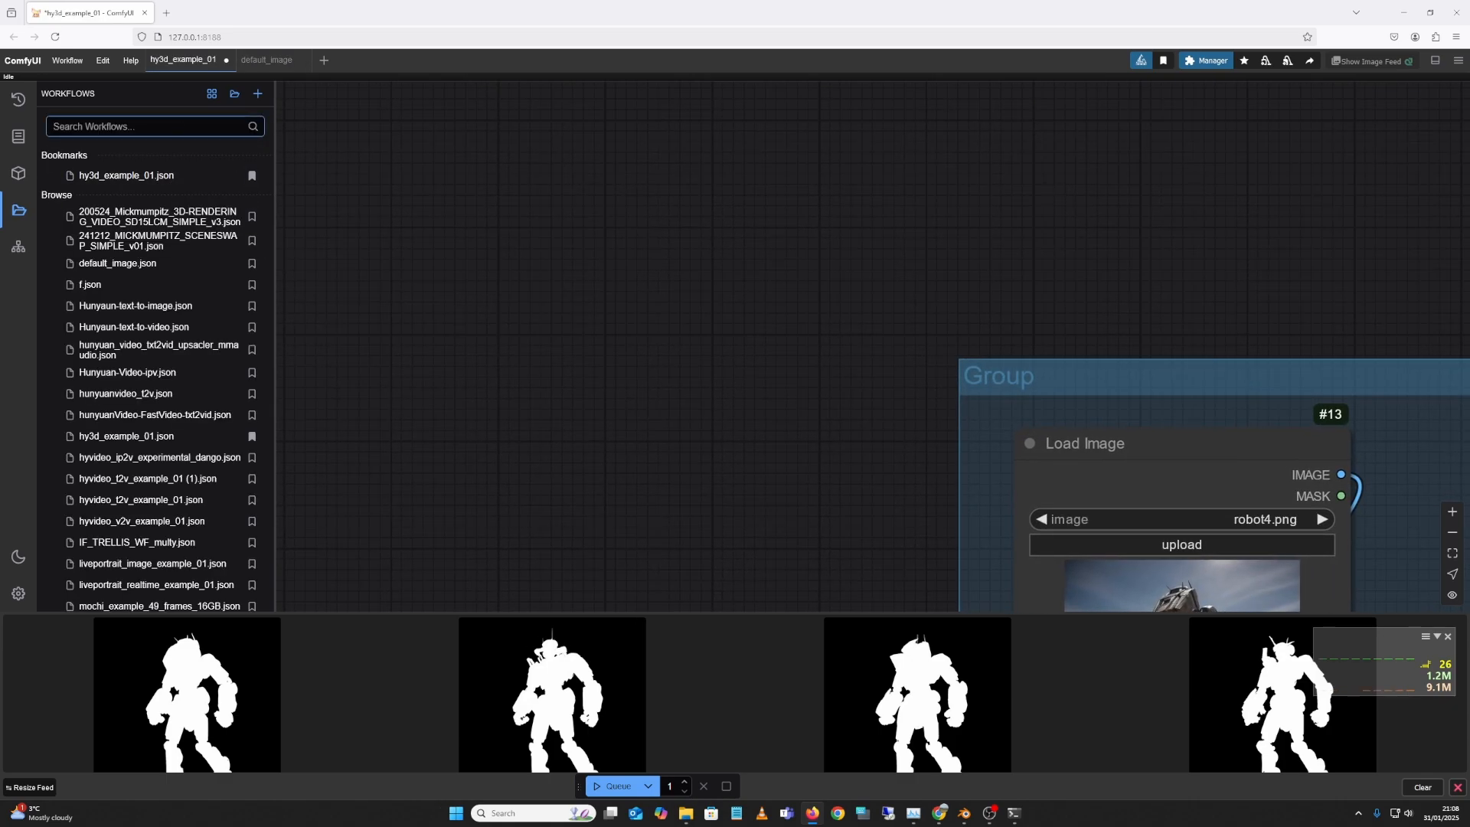
pyautogui.write('i')
pyautogui.press('BackSpace')
pyautogui.write('def')
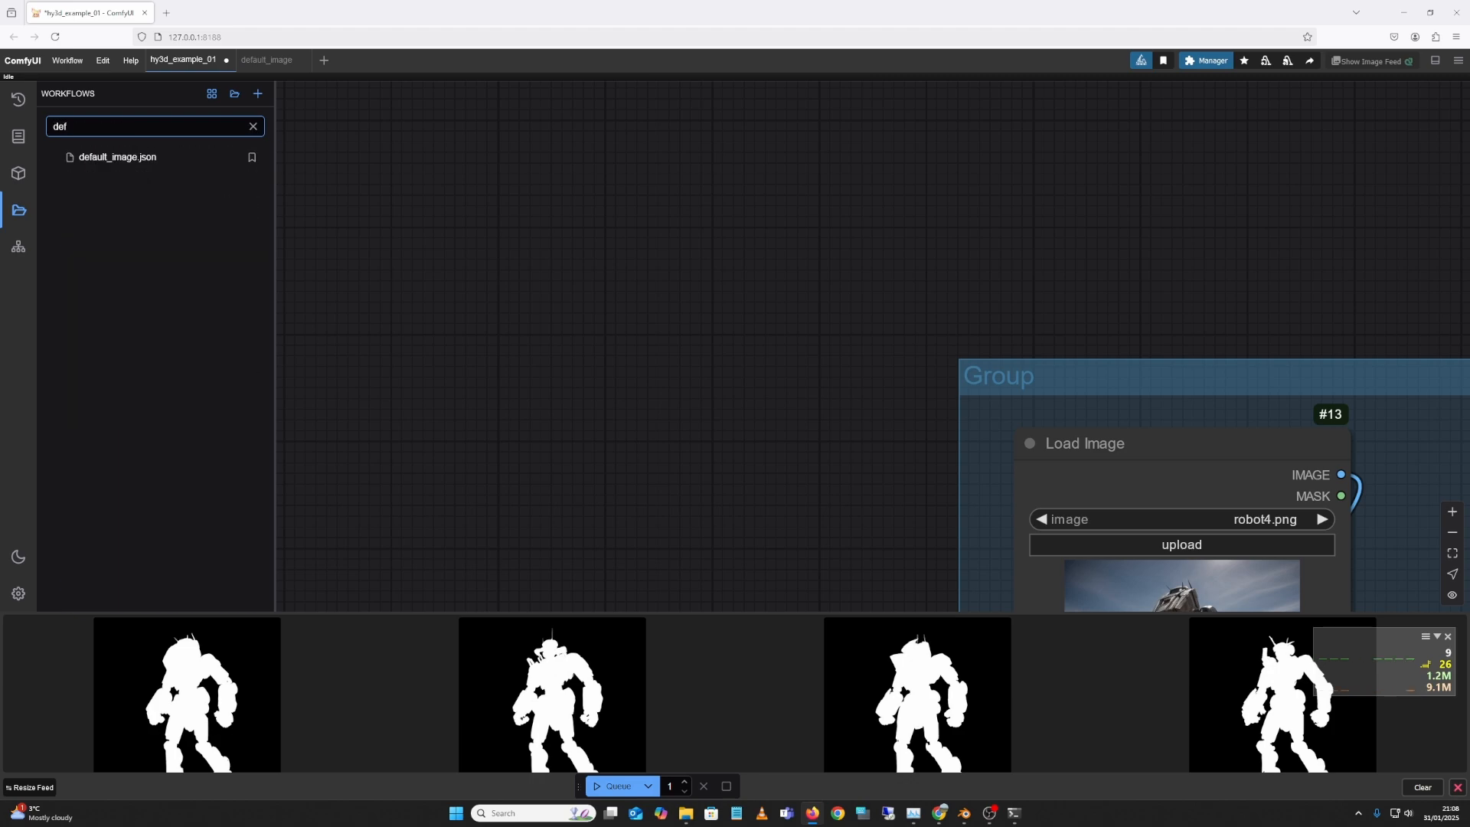
pyautogui.rightClick(112, 157)
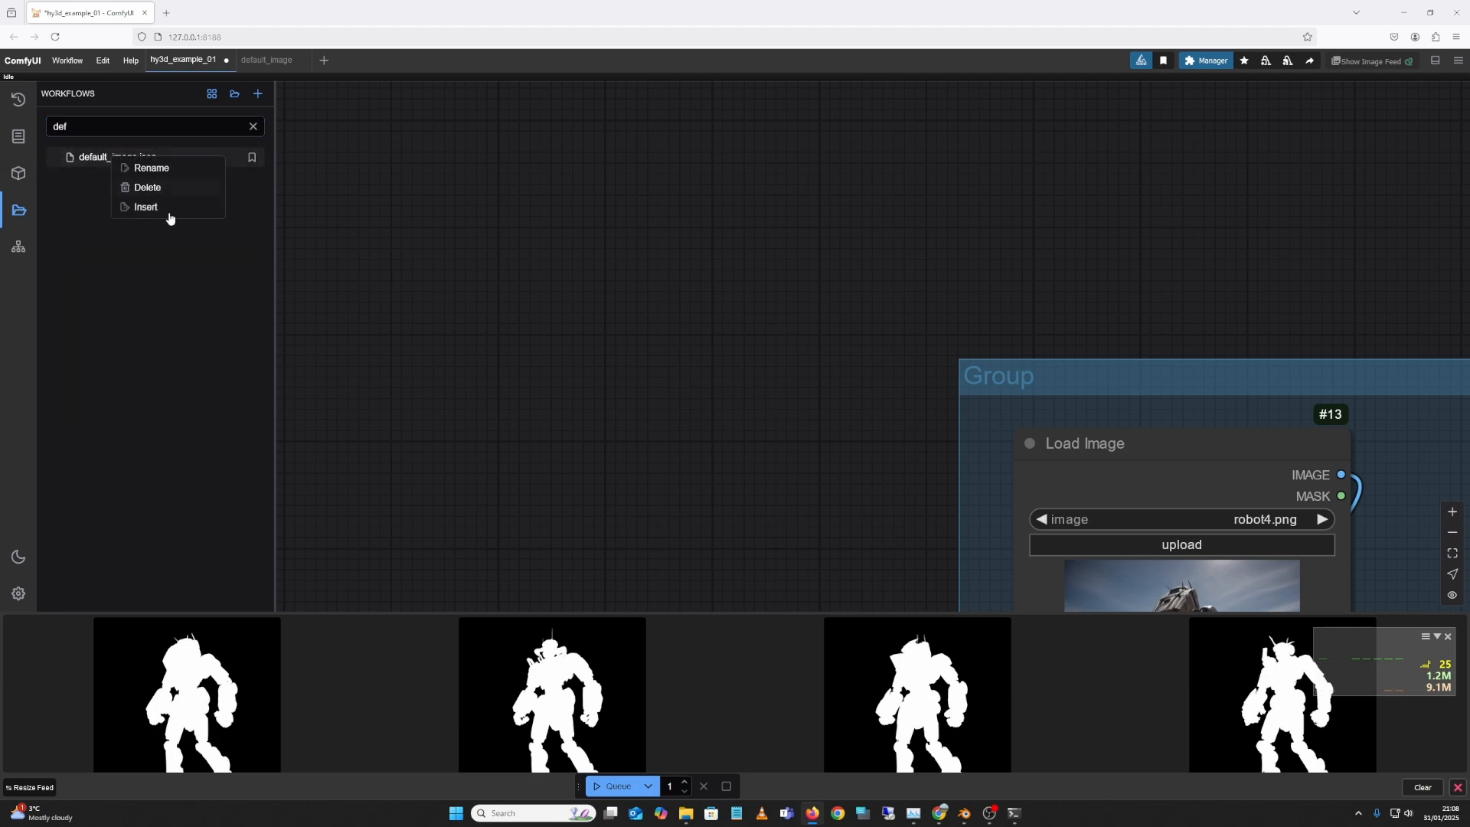
pyautogui.click(147, 206)
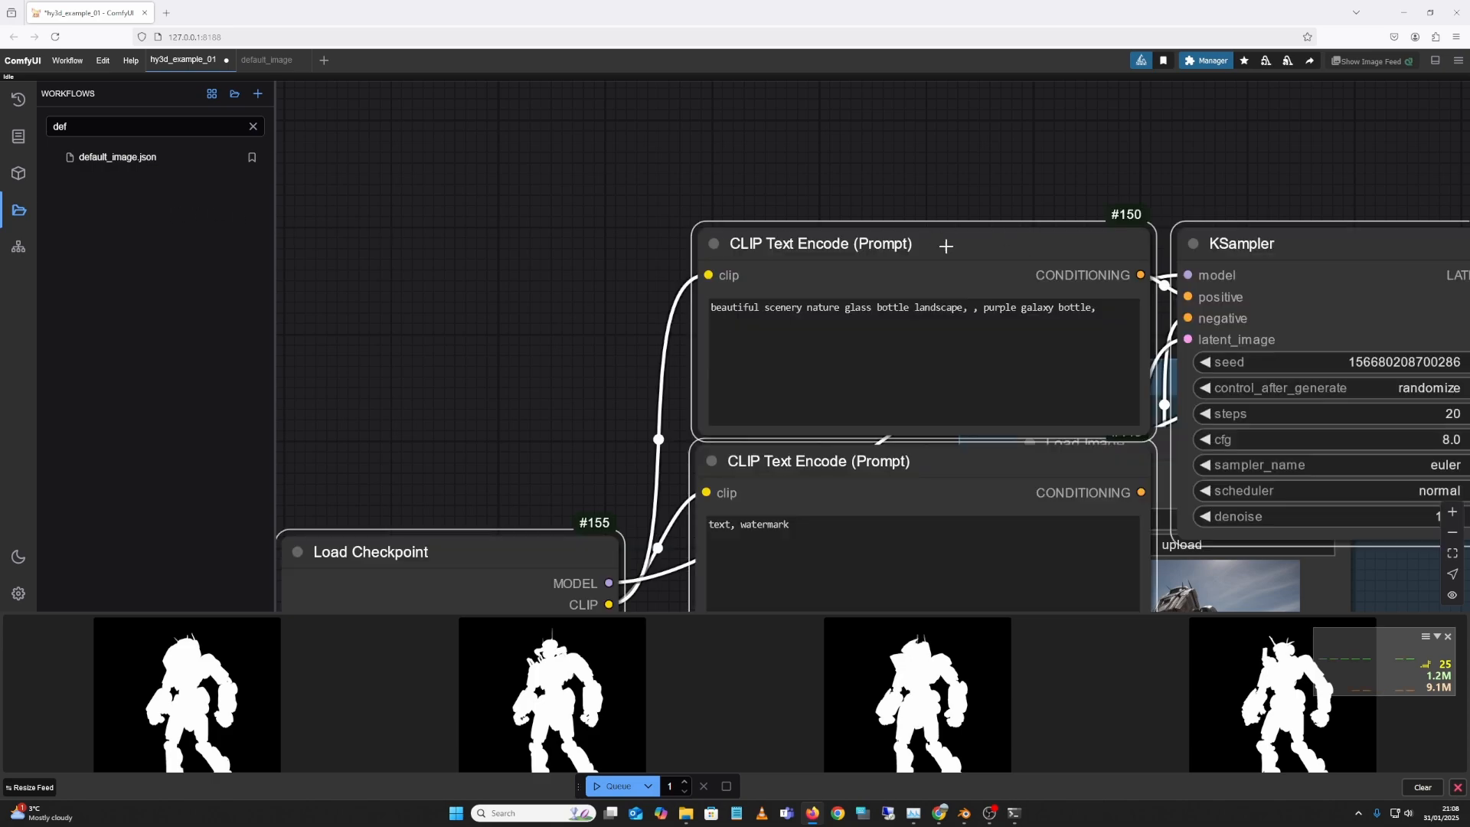
# Step: Move the inserted image generation nodes clear of the Load Image group, to its upper left, and deselect them
pyautogui.moveTo(946, 246); pyautogui.dragTo(155, 166)
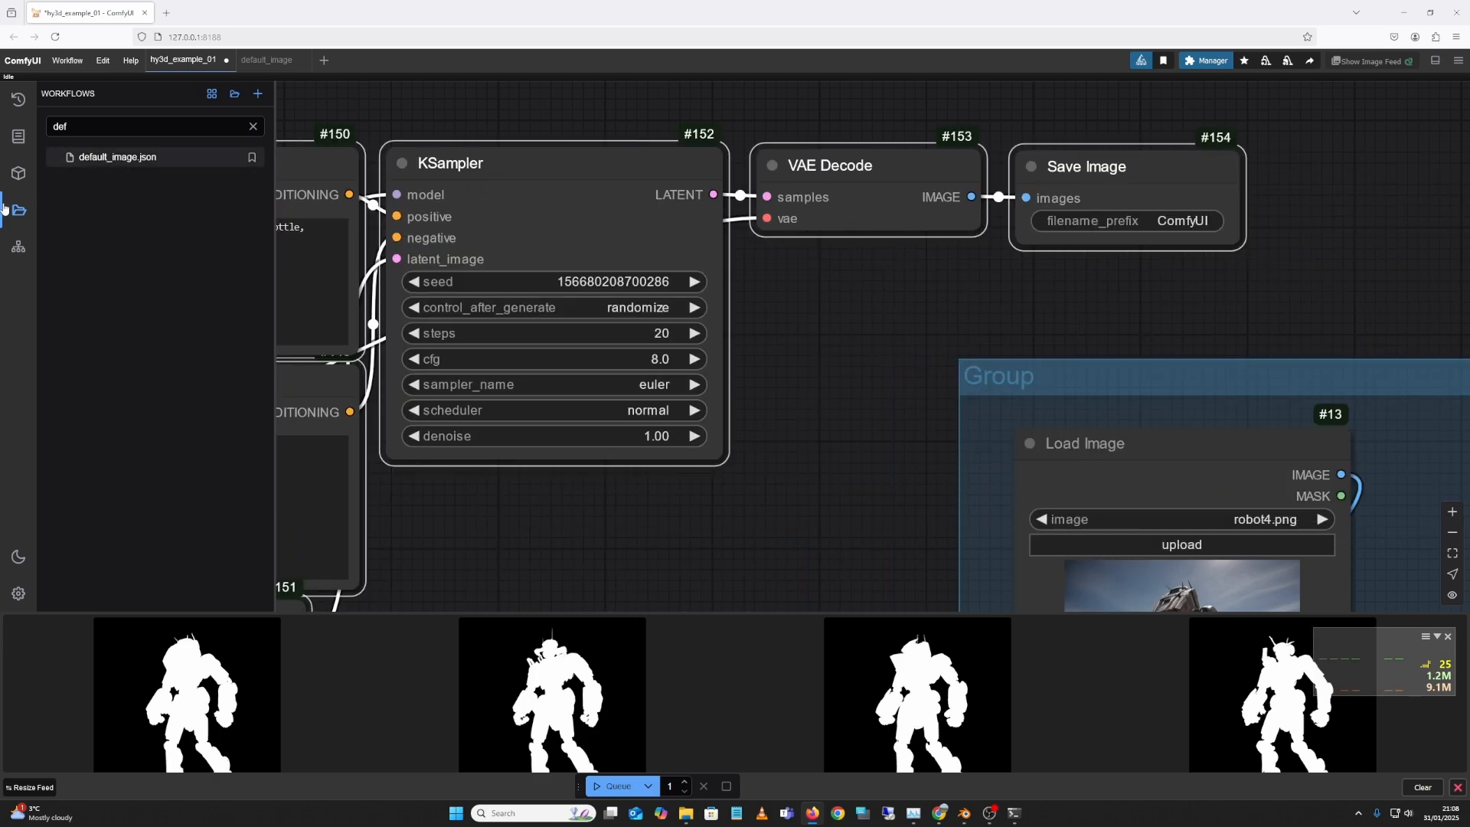
pyautogui.click(1041, 283)
pyautogui.moveTo(1286, 348); pyautogui.dragTo(972, 184)
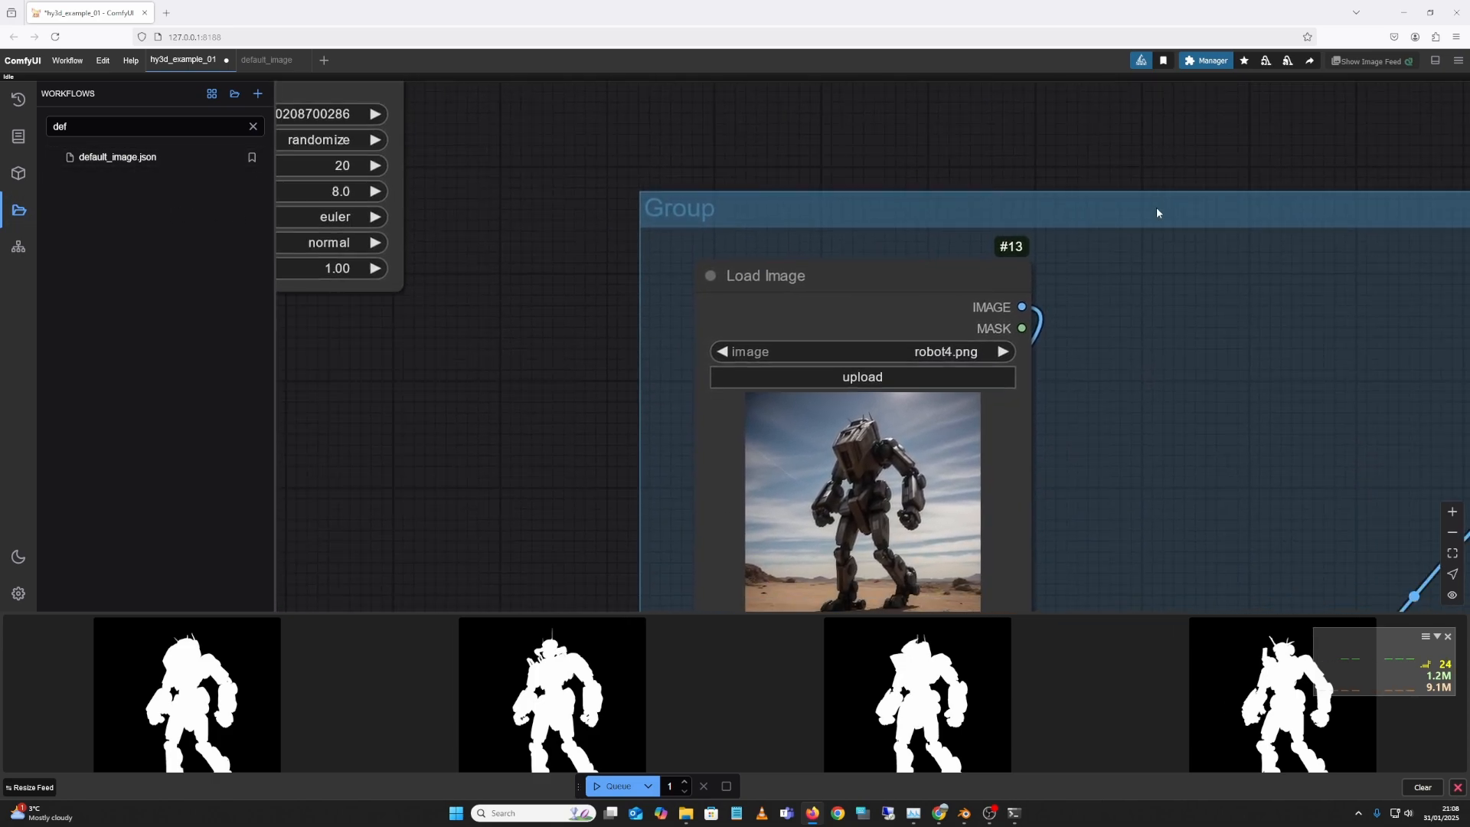
# Step: Connect the VAE Decode node's IMAGE output to the Image Resize node's image input, replacing the Load Image link
pyautogui.moveTo(1269, 233); pyautogui.dragTo(1283, 277)
pyautogui.click(1451, 539)
pyautogui.click(1450, 540)
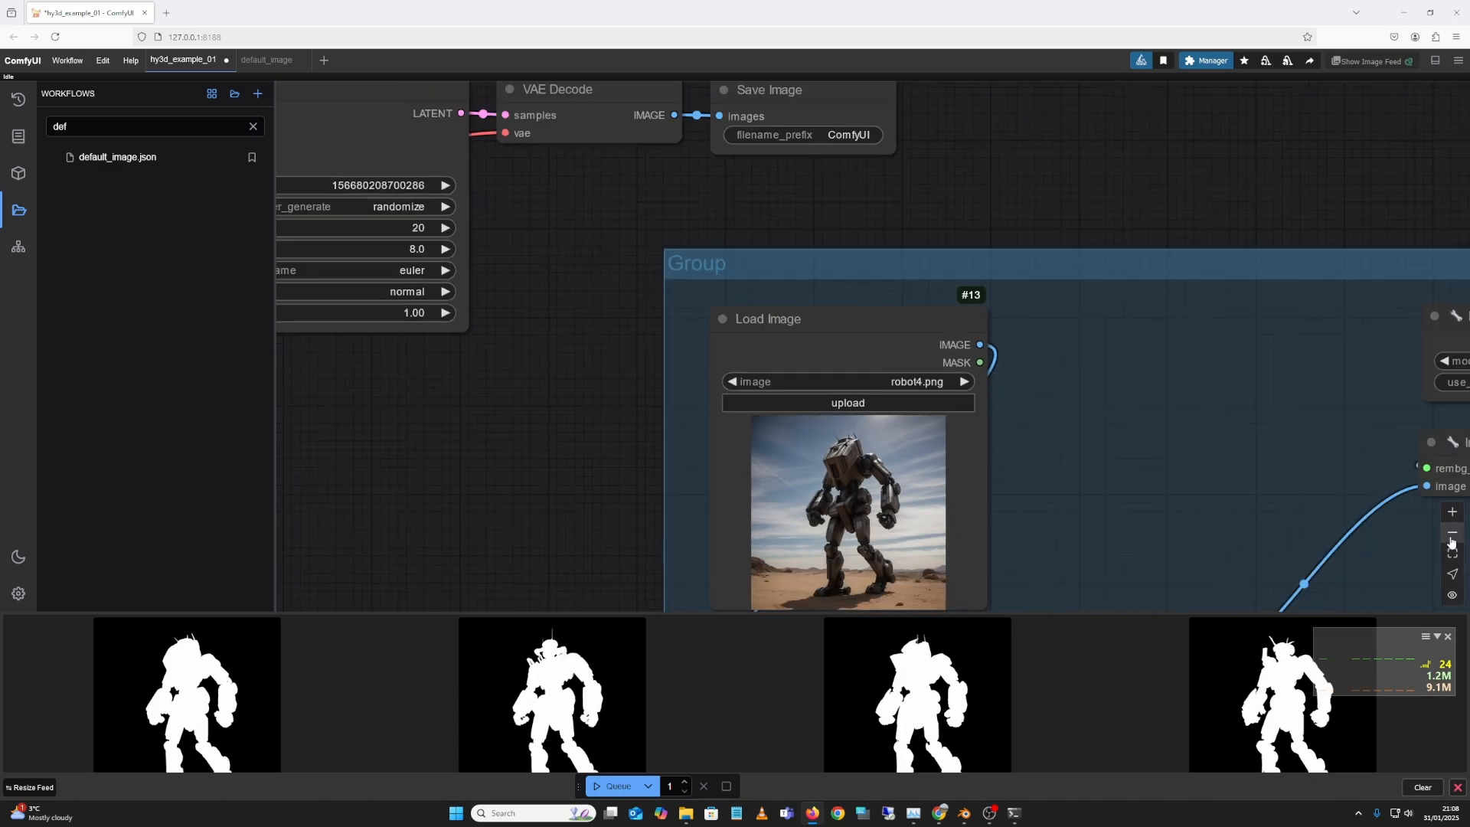
pyautogui.moveTo(1189, 386); pyautogui.dragTo(1165, 229)
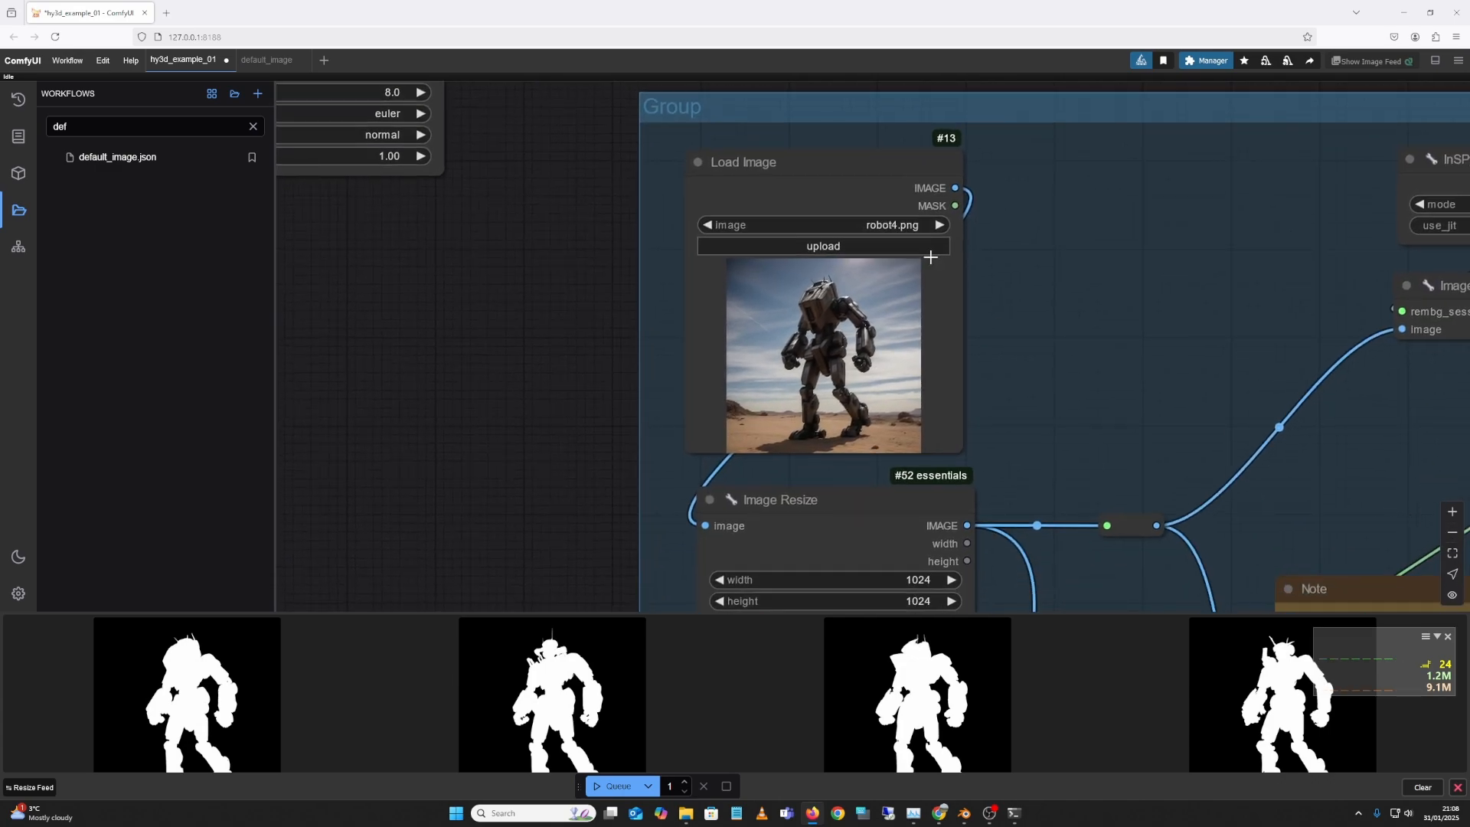
pyautogui.moveTo(1145, 403); pyautogui.dragTo(1148, 521)
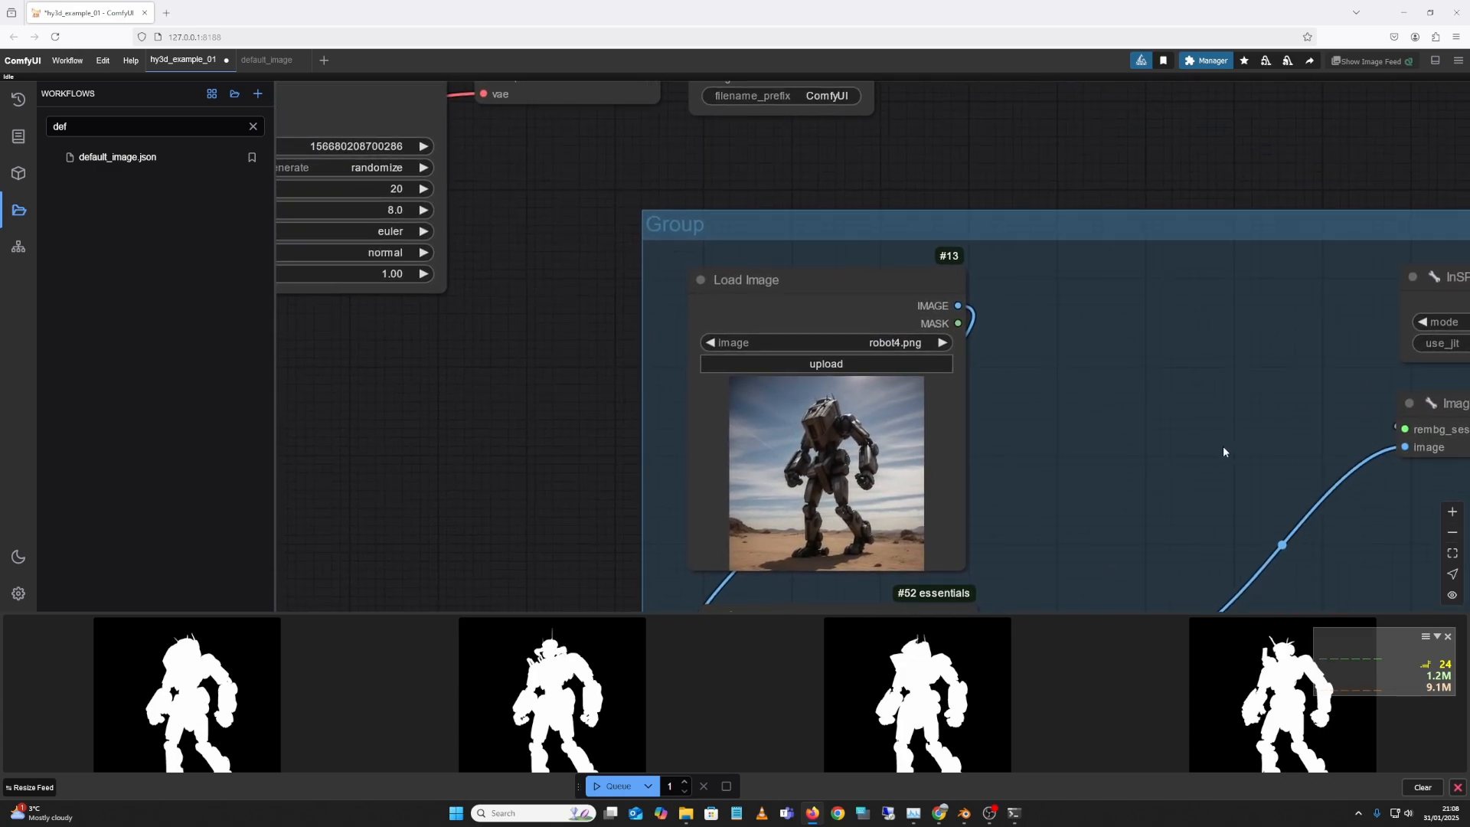
pyautogui.click(1452, 532)
pyautogui.click(1452, 532)
pyautogui.click(1452, 532)
pyautogui.click(1454, 530)
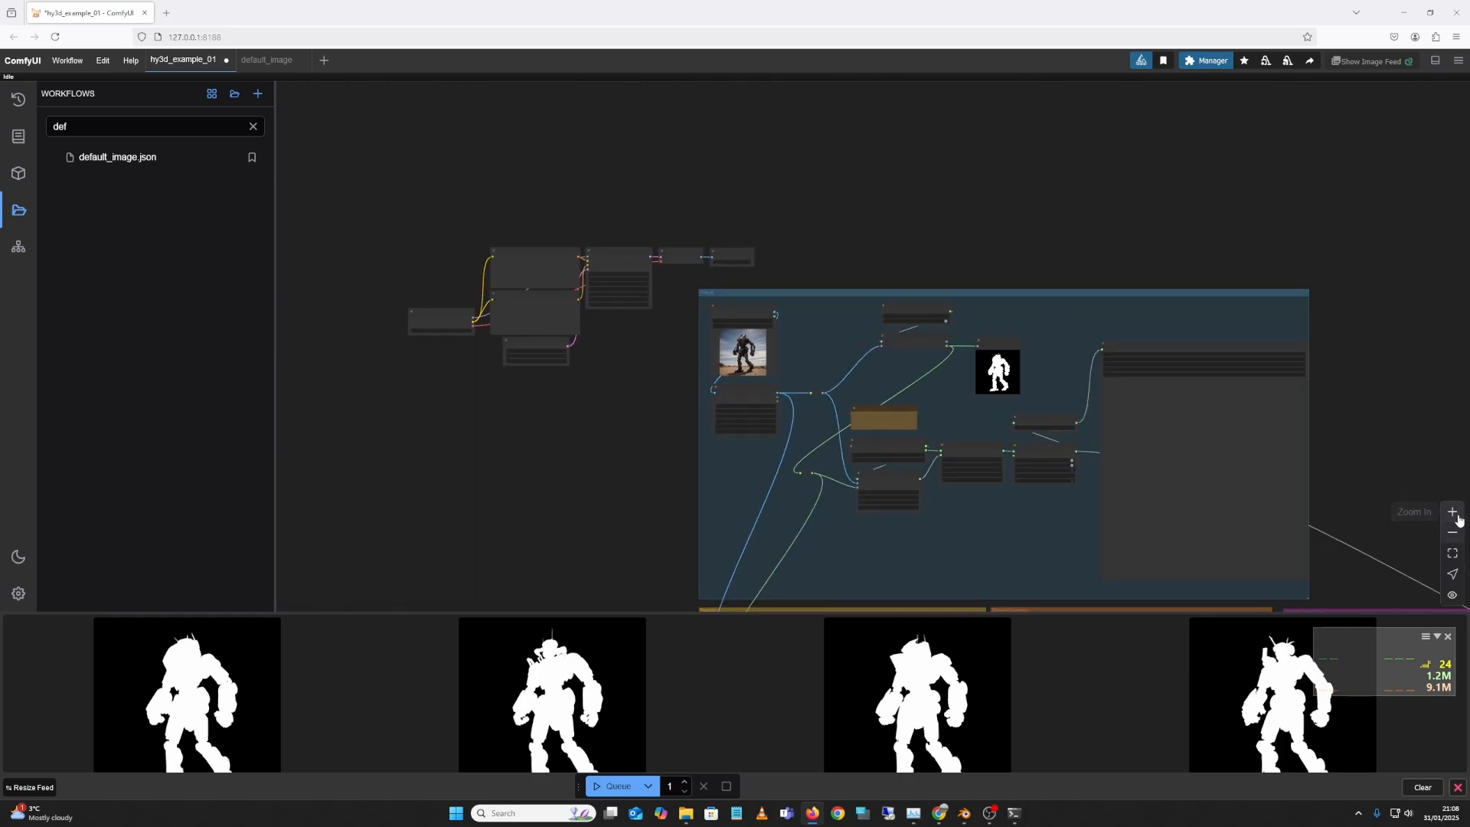
pyautogui.click(1455, 517)
pyautogui.click(1454, 519)
pyautogui.scroll(5, 718, 315)
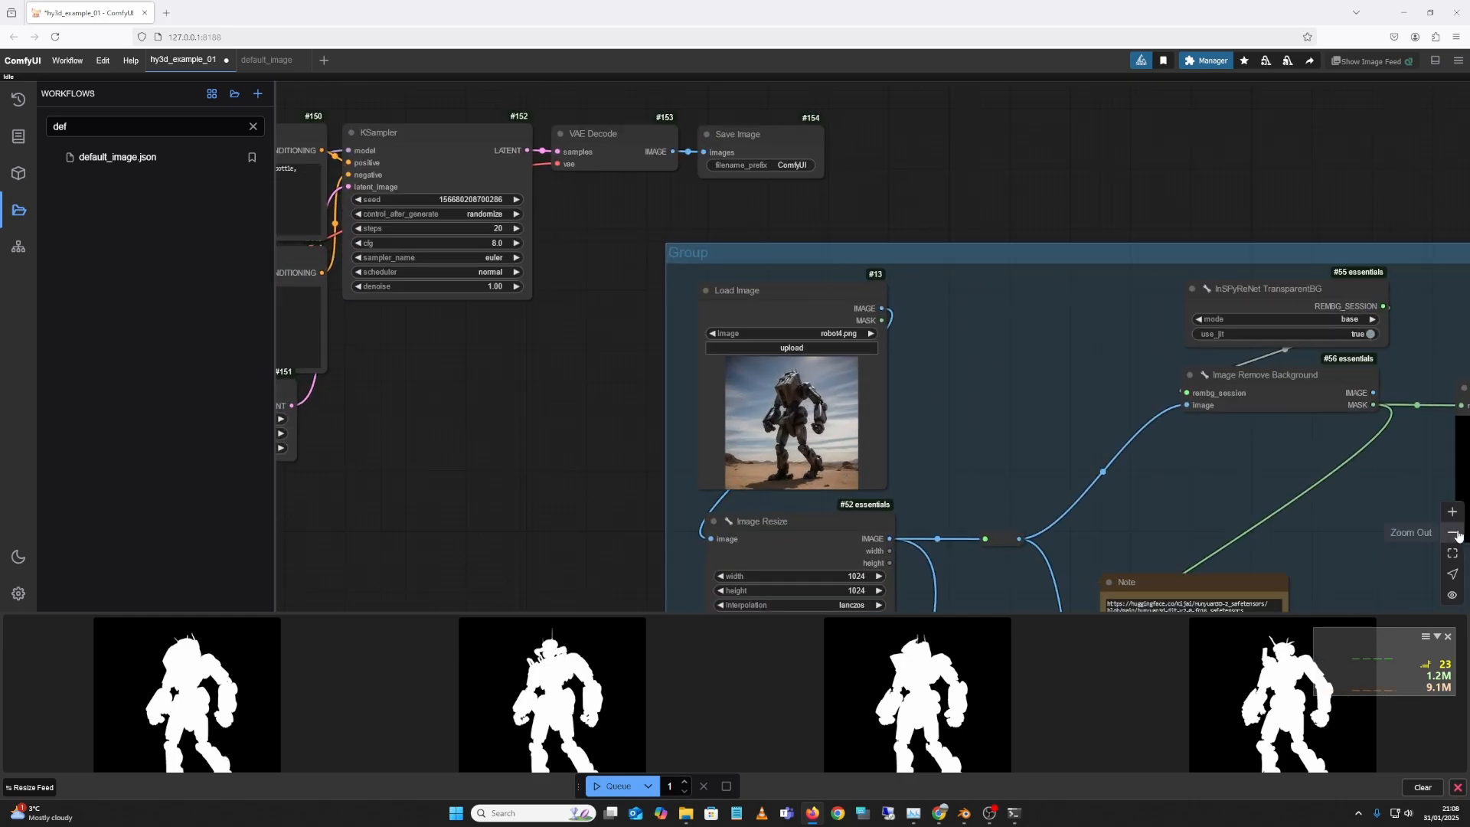
pyautogui.moveTo(669, 135); pyautogui.dragTo(710, 561)
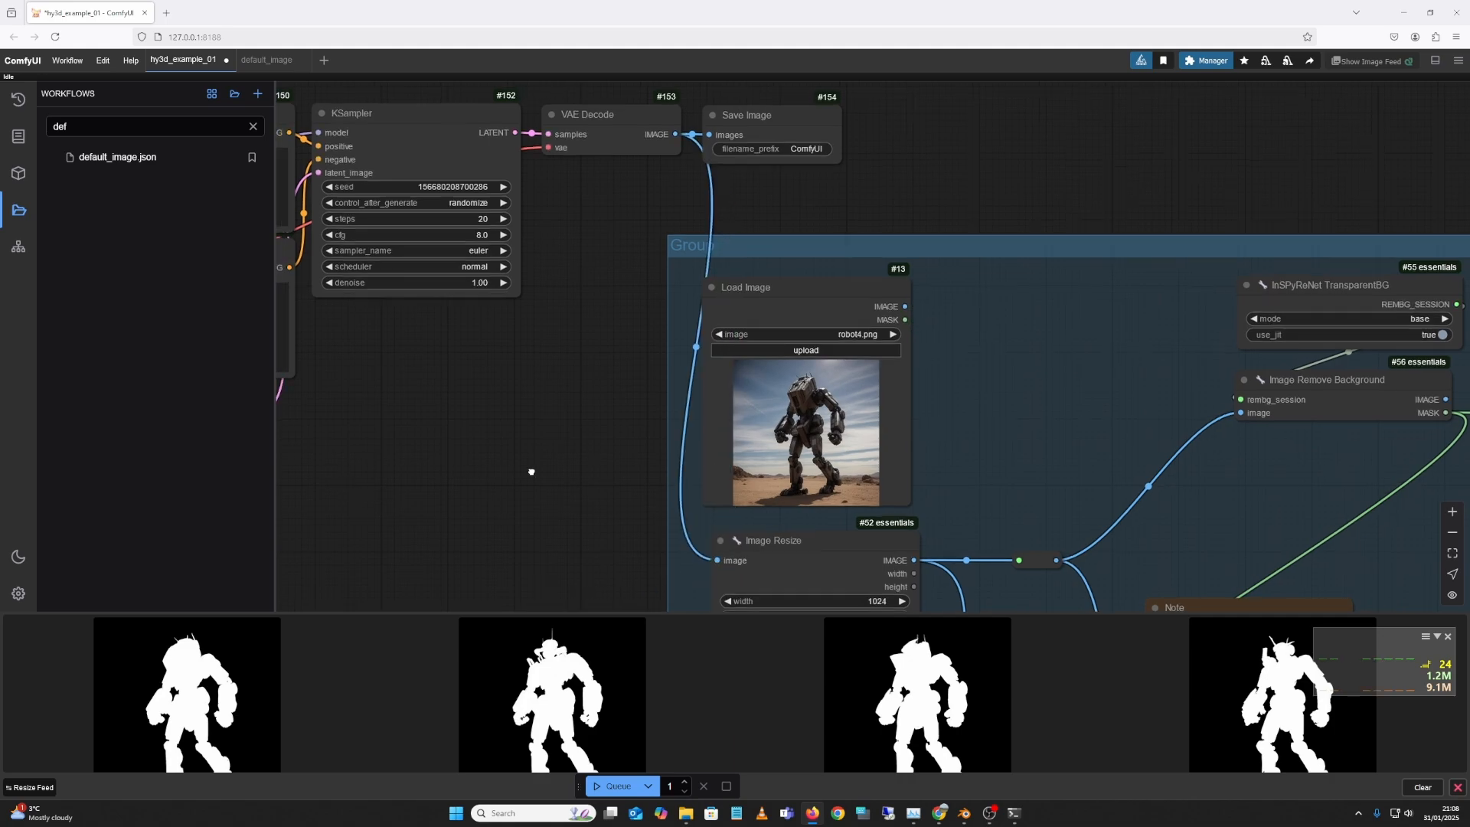
# Step: Set the Empty Latent Image node's width and height to 1024 each
pyautogui.moveTo(305, 467); pyautogui.dragTo(682, 503)
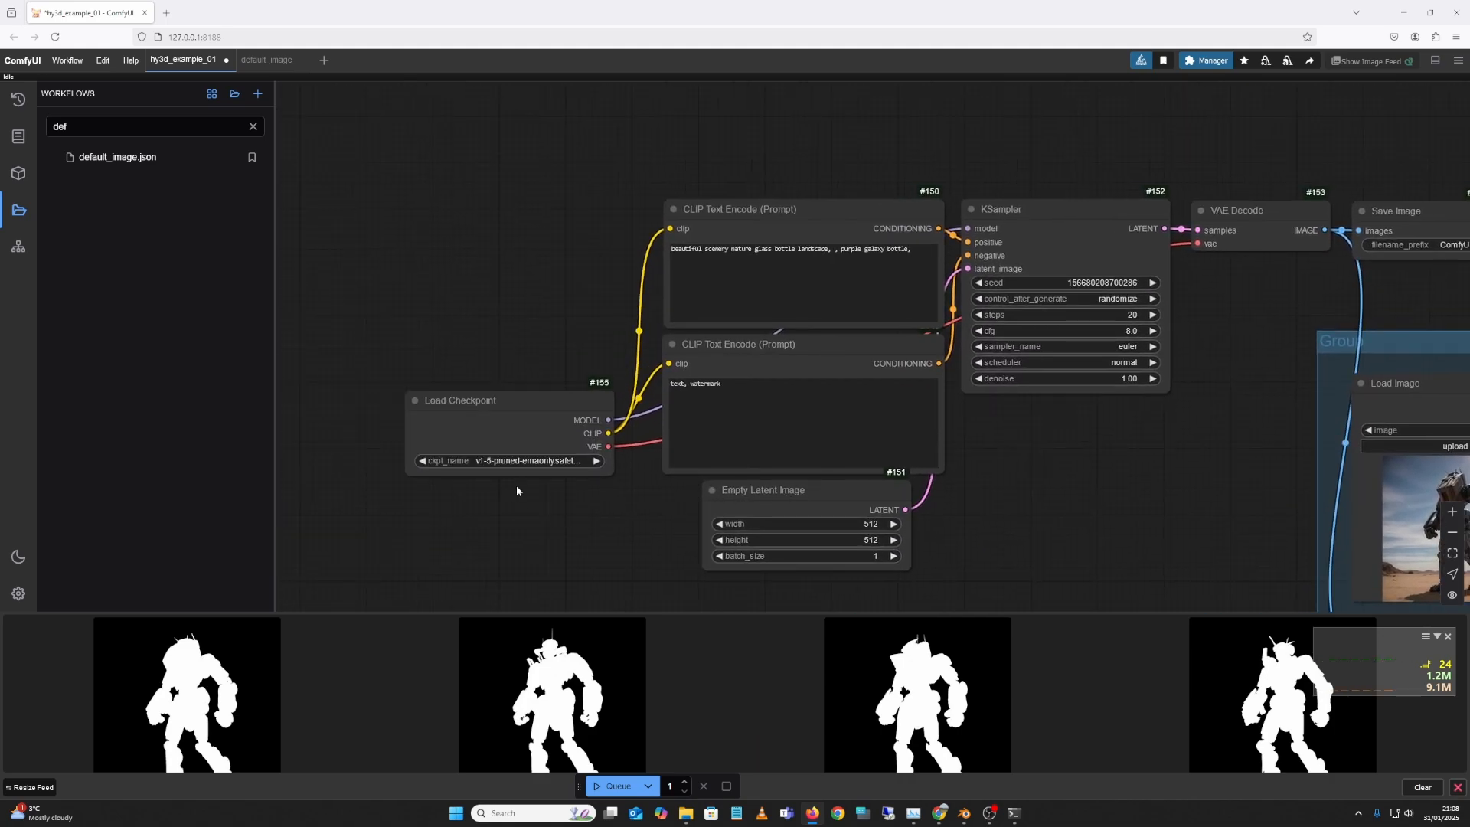
pyautogui.moveTo(903, 519); pyautogui.dragTo(818, 521)
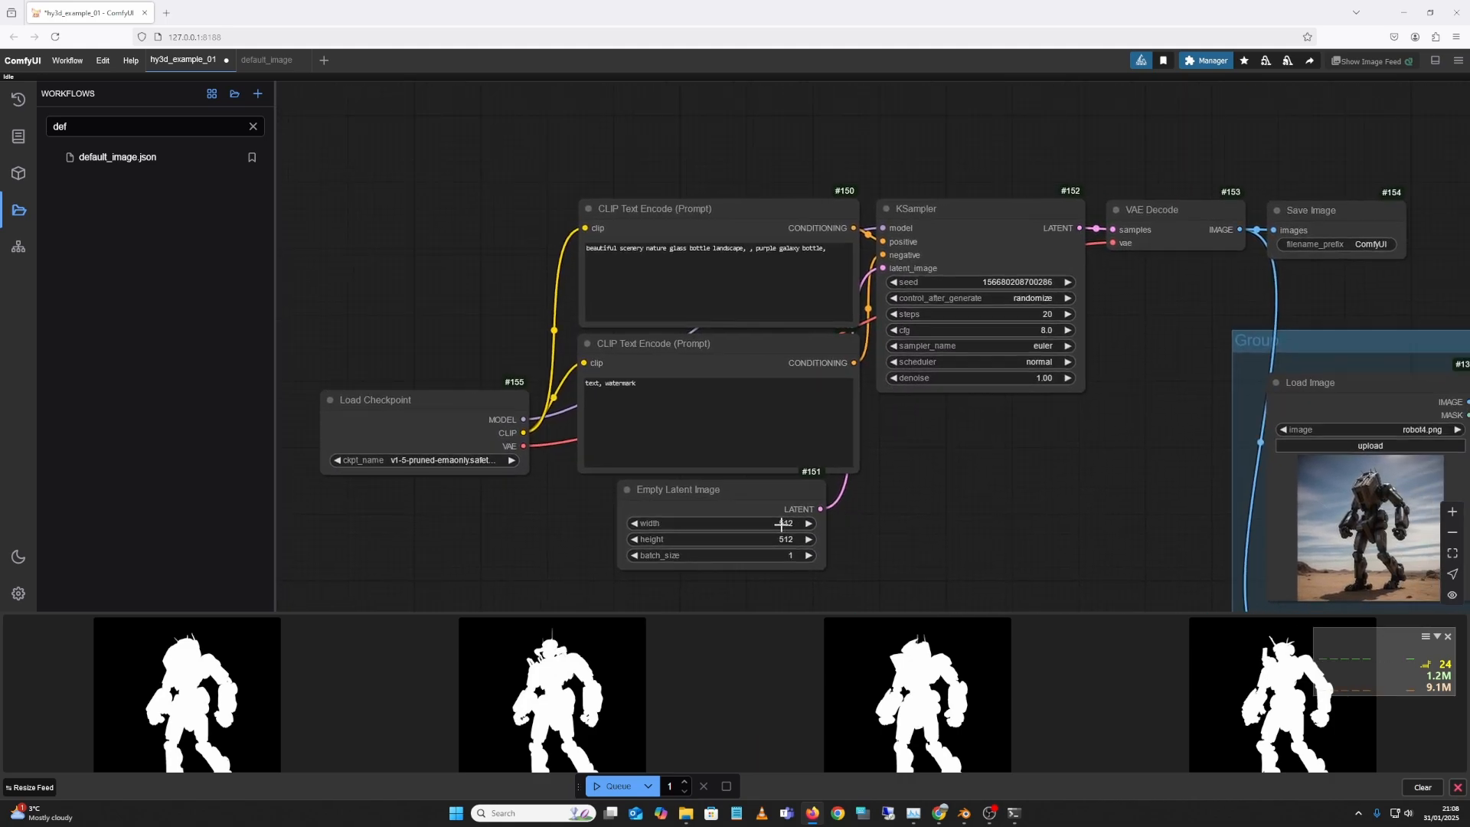
pyautogui.click(780, 525)
pyautogui.write('102')
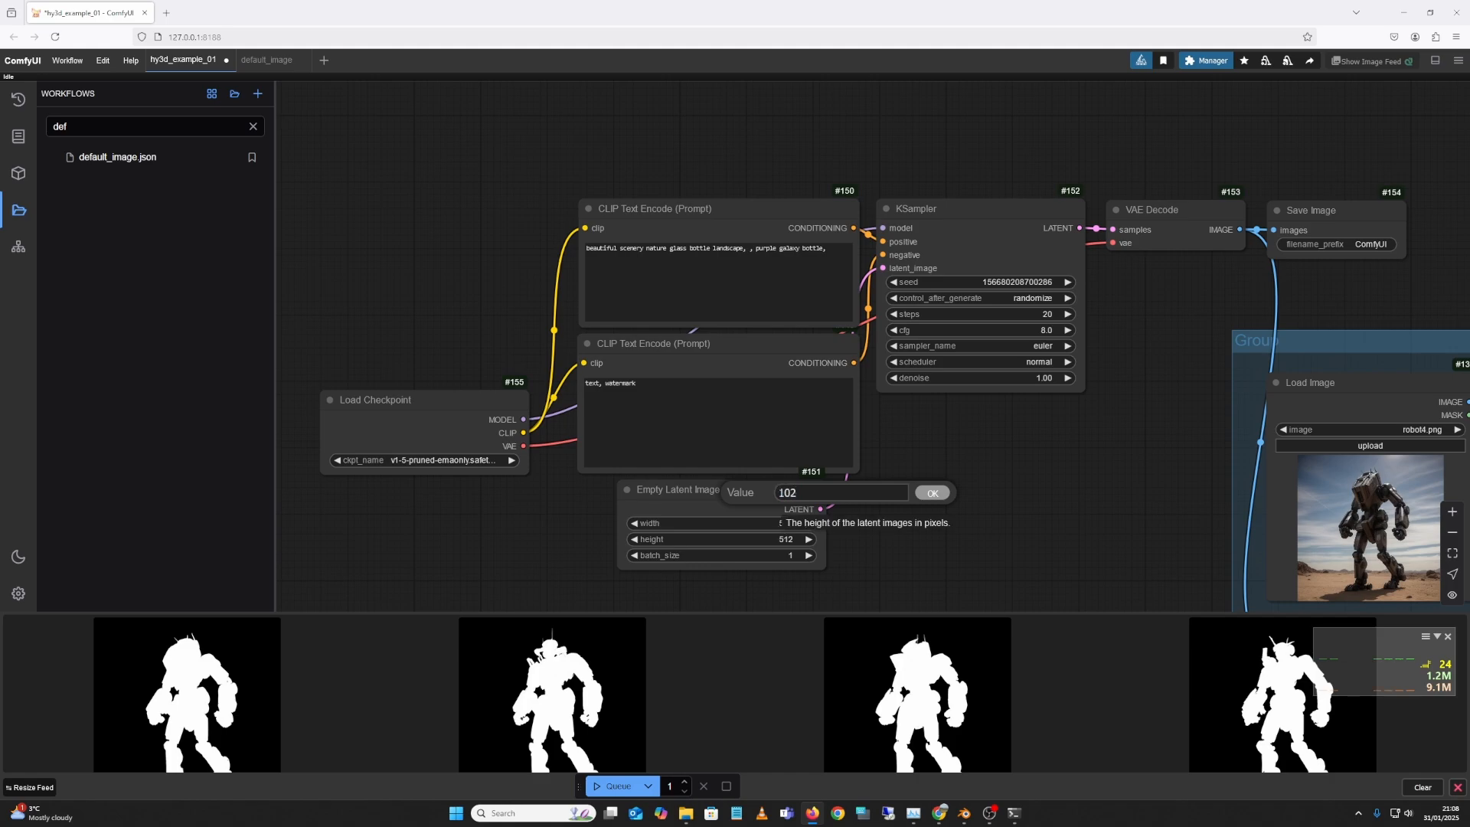
pyautogui.write('4')
pyautogui.press('Return')
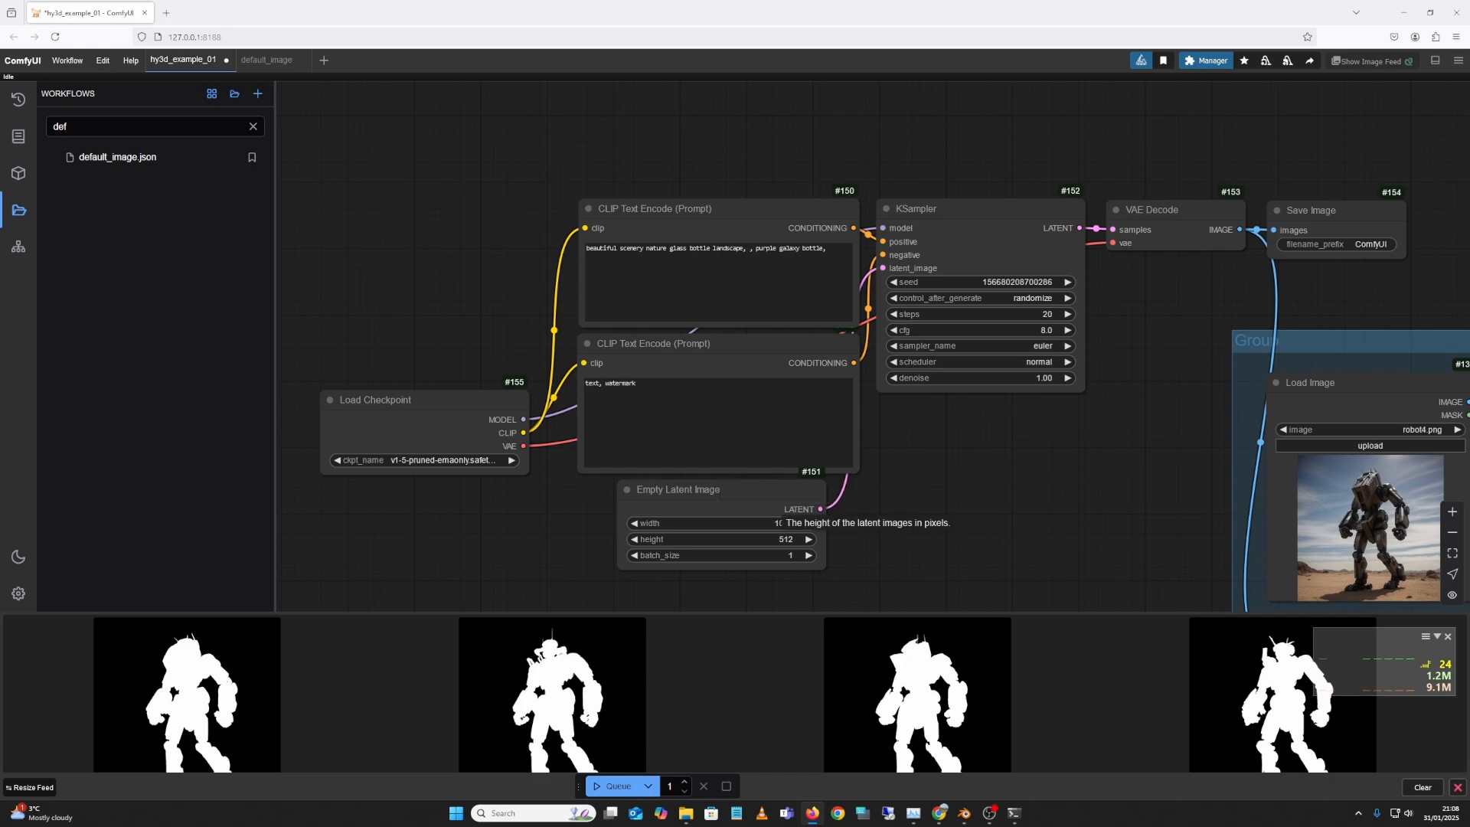
pyautogui.click(782, 548)
pyautogui.write('102')
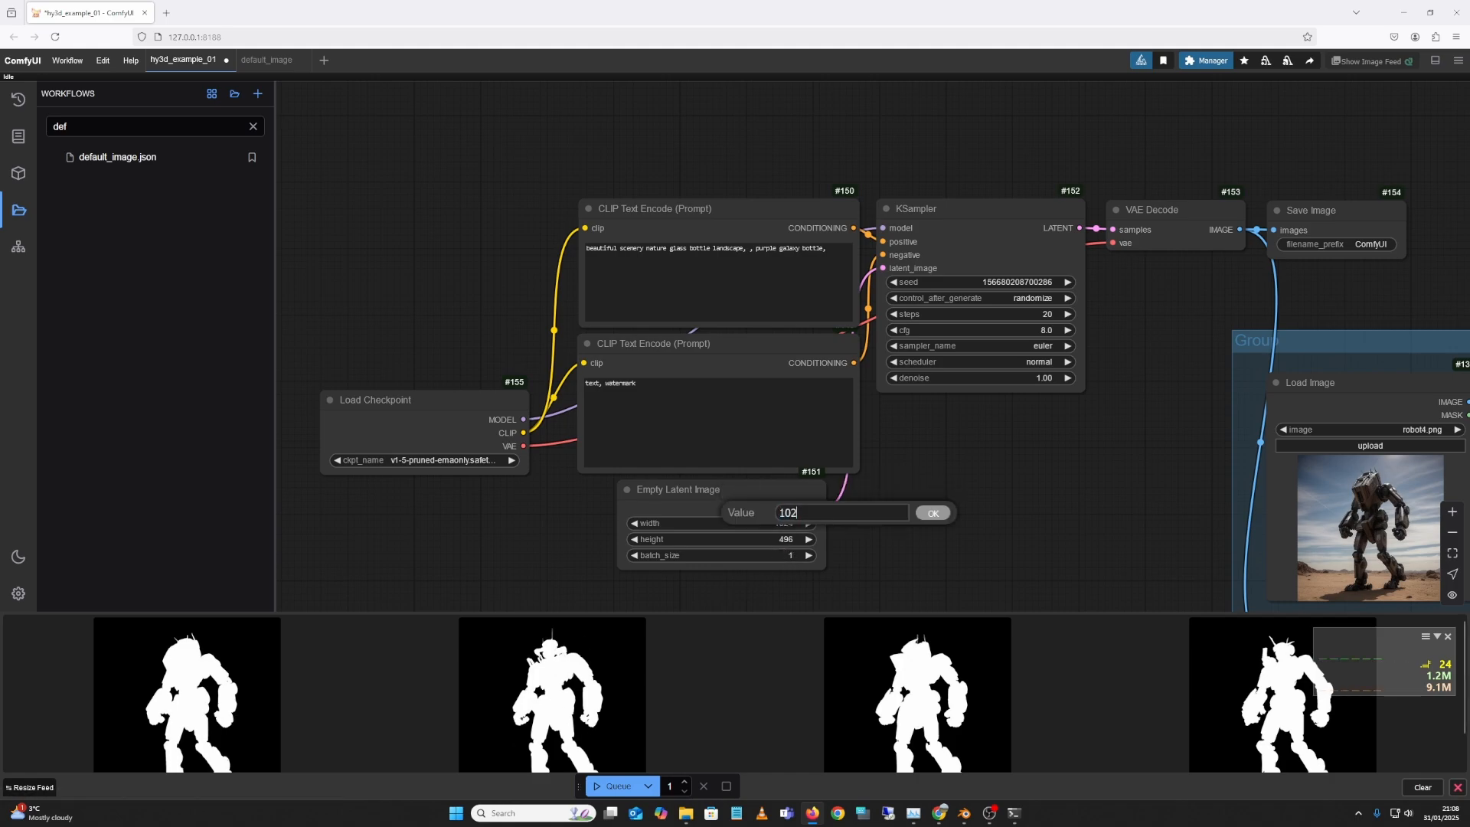
pyautogui.write('4')
pyautogui.press('Return')
# Step: Replace the positive prompt in the upper CLIP Text Encode node with "battle robot"
pyautogui.click(749, 264)
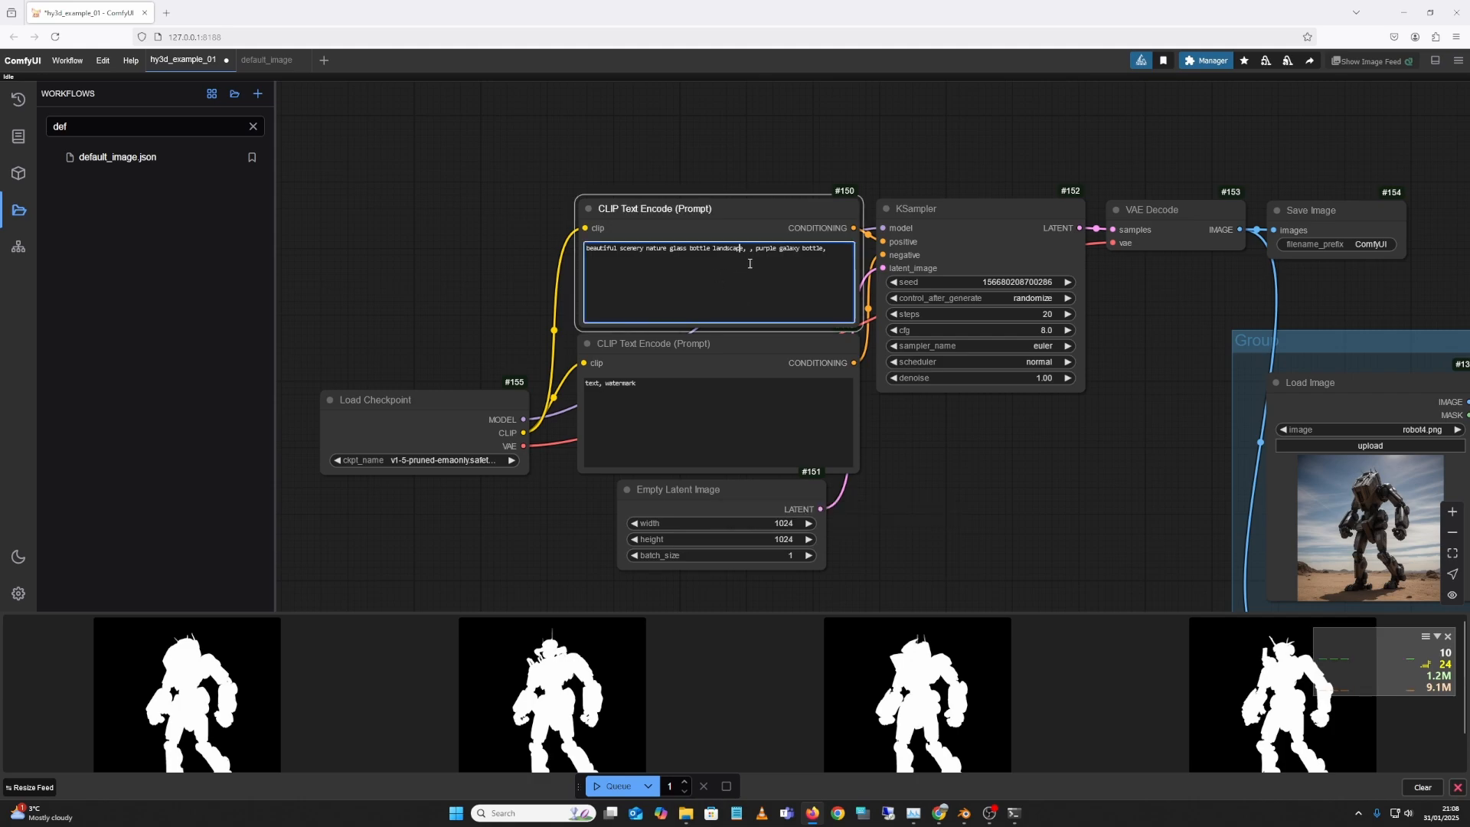
pyautogui.moveTo(749, 263); pyautogui.dragTo(517, 242)
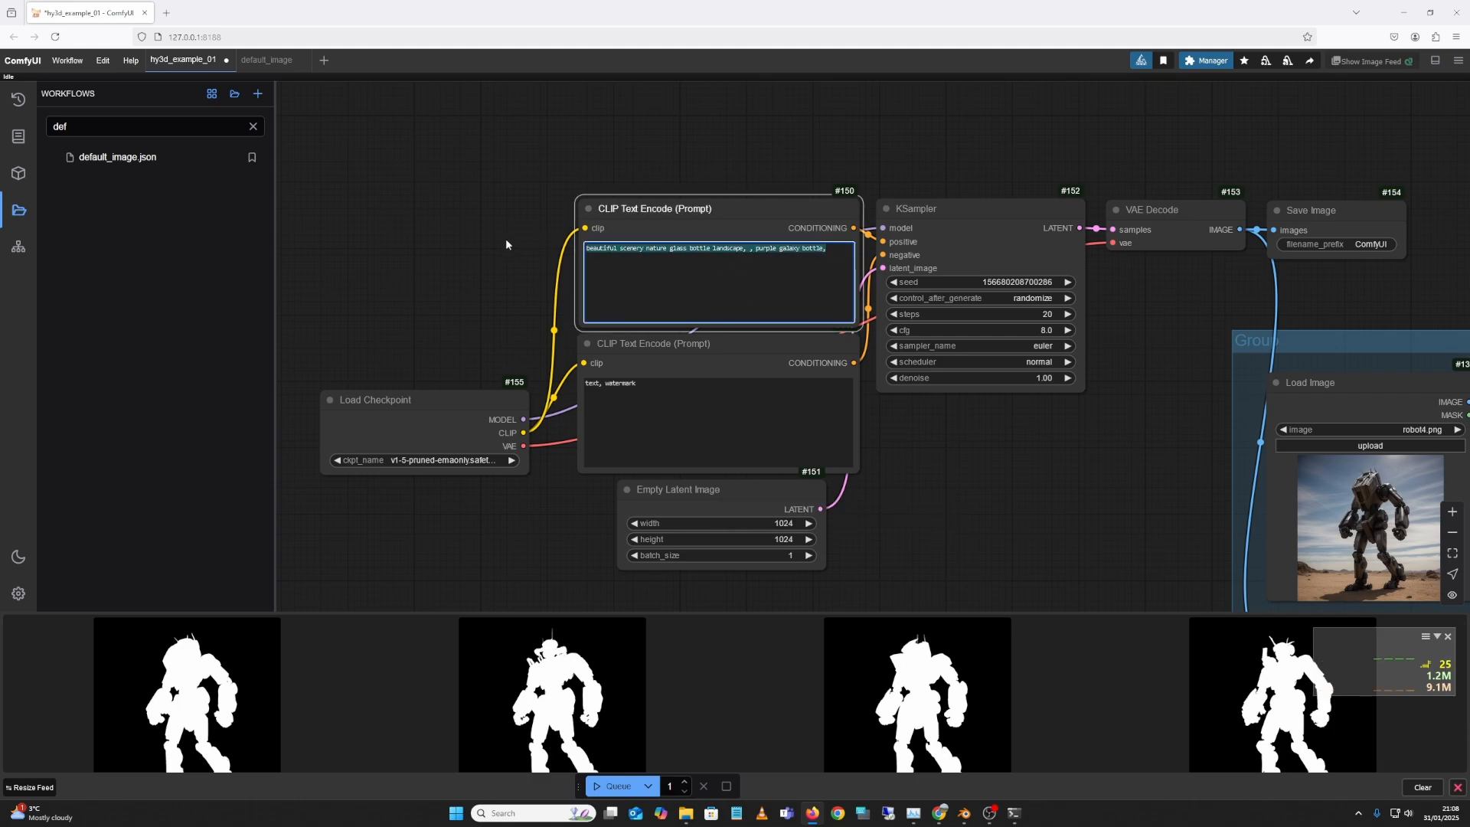
pyautogui.write('battle')
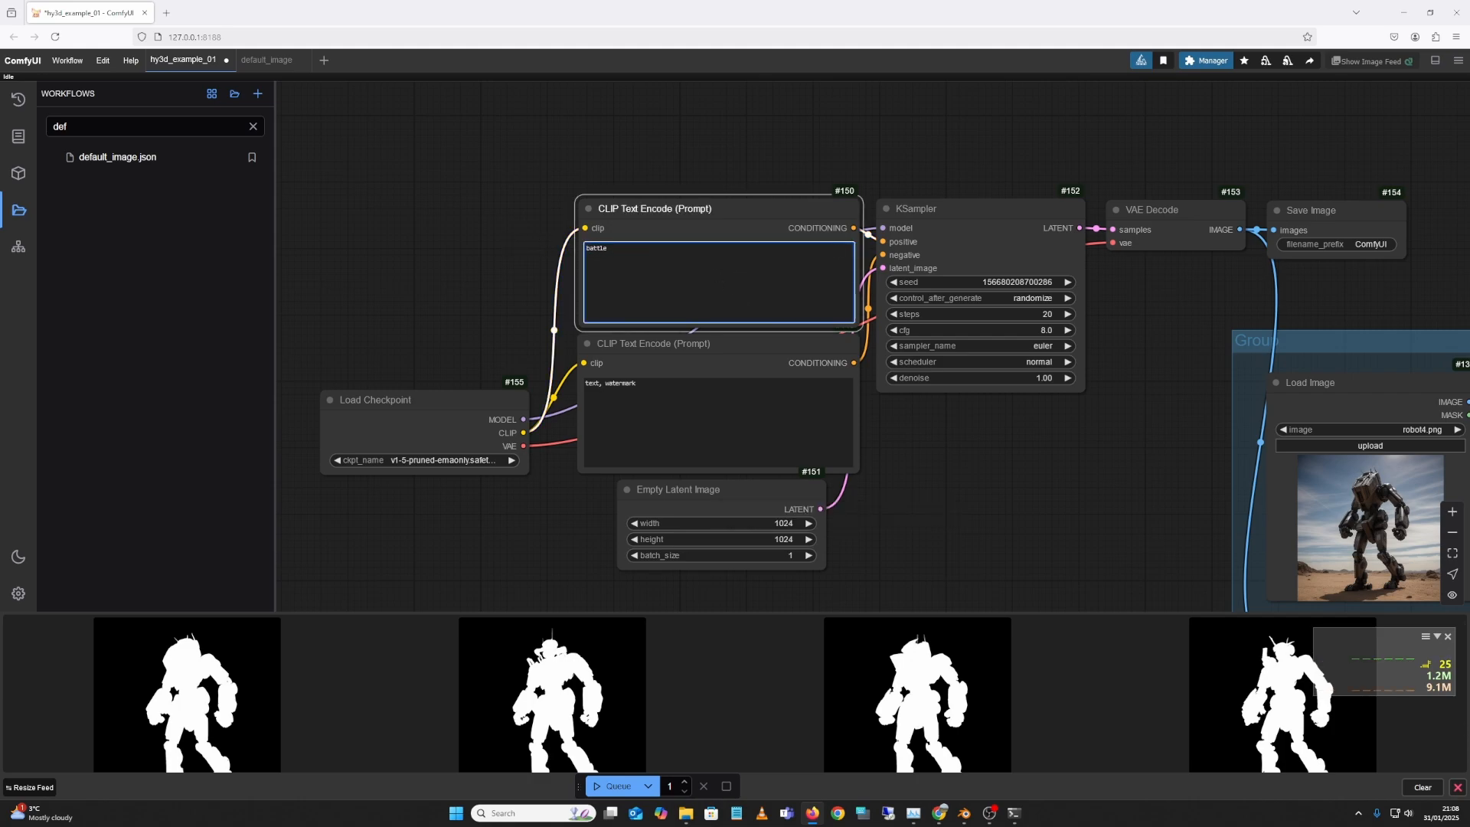
pyautogui.write(' robot')
# Step: Add "toy," at the start of the negative prompt, before "text, watermark"
pyautogui.moveTo(637, 384); pyautogui.dragTo(581, 385)
pyautogui.click(601, 384)
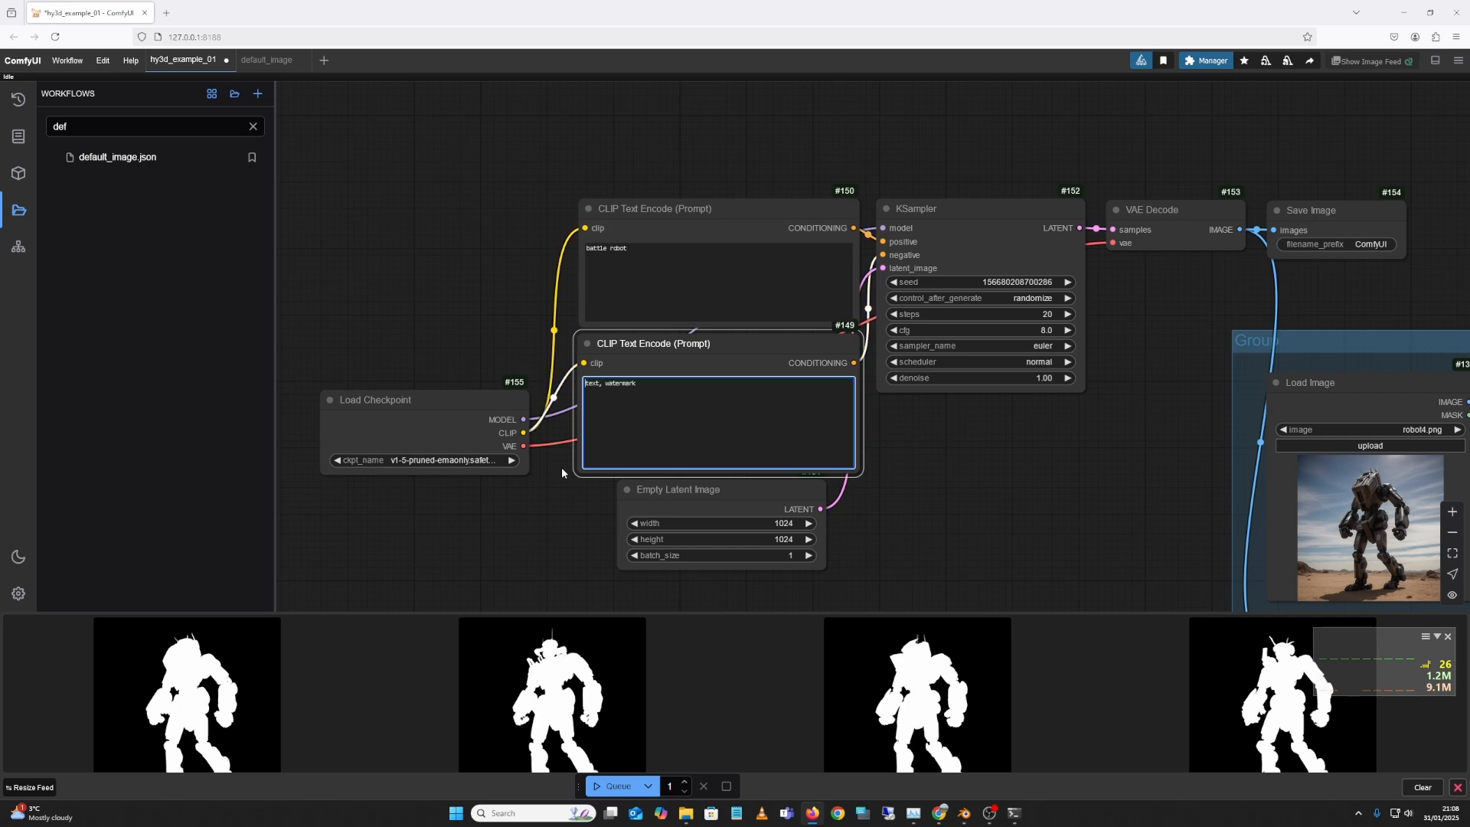
pyautogui.write('toy,')
# Step: Set the Load Checkpoint node's model to realisticVisionV51_v51VAE and queue the workflow
pyautogui.click(639, 786)
pyautogui.click(581, 476)
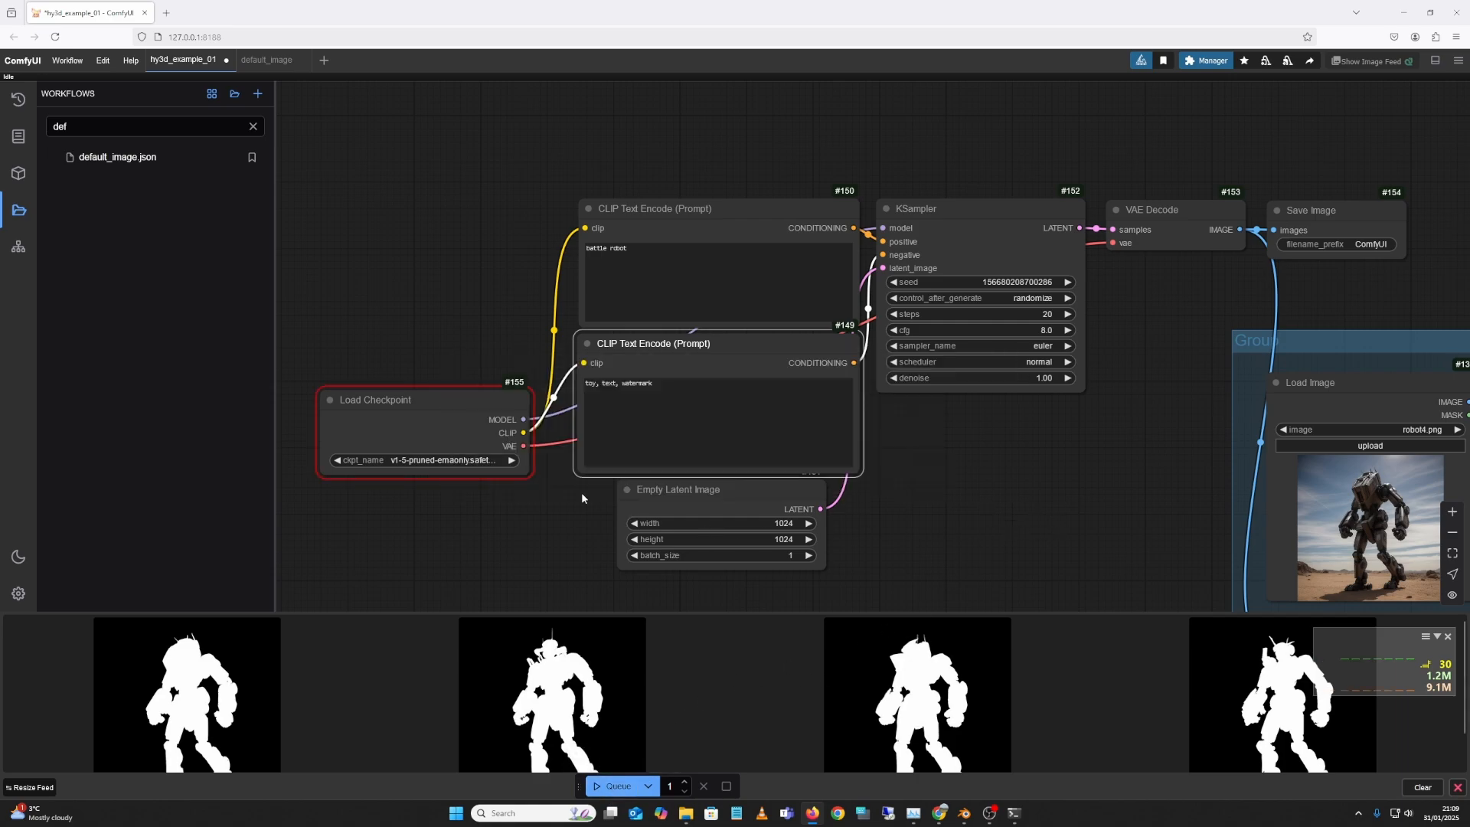
pyautogui.click(434, 460)
pyautogui.click(465, 465)
pyautogui.click(619, 786)
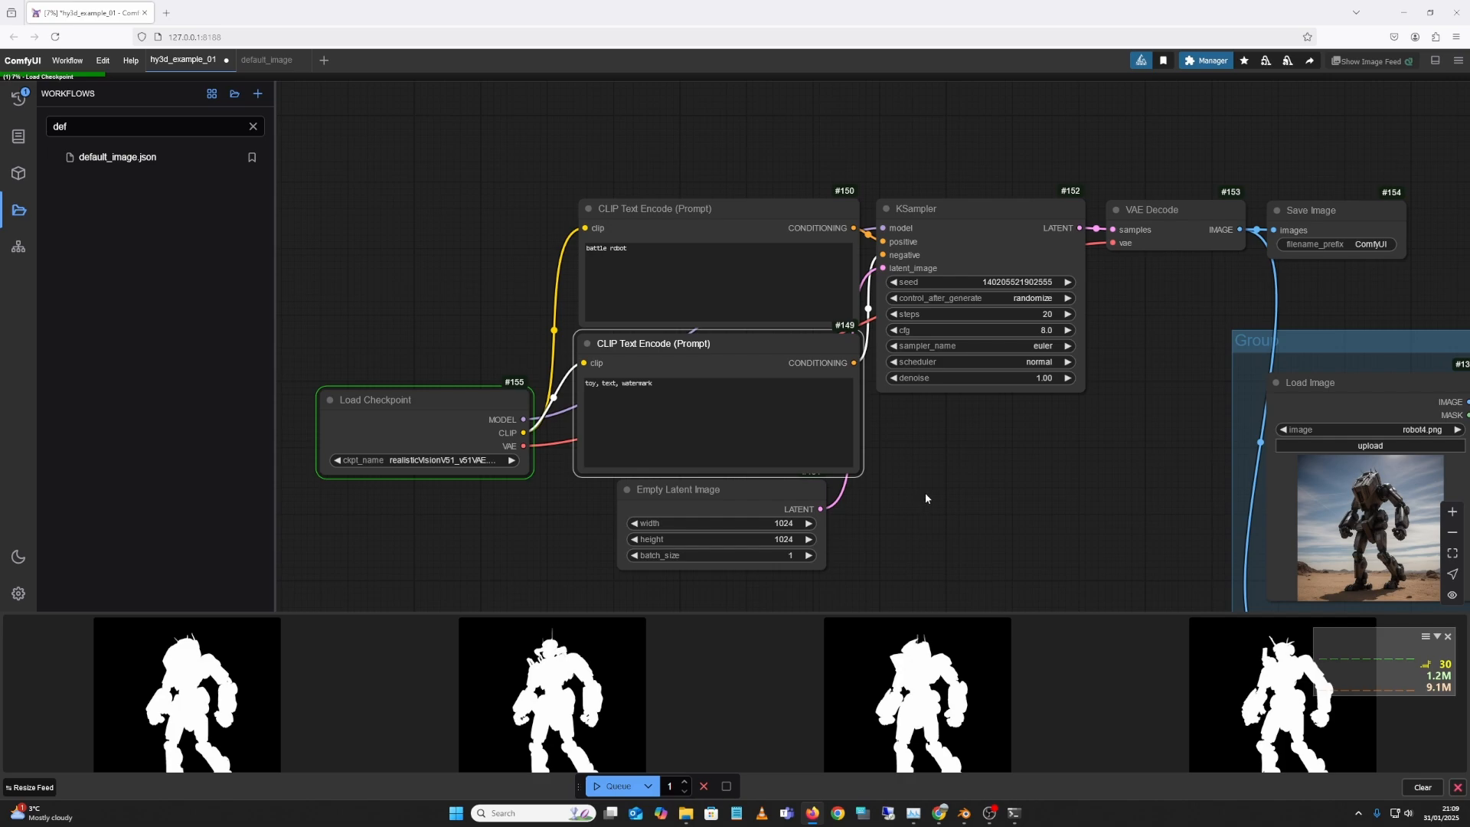
# Step: Check the run's progress in the command console, then inspect the generated image and its mask along the workflow
pyautogui.moveTo(1141, 463); pyautogui.dragTo(1067, 449)
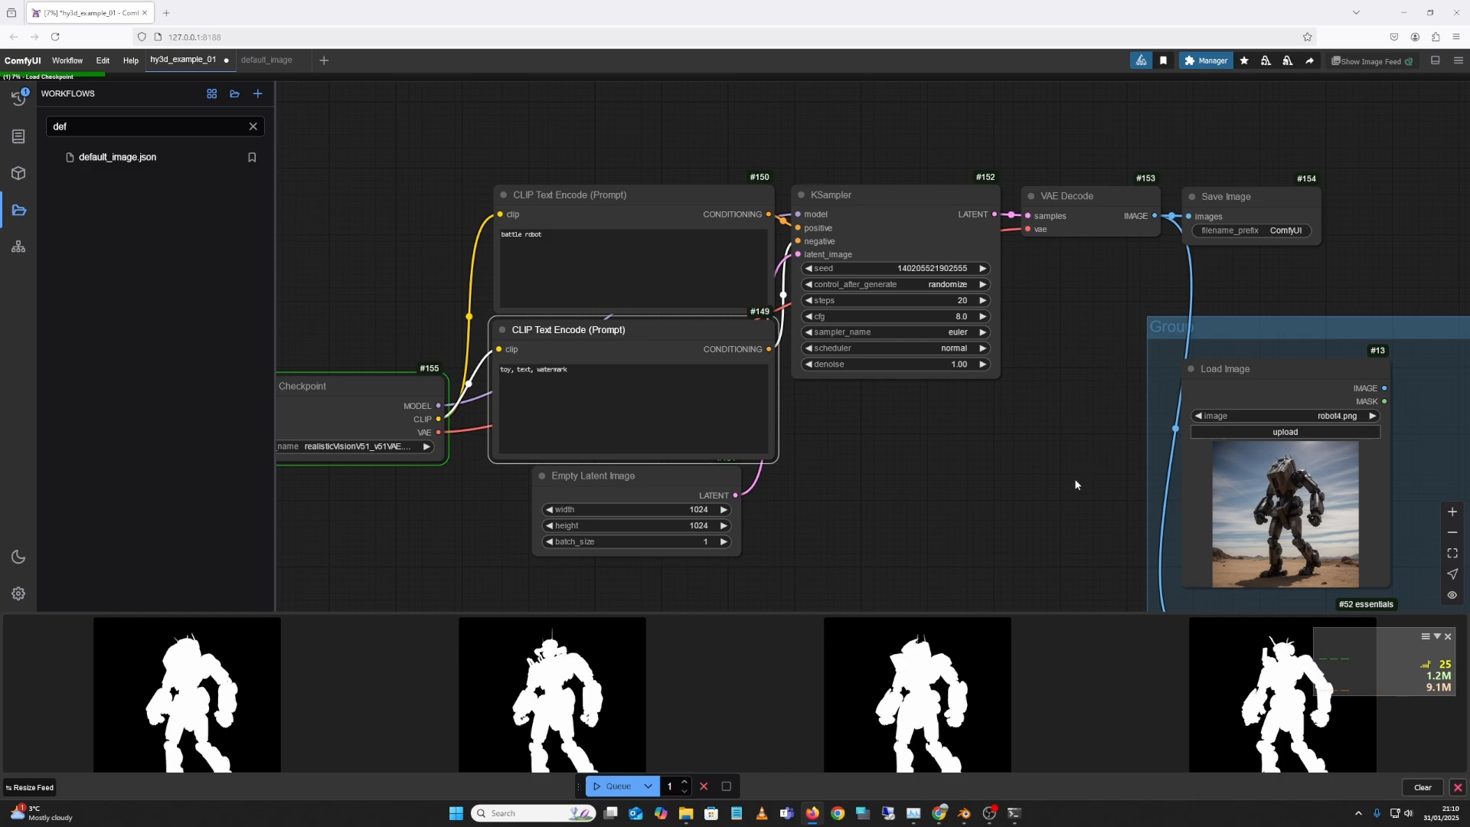
pyautogui.click(1014, 813)
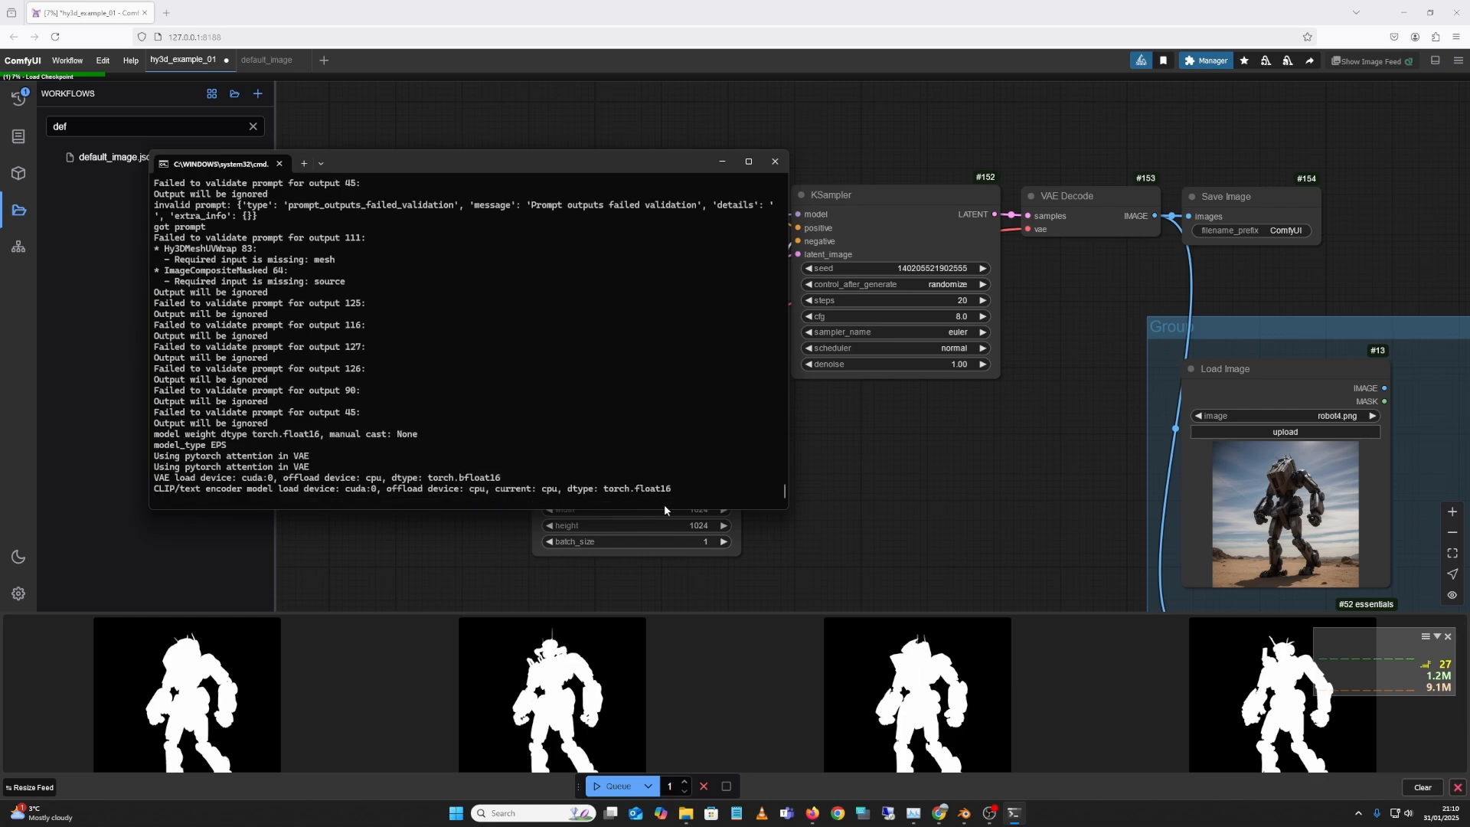
pyautogui.moveTo(589, 174); pyautogui.dragTo(964, 389)
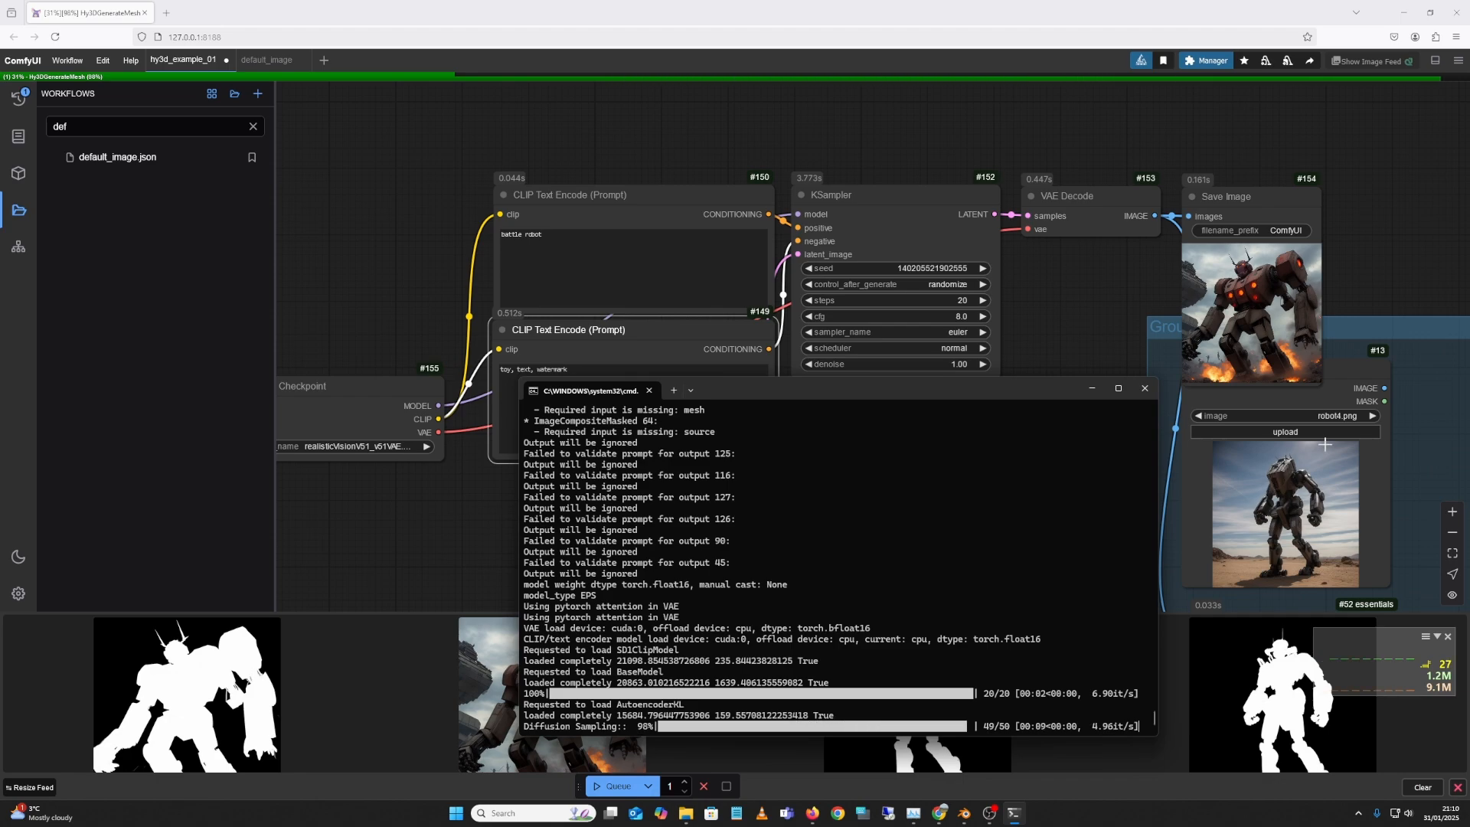
pyautogui.moveTo(1344, 589); pyautogui.dragTo(1156, 386)
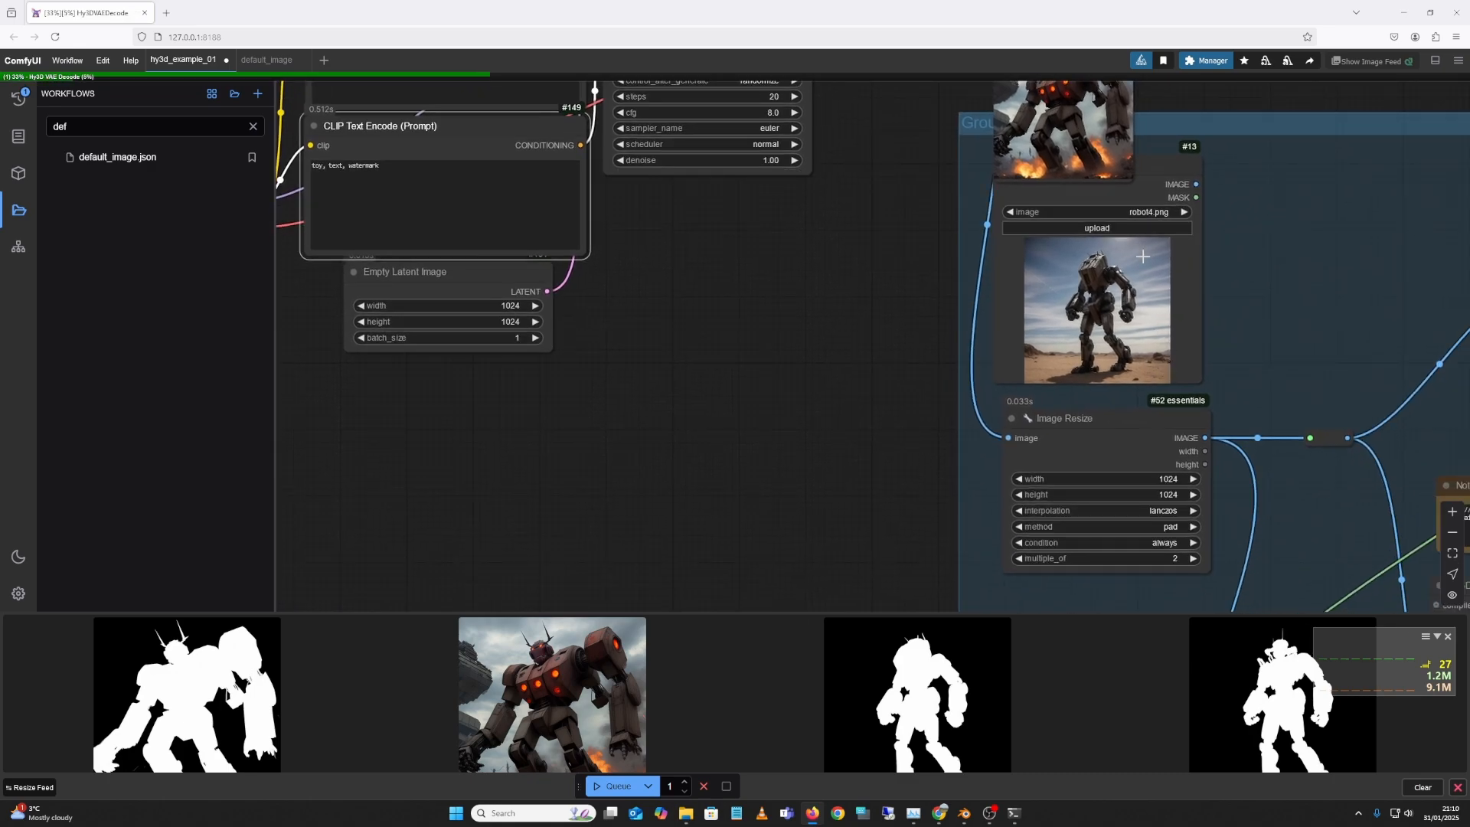
pyautogui.moveTo(1125, 292); pyautogui.dragTo(906, 220)
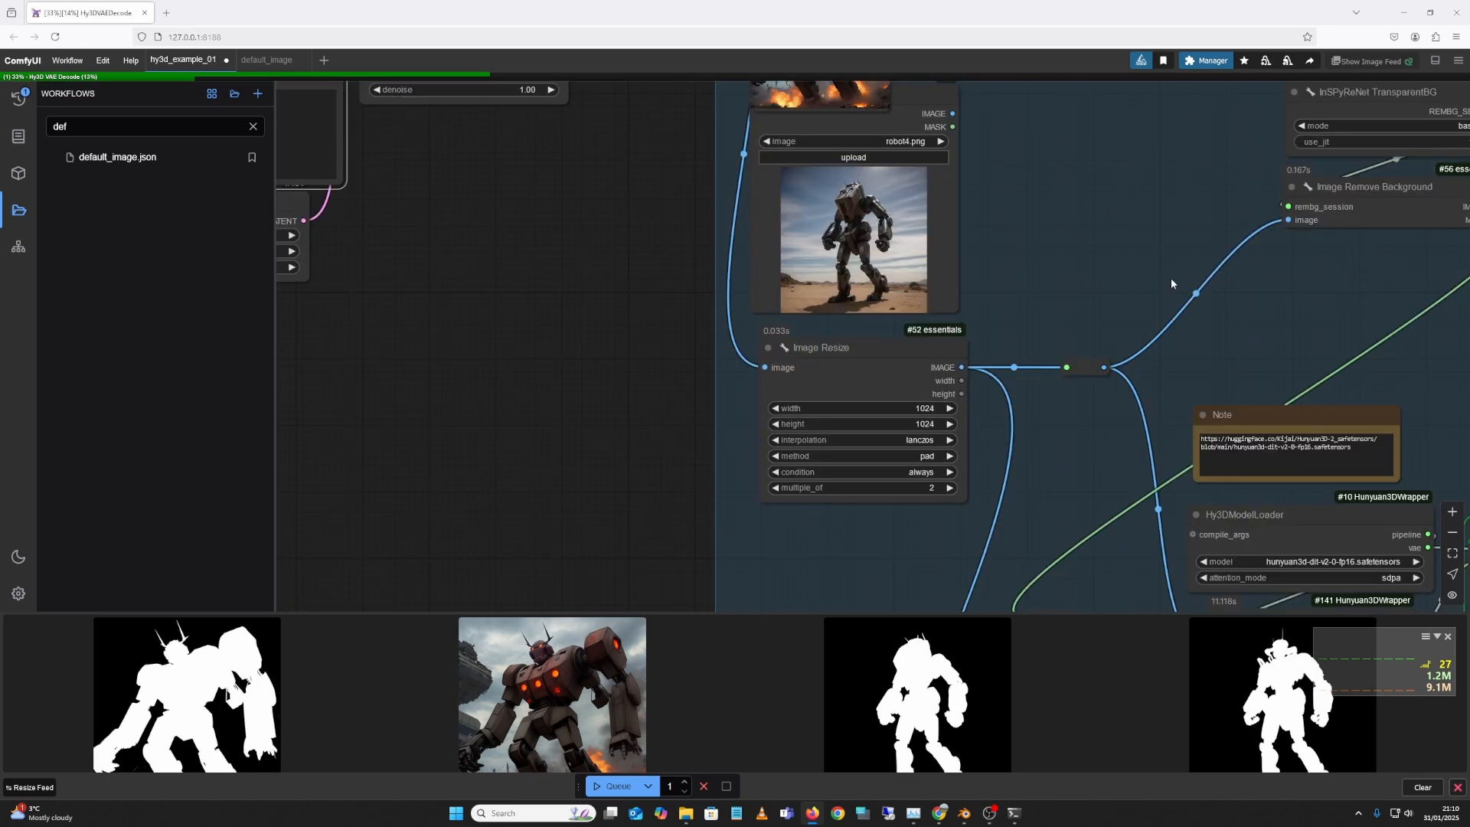
pyautogui.moveTo(1168, 280); pyautogui.dragTo(854, 342)
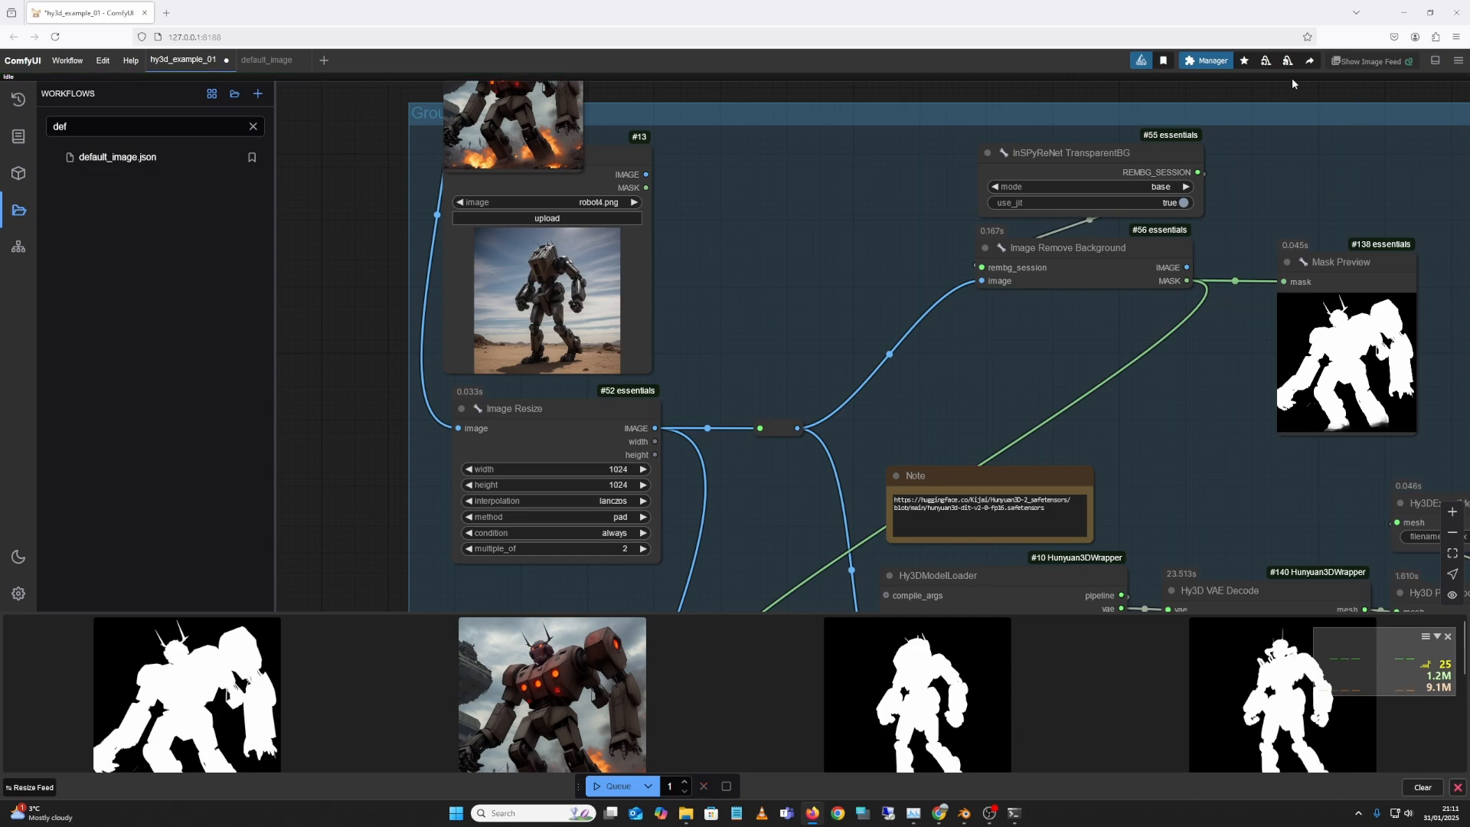
# Step: Show the logs panel beneath the node graph and bring the image generation nodes back into view
pyautogui.click(1434, 61)
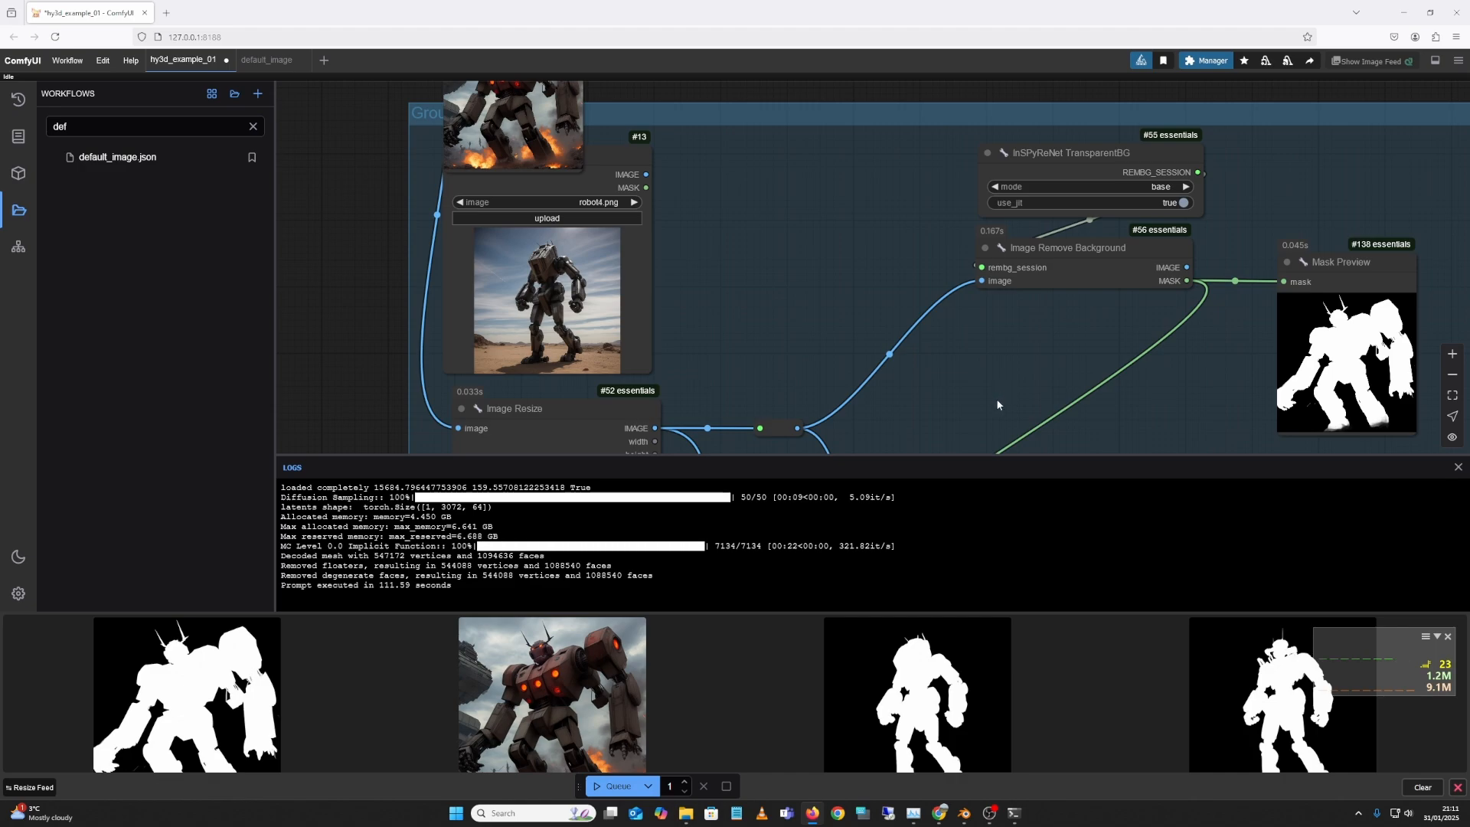
pyautogui.moveTo(803, 287); pyautogui.dragTo(1191, 313)
pyautogui.moveTo(844, 331); pyautogui.dragTo(891, 339)
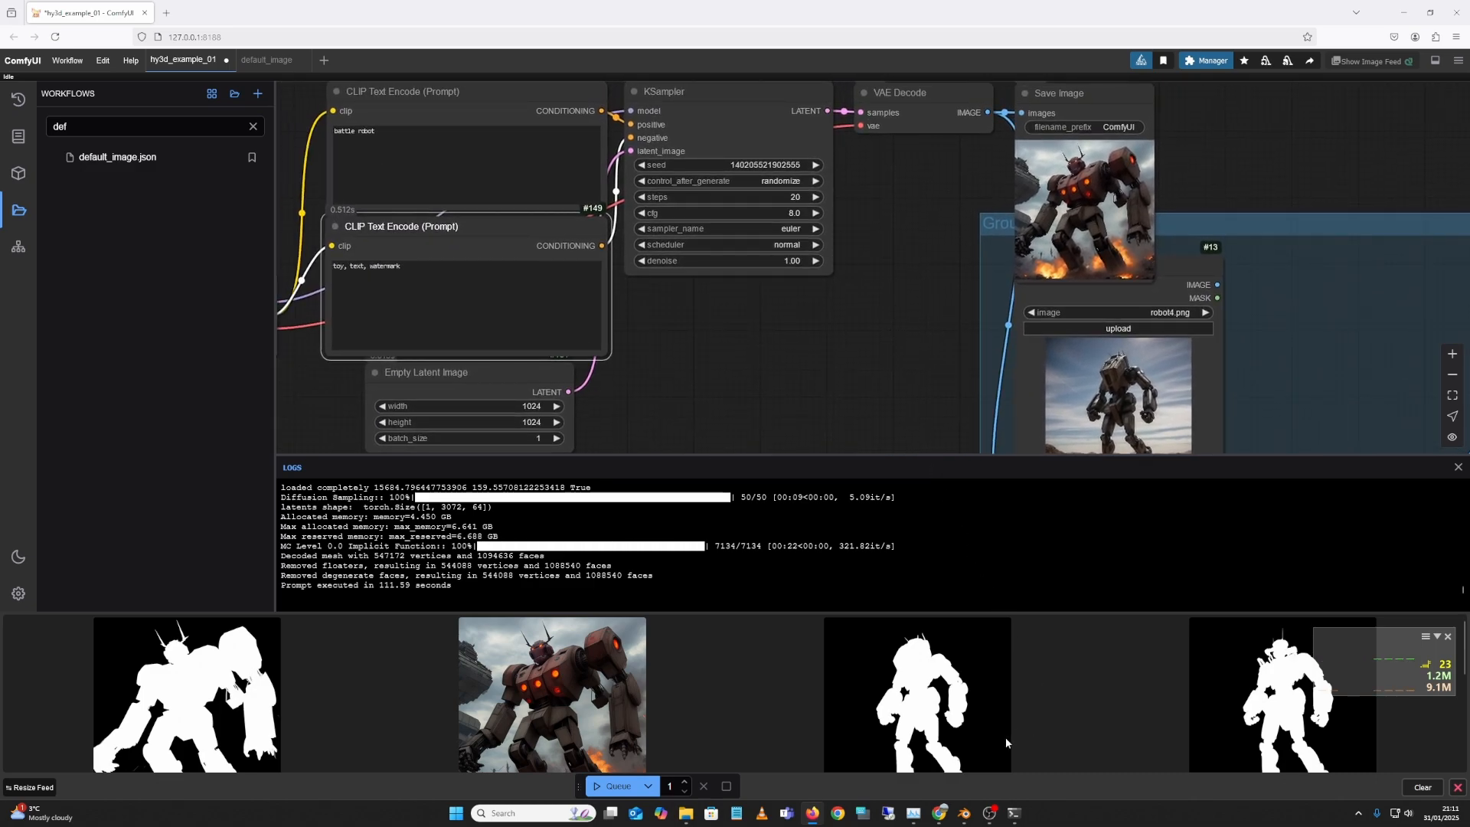
# Step: Switch to Blender and import the newest Hy3D GLB mesh from ComfyUI's 3D output folder as glTF 2.0
pyautogui.click(965, 813)
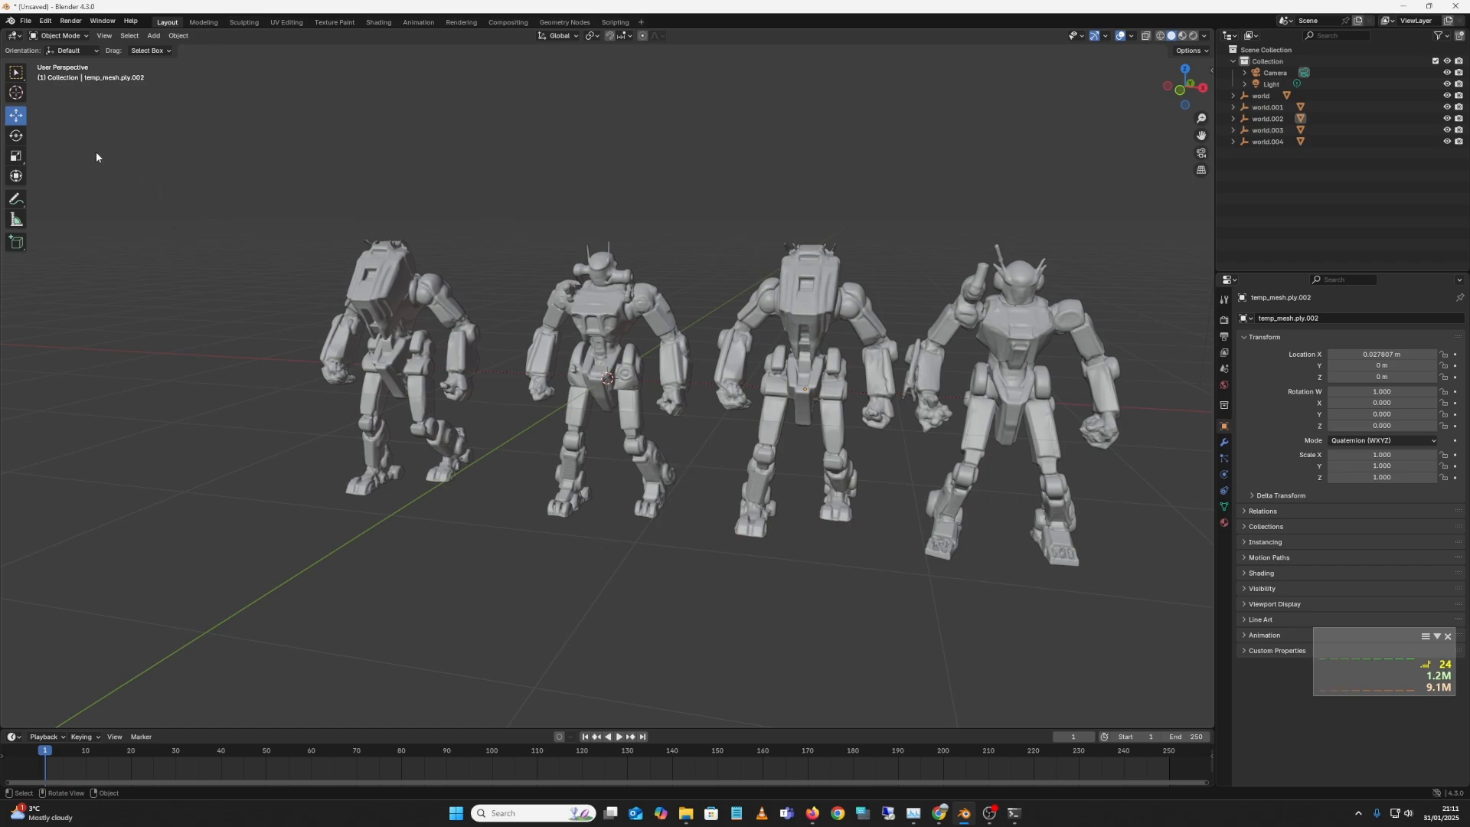
pyautogui.click(25, 20)
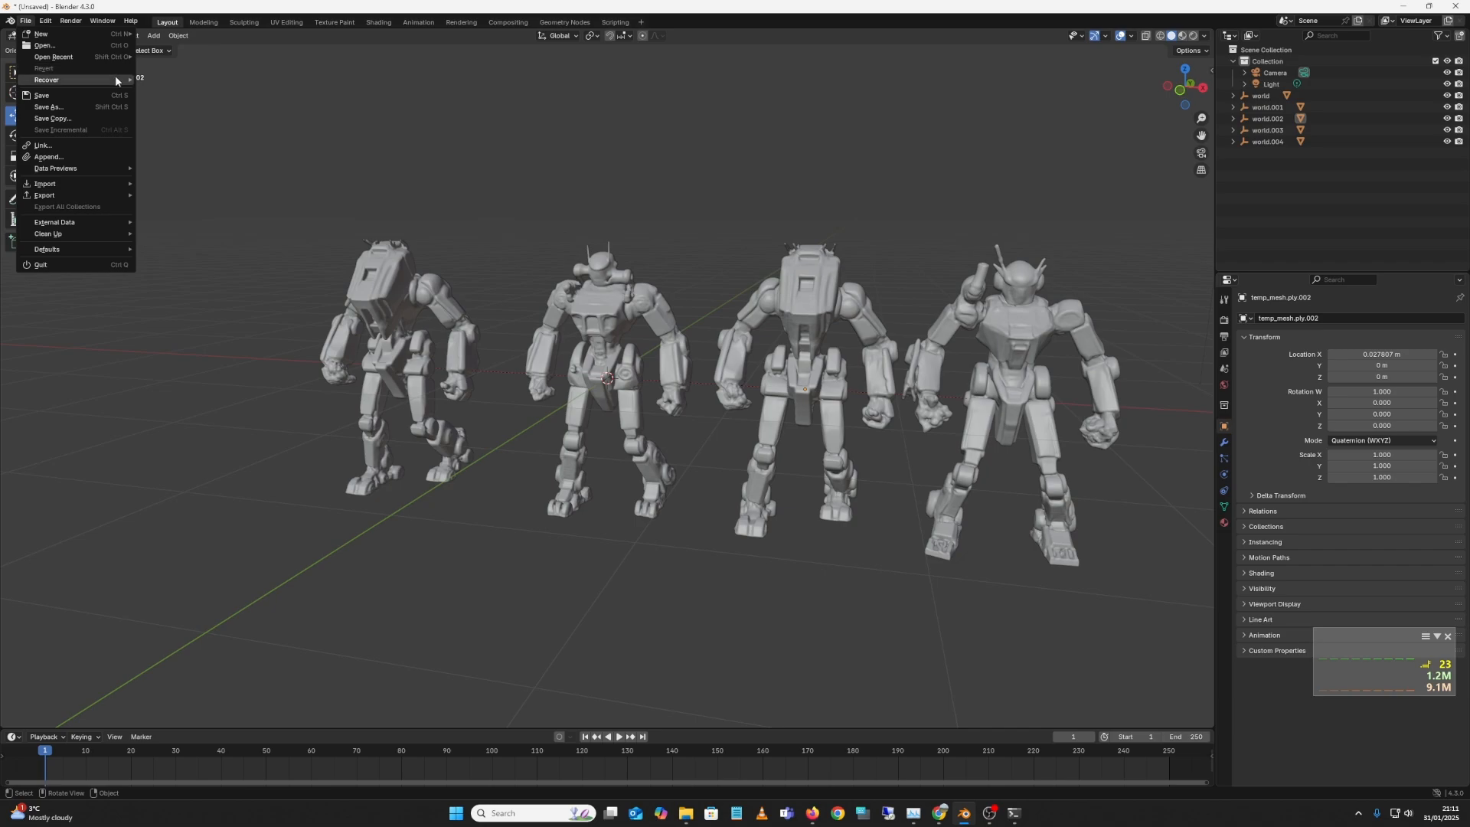
pyautogui.moveTo(116, 79)
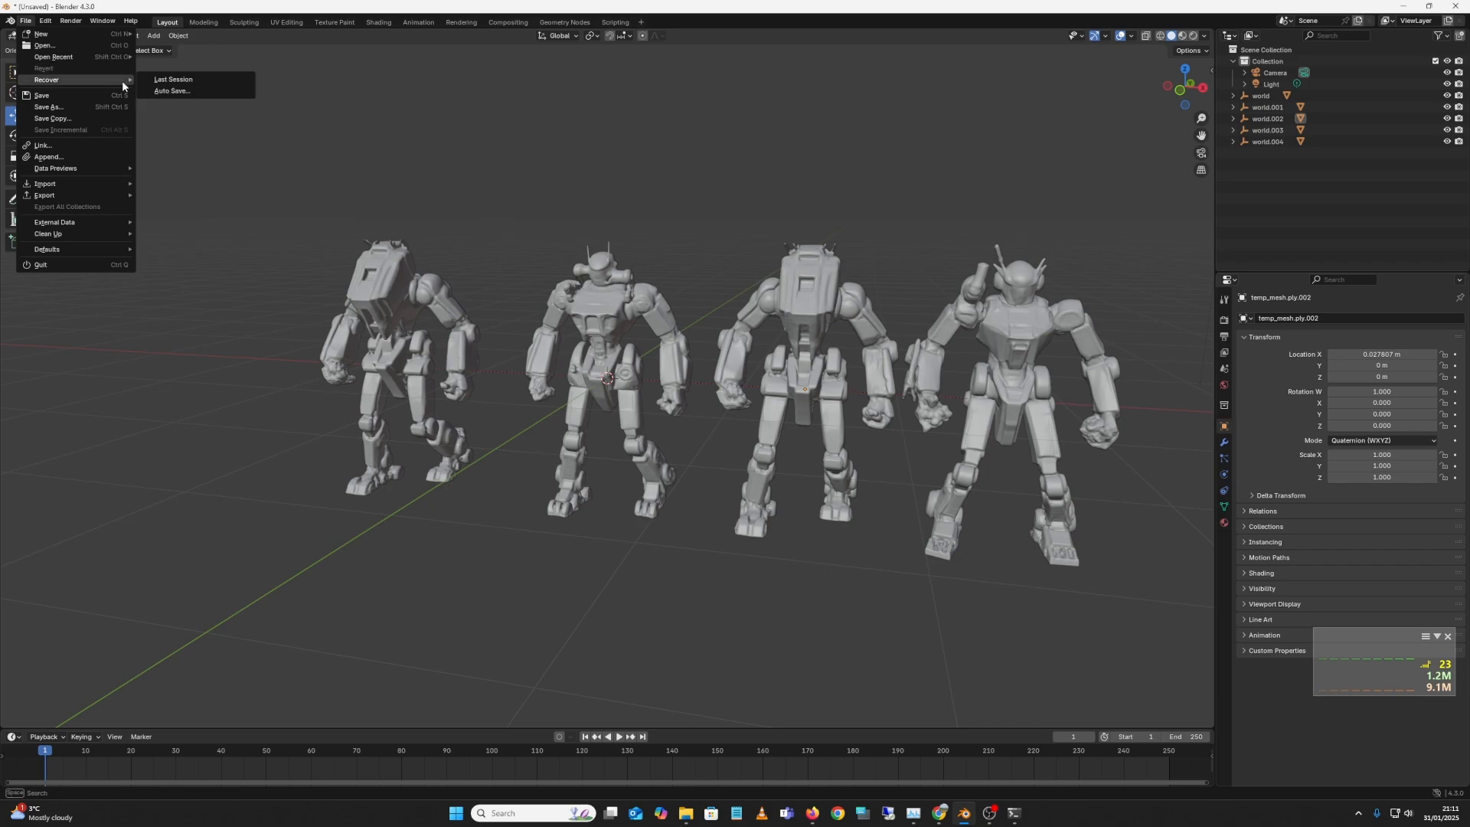
pyautogui.moveTo(101, 185)
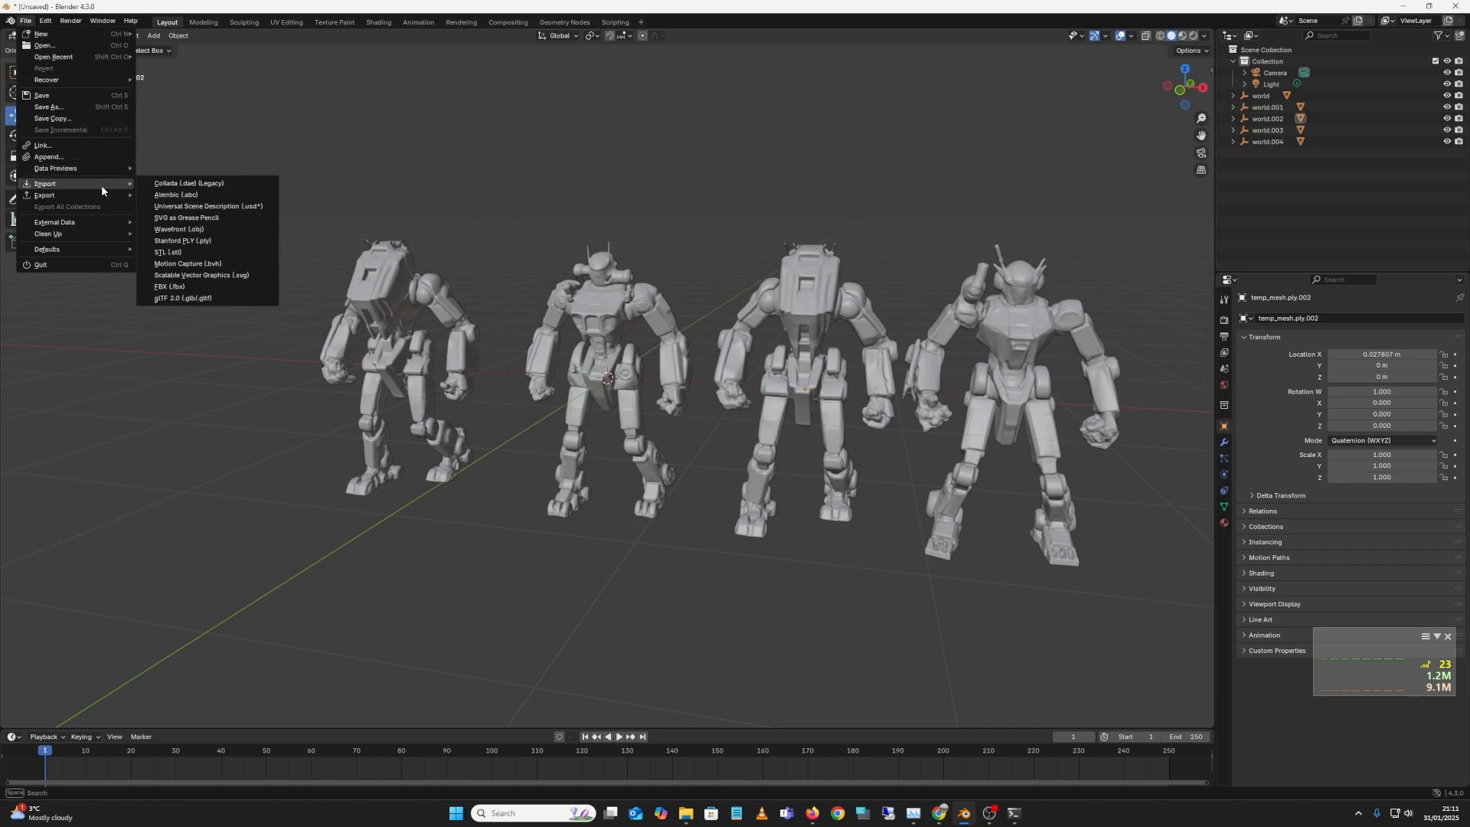
pyautogui.click(231, 299)
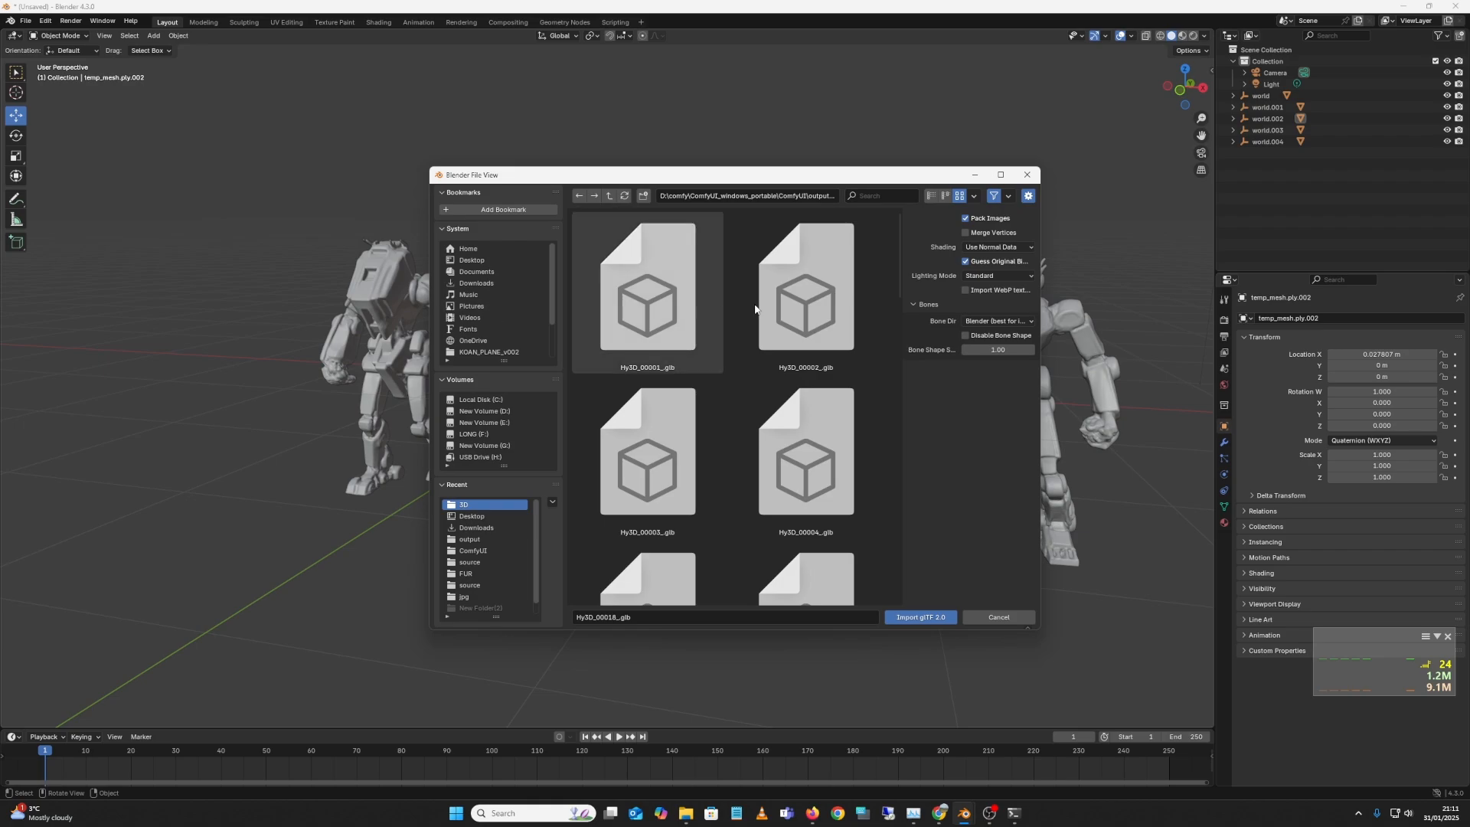
pyautogui.moveTo(900, 277); pyautogui.dragTo(900, 579)
pyautogui.click(851, 590)
pyautogui.click(926, 616)
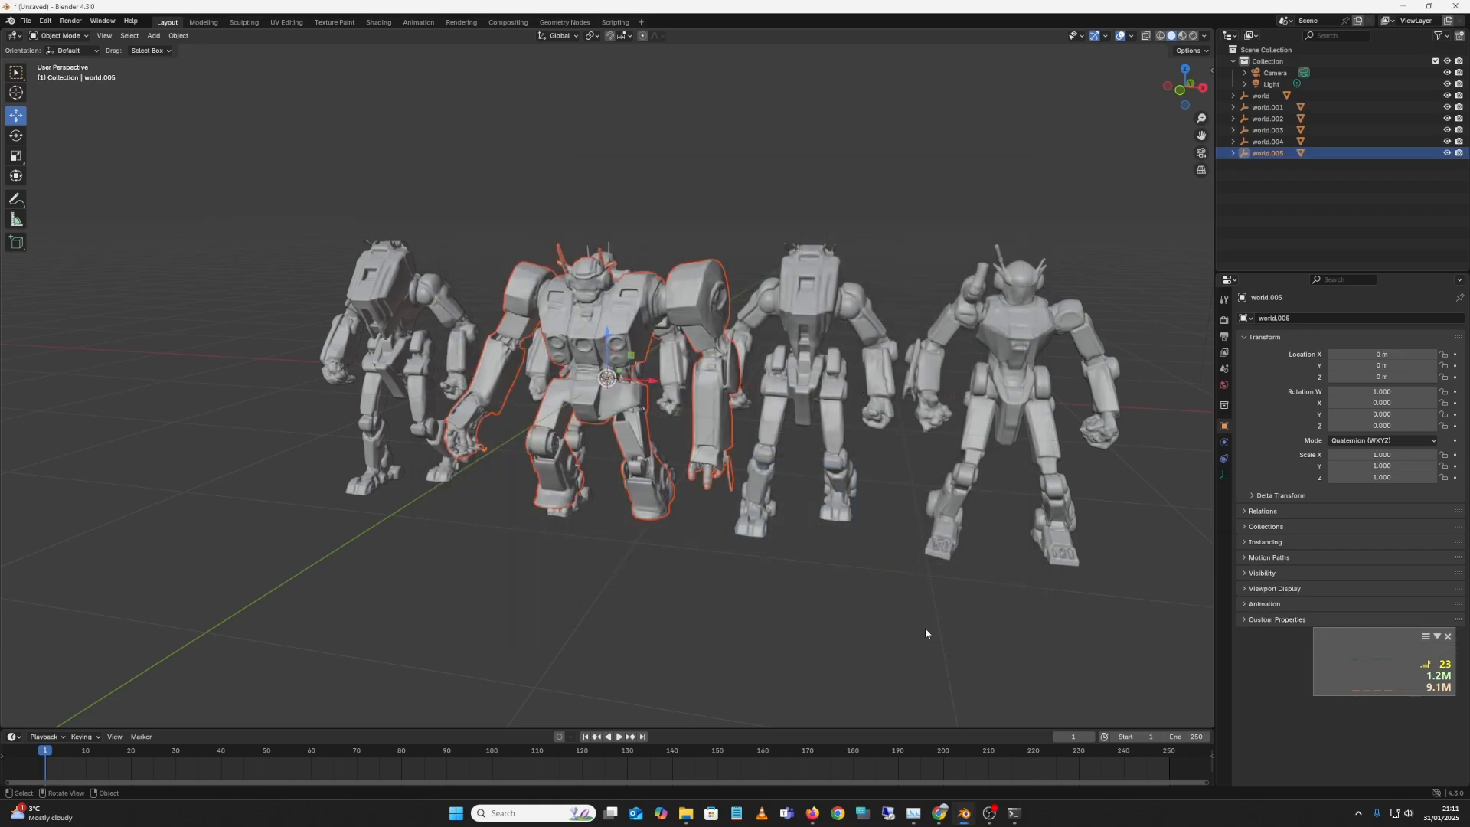
# Step: Move the imported robot along the X axis to about -3.47 m, clear of the other robots, and inspect the lineup
pyautogui.moveTo(646, 381); pyautogui.dragTo(229, 414)
pyautogui.moveTo(398, 448); pyautogui.dragTo(796, 427)
pyautogui.moveTo(736, 439); pyautogui.dragTo(728, 431)
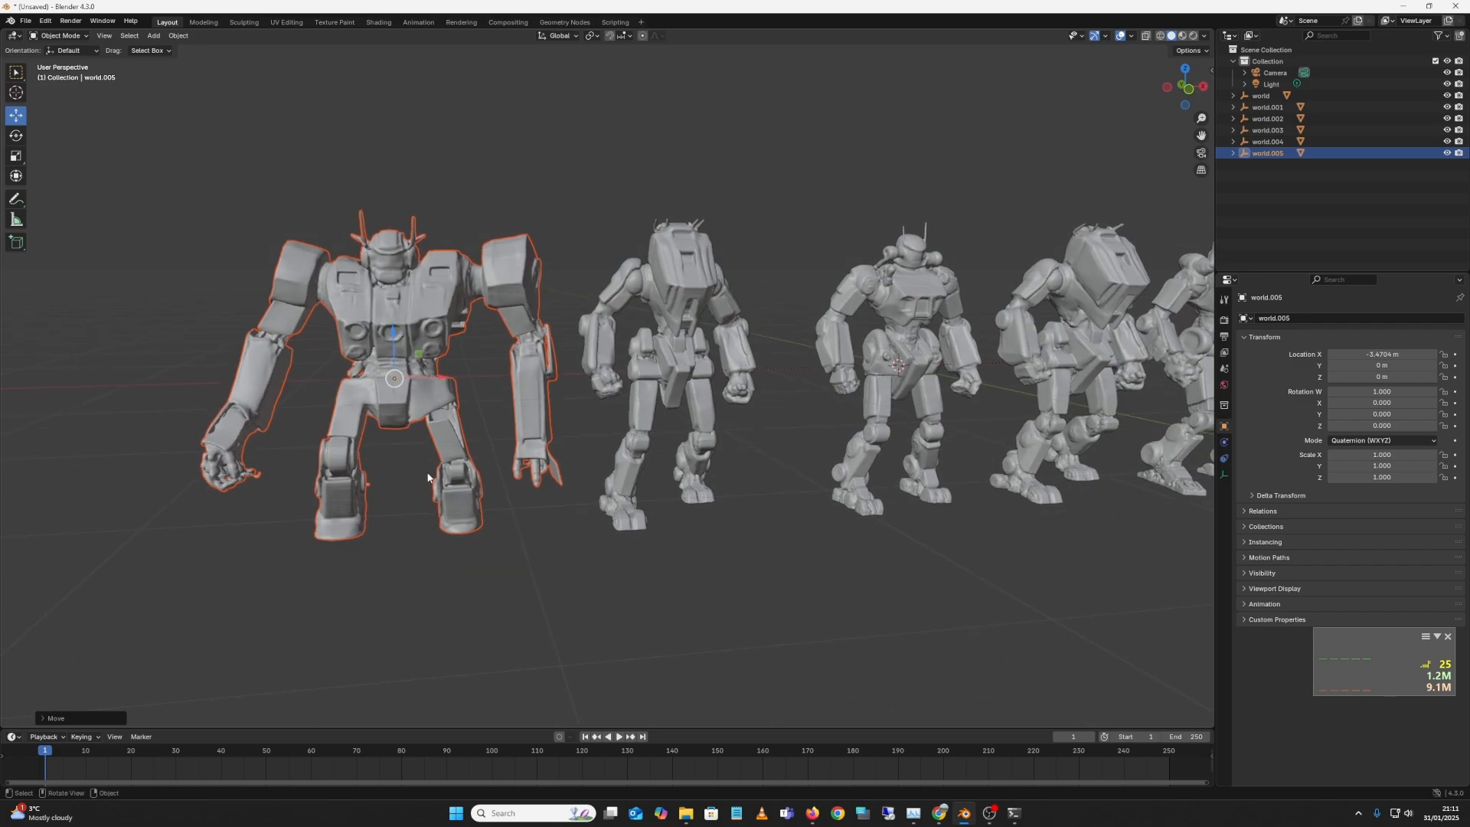
pyautogui.moveTo(572, 549); pyautogui.dragTo(956, 410)
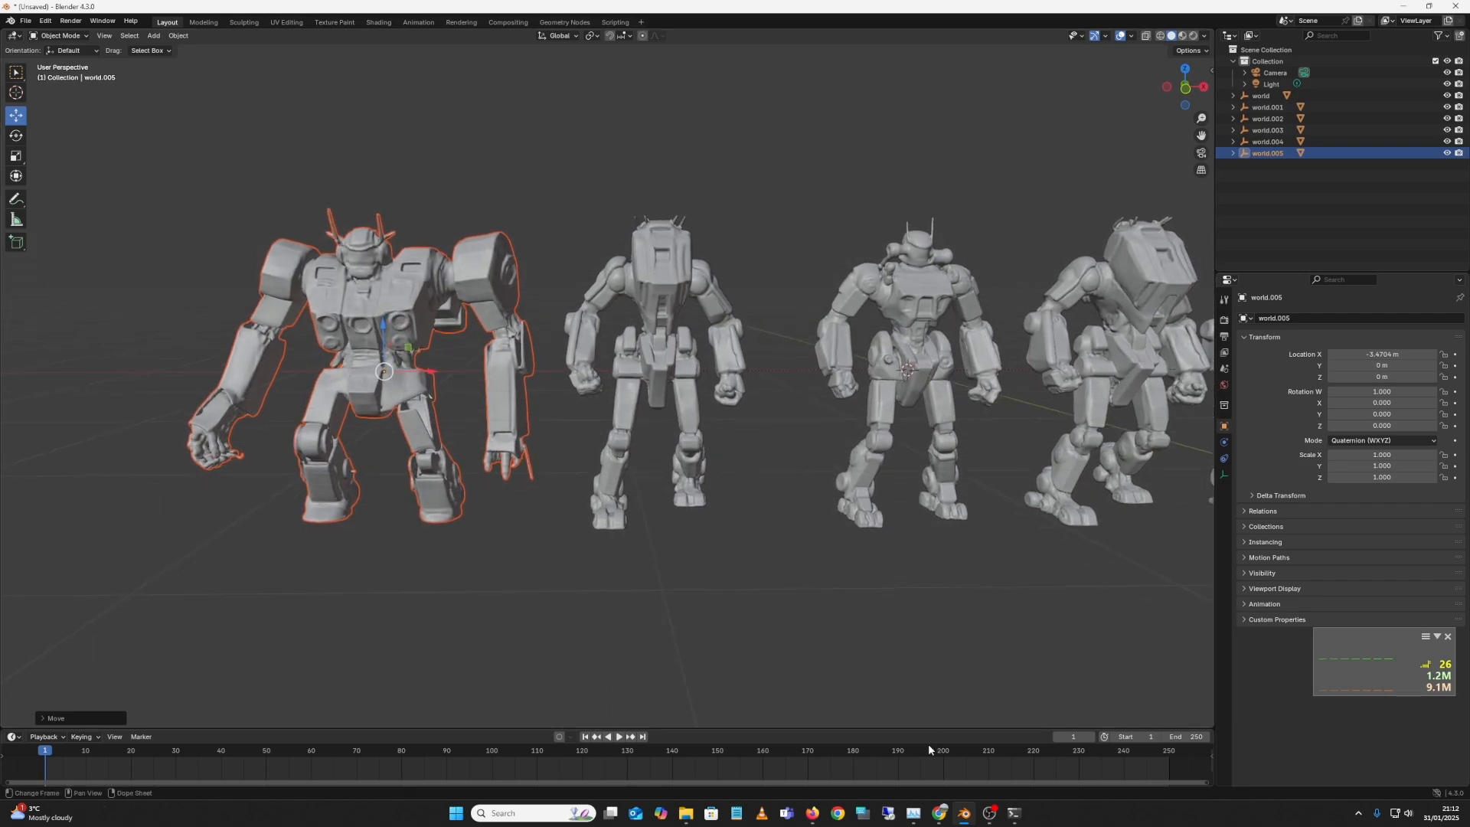
# Step: Switch back to ComfyUI and append ", explotion, fire, smoke" to the negative prompt
pyautogui.click(813, 819)
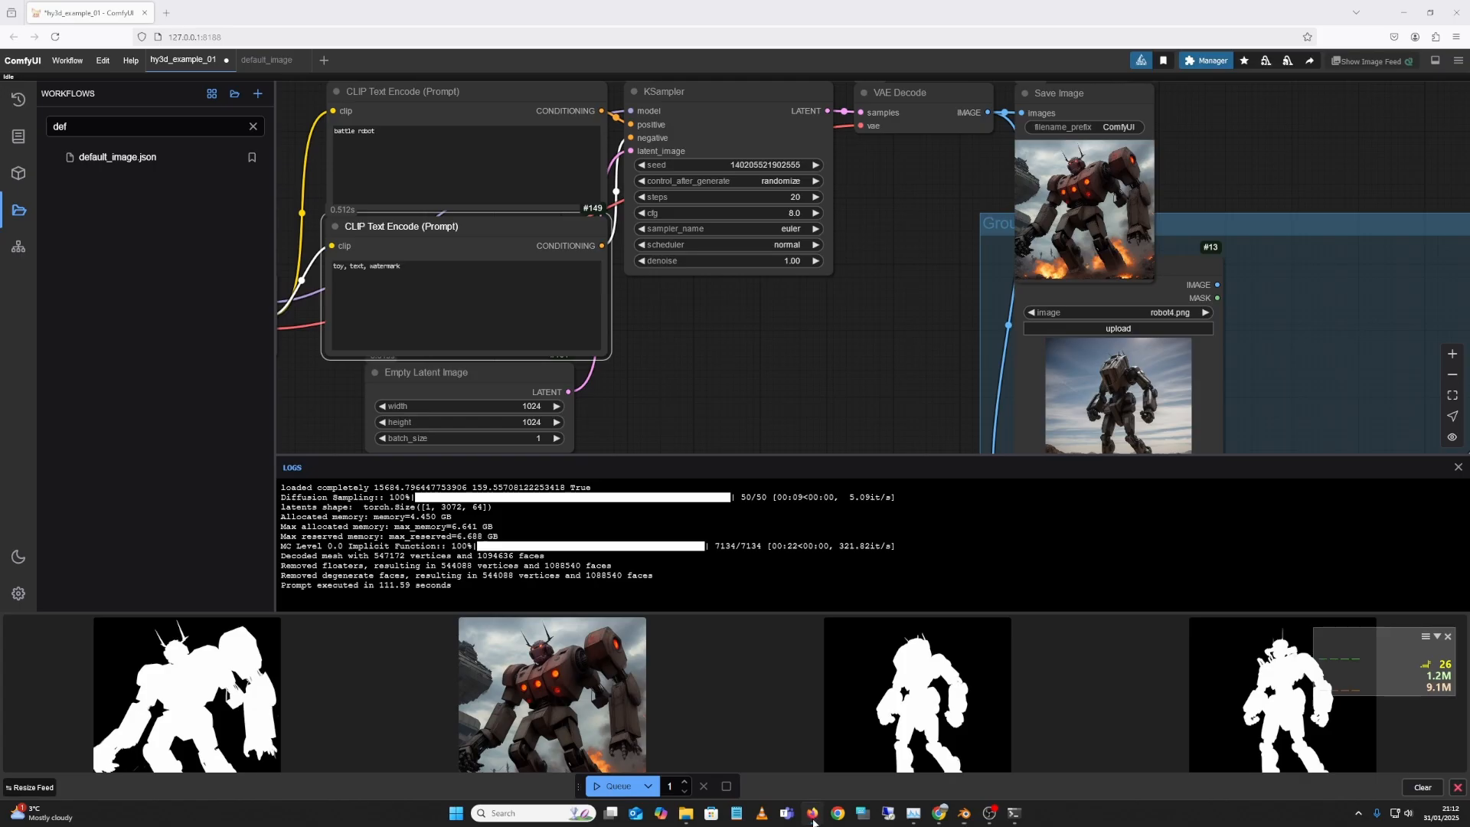
pyautogui.moveTo(461, 330); pyautogui.dragTo(600, 397)
pyautogui.click(599, 341)
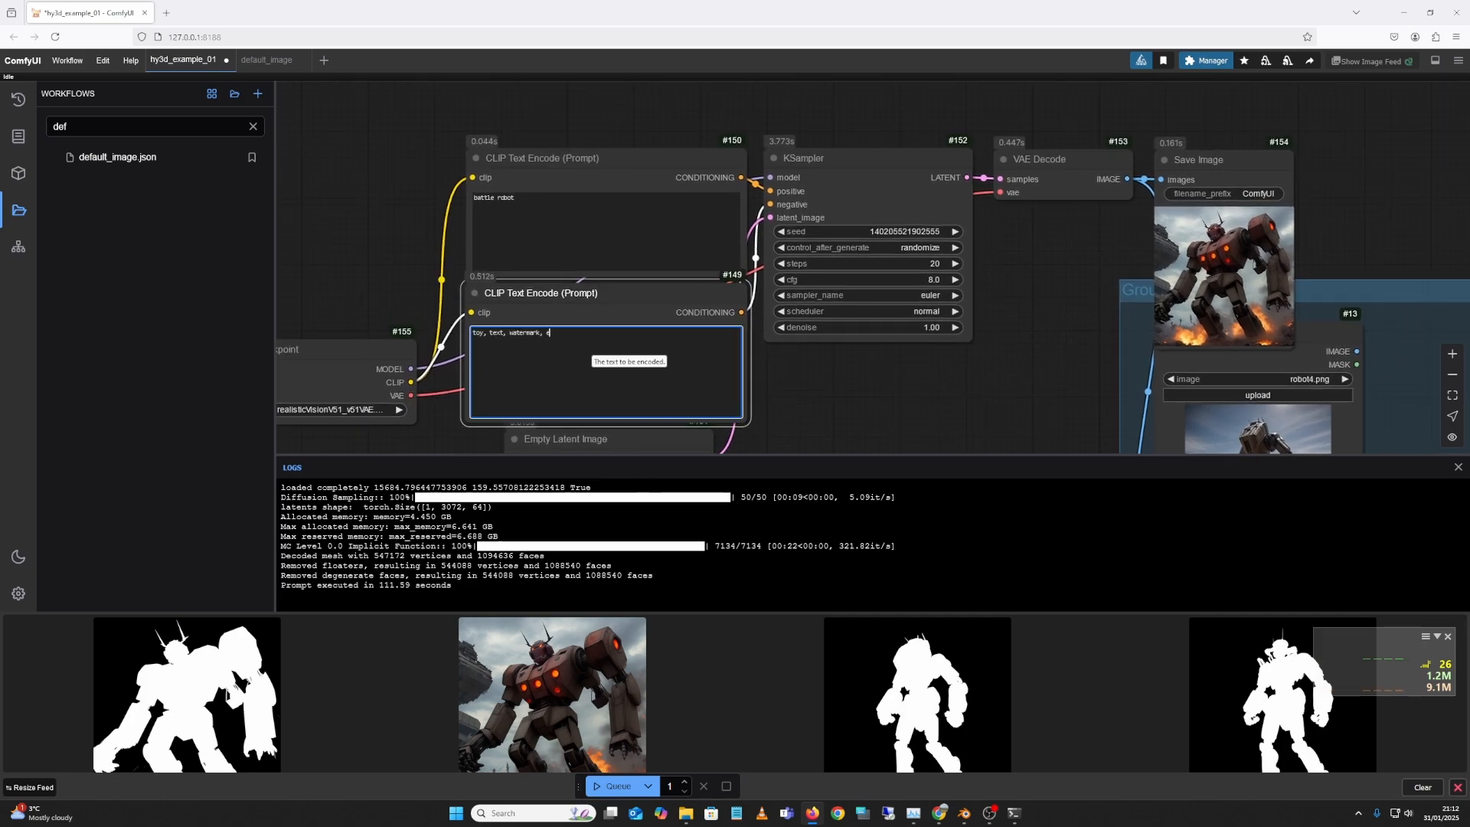
pyautogui.write(', e')
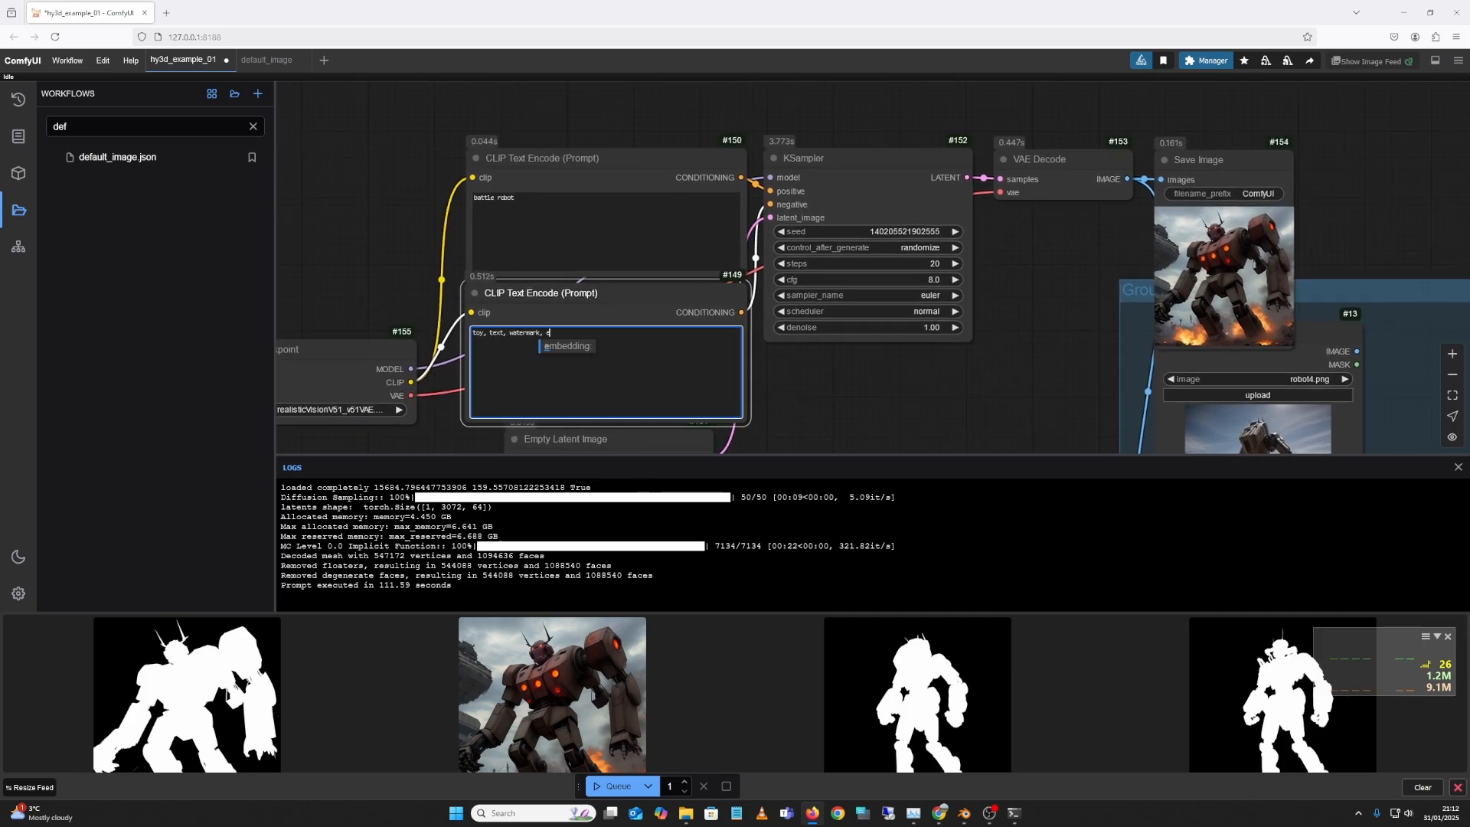
pyautogui.write('xplotion, fire, smoke')
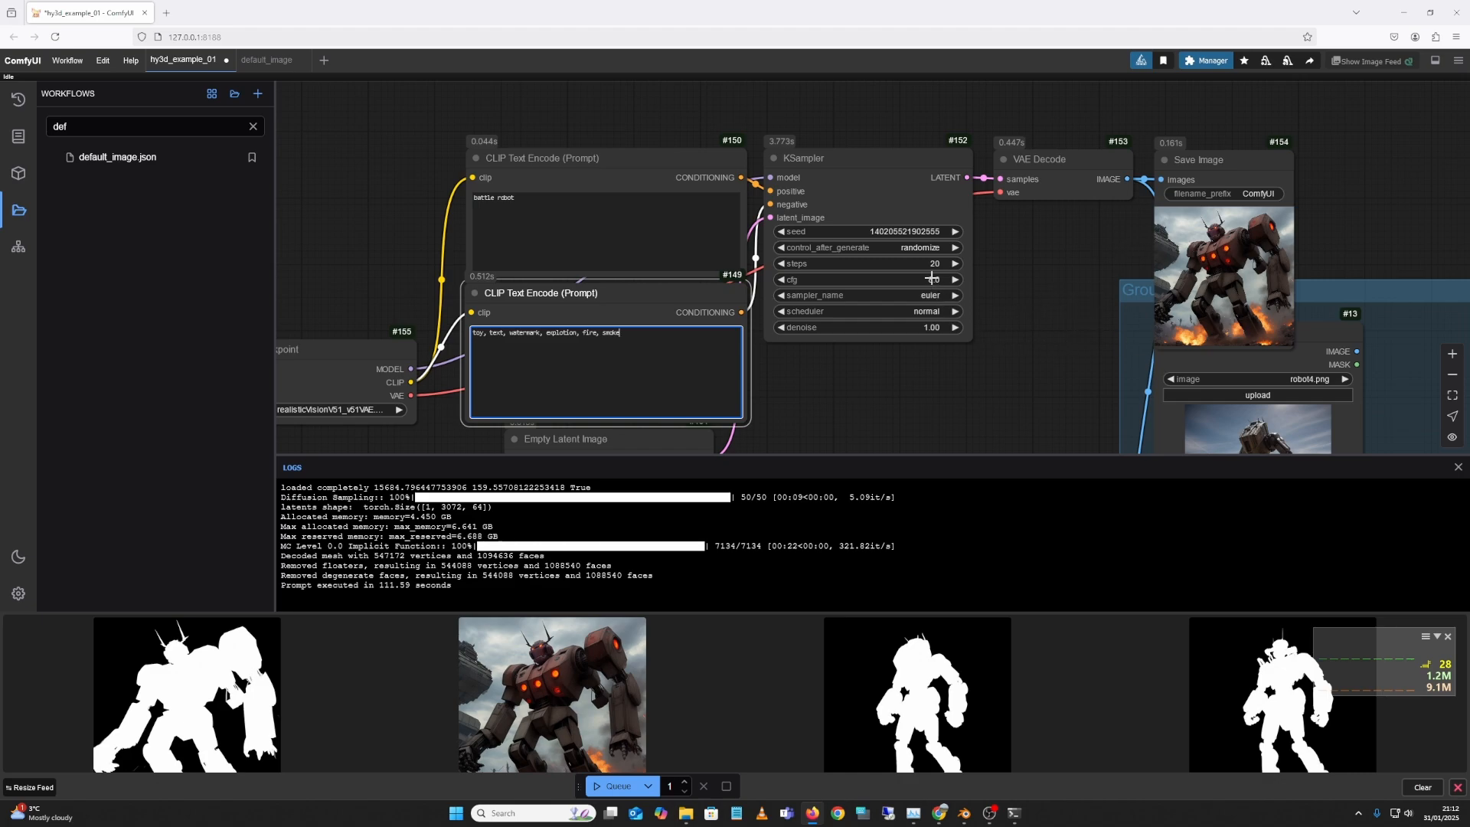
# Step: Set the KSampler node's control_after_generate to fixed and queue the workflow again
pyautogui.click(934, 248)
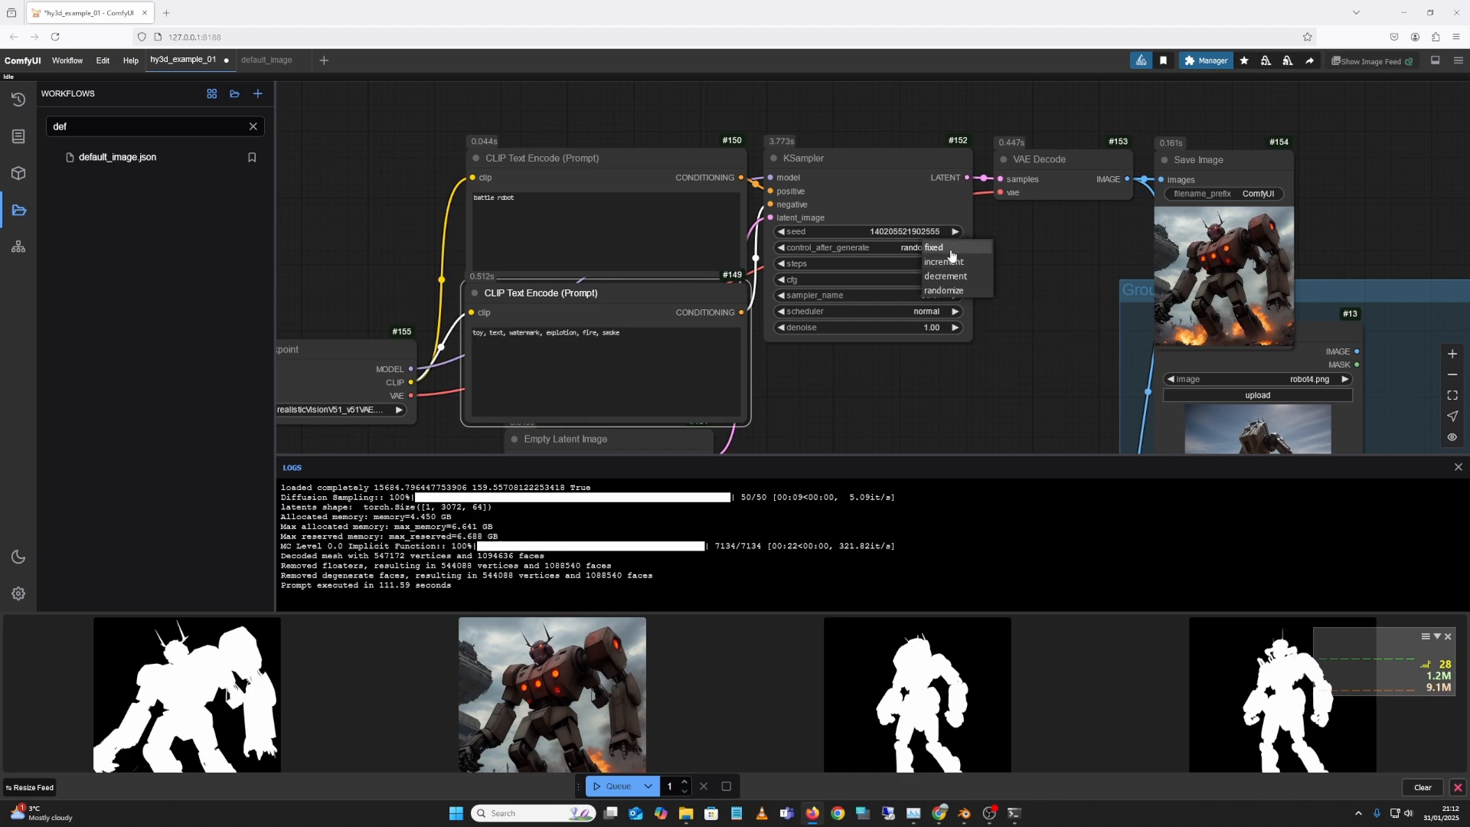
pyautogui.click(950, 247)
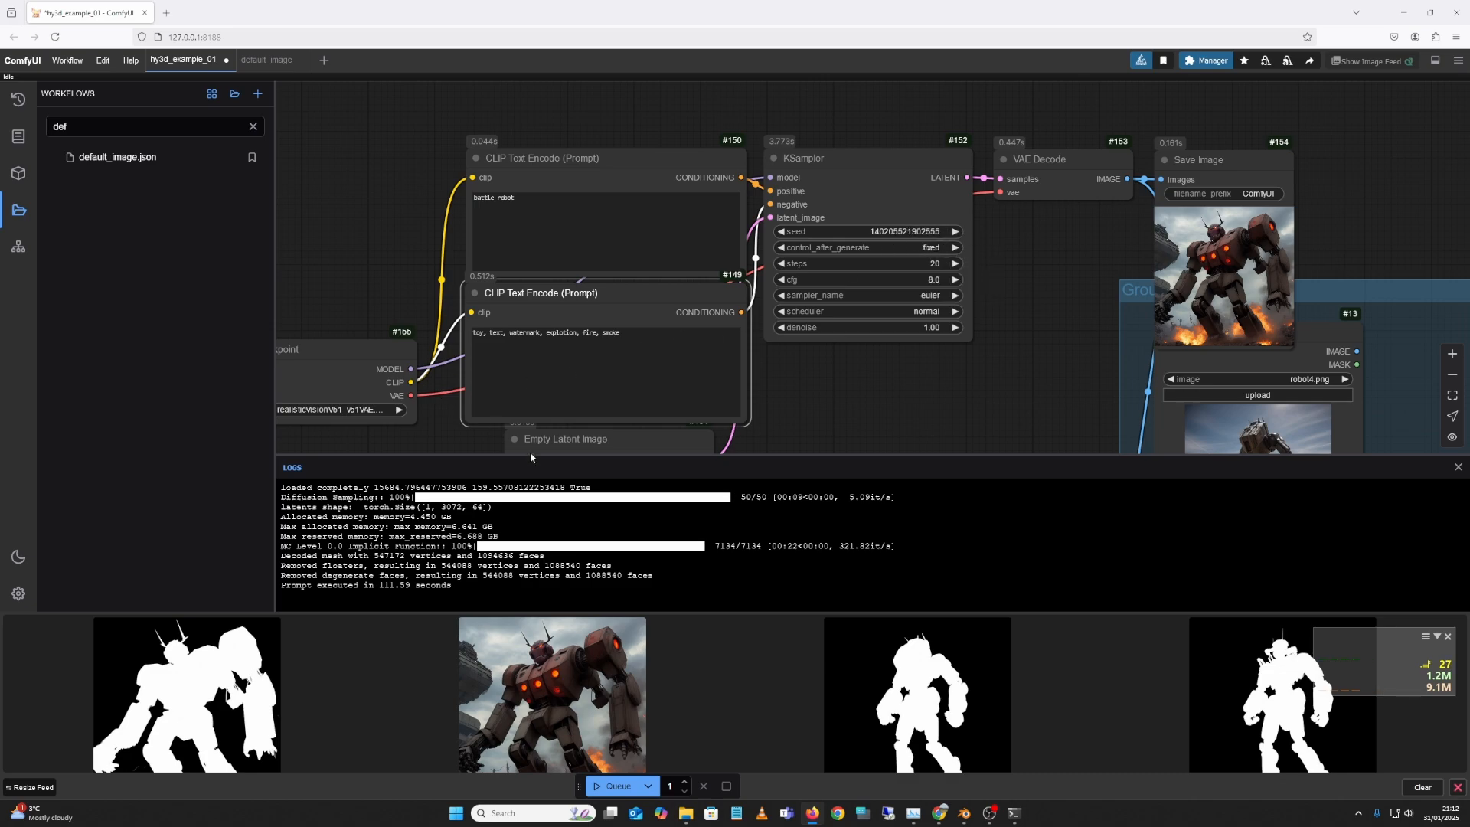
pyautogui.click(617, 786)
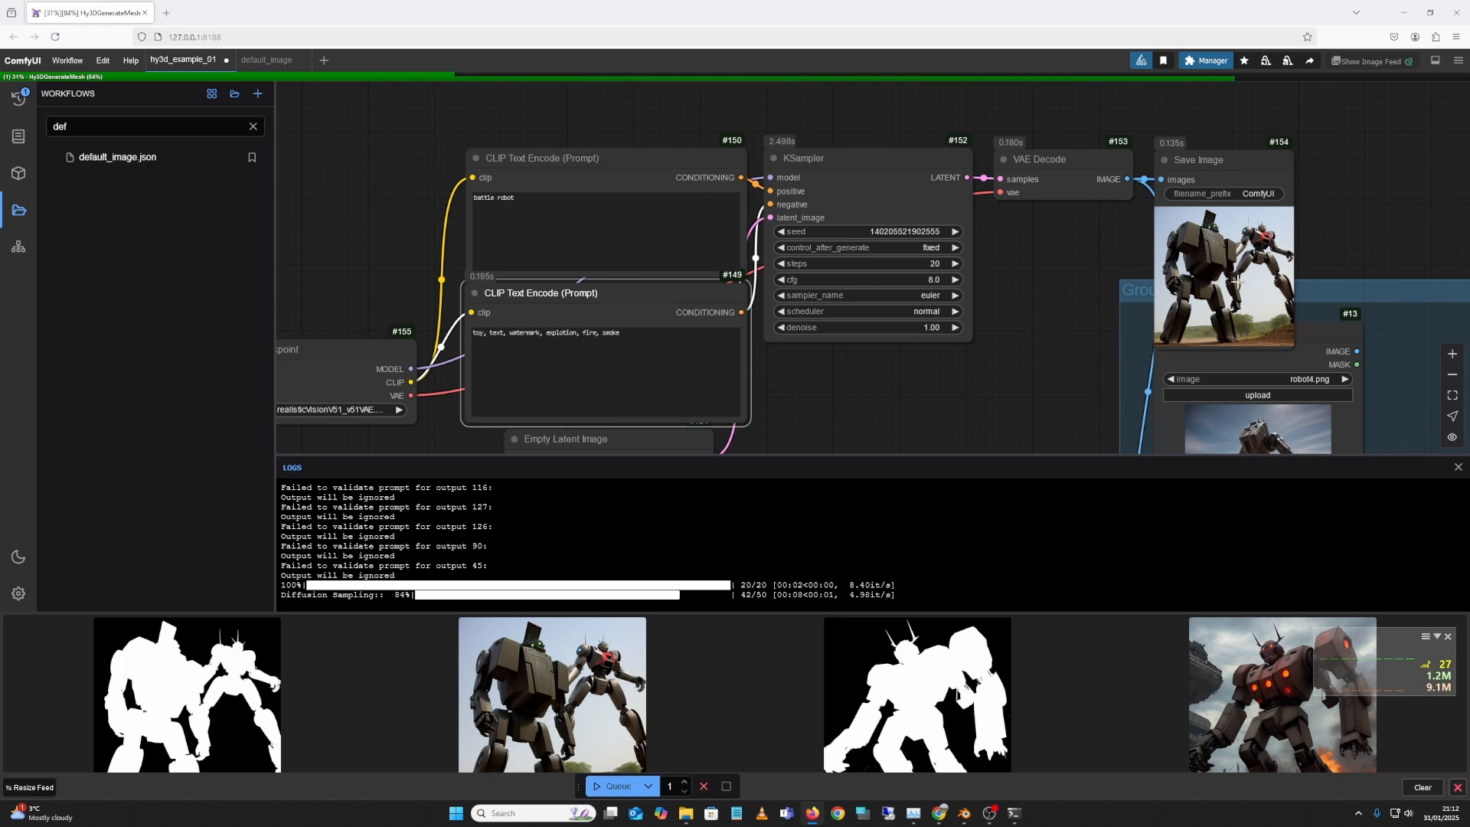
# Step: Examine the new generated image and its Mask Preview while the mesh is computed
pyautogui.moveTo(1377, 291); pyautogui.dragTo(986, 210)
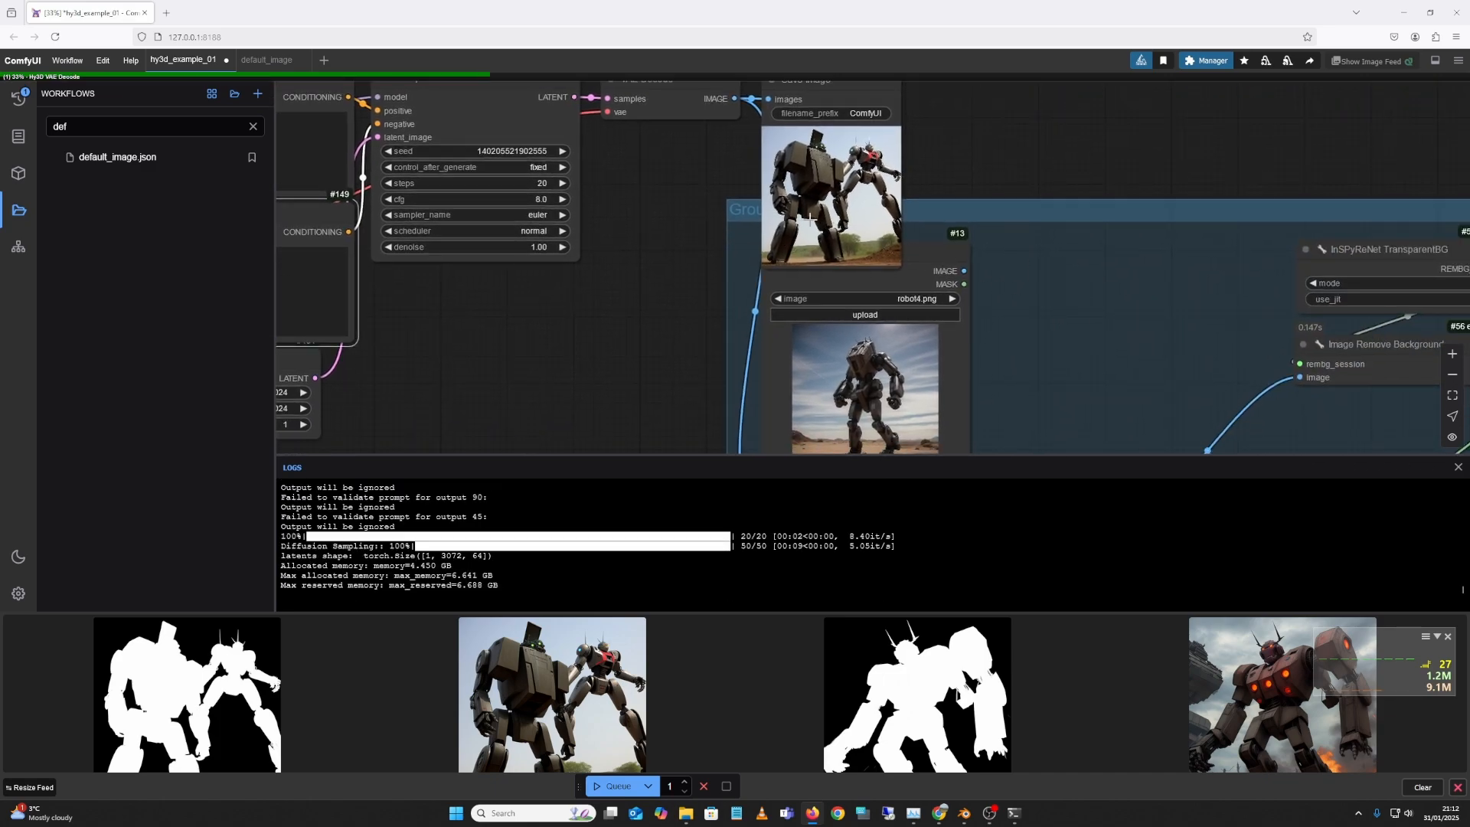
pyautogui.moveTo(1186, 305); pyautogui.dragTo(755, 281)
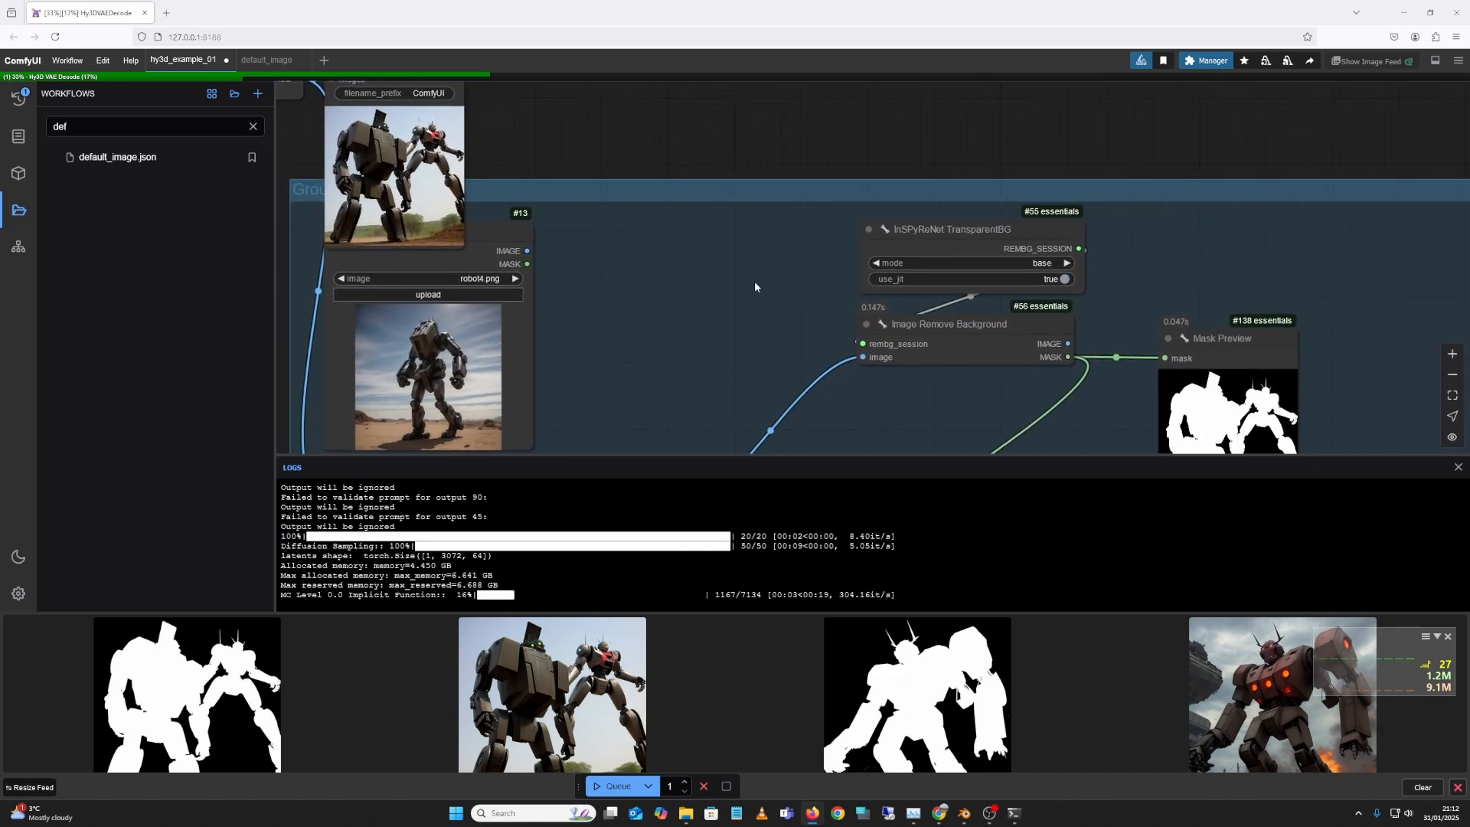
pyautogui.moveTo(1201, 261); pyautogui.dragTo(1313, 269)
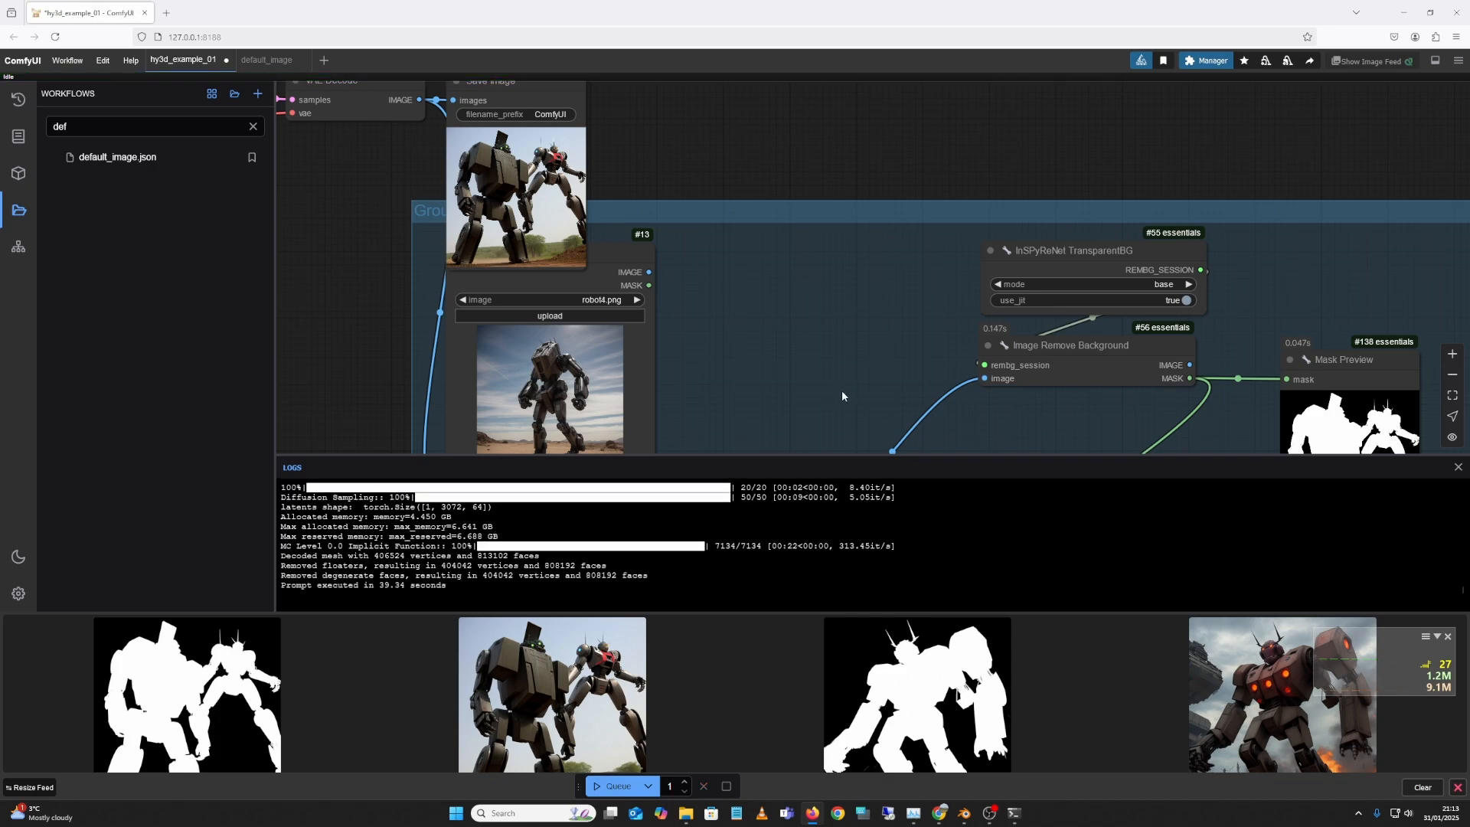
# Step: Put "one" at the start of the positive prompt so it reads "one battle robot"
pyautogui.moveTo(842, 391); pyautogui.dragTo(1136, 335)
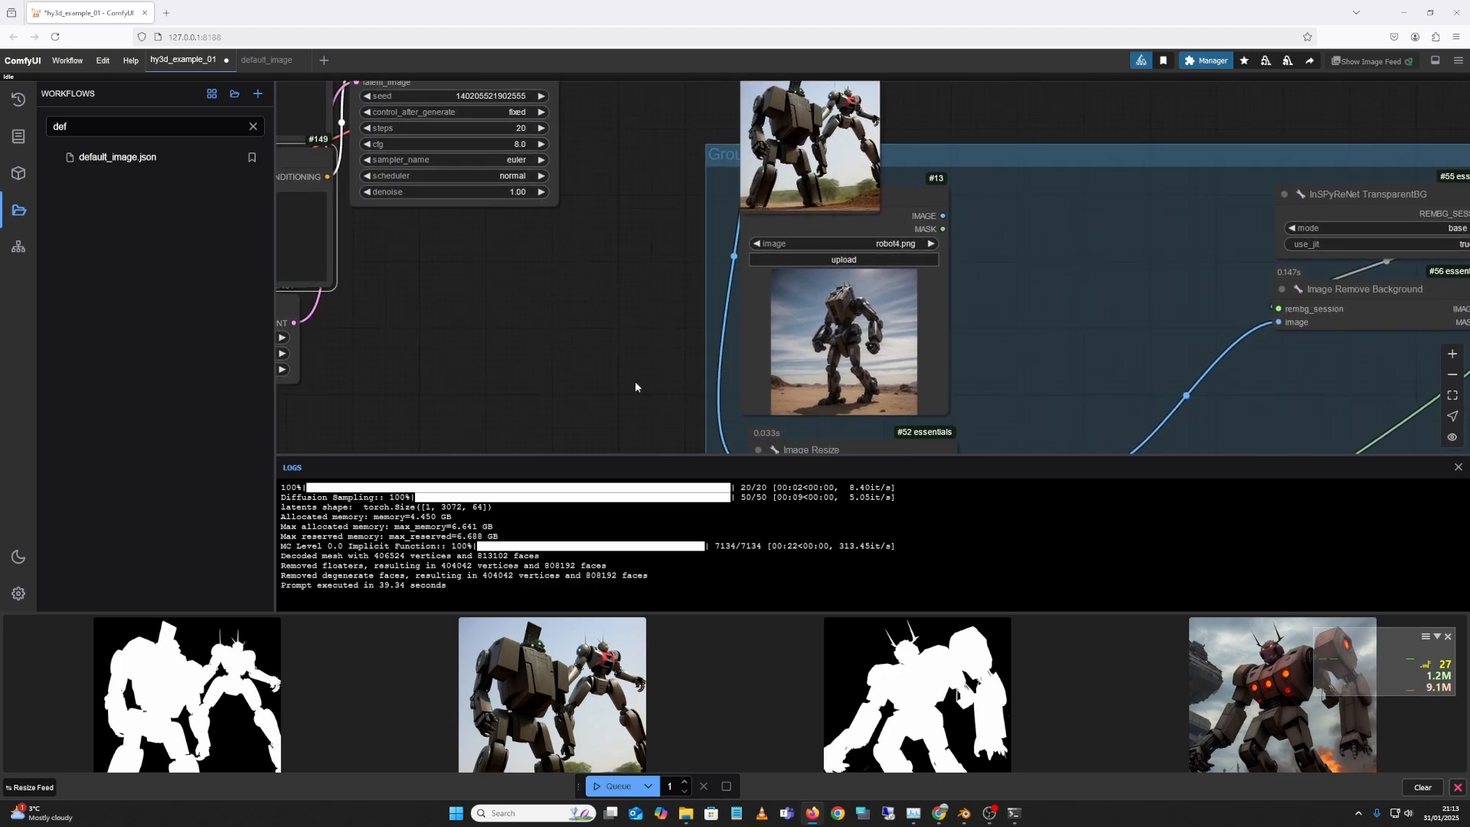
pyautogui.moveTo(635, 386); pyautogui.dragTo(1007, 466)
pyautogui.moveTo(769, 387); pyautogui.dragTo(810, 422)
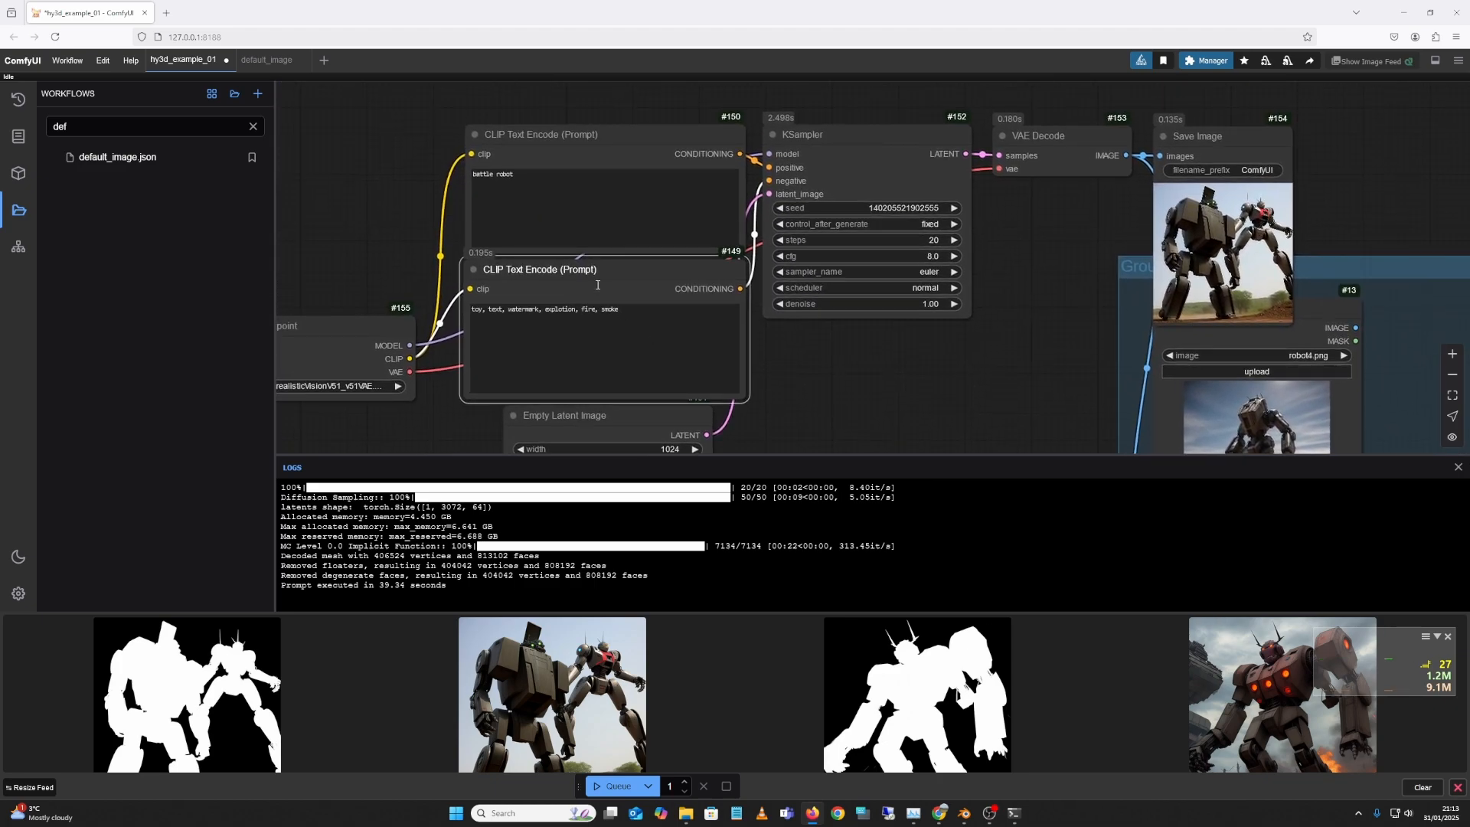
pyautogui.click(480, 175)
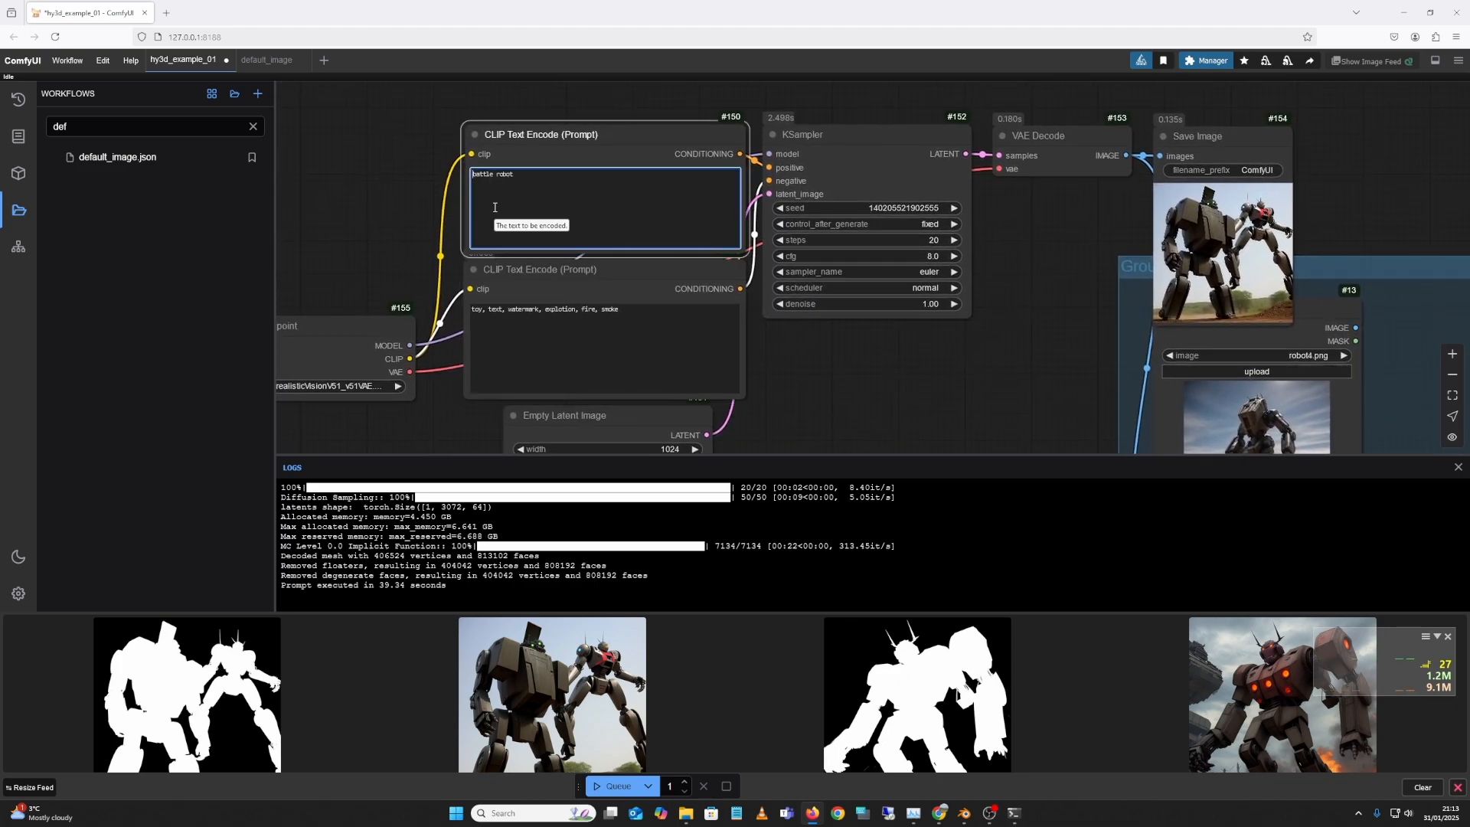
pyautogui.write('one')
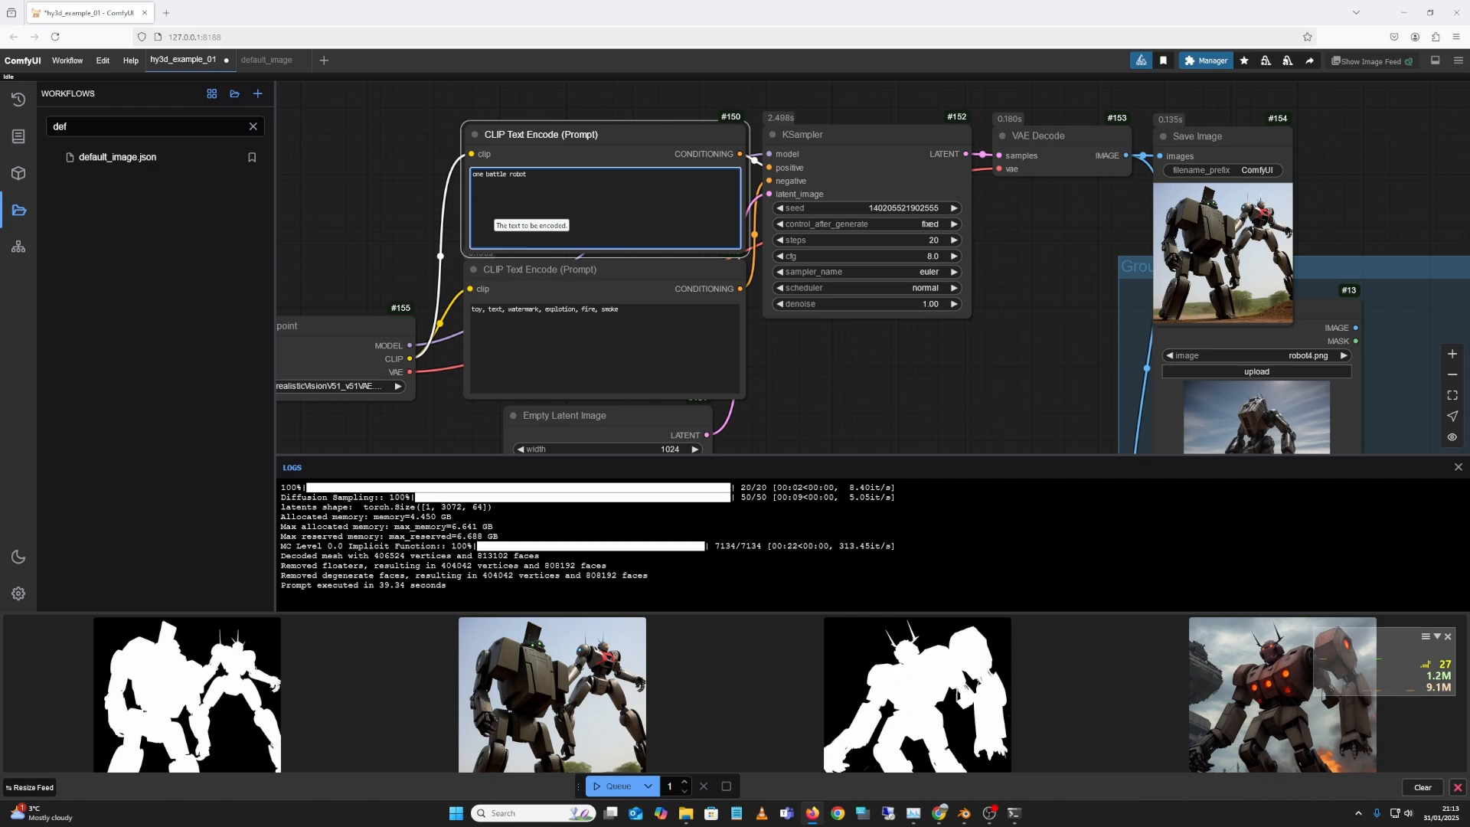
# Step: Set the KSampler's control_after_generate to randomize, raise the batch count to 4, and queue the workflow
pyautogui.click(939, 233)
pyautogui.click(931, 224)
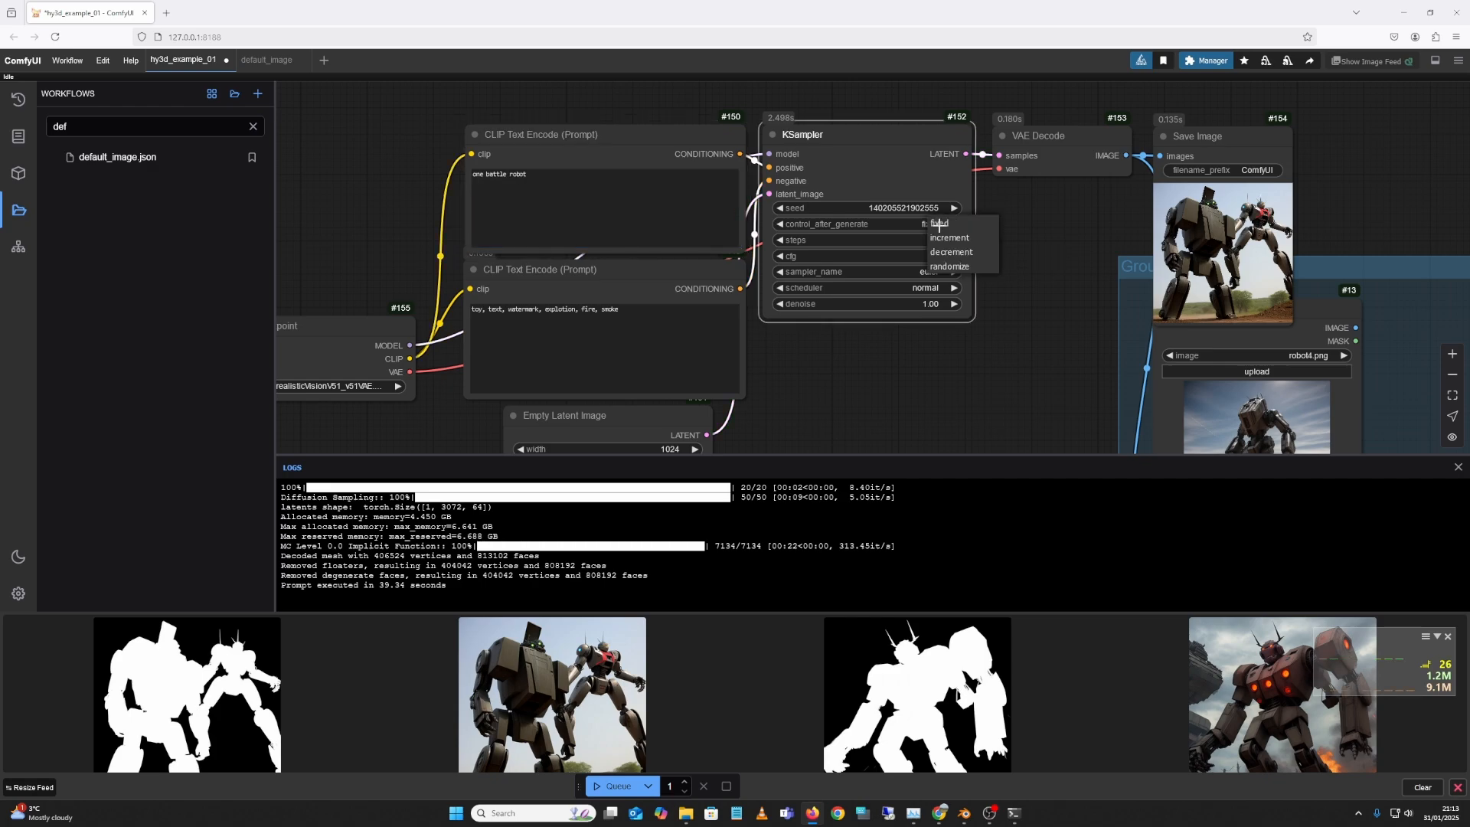
pyautogui.click(949, 265)
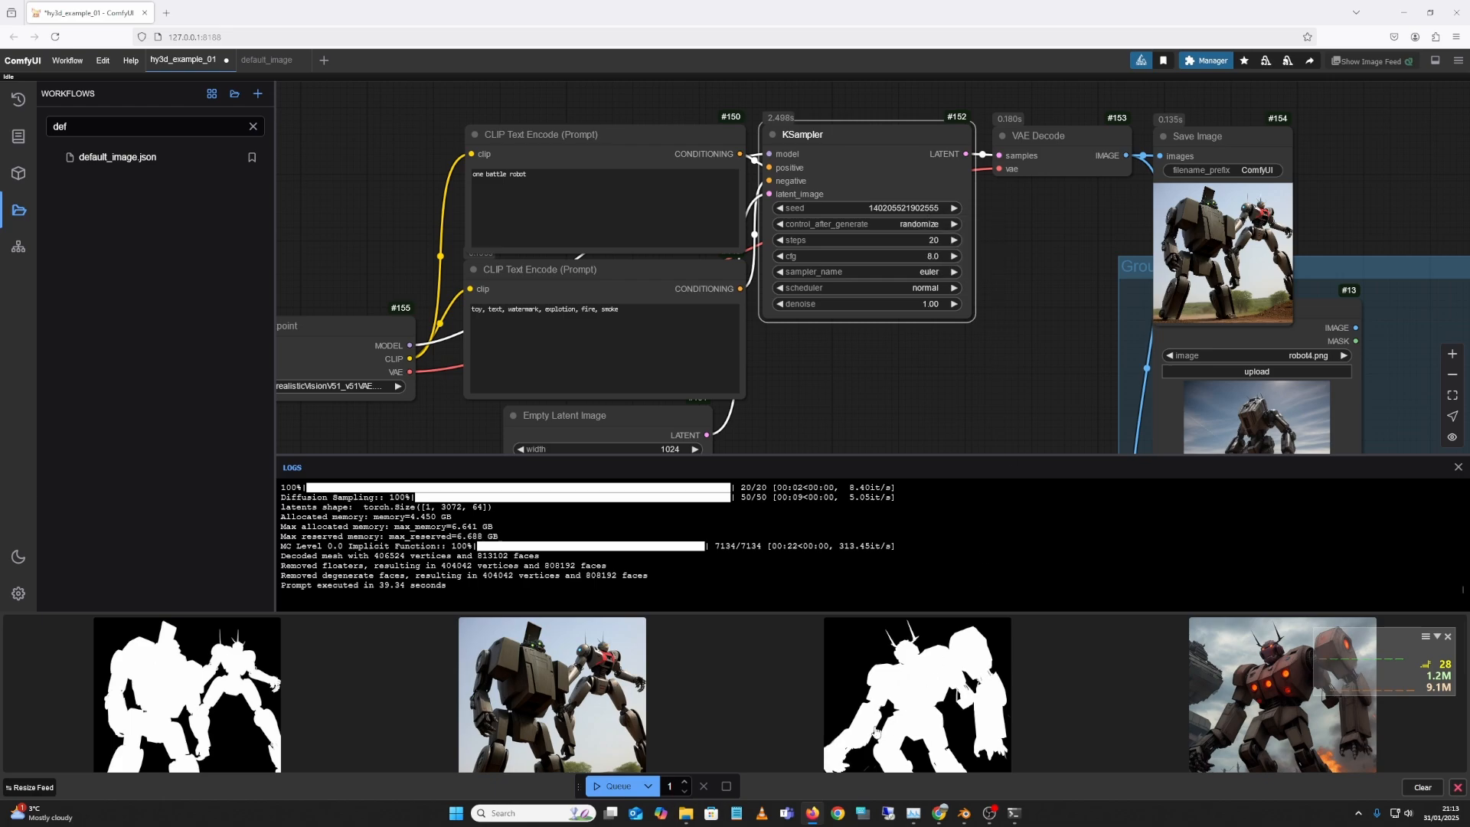
pyautogui.click(685, 780)
pyautogui.click(684, 780)
pyautogui.click(685, 780)
pyautogui.click(613, 786)
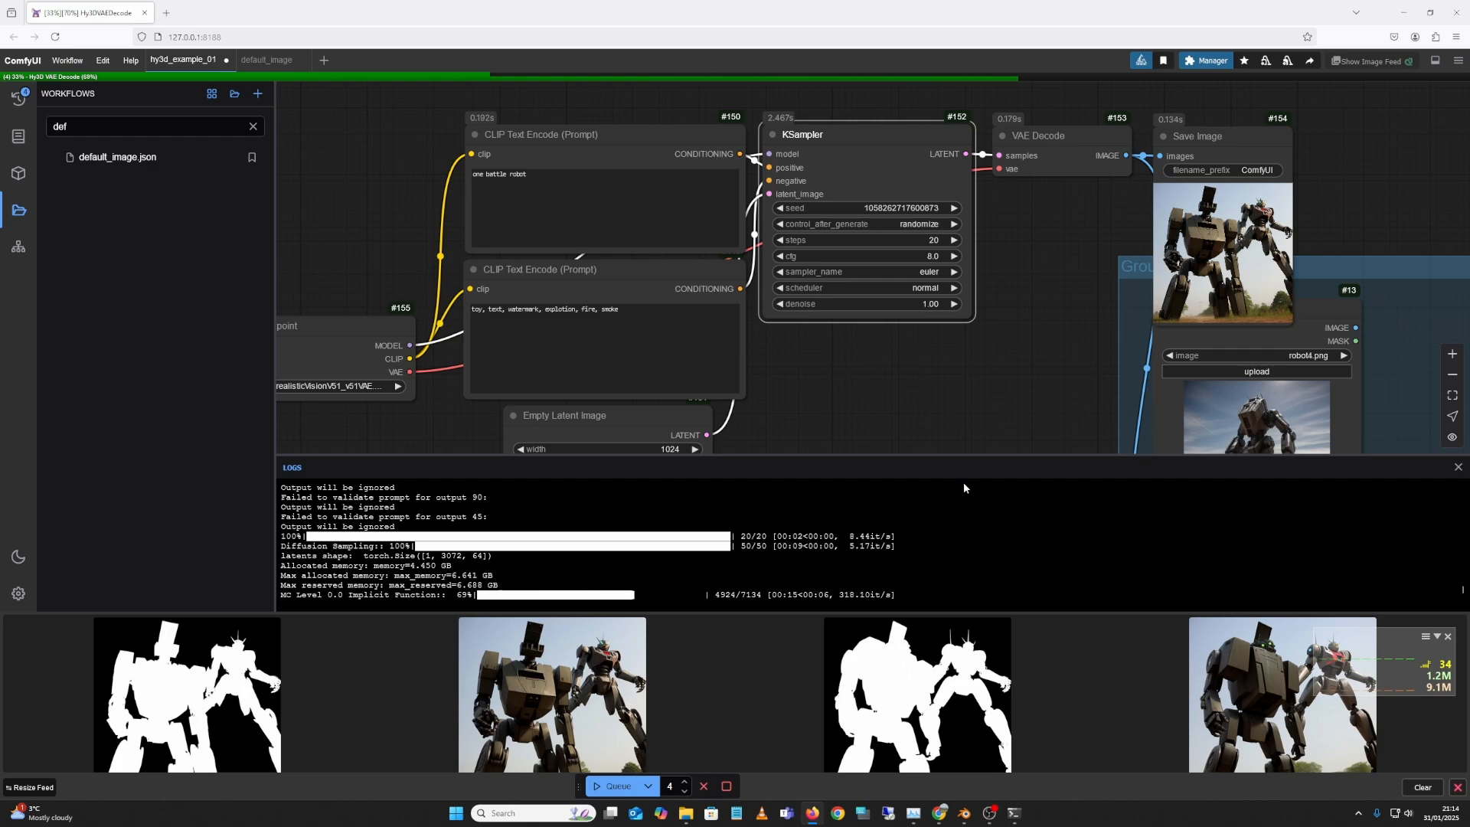
# Step: Examine the generated robot images, their masks and the workflow's nodes while the queued runs compute their meshes
pyautogui.moveTo(1113, 394); pyautogui.dragTo(592, 217)
pyautogui.moveTo(1102, 268); pyautogui.dragTo(1046, 92)
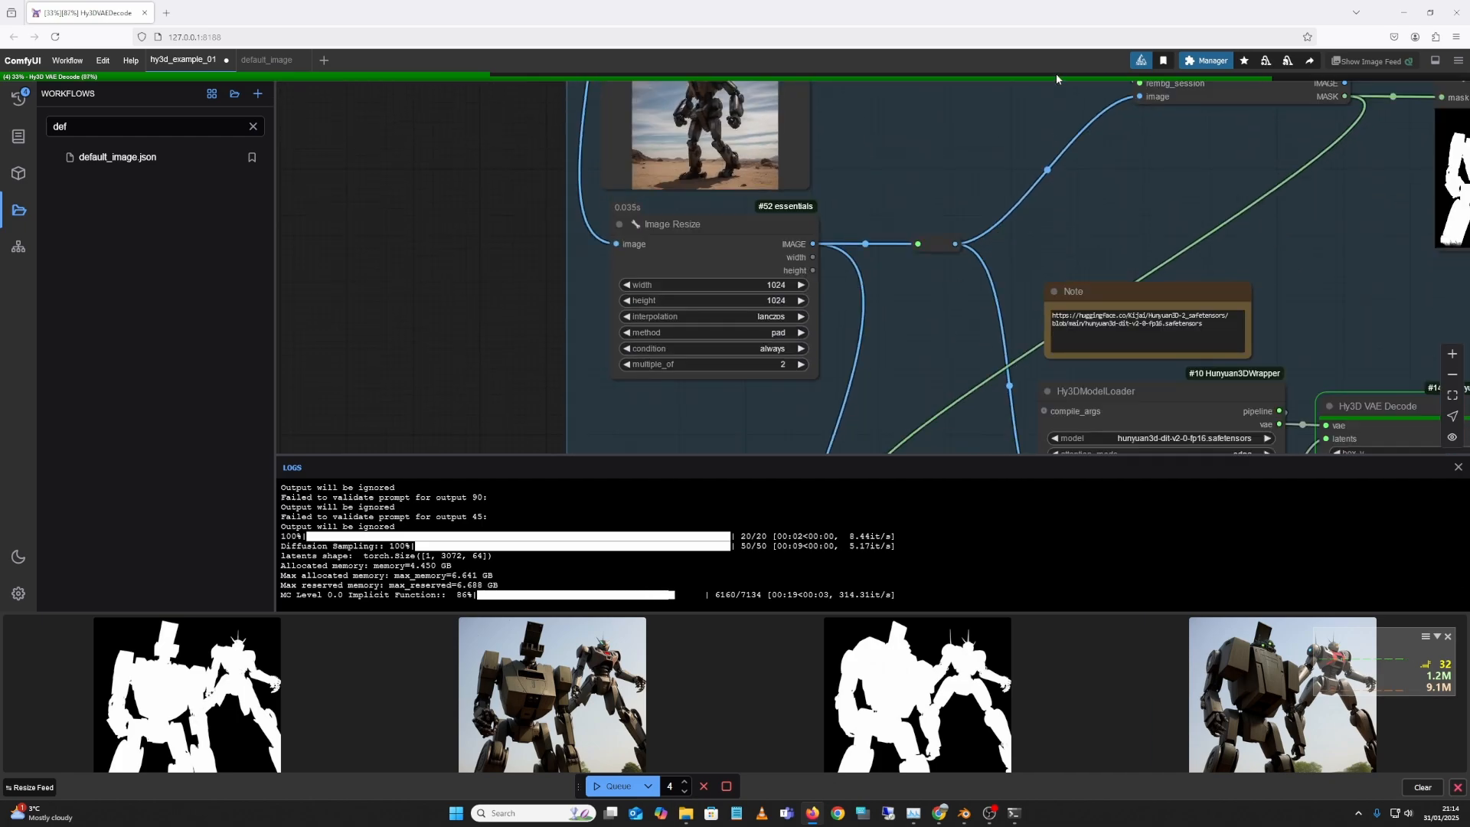
pyautogui.moveTo(899, 310); pyautogui.dragTo(926, 43)
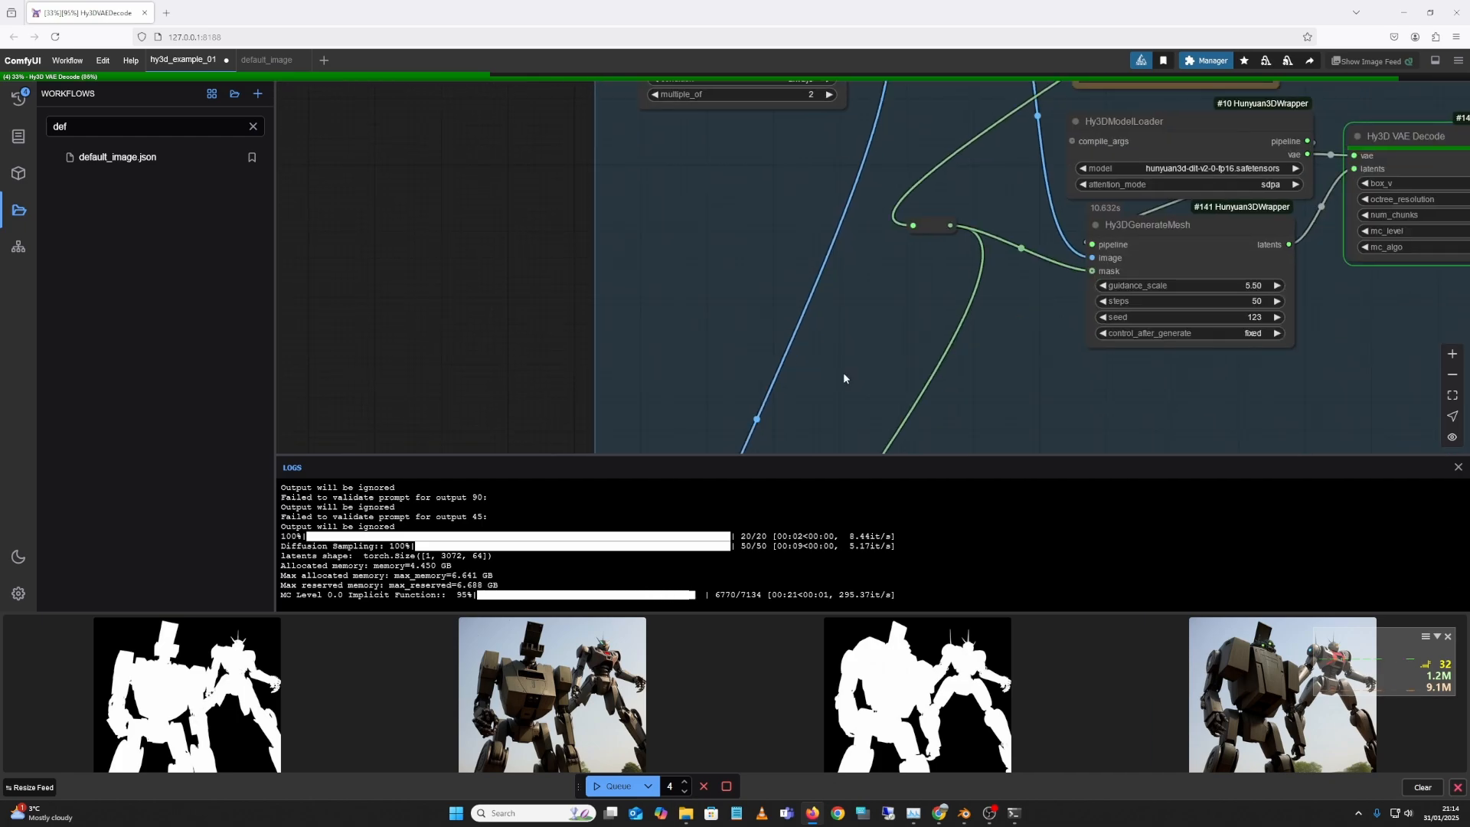
pyautogui.moveTo(842, 372); pyautogui.dragTo(943, 89)
pyautogui.moveTo(909, 191); pyautogui.dragTo(883, 397)
pyautogui.moveTo(964, 151); pyautogui.dragTo(909, 430)
pyautogui.moveTo(940, 180); pyautogui.dragTo(910, 341)
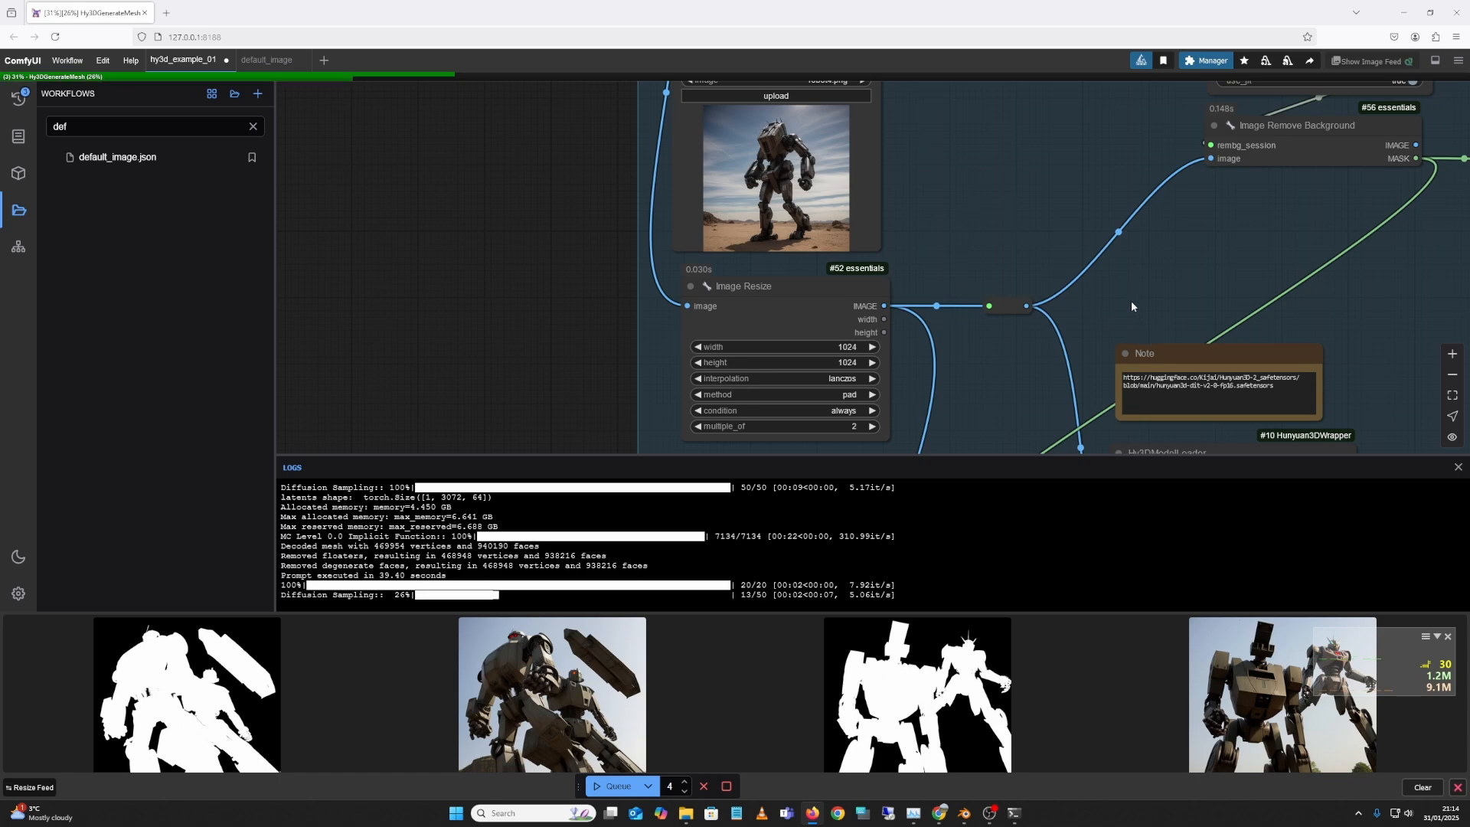
pyautogui.moveTo(1034, 309); pyautogui.dragTo(954, 525)
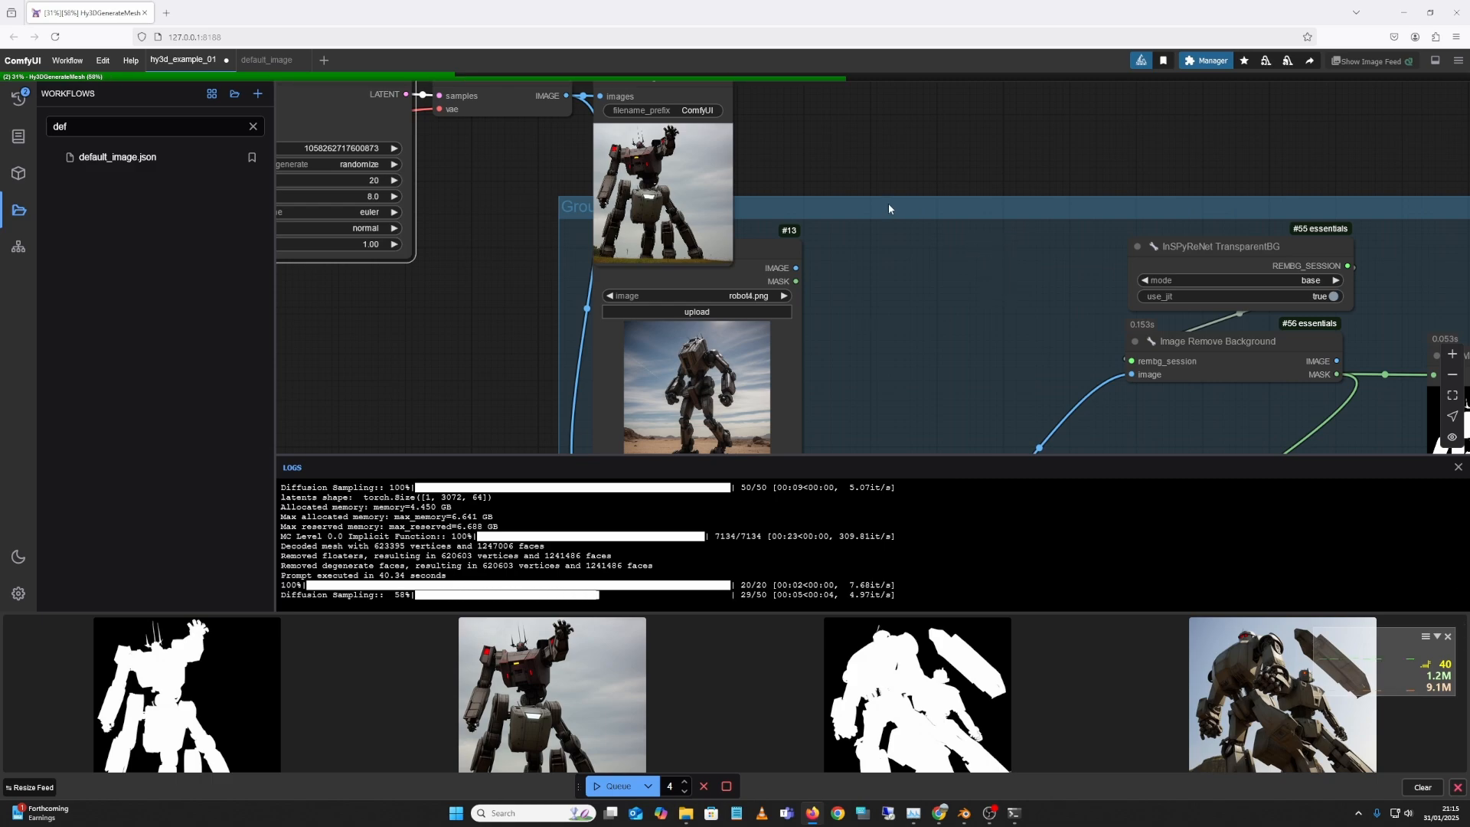
pyautogui.moveTo(882, 255); pyautogui.dragTo(1127, 283)
pyautogui.moveTo(613, 336); pyautogui.dragTo(917, 351)
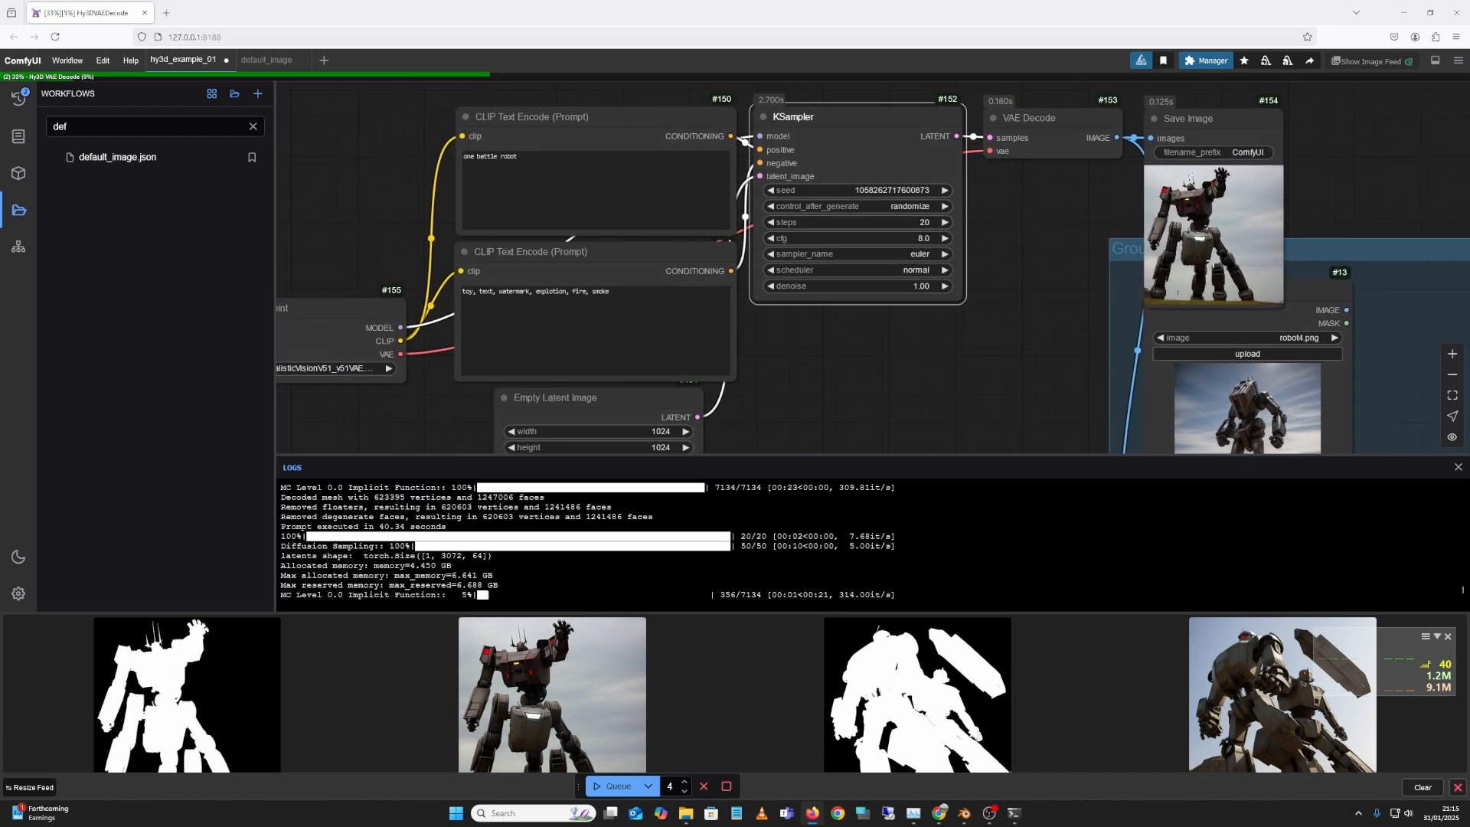
pyautogui.moveTo(1290, 227); pyautogui.dragTo(1213, 188)
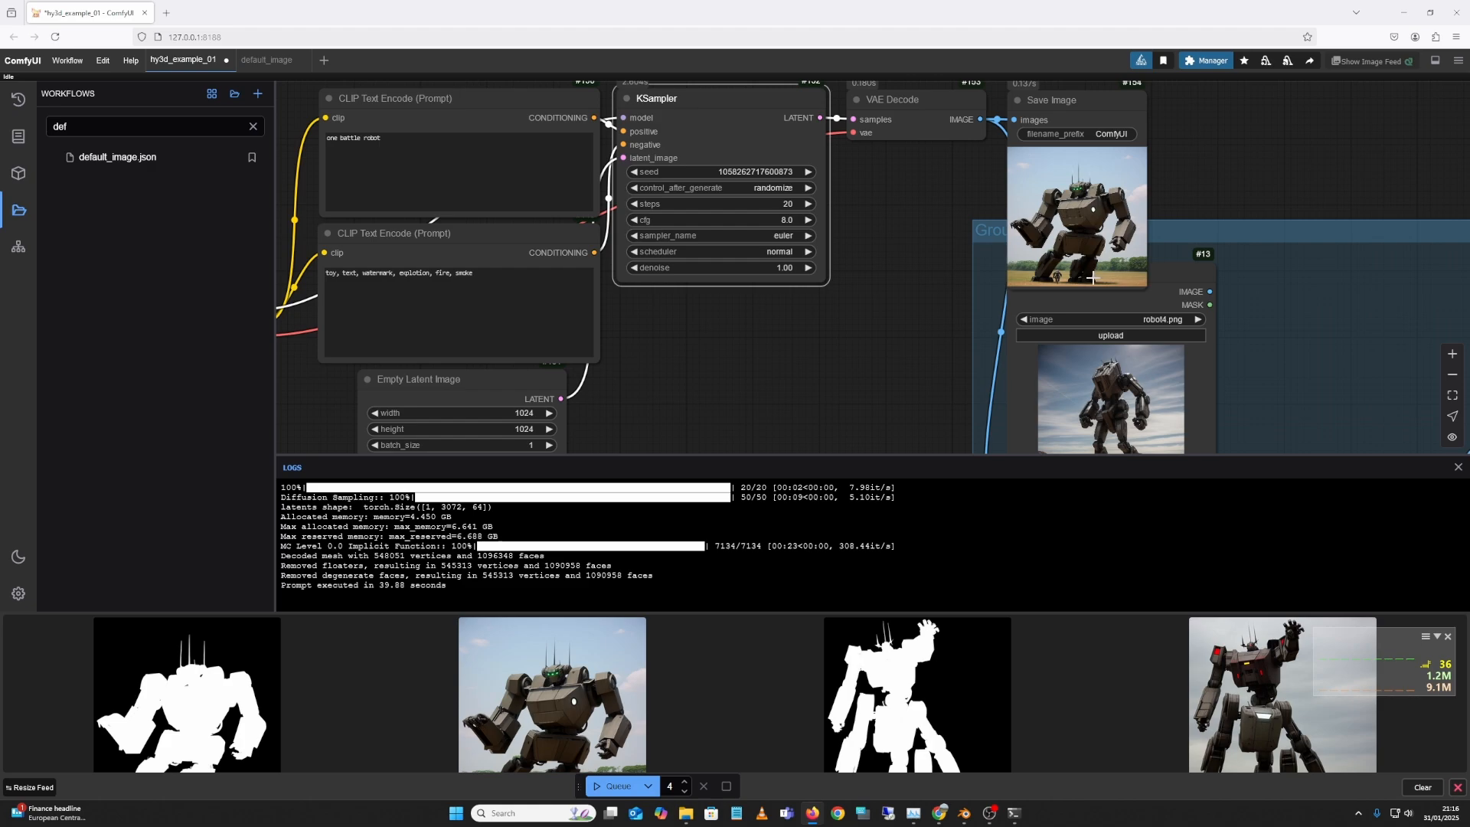
# Step: Switch to Blender and import the four glTF files Hy3D_00024_.glb through Hy3D_00027_.glb together
pyautogui.click(964, 813)
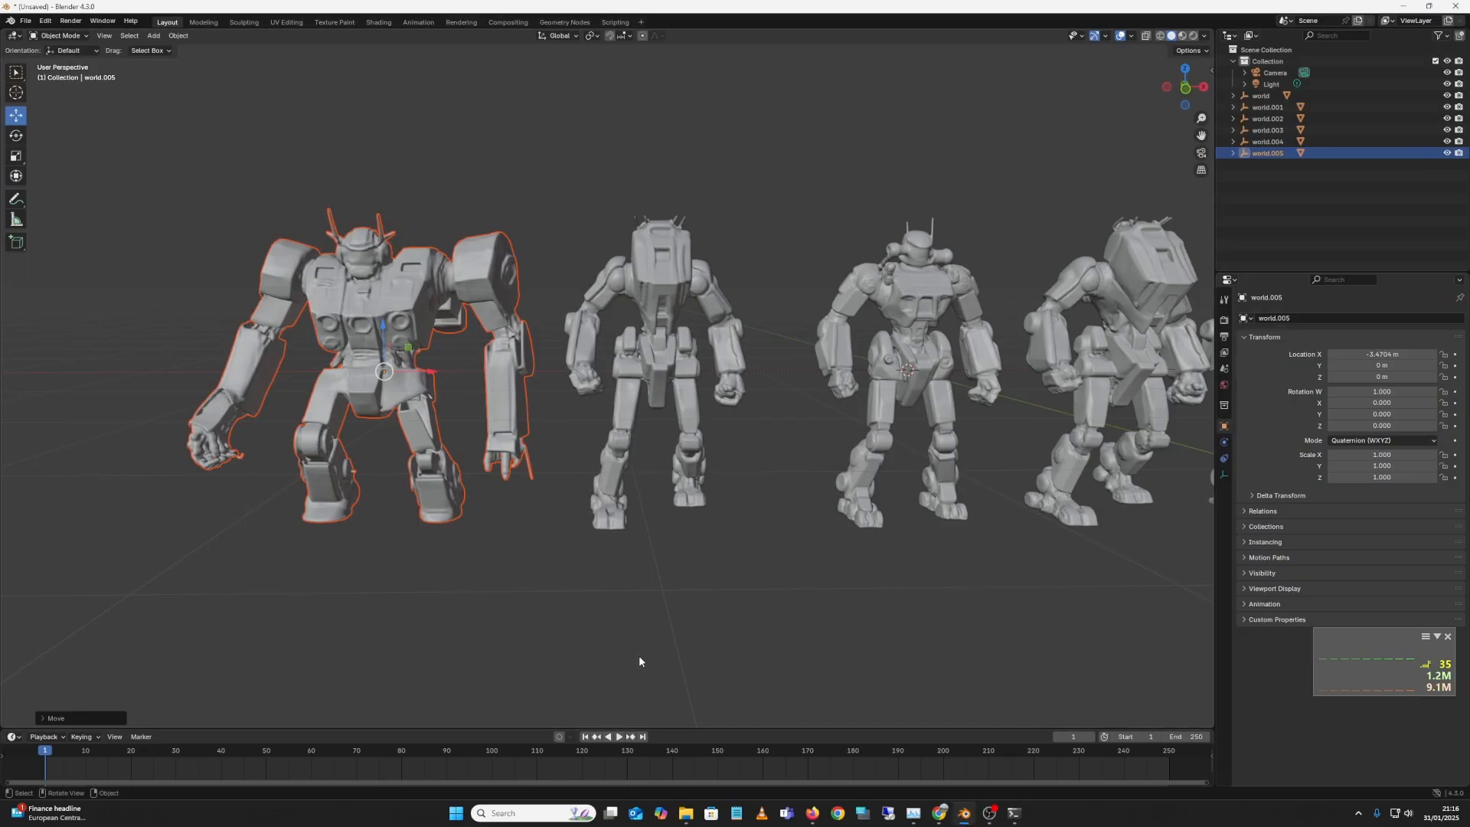
pyautogui.click(184, 151)
pyautogui.click(26, 20)
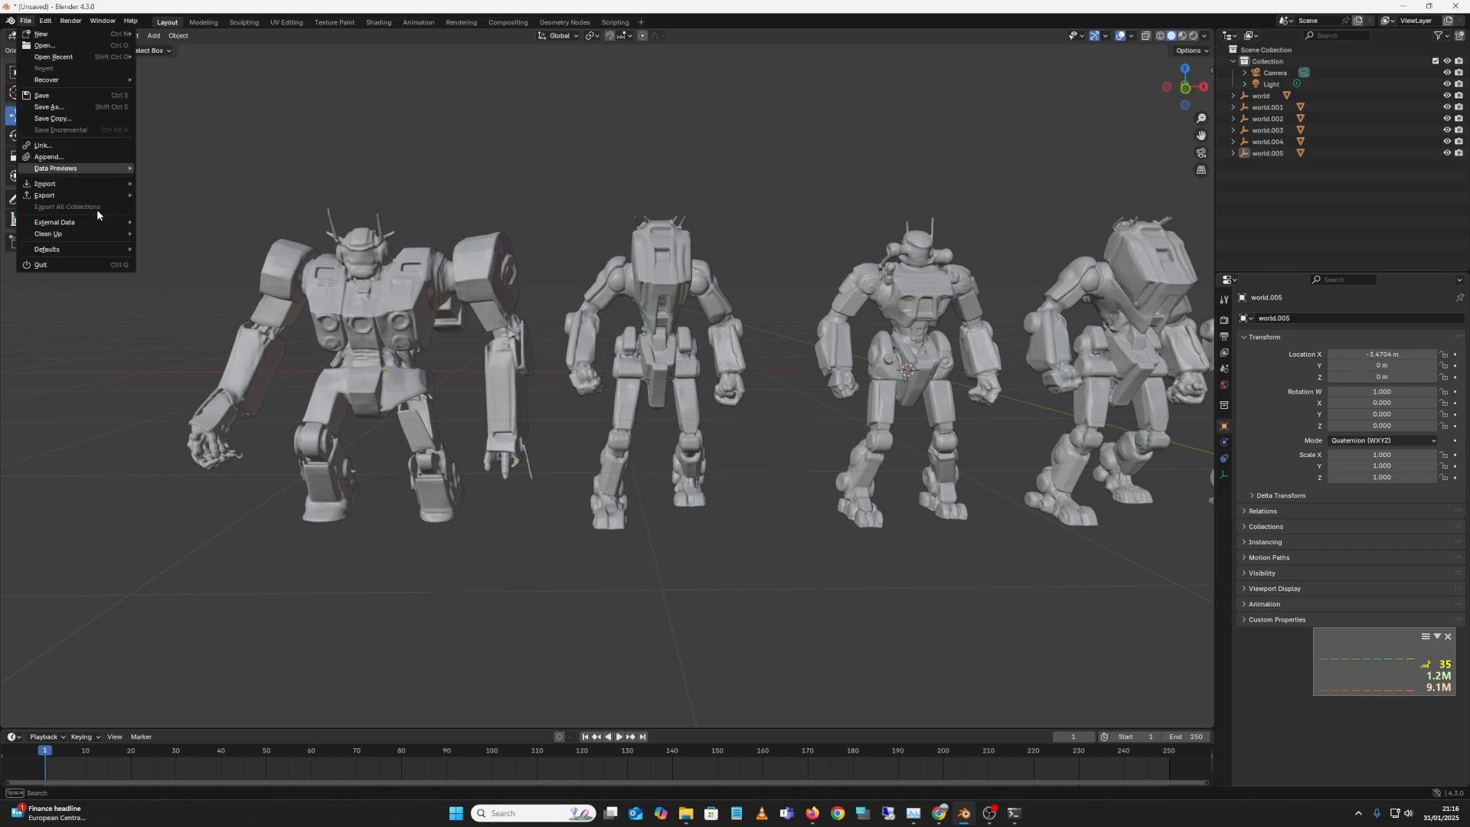
pyautogui.moveTo(71, 182)
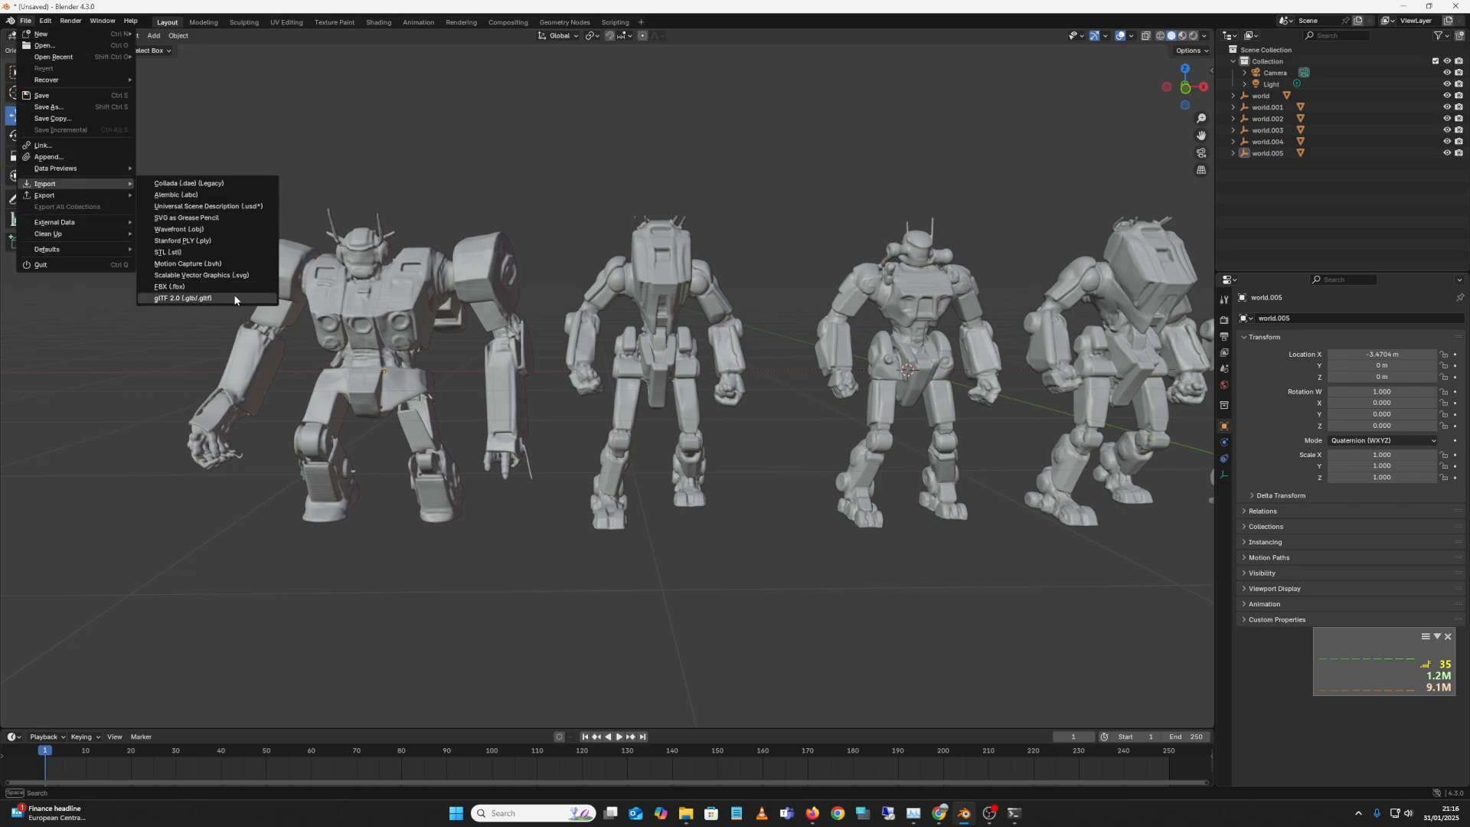
pyautogui.click(184, 298)
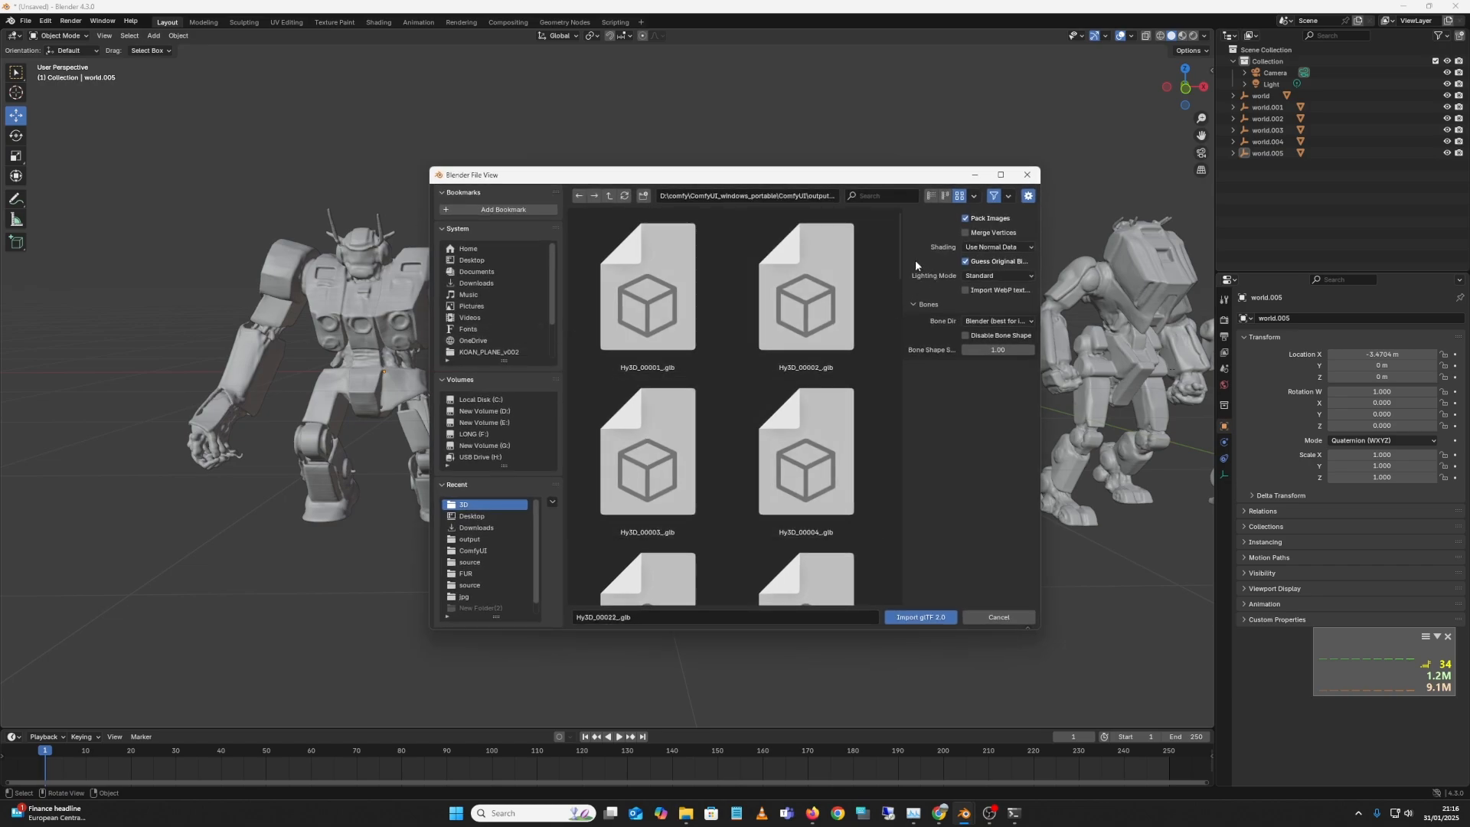
pyautogui.moveTo(902, 263); pyautogui.dragTo(894, 594)
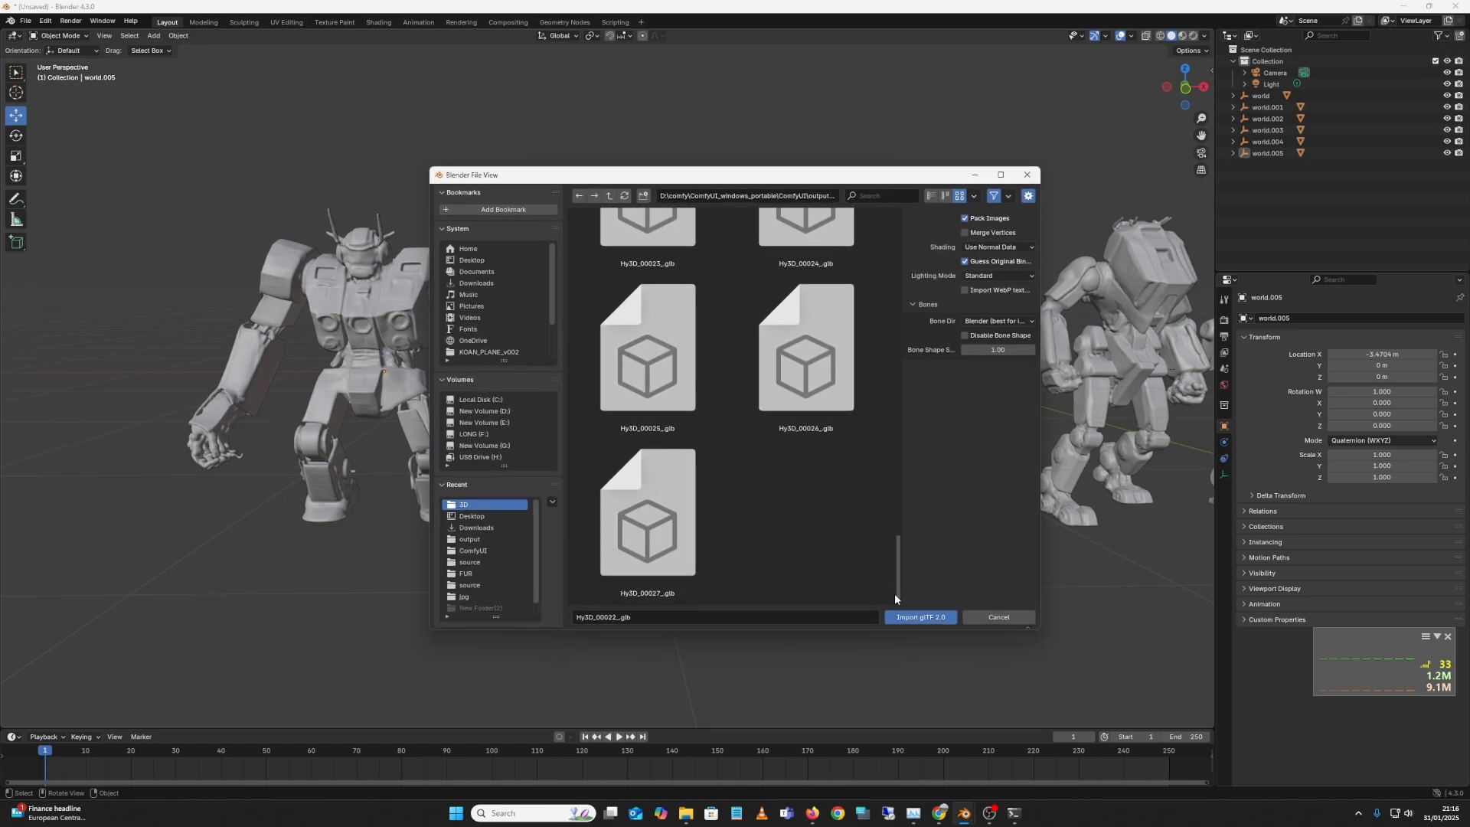
pyautogui.click(654, 550)
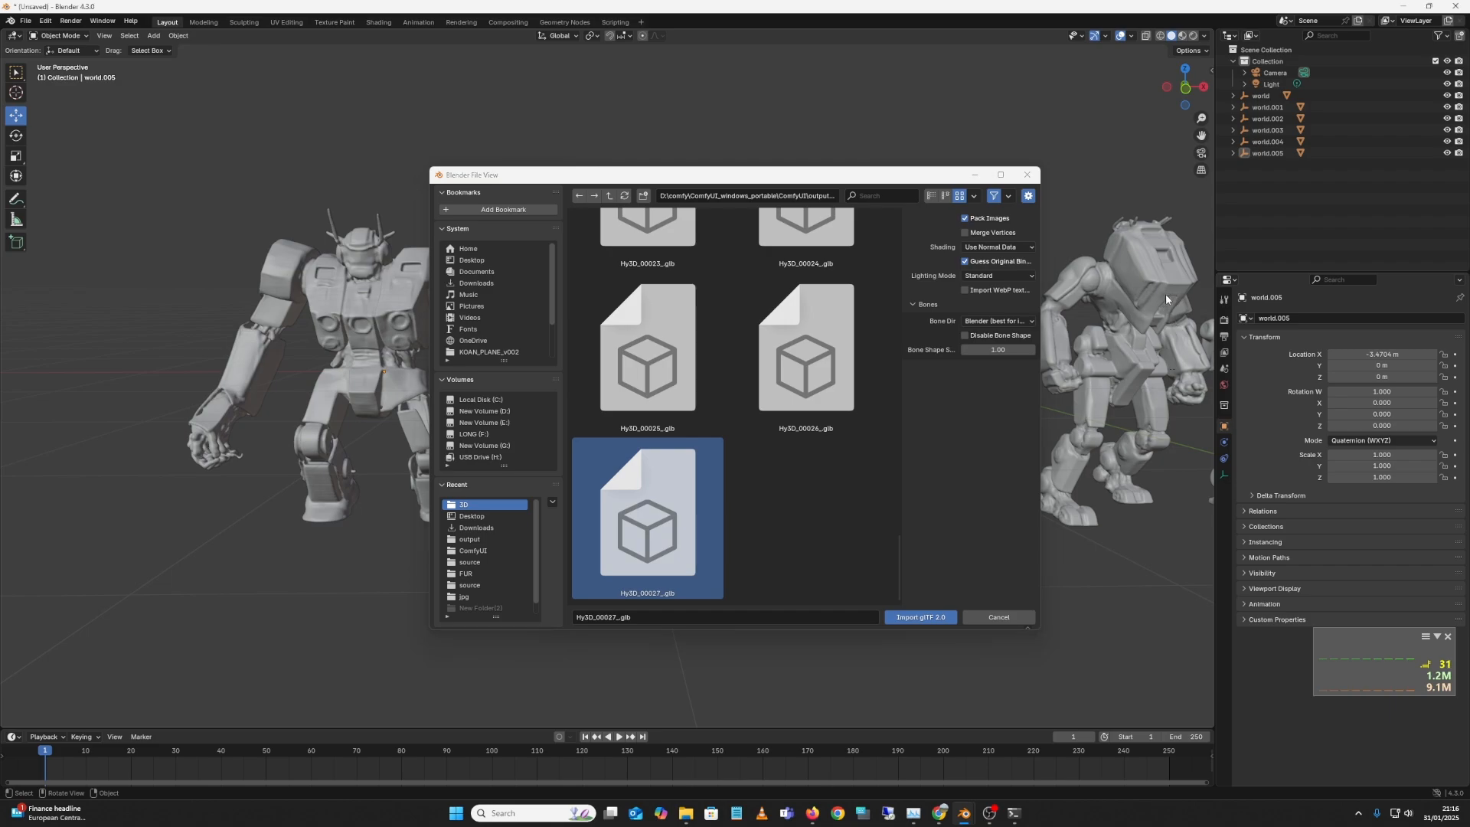
pyautogui.keyDown('shift'); pyautogui.click(838, 232); pyautogui.keyUp('shift')
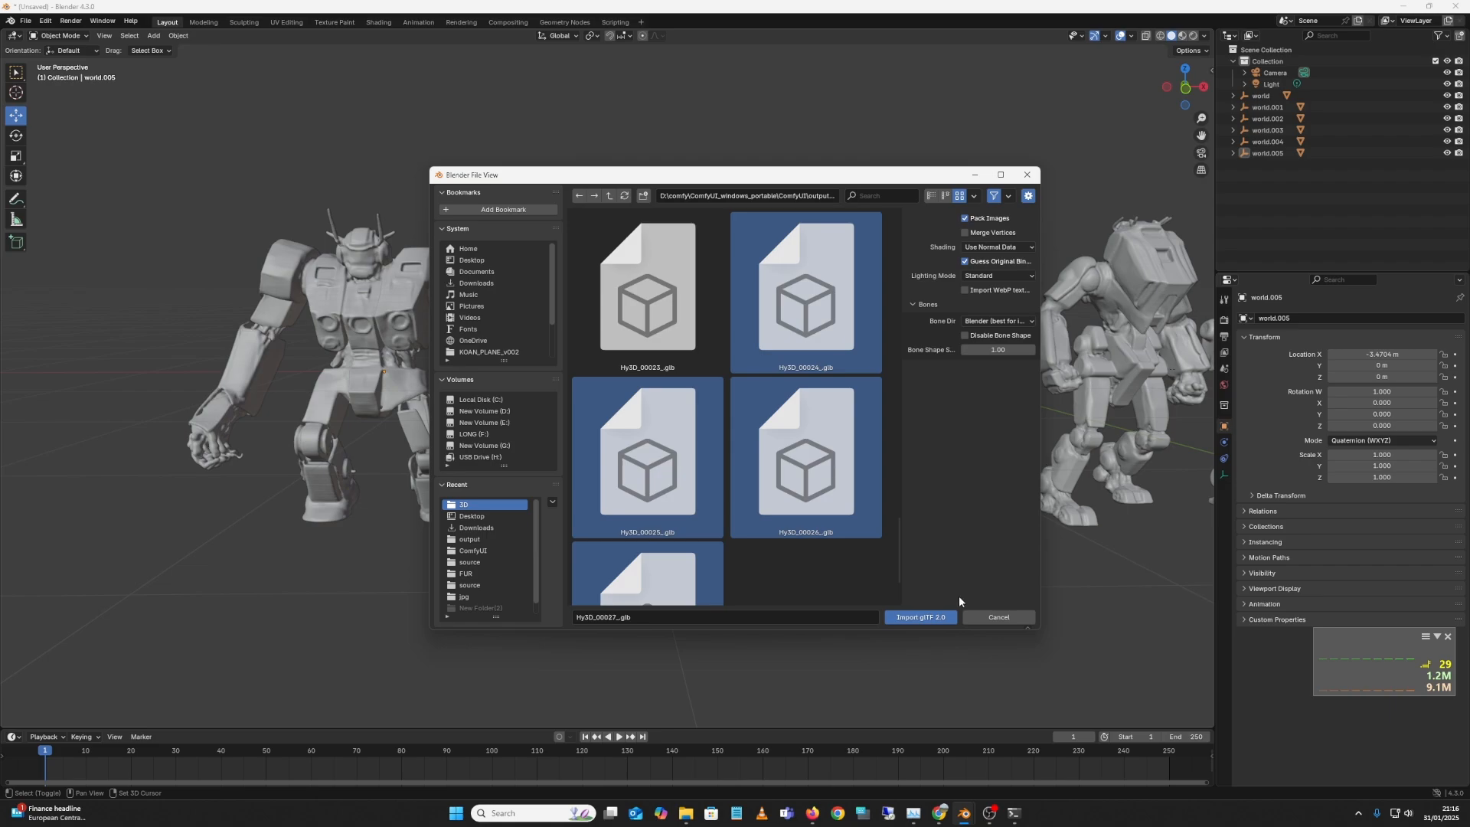
pyautogui.click(930, 622)
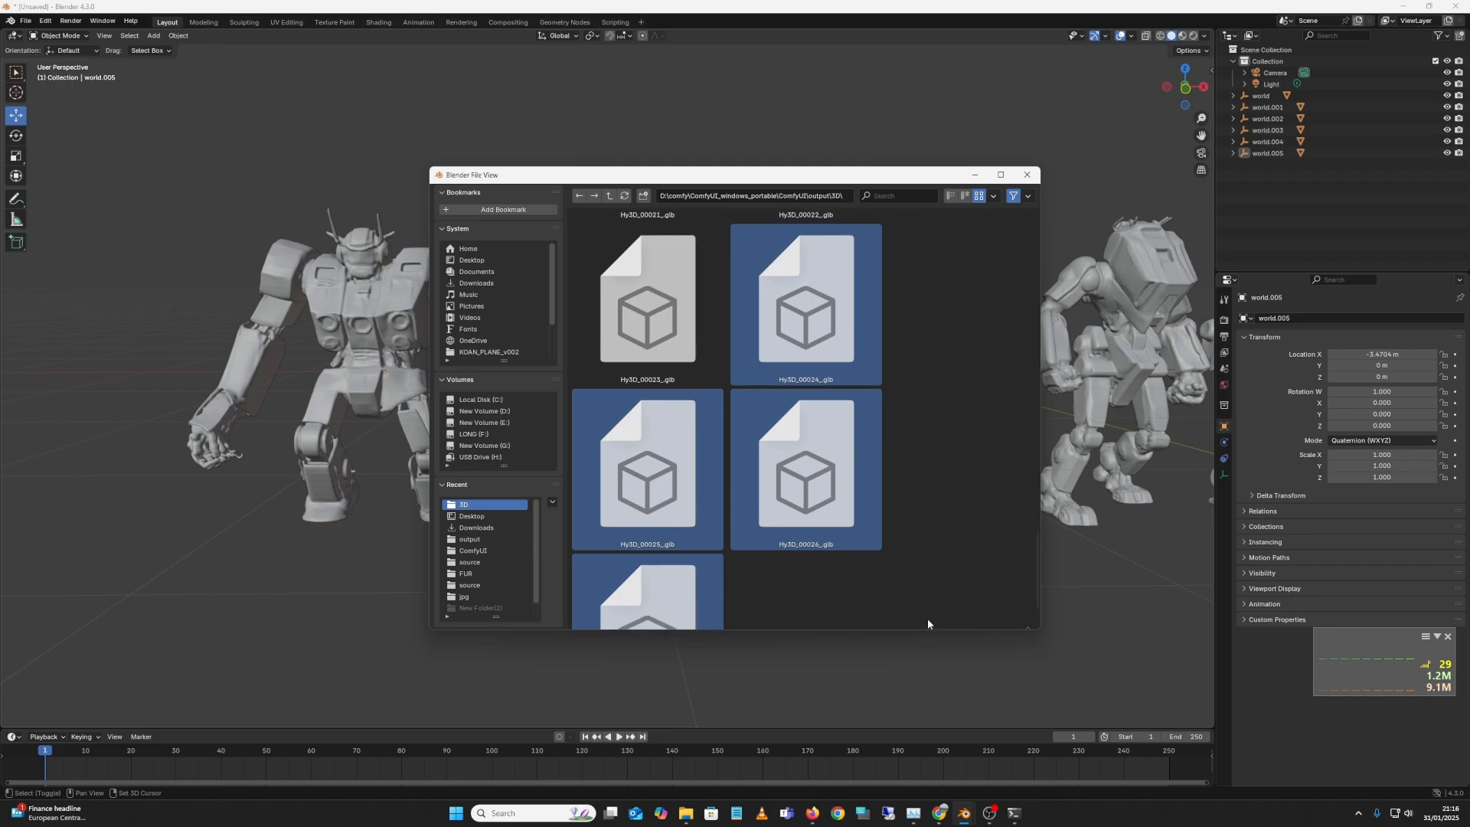
# Step: Separate the overlapping imports along the Y axis, moving world.009 backward and temp_mesh.ply.006 forward from the origin
pyautogui.moveTo(851, 515); pyautogui.dragTo(875, 335)
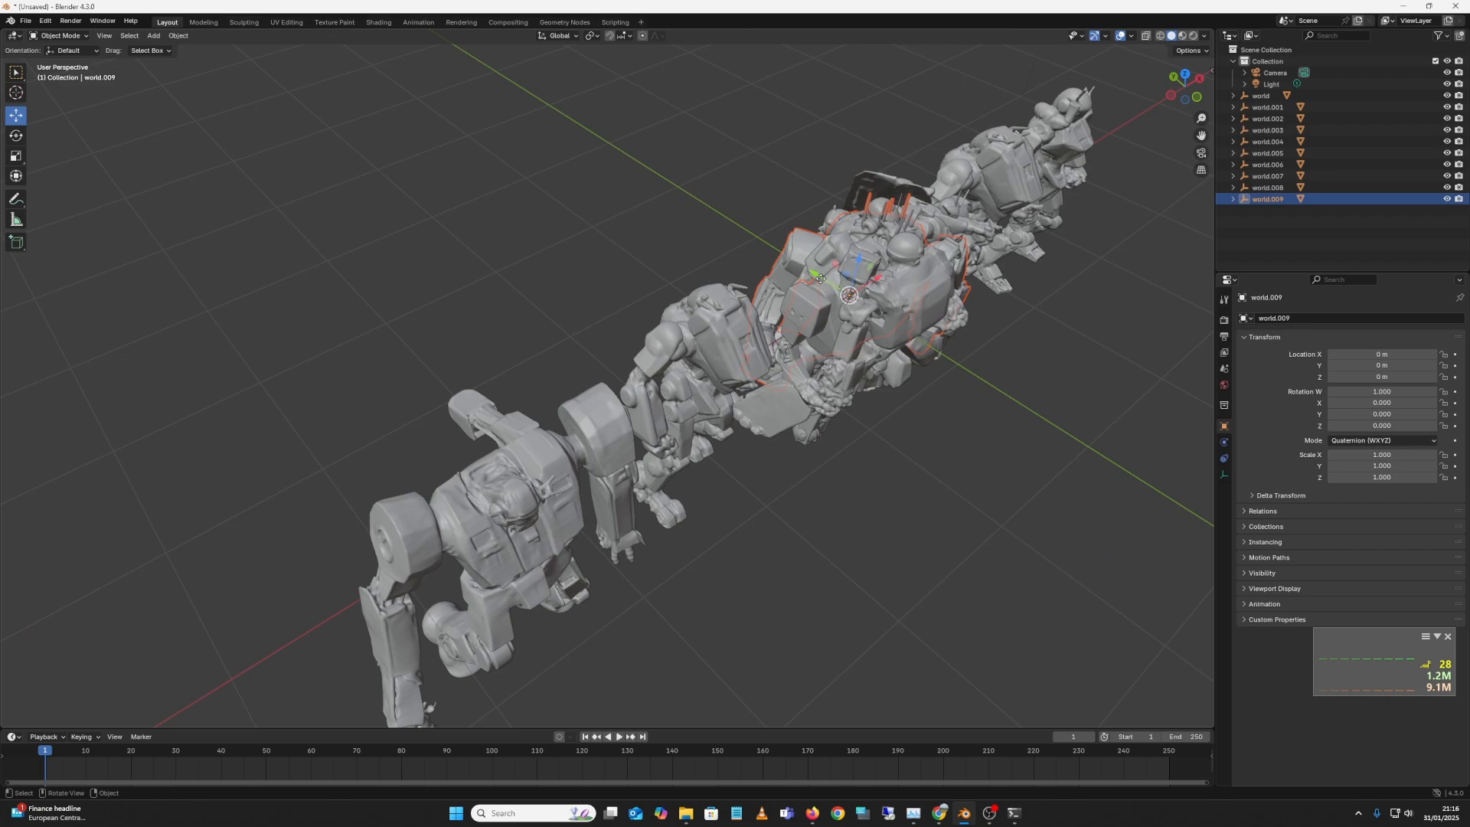
pyautogui.click(872, 327)
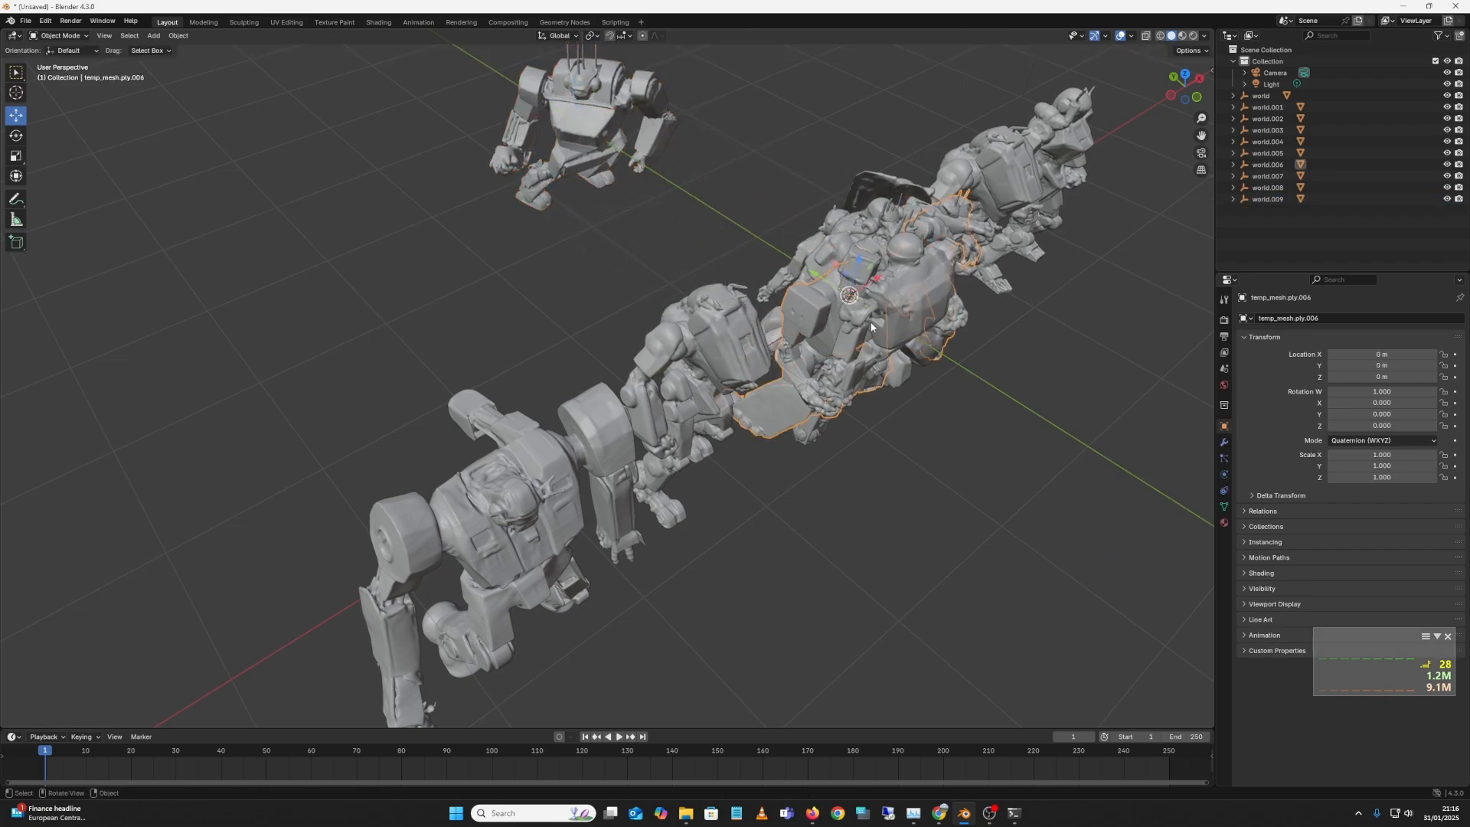
pyautogui.moveTo(871, 327); pyautogui.dragTo(946, 255)
pyautogui.moveTo(599, 359); pyautogui.dragTo(734, 292)
pyautogui.moveTo(802, 260); pyautogui.dragTo(1025, 379)
# Step: Move temp_mesh.ply.007 along Y to about 1.80 m, then shift it toward negative X
pyautogui.click(847, 283)
pyautogui.moveTo(818, 274); pyautogui.dragTo(761, 162)
pyautogui.scroll(-3, 761, 162)
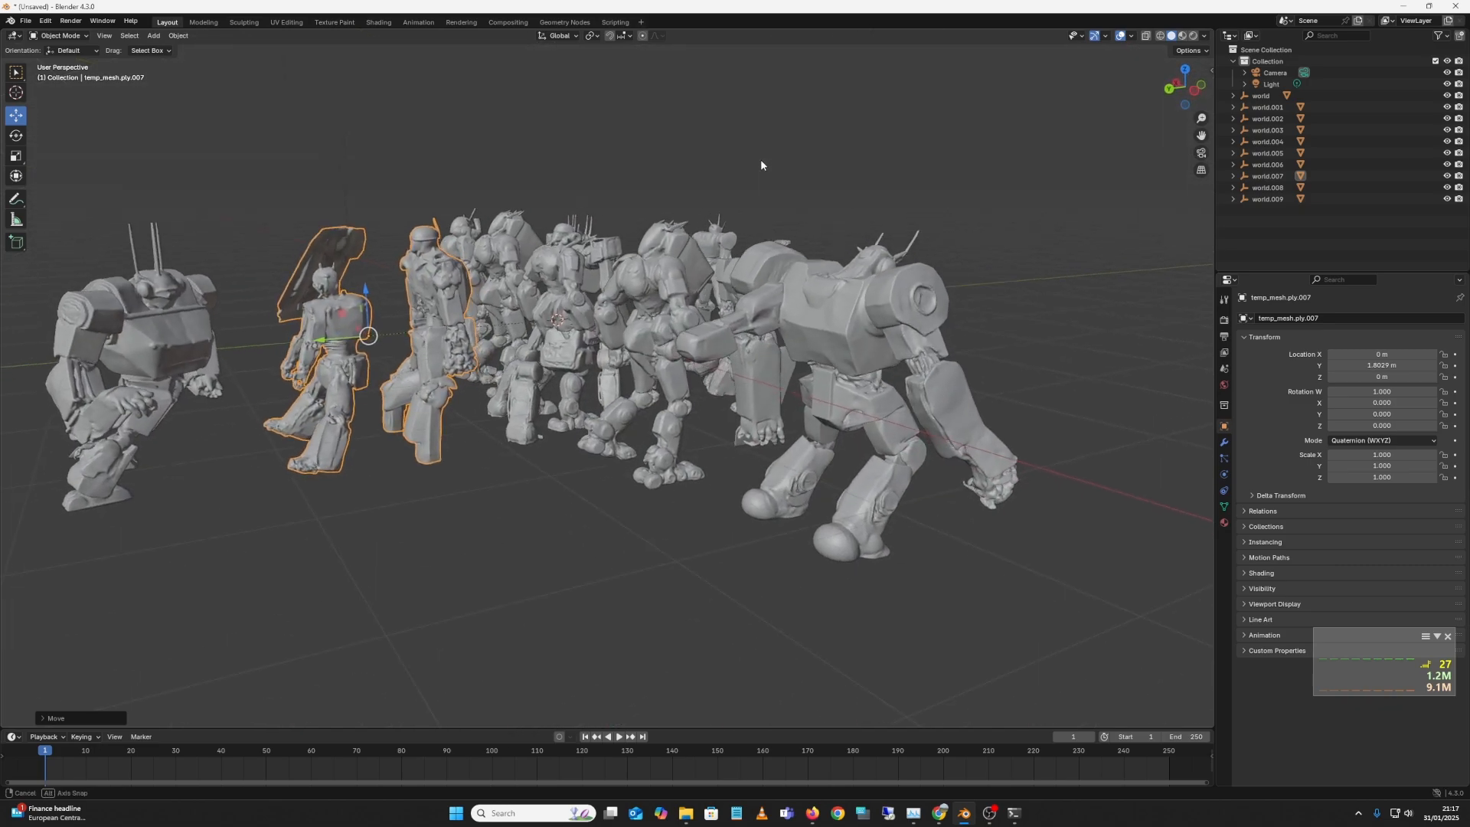
pyautogui.moveTo(495, 343); pyautogui.dragTo(543, 387)
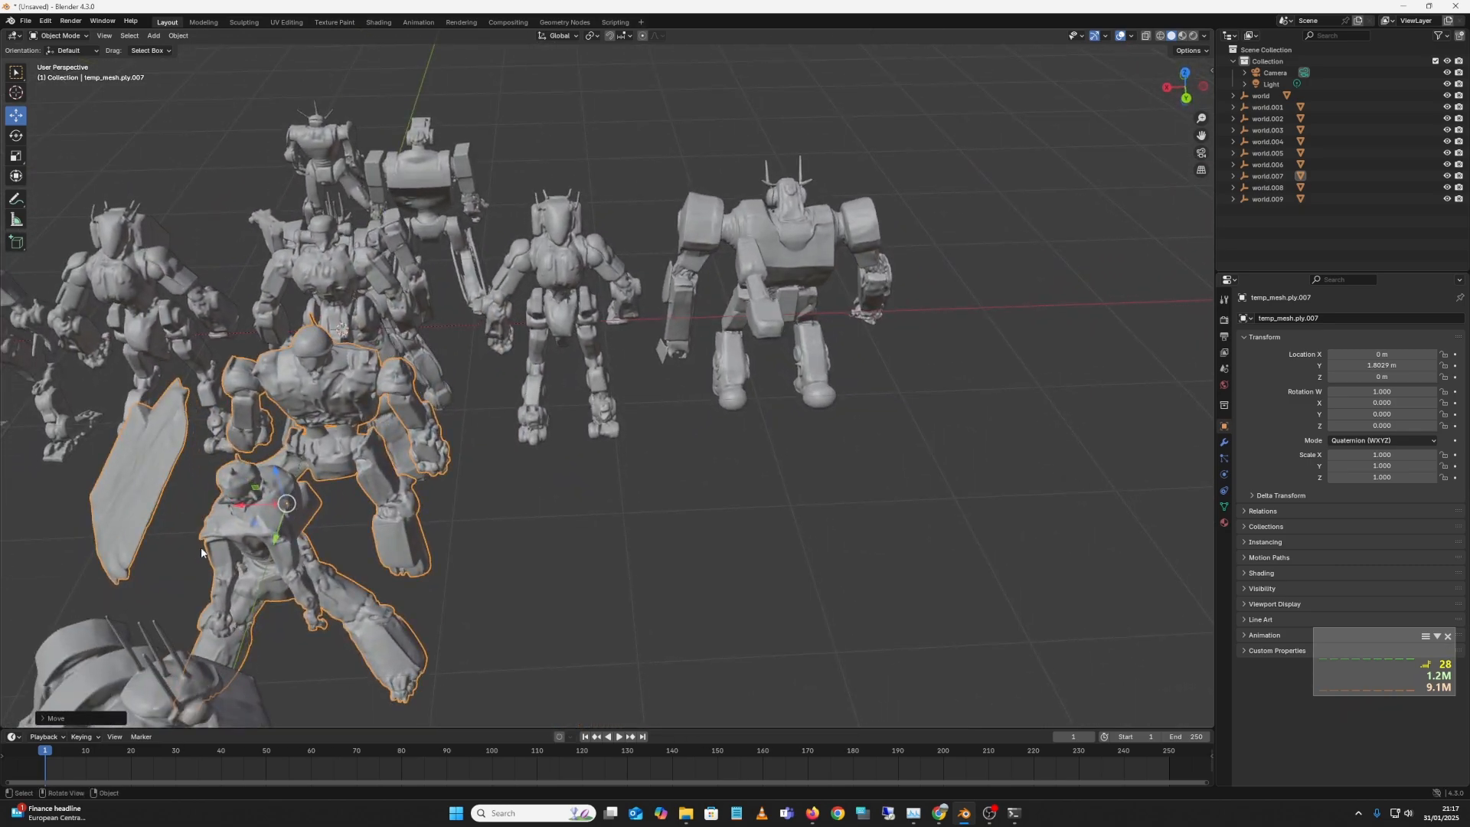
pyautogui.moveTo(245, 505); pyautogui.dragTo(770, 447)
# Step: Move temp_mesh.ply.003 out of the overlapping robots at the origin toward negative X
pyautogui.click(746, 349)
pyautogui.click(718, 305)
pyautogui.moveTo(718, 306); pyautogui.dragTo(716, 348)
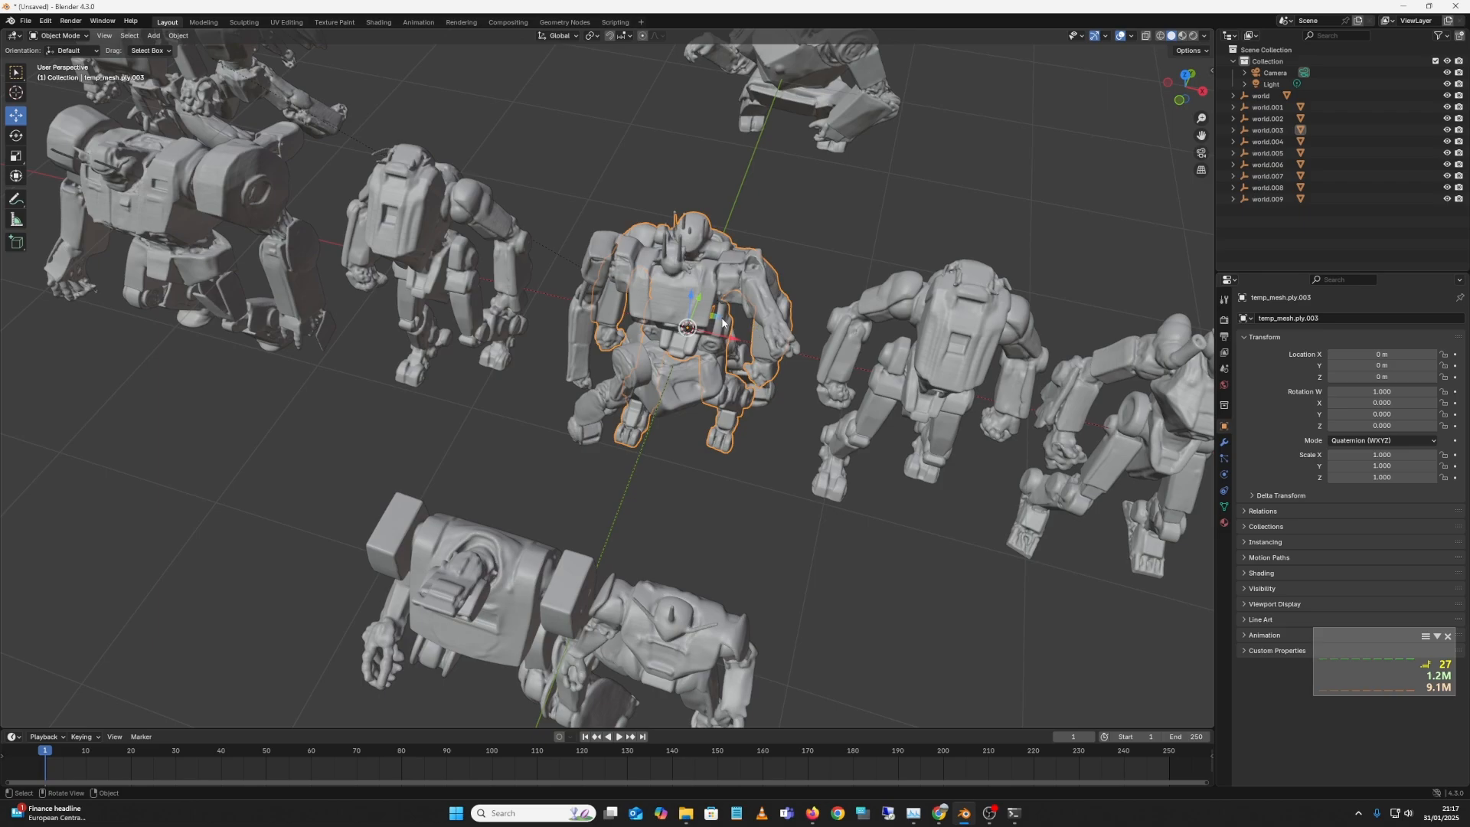
pyautogui.moveTo(722, 323); pyautogui.dragTo(223, 268)
pyautogui.moveTo(520, 344); pyautogui.dragTo(590, 287)
# Step: Move temp_mesh.ply.008 to about X 1.91 m, Y -1.93 m and inspect it in the front row
pyautogui.click(693, 296)
pyautogui.moveTo(693, 296); pyautogui.dragTo(940, 689)
pyautogui.moveTo(862, 541); pyautogui.dragTo(918, 526)
pyautogui.moveTo(918, 527); pyautogui.dragTo(820, 407)
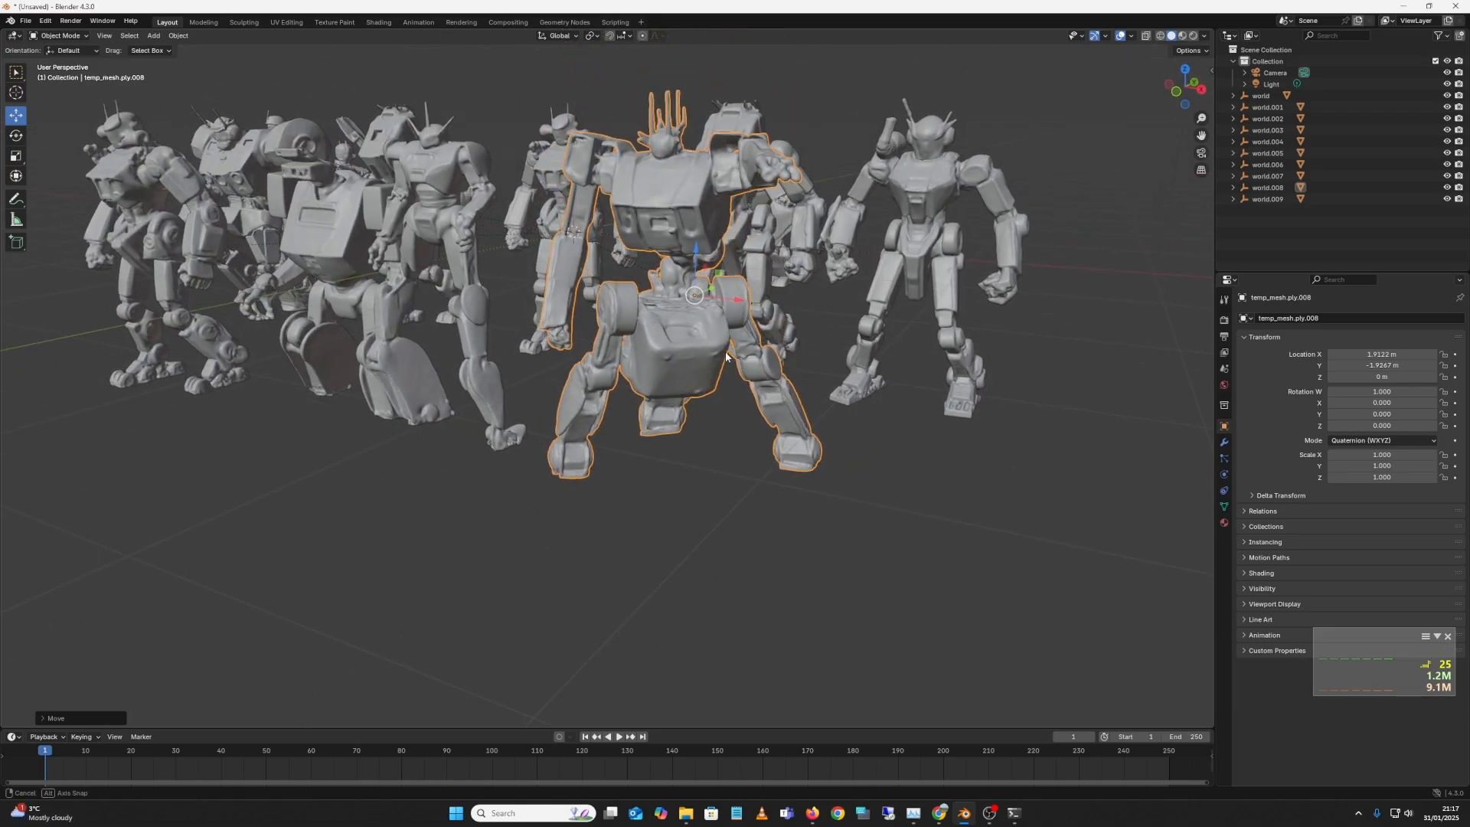
pyautogui.moveTo(724, 352)
pyautogui.mouseDown()
pyautogui.moveTo(751, 354)
pyautogui.moveTo(811, 436)
pyautogui.moveTo(768, 372)
pyautogui.moveTo(793, 379)
pyautogui.moveTo(724, 380)
pyautogui.moveTo(746, 344)
pyautogui.mouseUp()
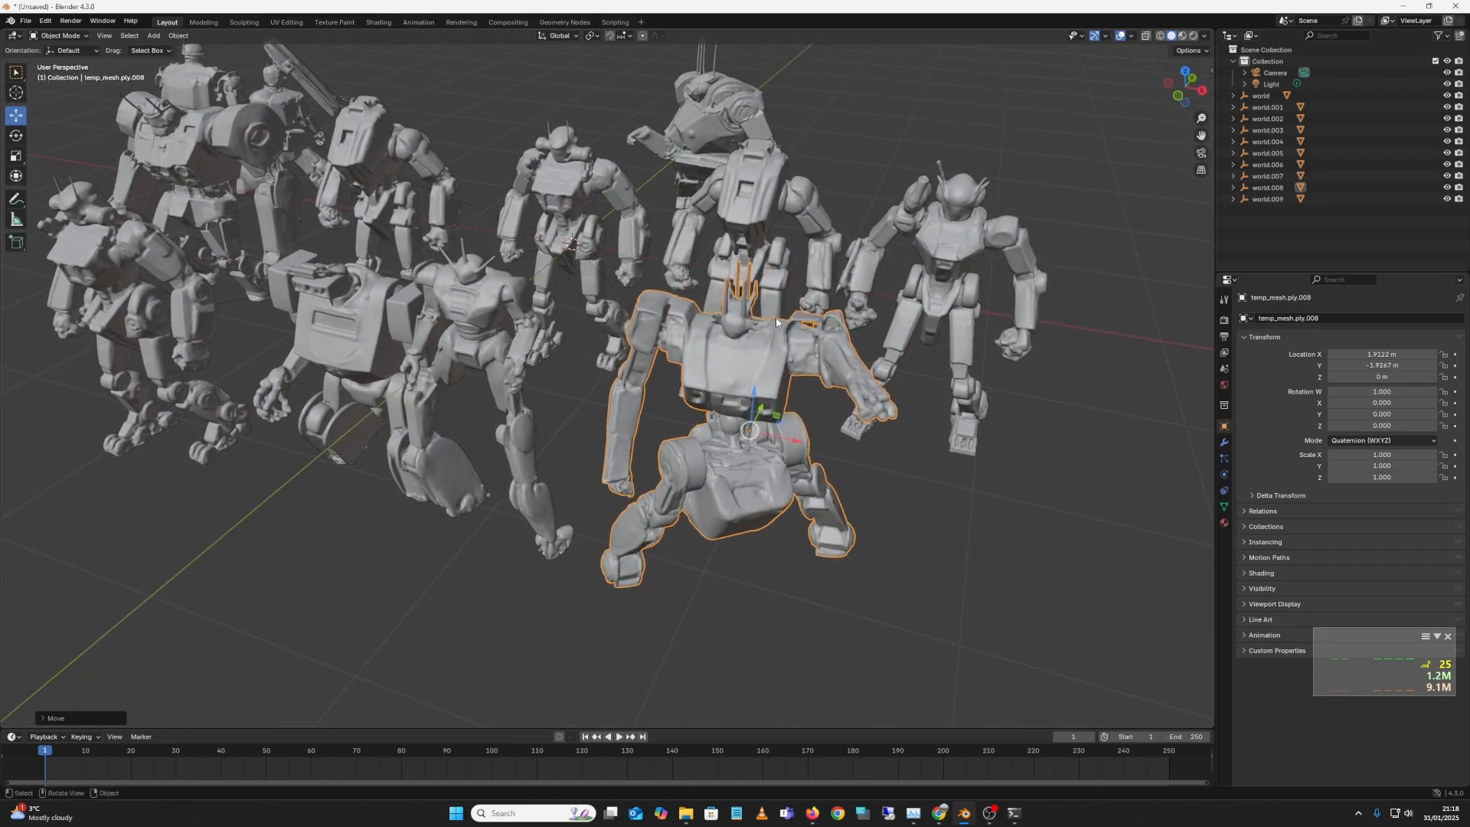
# Step: Move temp_mesh.ply.009 to about X 3.53 m, Y -4.98 m beside the front-row robots and inspect it
pyautogui.scroll(-2, 775, 318)
pyautogui.moveTo(741, 228); pyautogui.dragTo(748, 304)
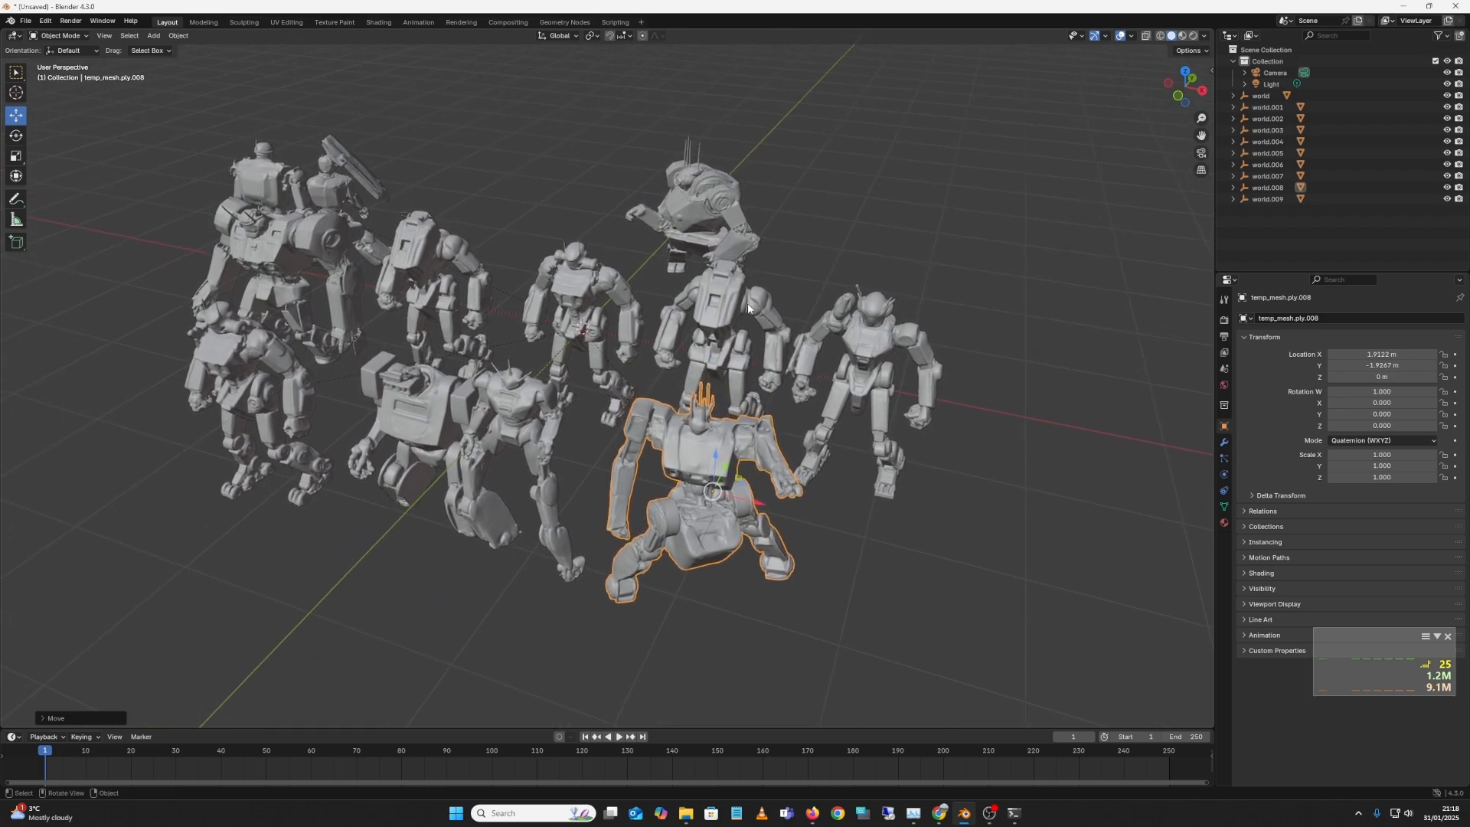
pyautogui.click(720, 233)
pyautogui.moveTo(758, 237); pyautogui.dragTo(739, 266)
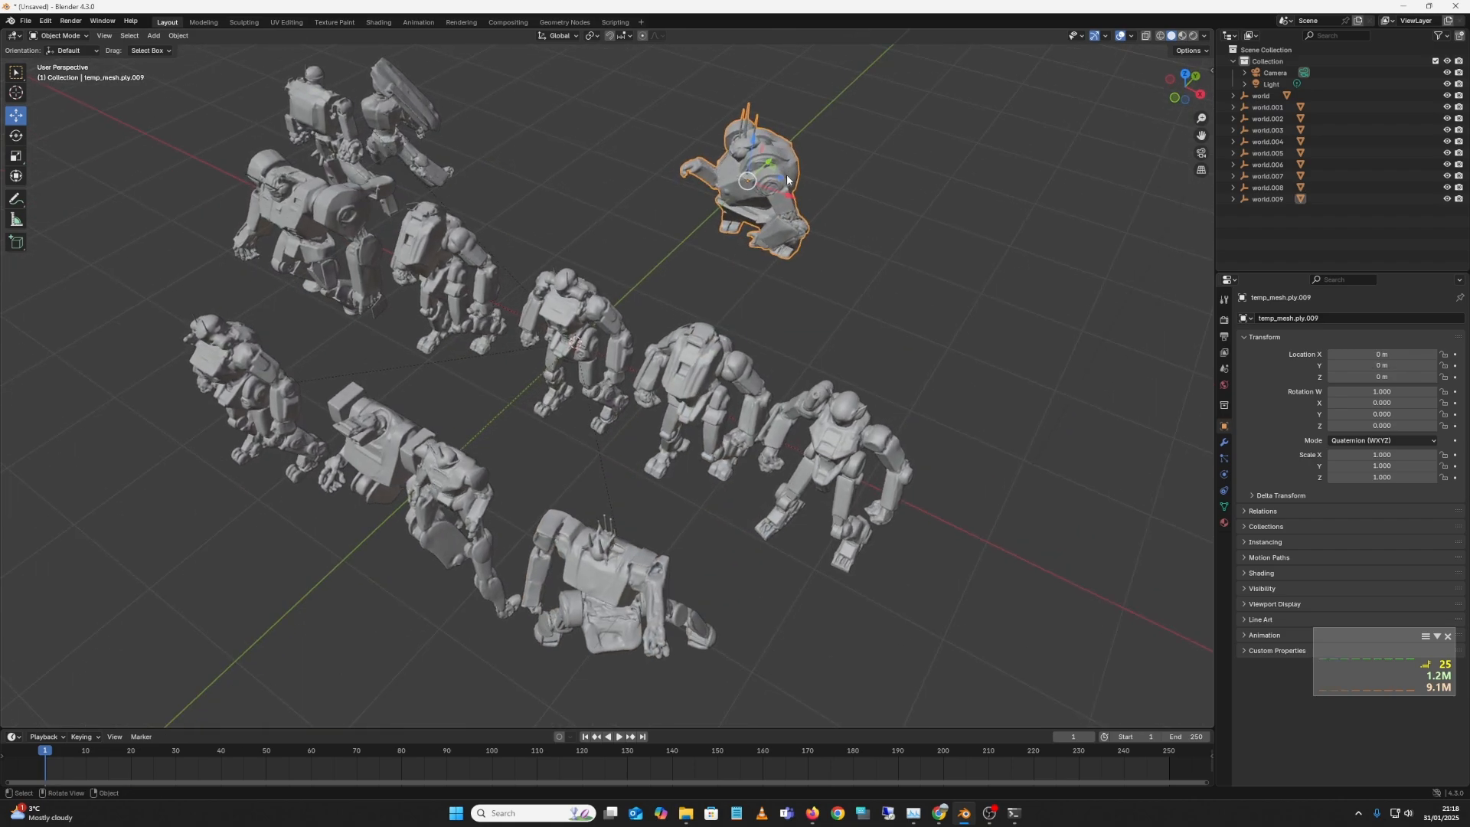
pyautogui.moveTo(787, 179); pyautogui.dragTo(917, 423)
pyautogui.scroll(4, 993, 406)
pyautogui.scroll(2, 995, 429)
pyautogui.click(863, 618)
pyautogui.click(1005, 424)
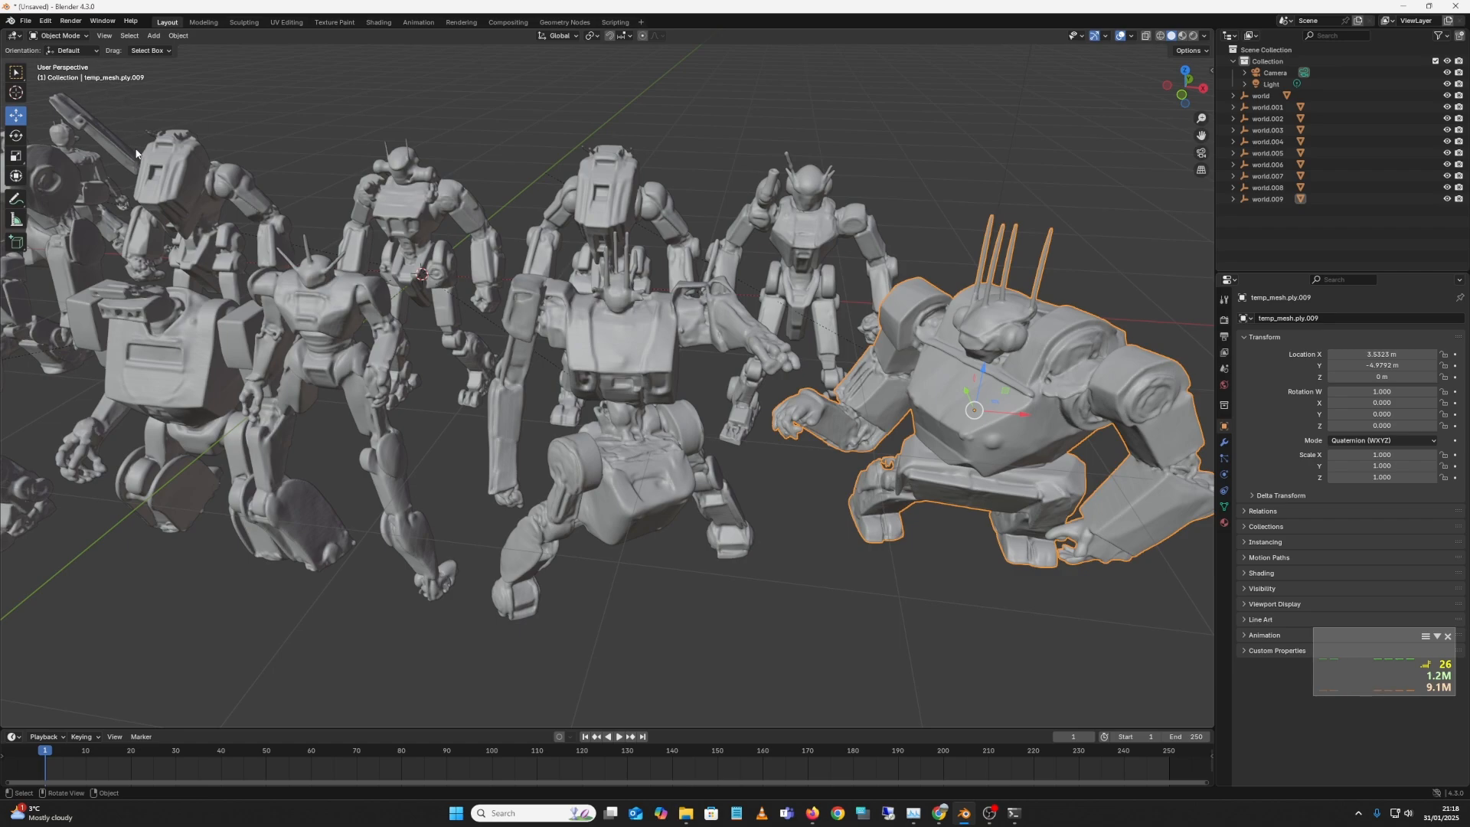
# Step: Enter Sculpt Mode on temp_mesh.ply.009, choose the Plateau brush, and frame the robot's lower arm
pyautogui.click(58, 36)
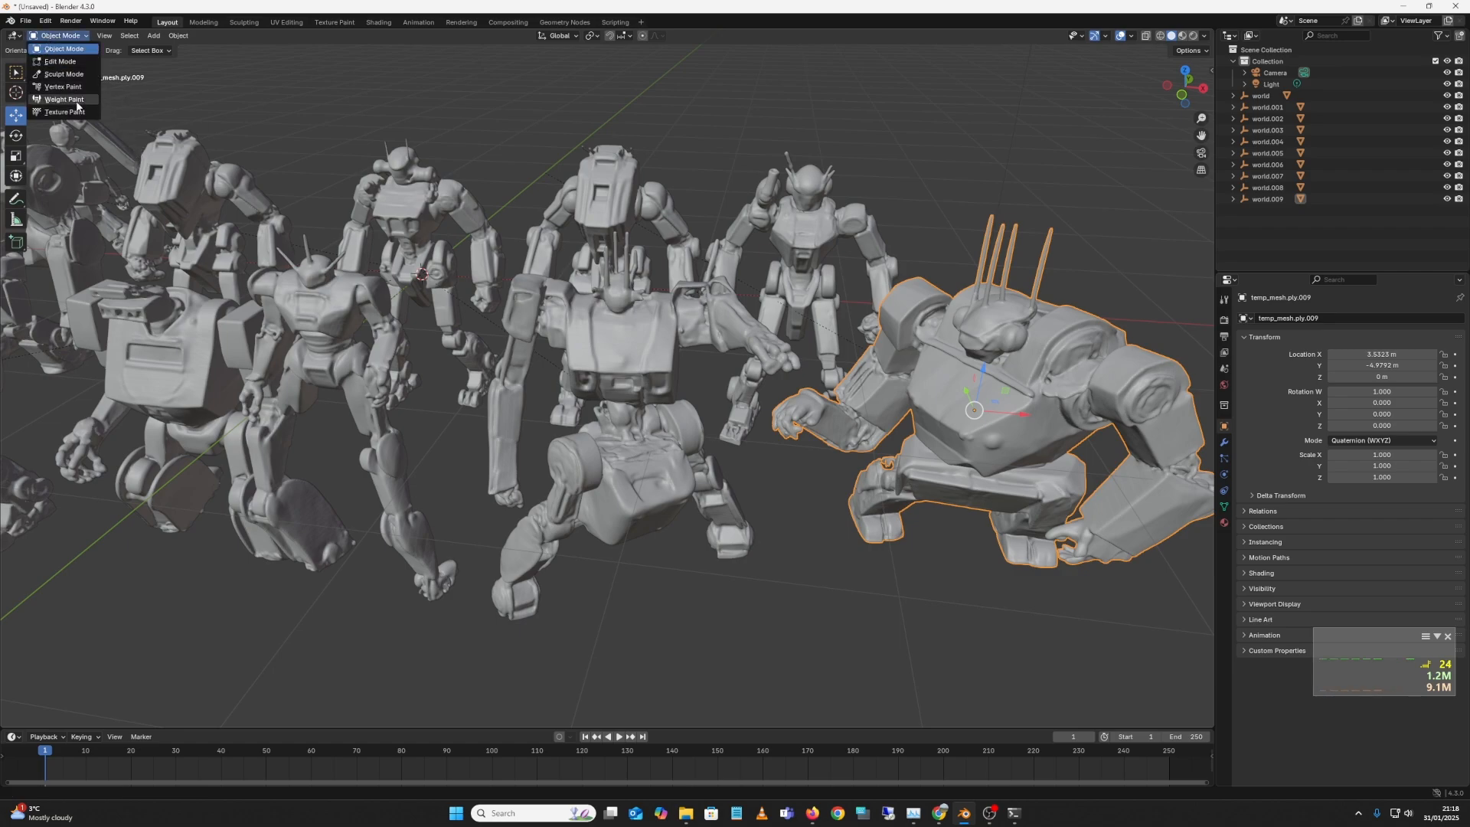
pyautogui.click(74, 75)
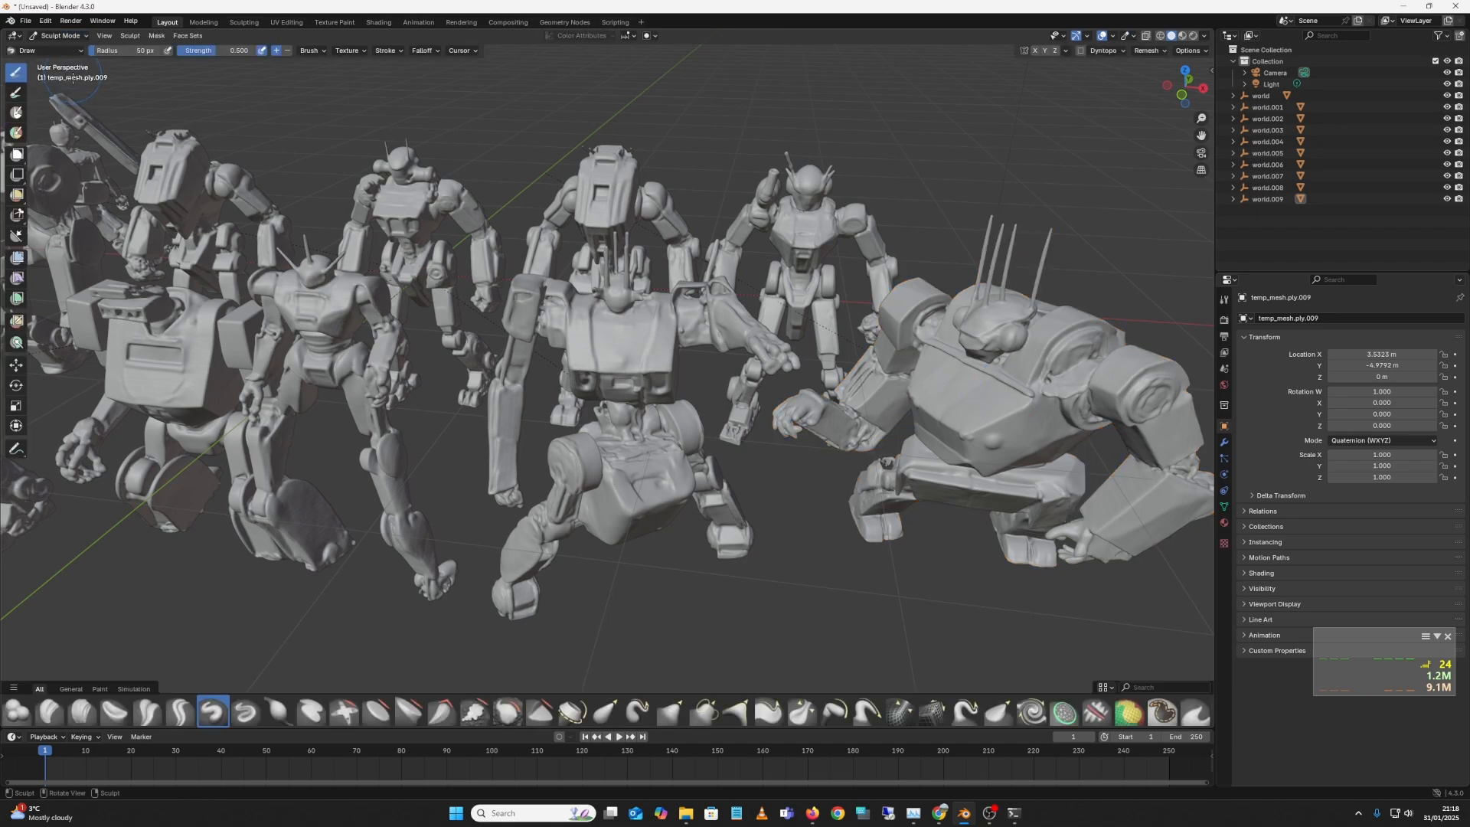
pyautogui.moveTo(908, 484); pyautogui.dragTo(951, 450)
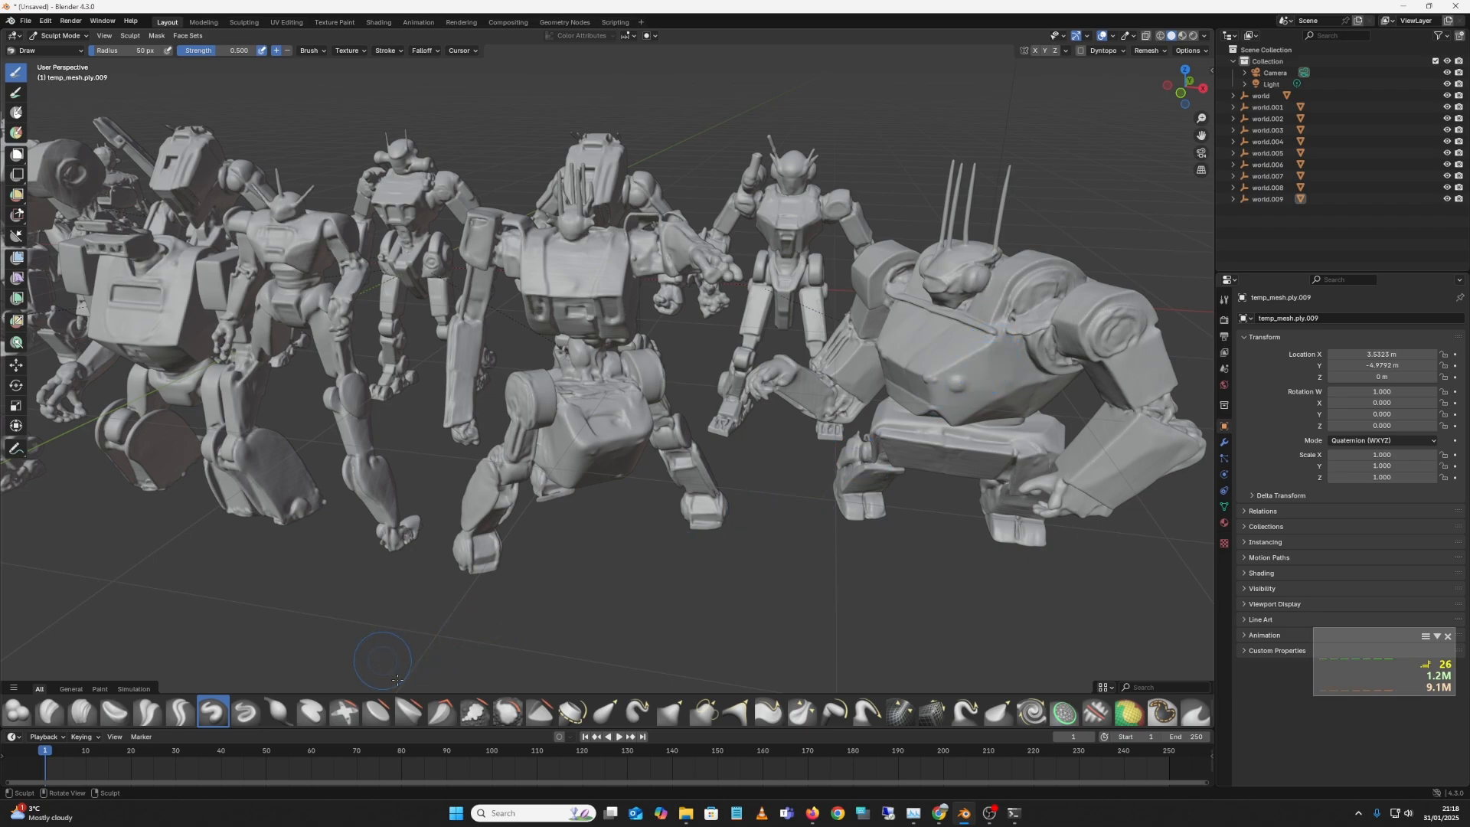
pyautogui.click(410, 712)
pyautogui.moveTo(949, 326)
pyautogui.mouseDown()
pyautogui.moveTo(911, 336)
pyautogui.moveTo(957, 347)
pyautogui.moveTo(905, 335)
pyautogui.moveTo(915, 356)
pyautogui.moveTo(1029, 374)
pyautogui.moveTo(990, 372)
pyautogui.mouseUp()
pyautogui.moveTo(1007, 426)
pyautogui.mouseDown()
pyautogui.moveTo(1022, 478)
pyautogui.moveTo(1018, 459)
pyautogui.moveTo(903, 387)
pyautogui.moveTo(913, 420)
pyautogui.moveTo(1015, 339)
pyautogui.moveTo(976, 368)
pyautogui.moveTo(988, 343)
pyautogui.mouseUp()
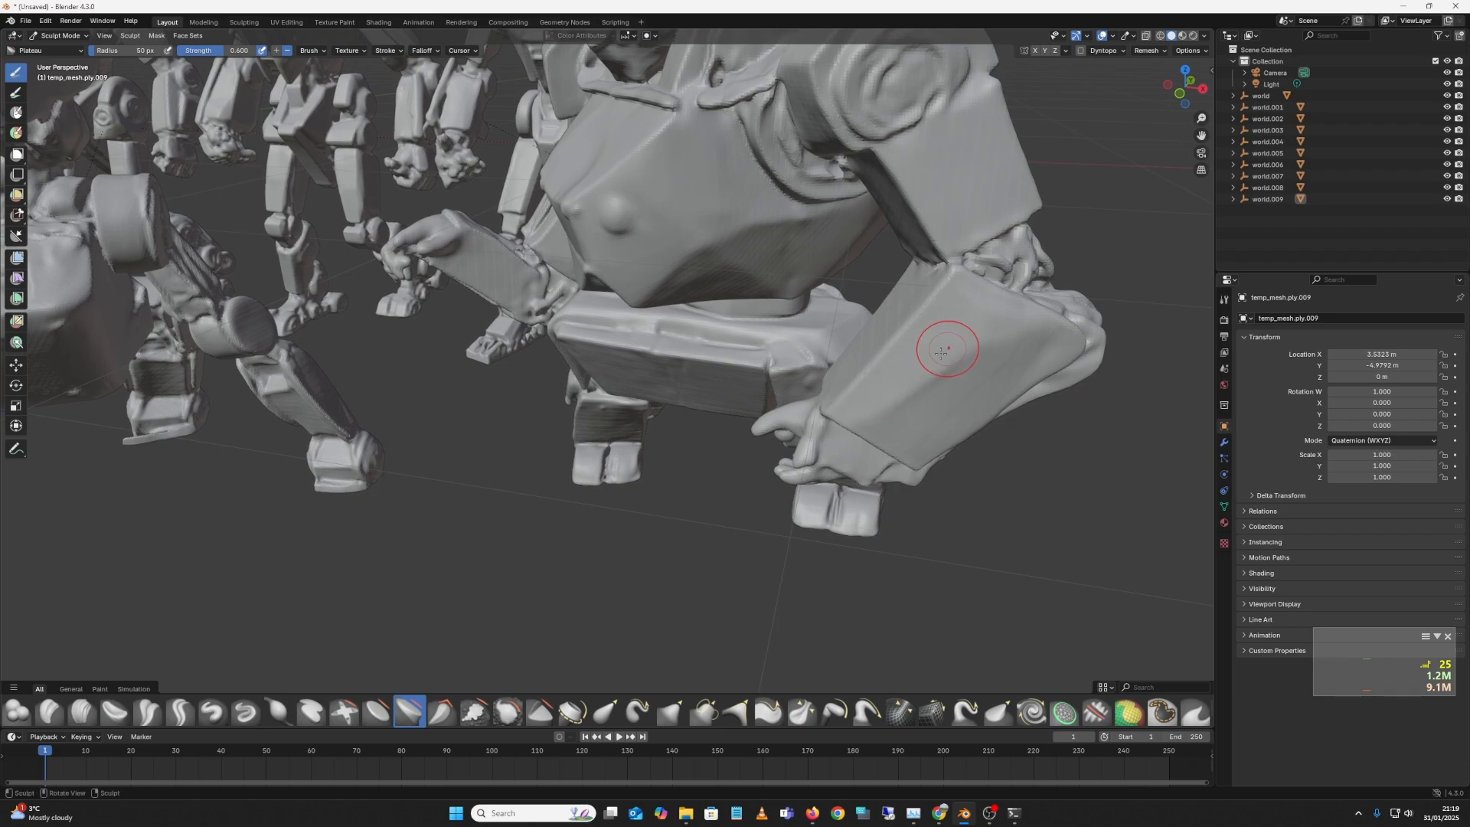
# Step: Flatten the panel faces and crisp up the edges of the crouching robot's lower arm with Plateau brush strokes
pyautogui.moveTo(992, 354)
pyautogui.mouseDown()
pyautogui.moveTo(953, 300)
pyautogui.moveTo(987, 317)
pyautogui.moveTo(981, 297)
pyautogui.moveTo(1054, 337)
pyautogui.moveTo(1005, 334)
pyautogui.moveTo(1045, 343)
pyautogui.mouseUp()
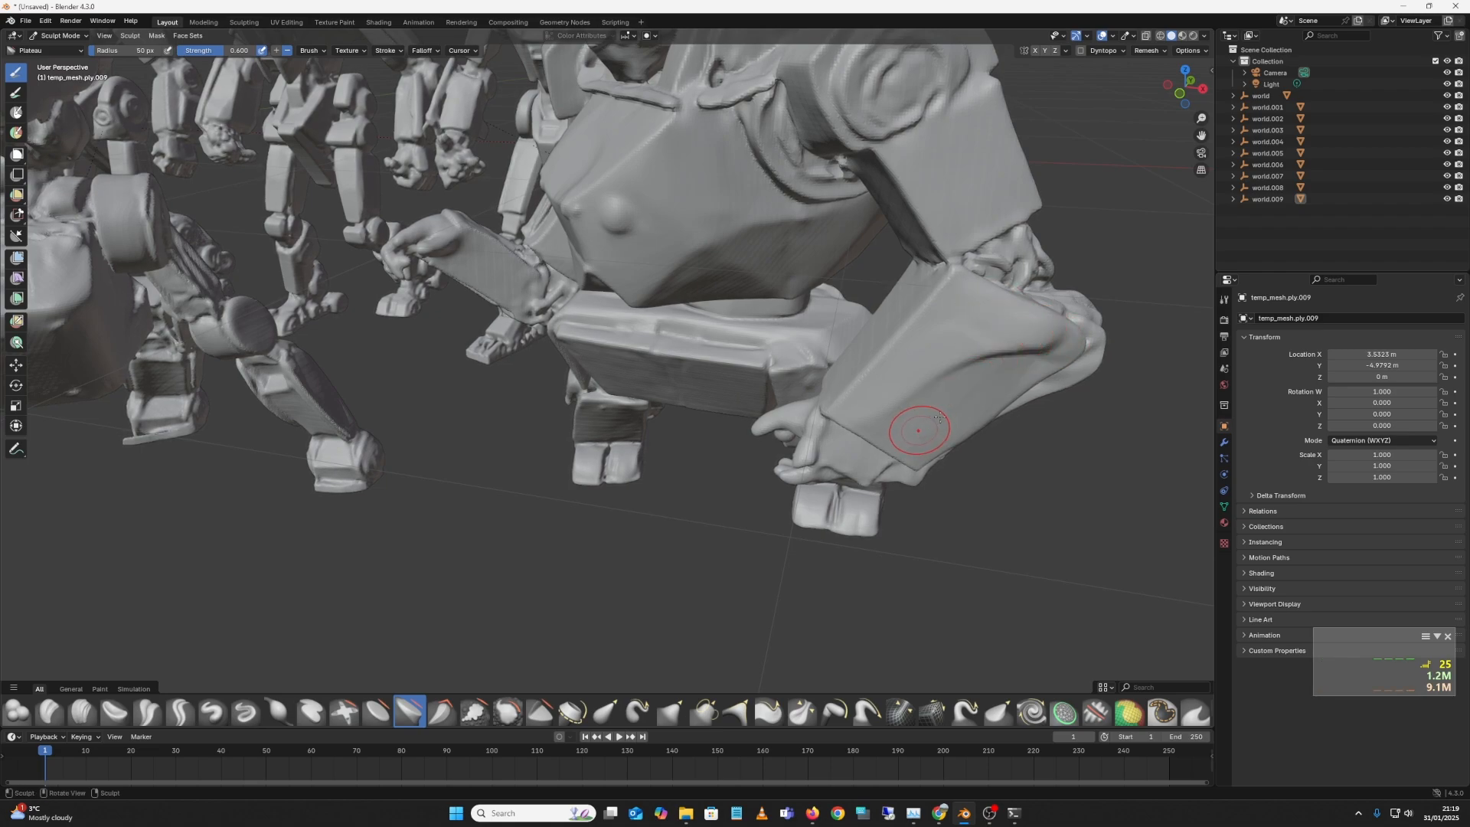
pyautogui.moveTo(994, 400)
pyautogui.mouseDown()
pyautogui.moveTo(1050, 414)
pyautogui.moveTo(1016, 405)
pyautogui.mouseUp()
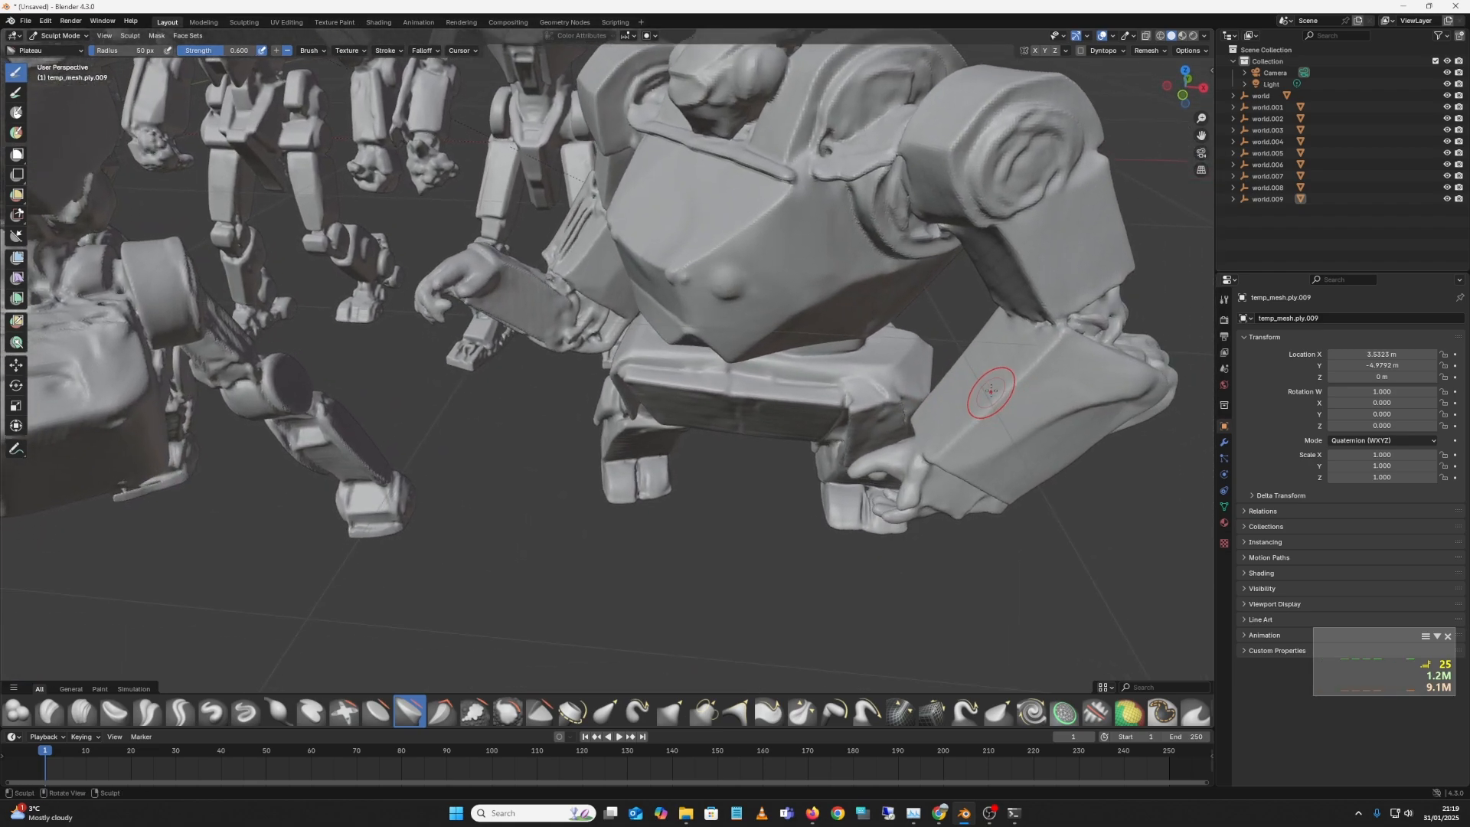
pyautogui.moveTo(1000, 356)
pyautogui.mouseDown()
pyautogui.moveTo(946, 428)
pyautogui.moveTo(991, 388)
pyautogui.moveTo(935, 442)
pyautogui.mouseUp()
pyautogui.moveTo(1016, 369)
pyautogui.mouseDown()
pyautogui.moveTo(998, 382)
pyautogui.moveTo(1043, 344)
pyautogui.moveTo(1002, 336)
pyautogui.moveTo(1027, 344)
pyautogui.mouseUp()
pyautogui.moveTo(1074, 391); pyautogui.dragTo(1011, 381)
pyautogui.moveTo(996, 294); pyautogui.dragTo(892, 405)
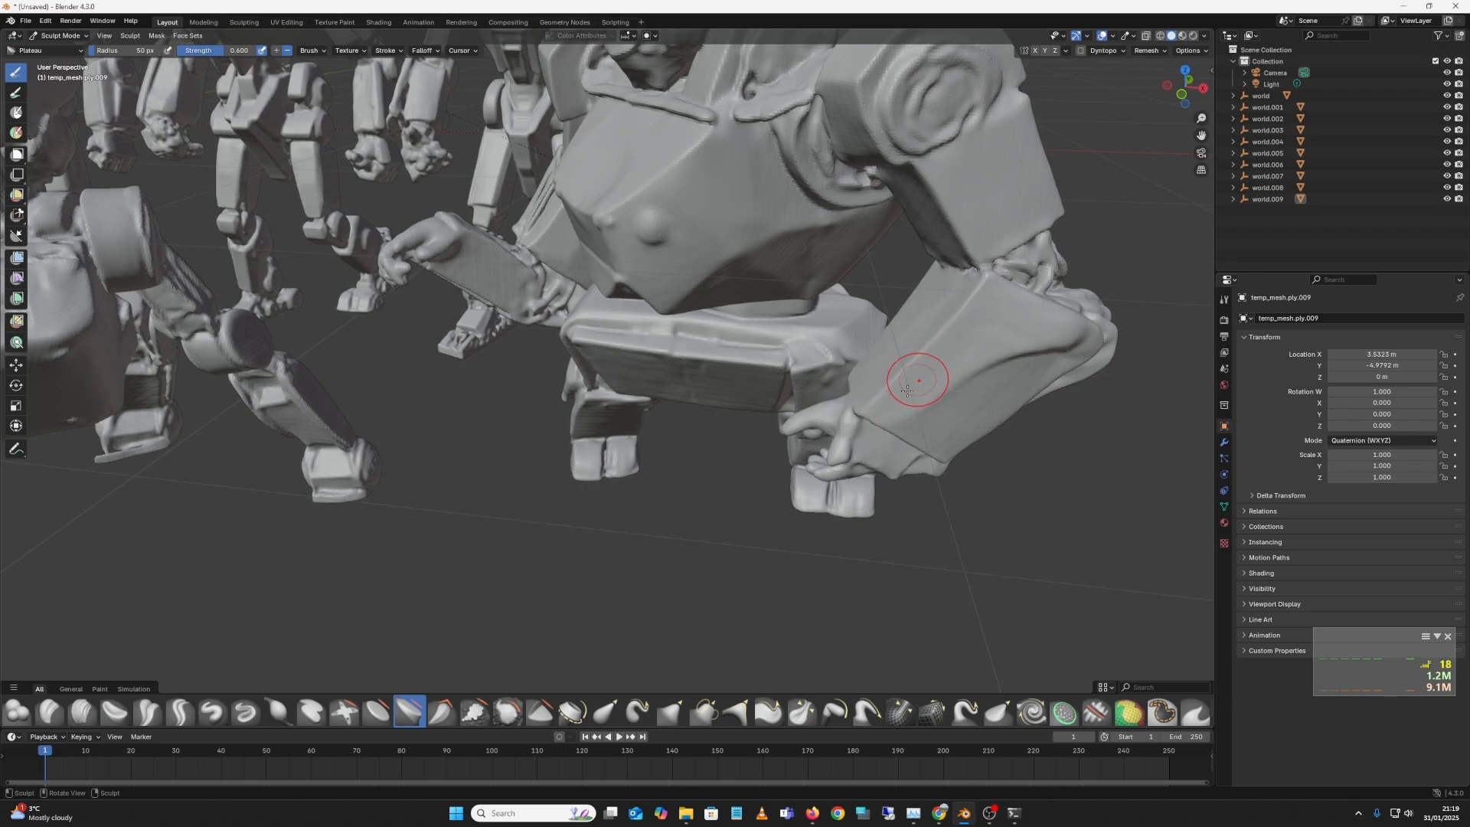
pyautogui.moveTo(940, 300); pyautogui.dragTo(898, 359)
pyautogui.moveTo(991, 351); pyautogui.dragTo(1004, 331)
pyautogui.moveTo(1092, 344)
pyautogui.mouseDown()
pyautogui.moveTo(943, 453)
pyautogui.moveTo(999, 413)
pyautogui.moveTo(1019, 374)
pyautogui.moveTo(999, 360)
pyautogui.moveTo(1024, 359)
pyautogui.moveTo(984, 322)
pyautogui.mouseUp()
pyautogui.moveTo(633, 326)
pyautogui.mouseDown()
pyautogui.moveTo(652, 304)
pyautogui.moveTo(675, 341)
pyautogui.moveTo(651, 380)
pyautogui.moveTo(659, 354)
pyautogui.moveTo(864, 329)
pyautogui.moveTo(849, 371)
pyautogui.moveTo(814, 342)
pyautogui.moveTo(847, 345)
pyautogui.moveTo(855, 382)
pyautogui.moveTo(825, 343)
pyautogui.moveTo(874, 394)
pyautogui.moveTo(865, 377)
pyautogui.mouseUp()
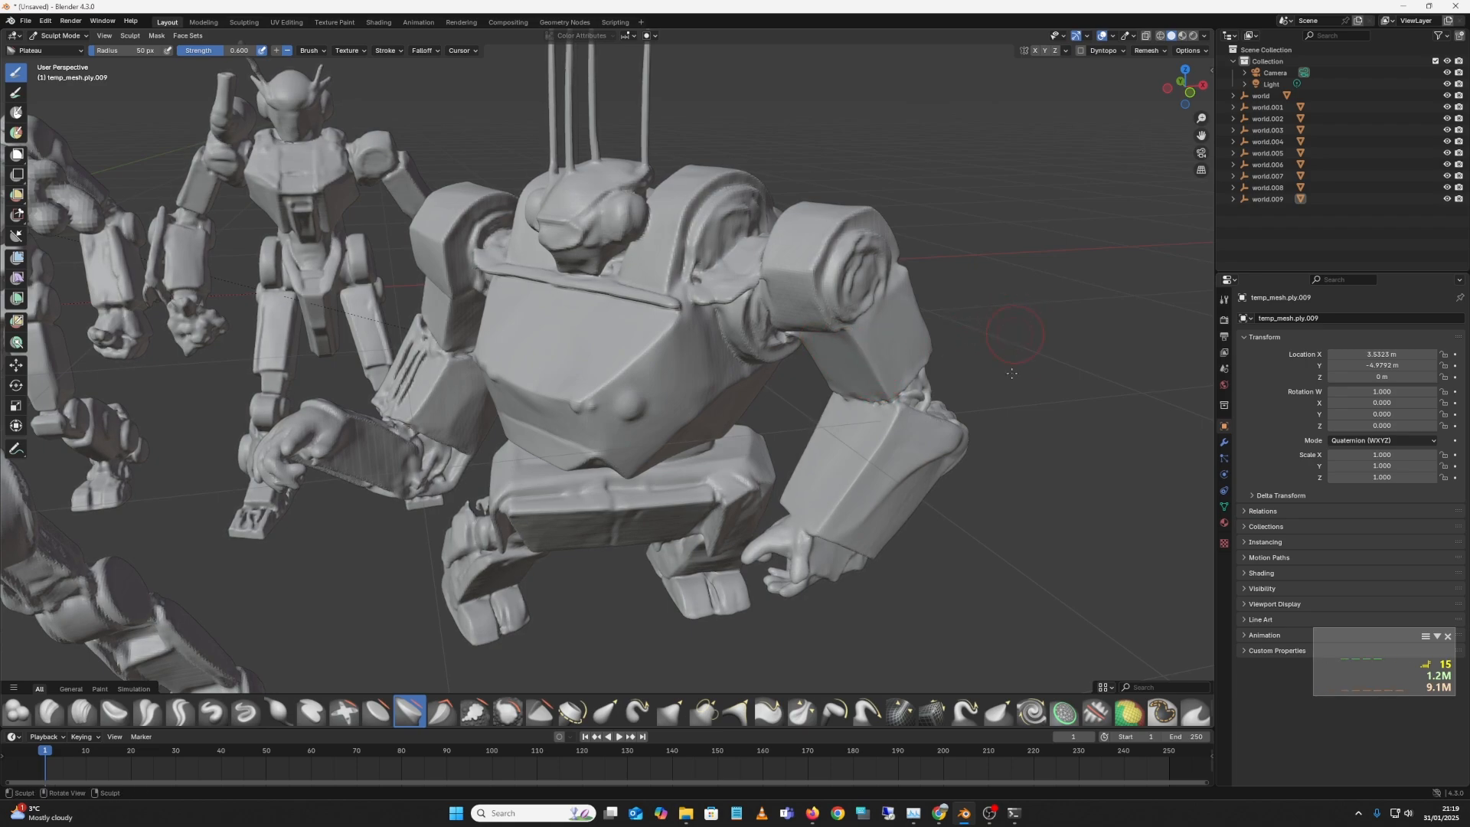
# Step: Sharpen the diagonal ridge on the robot's chest plate with the Plateau brush, continuing with the Scrape Multiplane brush
pyautogui.scroll(4, 1011, 374)
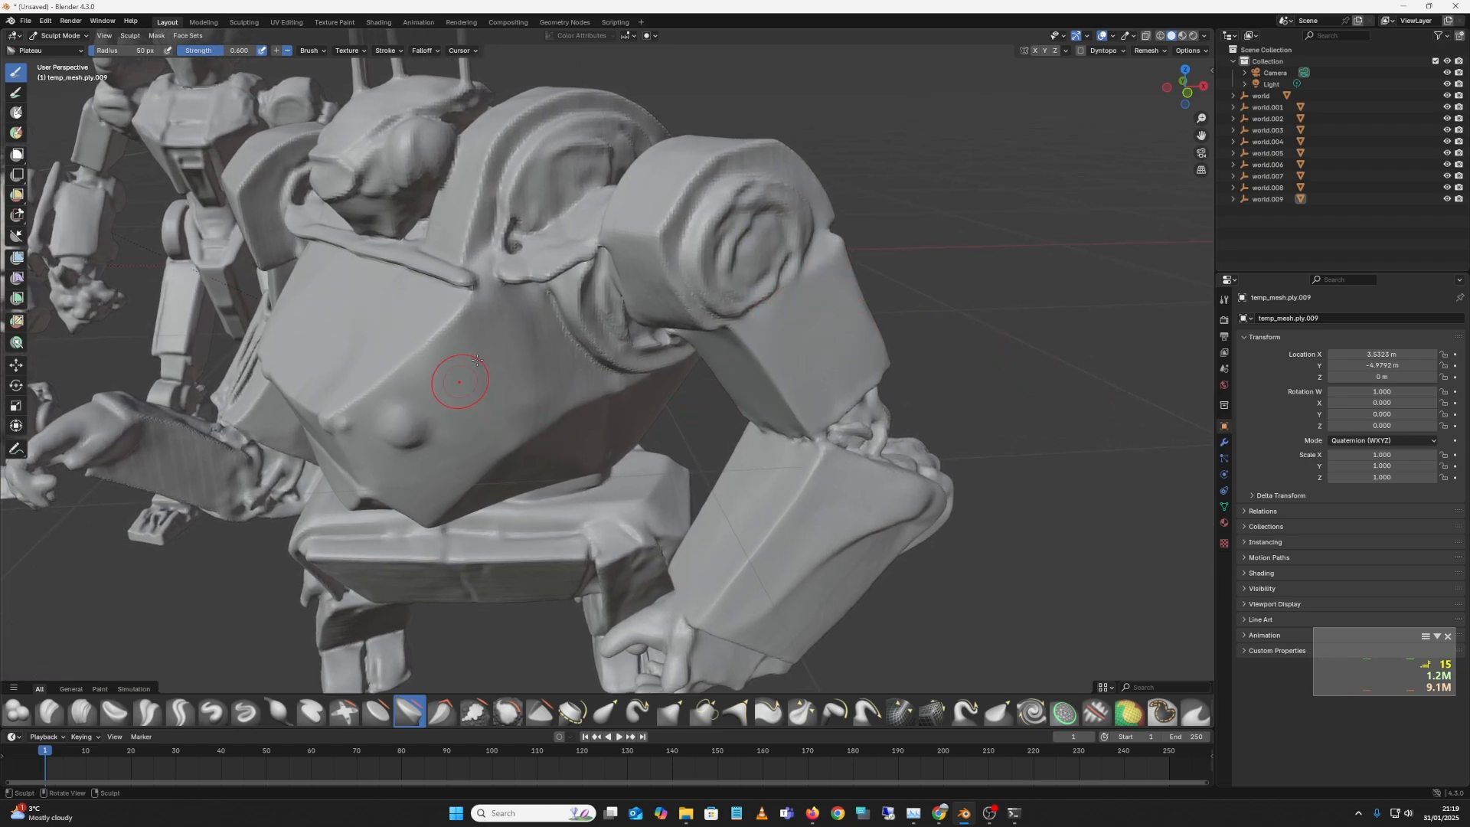
pyautogui.moveTo(481, 337); pyautogui.dragTo(429, 372)
pyautogui.click(453, 718)
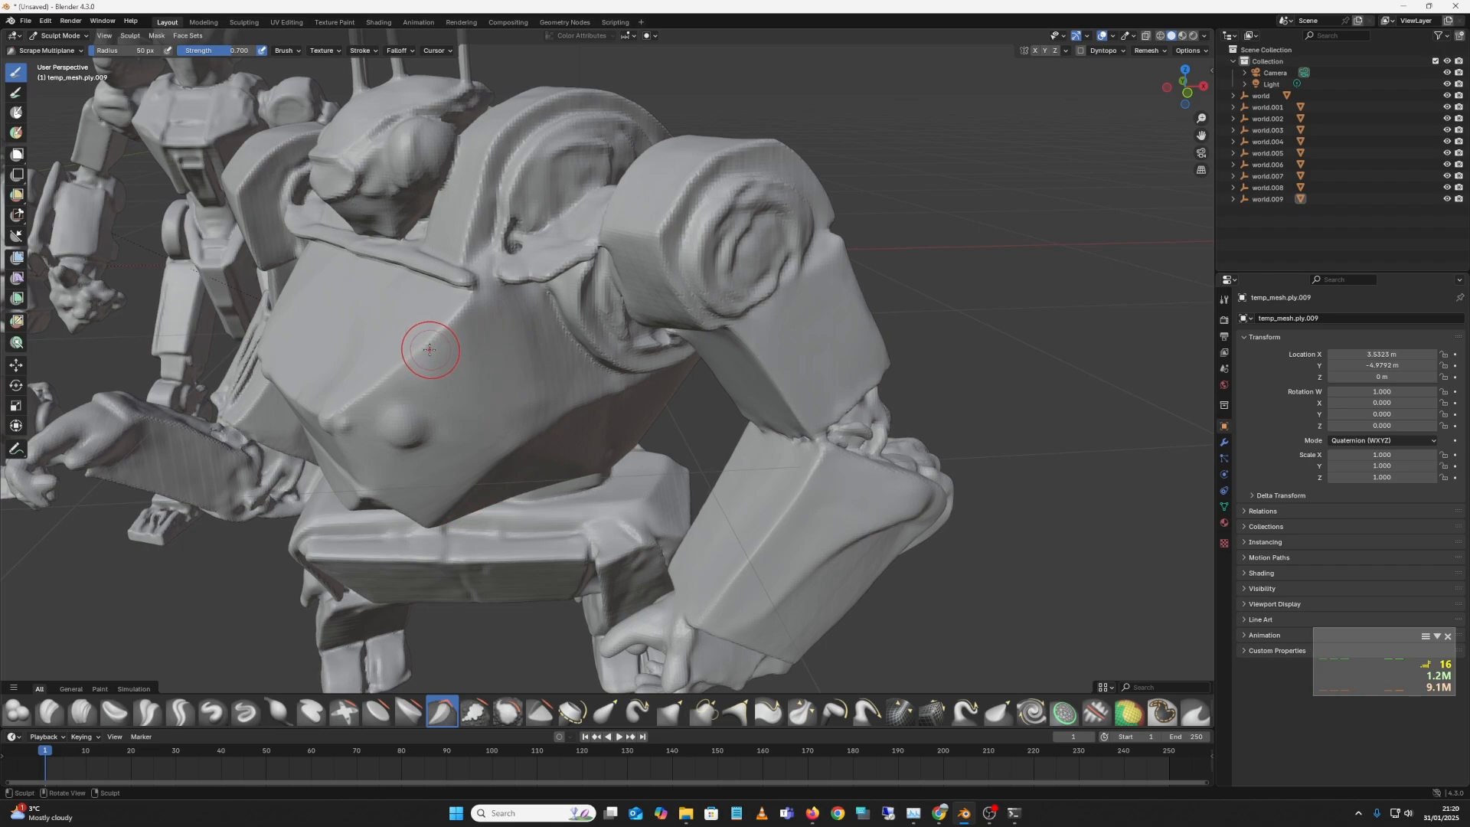
pyautogui.moveTo(442, 323); pyautogui.dragTo(416, 354)
pyautogui.moveTo(415, 354)
pyautogui.mouseDown()
pyautogui.moveTo(452, 314)
pyautogui.moveTo(395, 379)
pyautogui.moveTo(385, 367)
pyautogui.moveTo(467, 298)
pyautogui.moveTo(367, 387)
pyautogui.mouseUp()
pyautogui.moveTo(450, 328)
pyautogui.mouseDown()
pyautogui.moveTo(389, 382)
pyautogui.moveTo(353, 389)
pyautogui.mouseUp()
pyautogui.moveTo(658, 397)
pyautogui.mouseDown()
pyautogui.moveTo(674, 358)
pyautogui.moveTo(682, 414)
pyautogui.mouseUp()
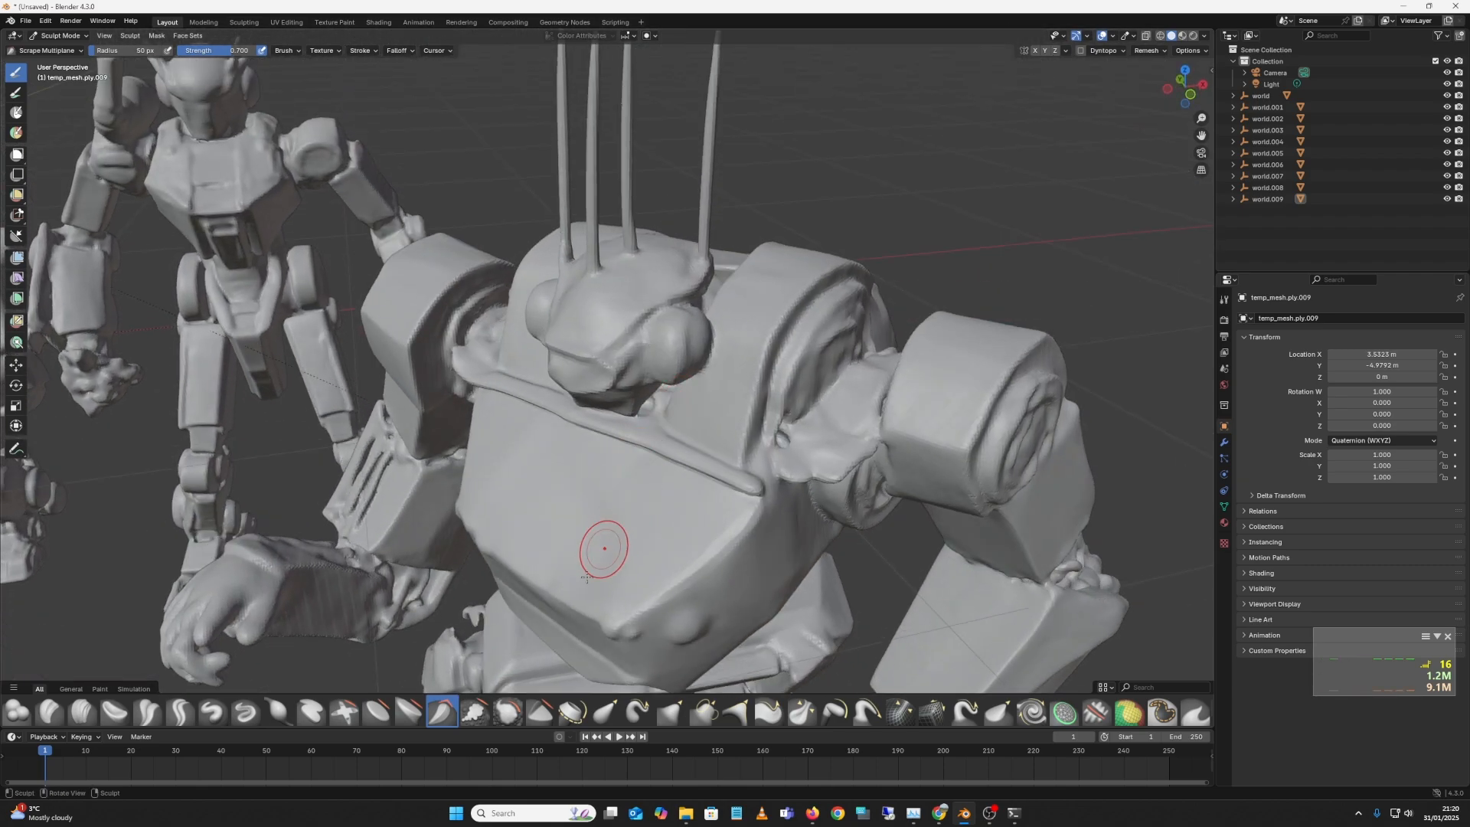
# Step: Try to flatten the round disc on the robot's shoulder with the Plateau brush, and undo the stroke
pyautogui.click(410, 711)
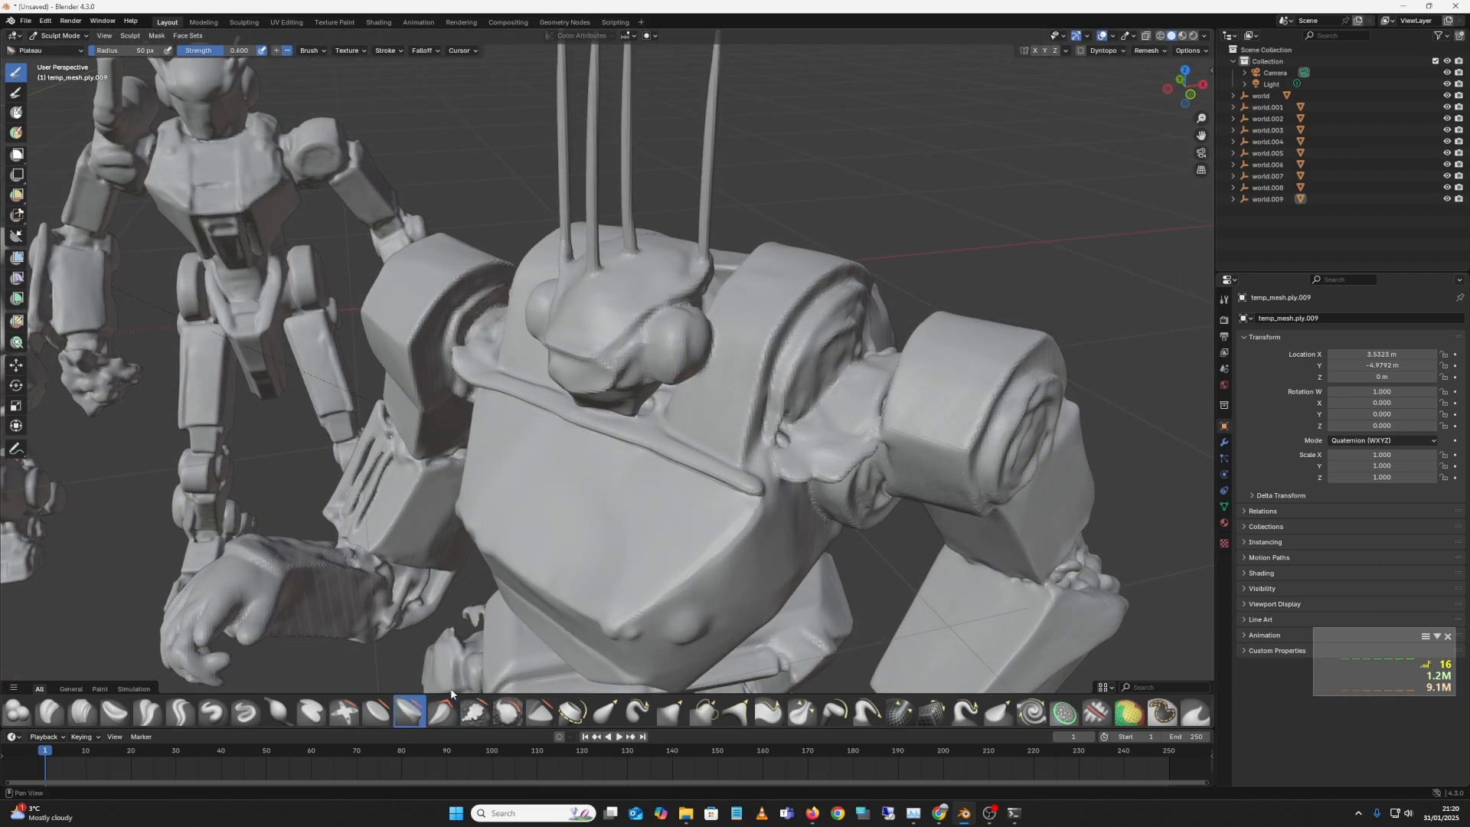
pyautogui.moveTo(718, 531)
pyautogui.mouseDown()
pyautogui.moveTo(679, 560)
pyautogui.moveTo(732, 533)
pyautogui.moveTo(792, 533)
pyautogui.moveTo(789, 544)
pyautogui.moveTo(764, 552)
pyautogui.moveTo(785, 508)
pyautogui.mouseUp()
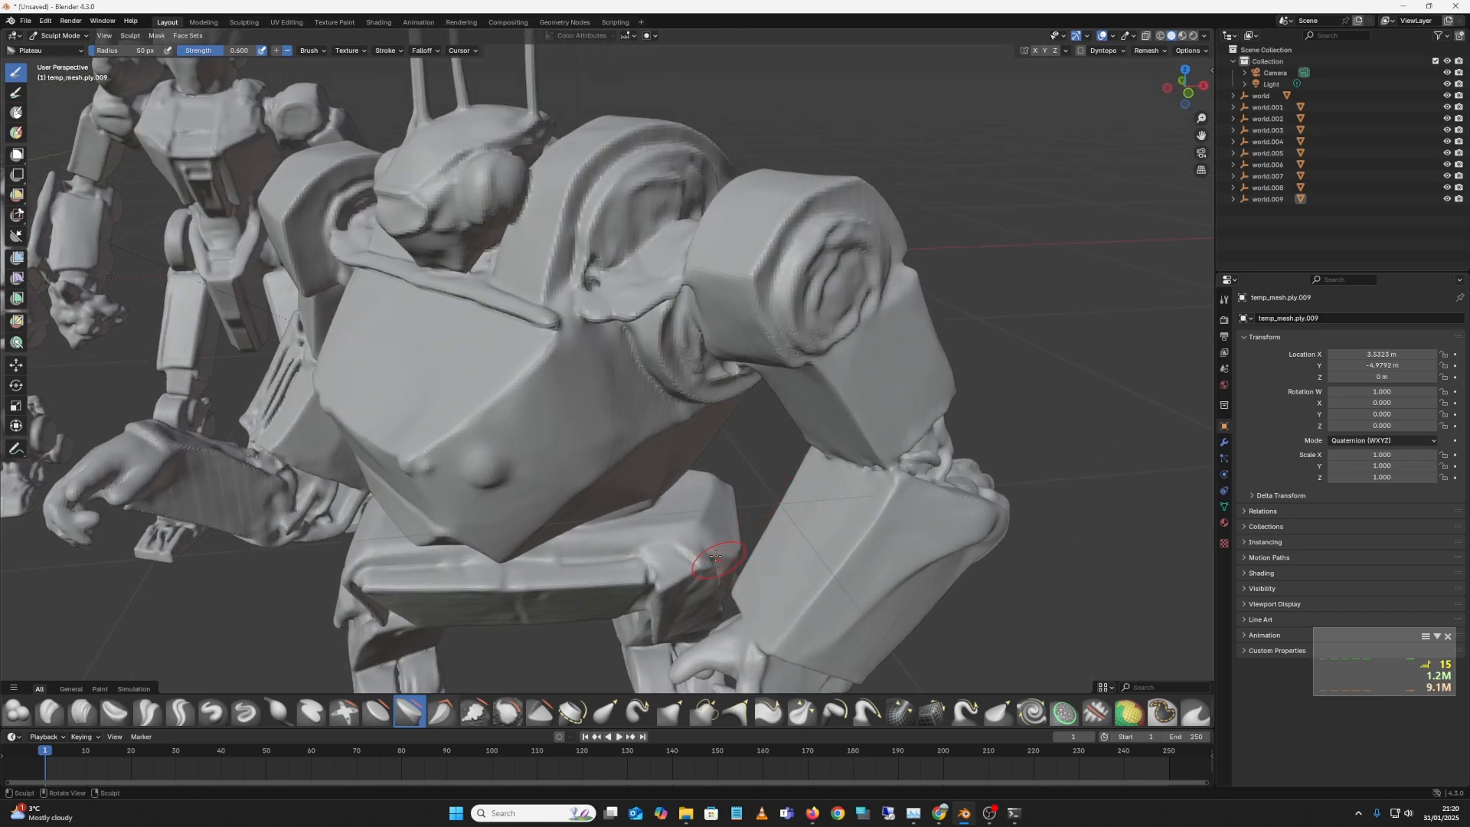
pyautogui.moveTo(841, 271); pyautogui.dragTo(718, 453)
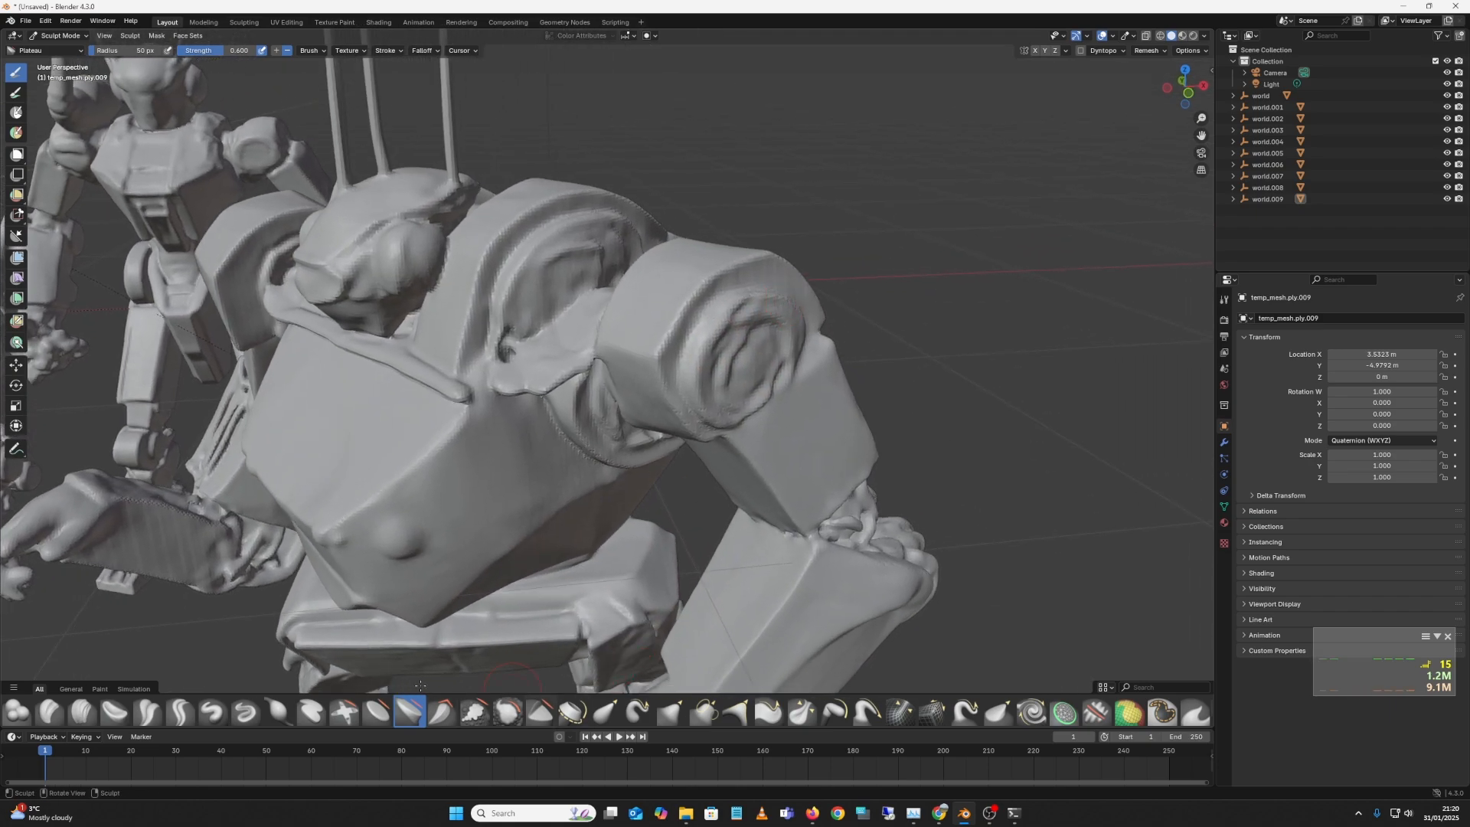
pyautogui.moveTo(854, 371); pyautogui.dragTo(934, 368)
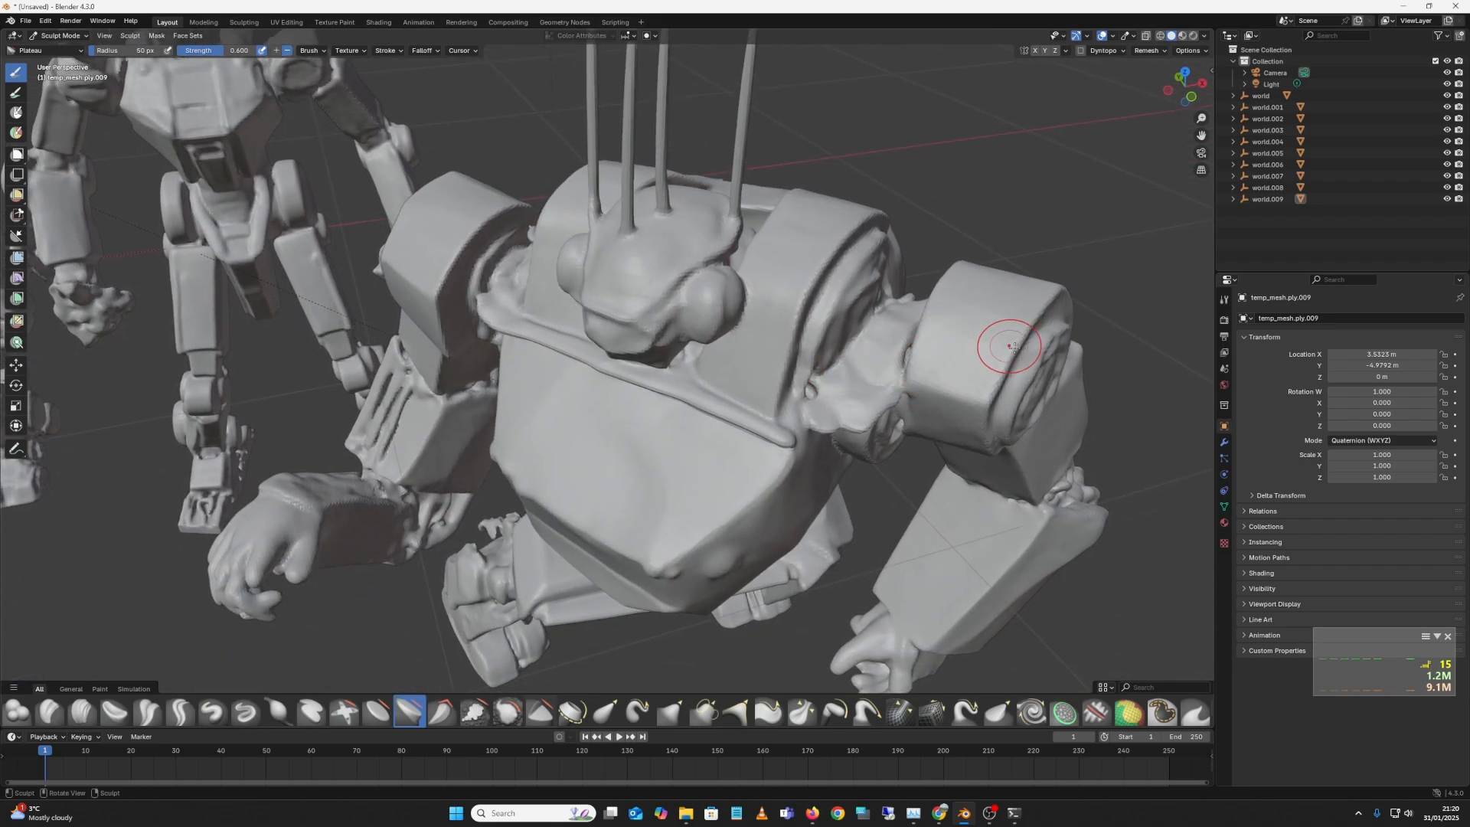
pyautogui.moveTo(1012, 349)
pyautogui.mouseDown()
pyautogui.moveTo(958, 344)
pyautogui.moveTo(988, 386)
pyautogui.mouseUp()
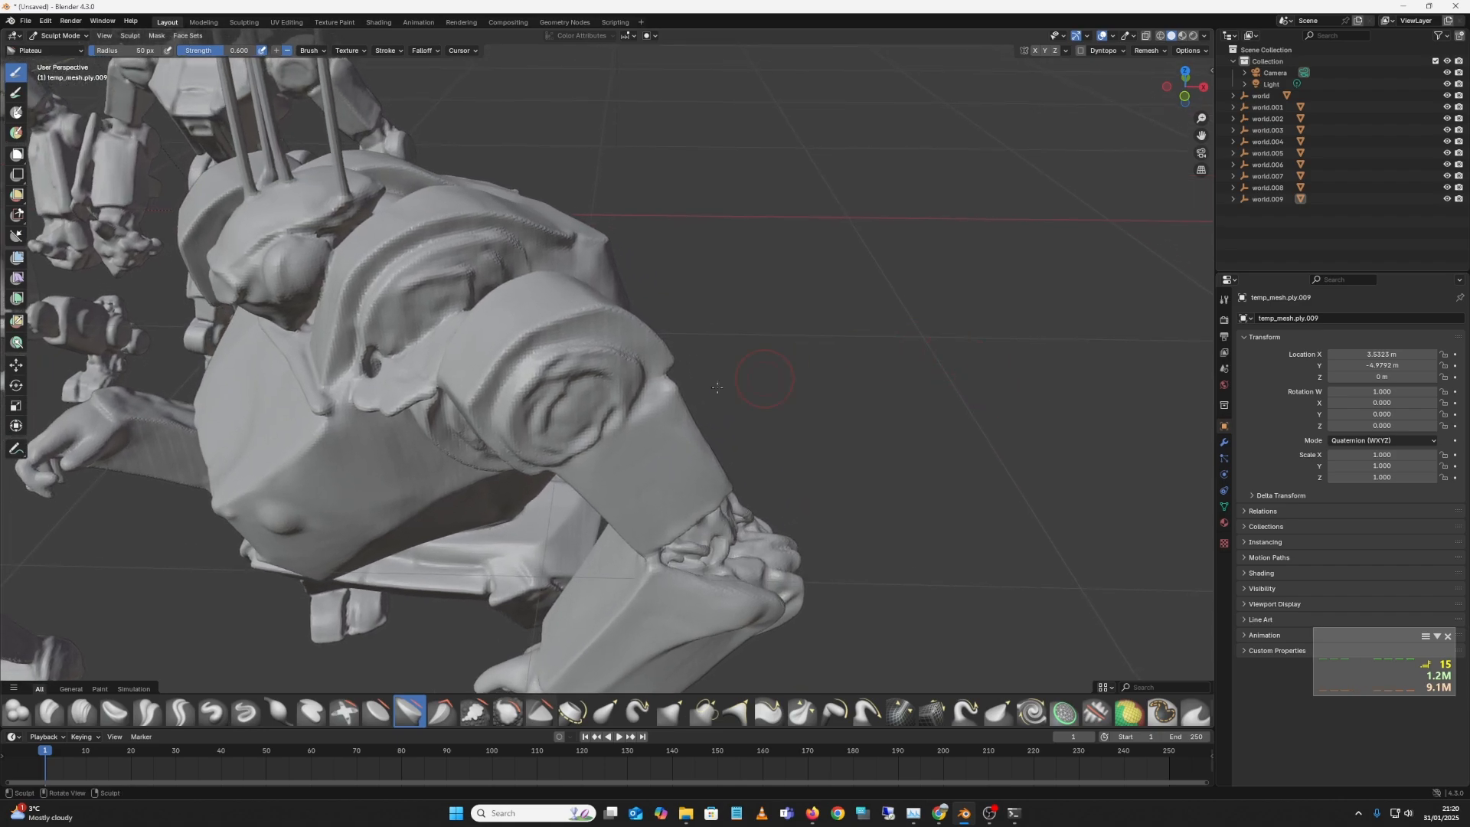
pyautogui.moveTo(612, 345)
pyautogui.mouseDown()
pyautogui.moveTo(591, 302)
pyautogui.moveTo(584, 391)
pyautogui.moveTo(568, 401)
pyautogui.moveTo(580, 417)
pyautogui.moveTo(579, 398)
pyautogui.mouseUp()
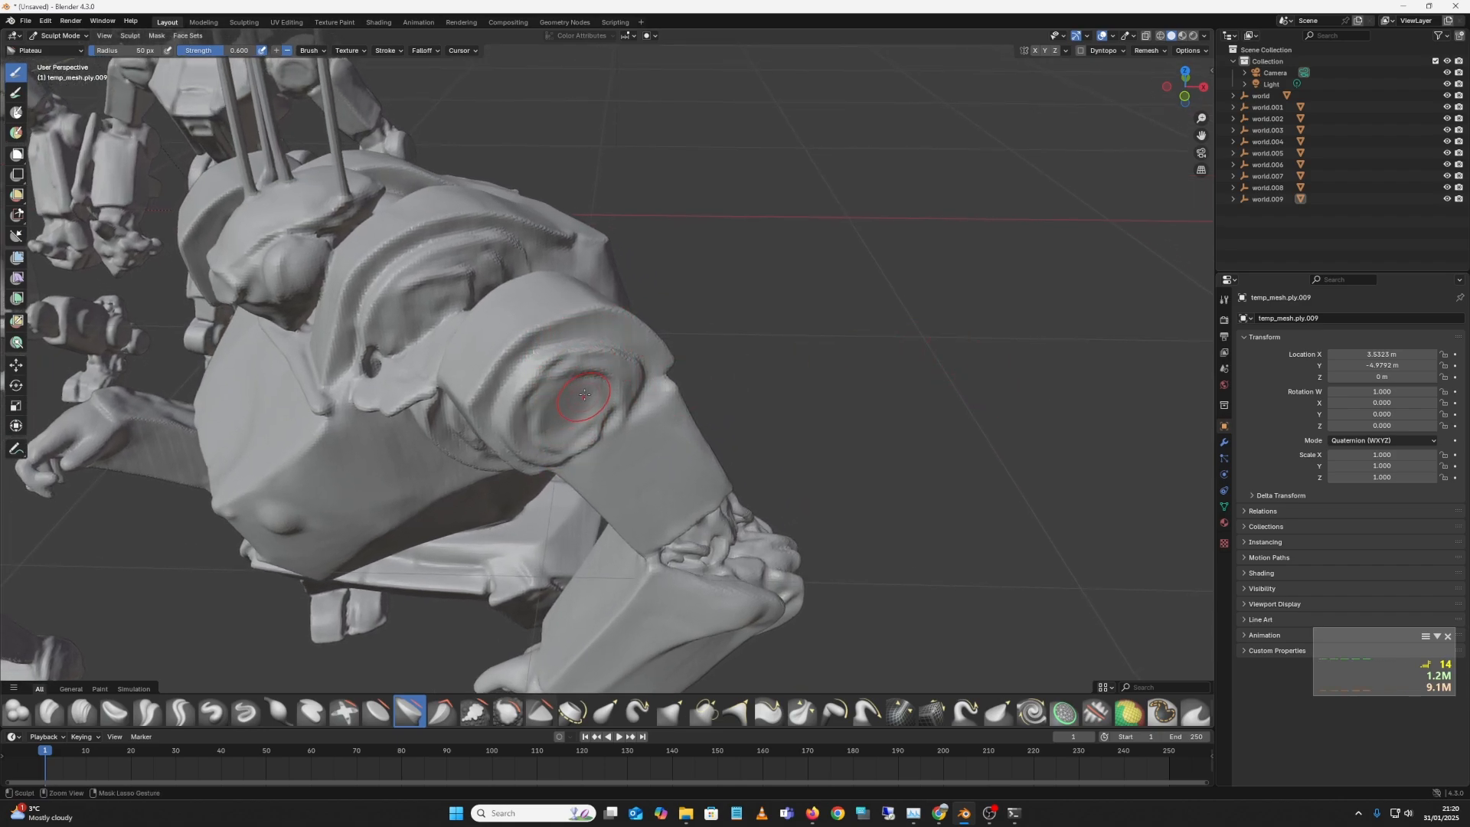
pyautogui.hotkey('ctrl', 'z')
# Step: Review the shoulder detail and the whole sculpted robot alongside its neighbouring robots
pyautogui.moveTo(788, 371)
pyautogui.mouseDown()
pyautogui.moveTo(820, 355)
pyautogui.moveTo(827, 395)
pyautogui.moveTo(819, 376)
pyautogui.mouseUp()
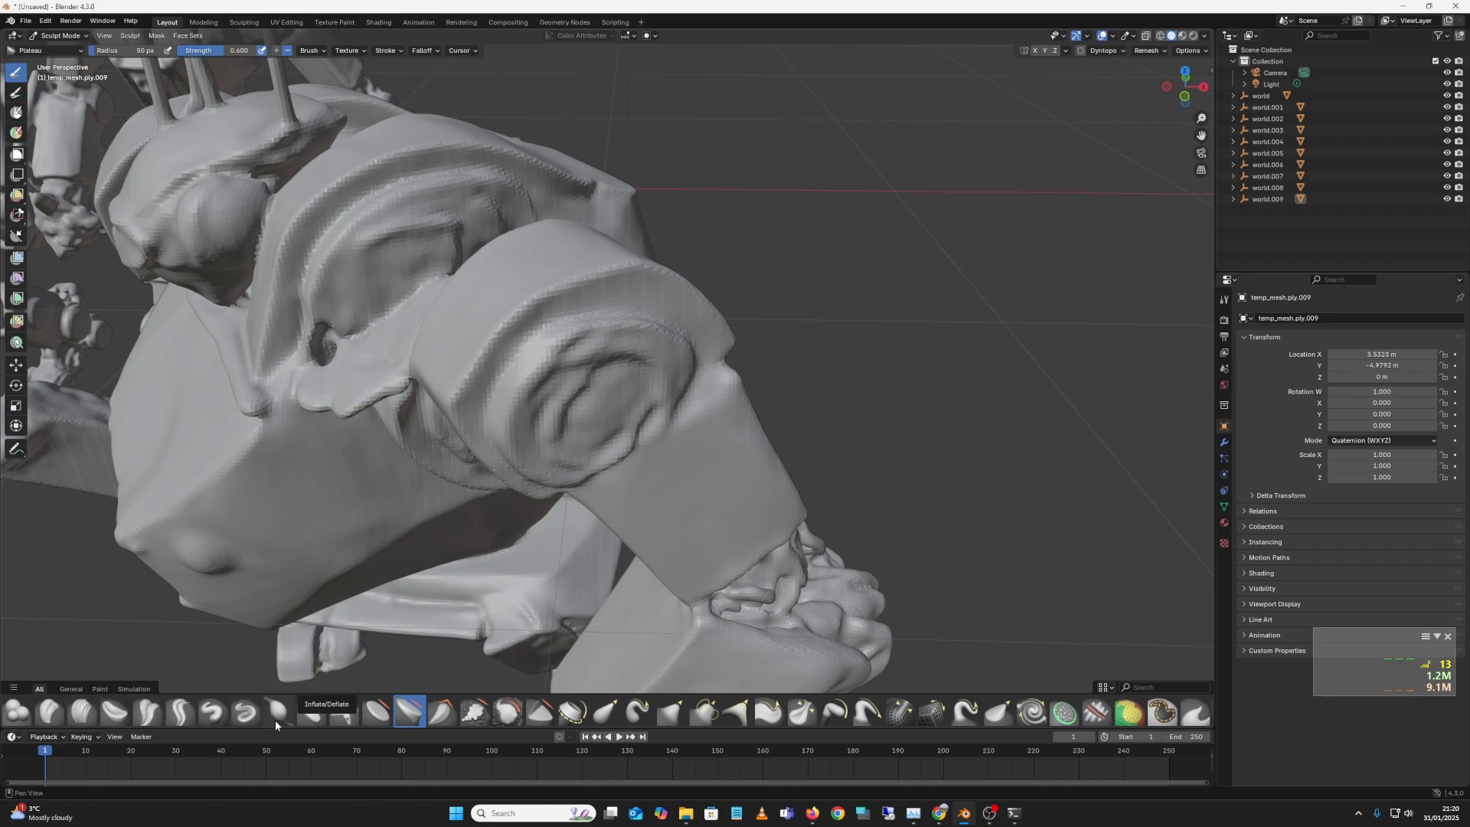
pyautogui.scroll(-3, 672, 489)
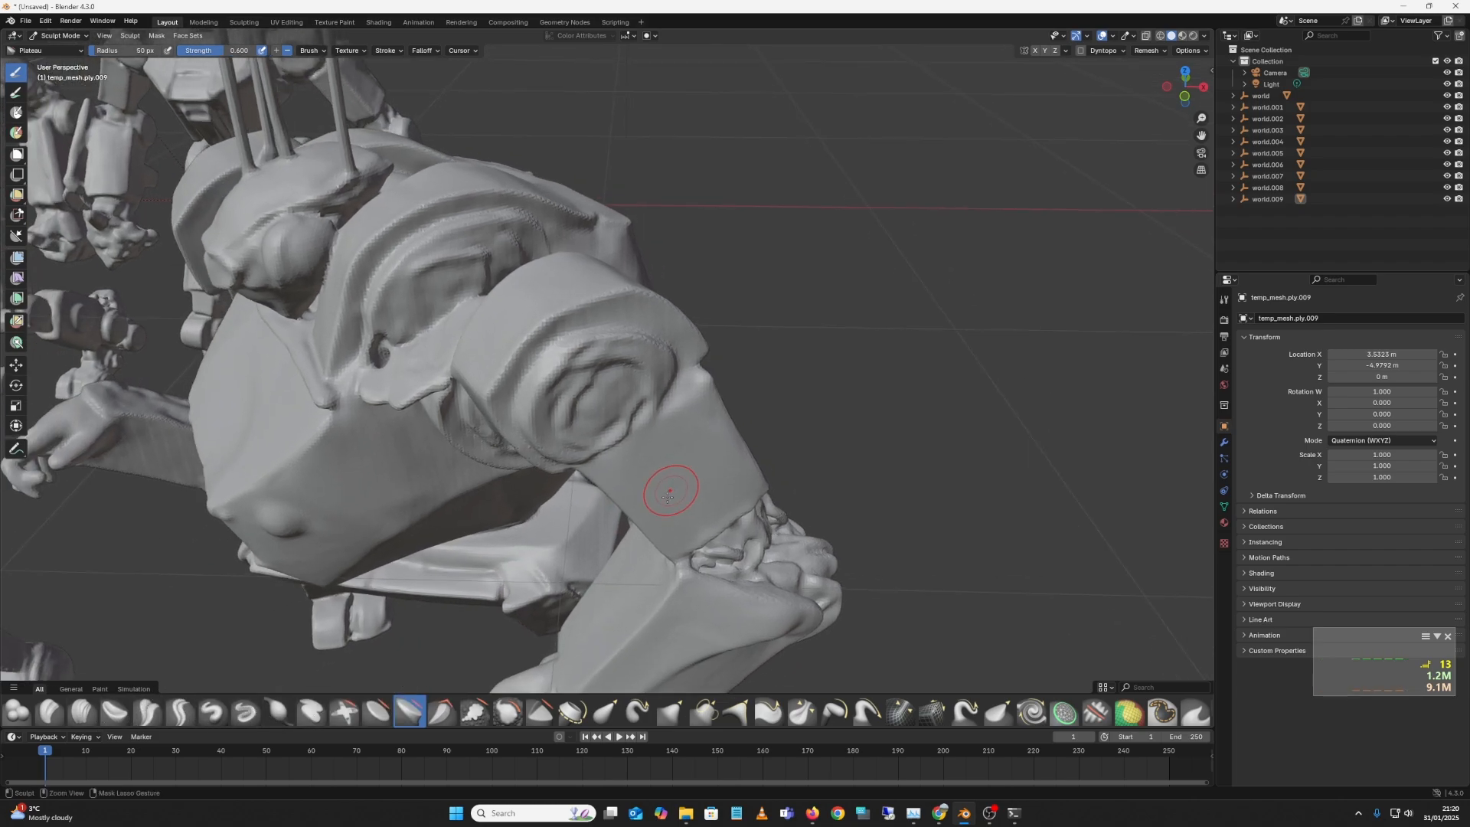
pyautogui.moveTo(594, 590)
pyautogui.mouseDown()
pyautogui.moveTo(674, 590)
pyautogui.moveTo(701, 574)
pyautogui.mouseUp()
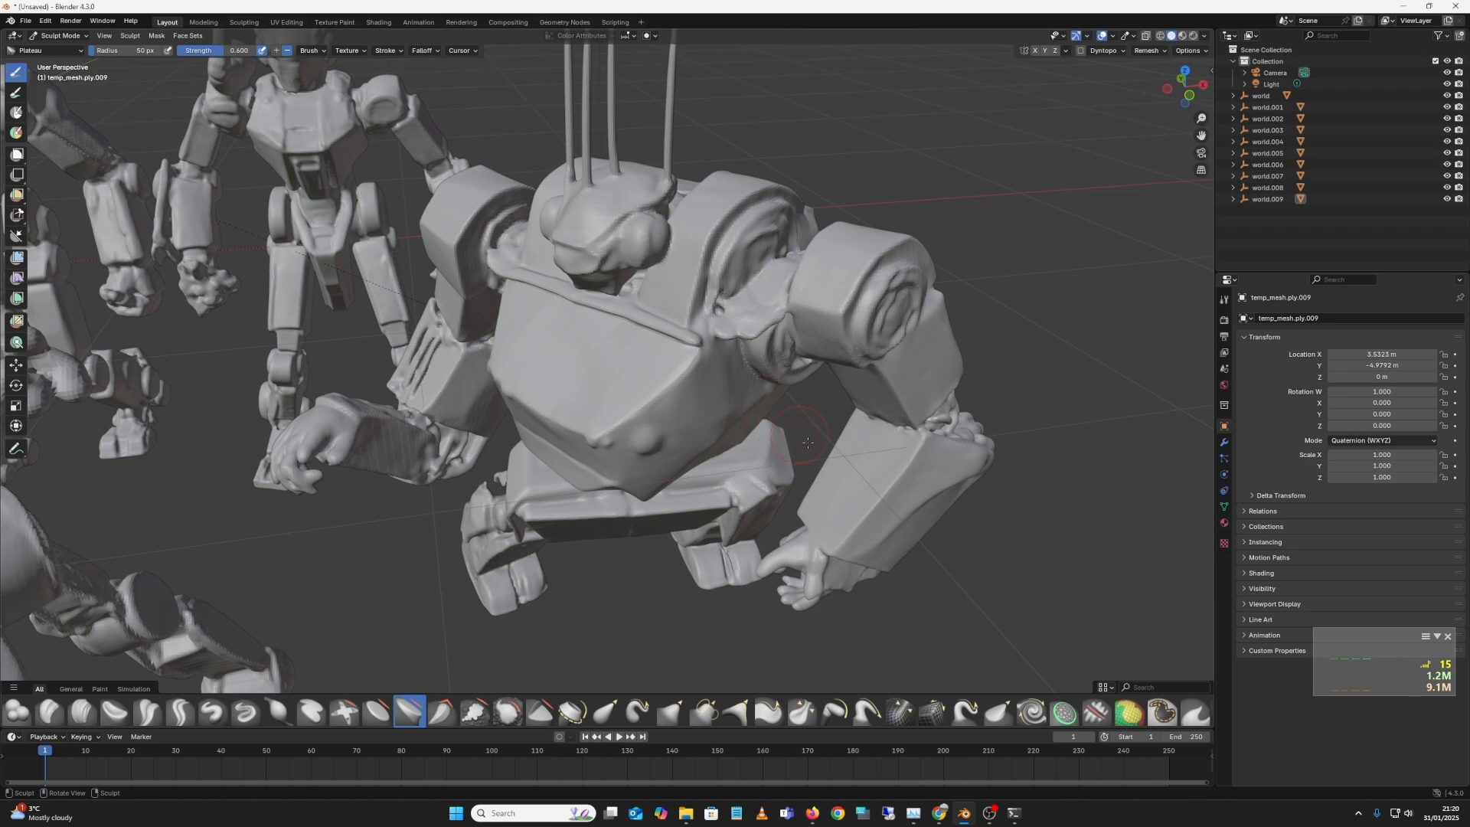
pyautogui.scroll(-6, 791, 425)
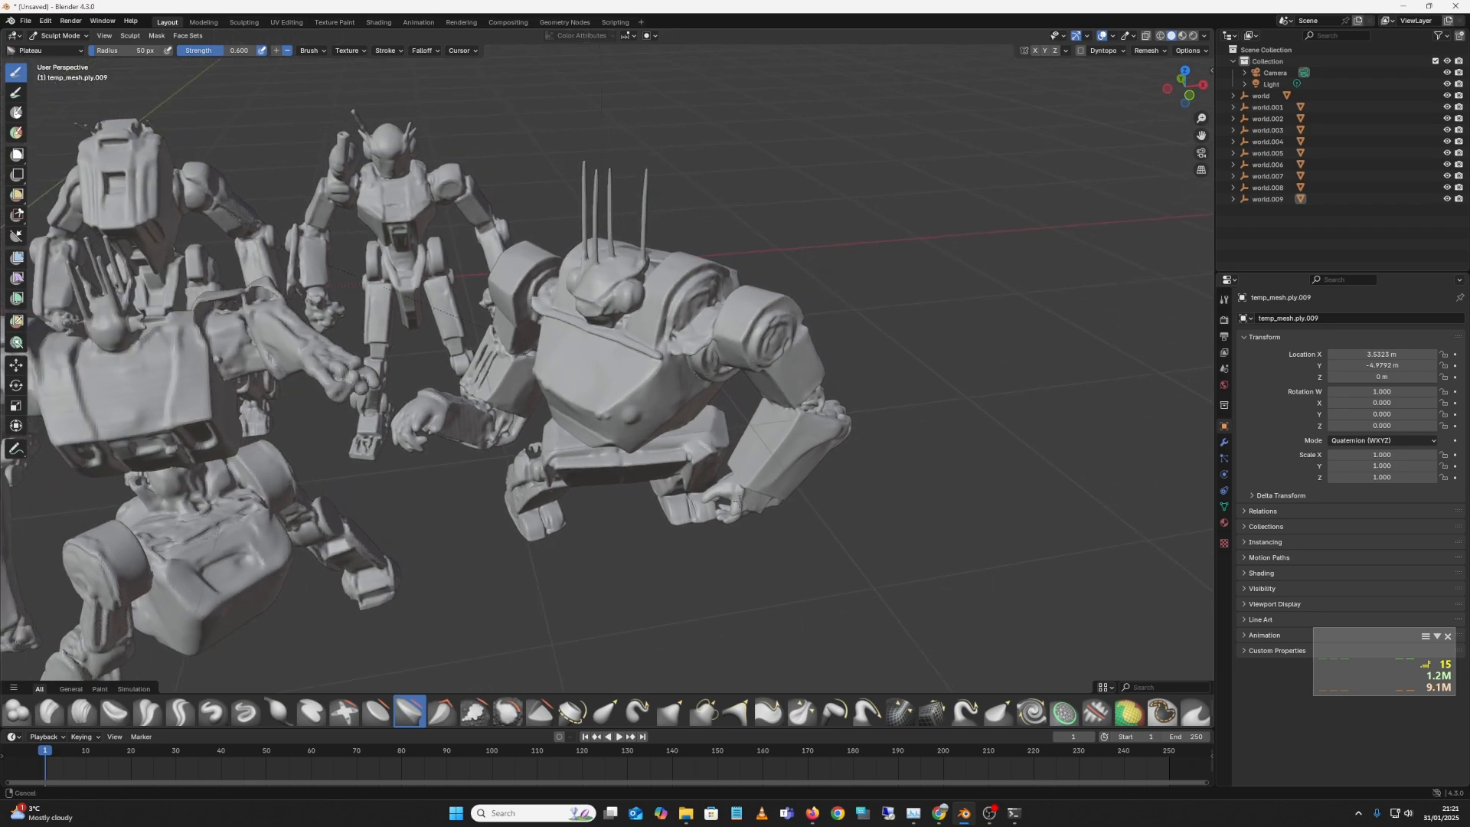
pyautogui.moveTo(716, 520); pyautogui.dragTo(904, 396)
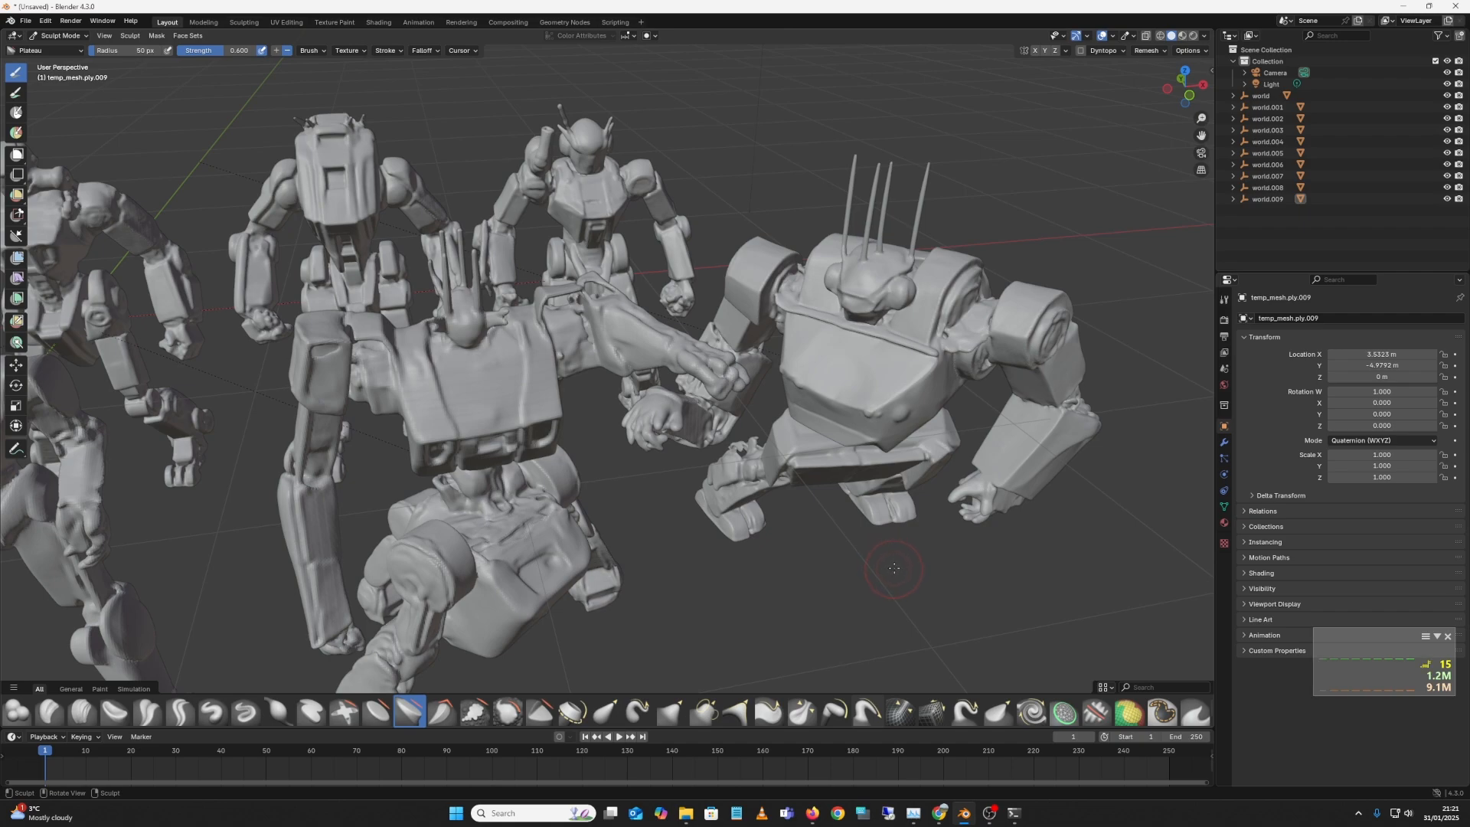
pyautogui.click(989, 813)
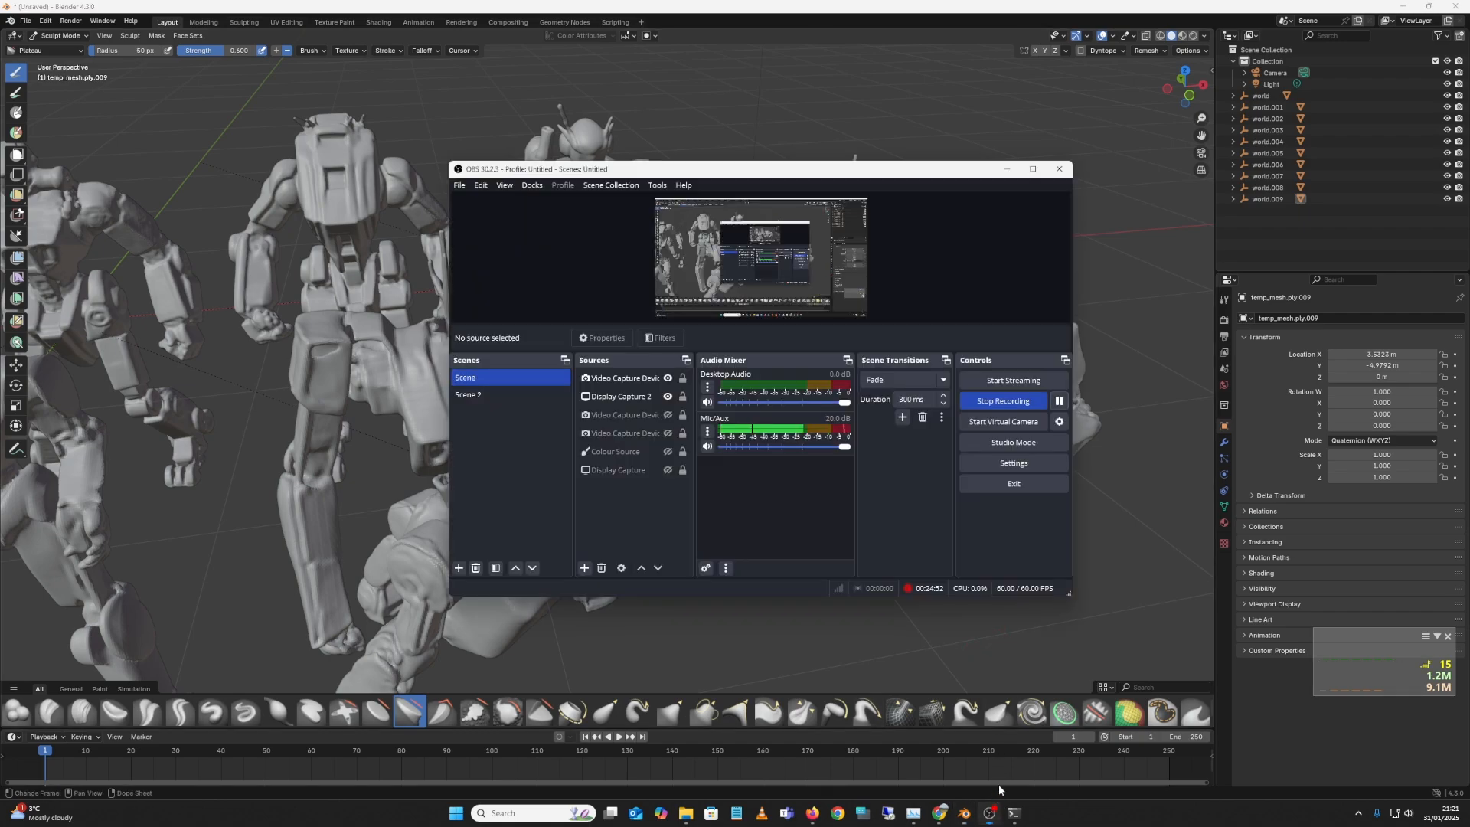